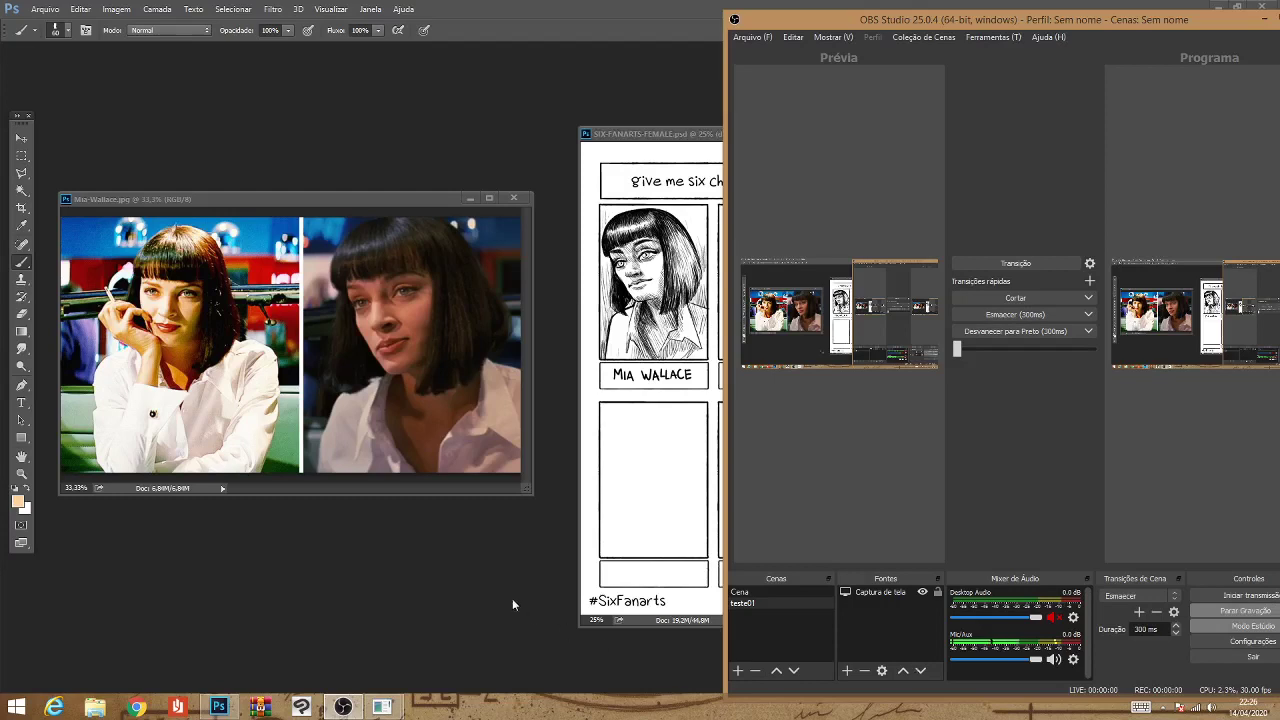
Start the screen recording and zoom in on the fan-art sheet's inked portrait.
left_click(433, 602)
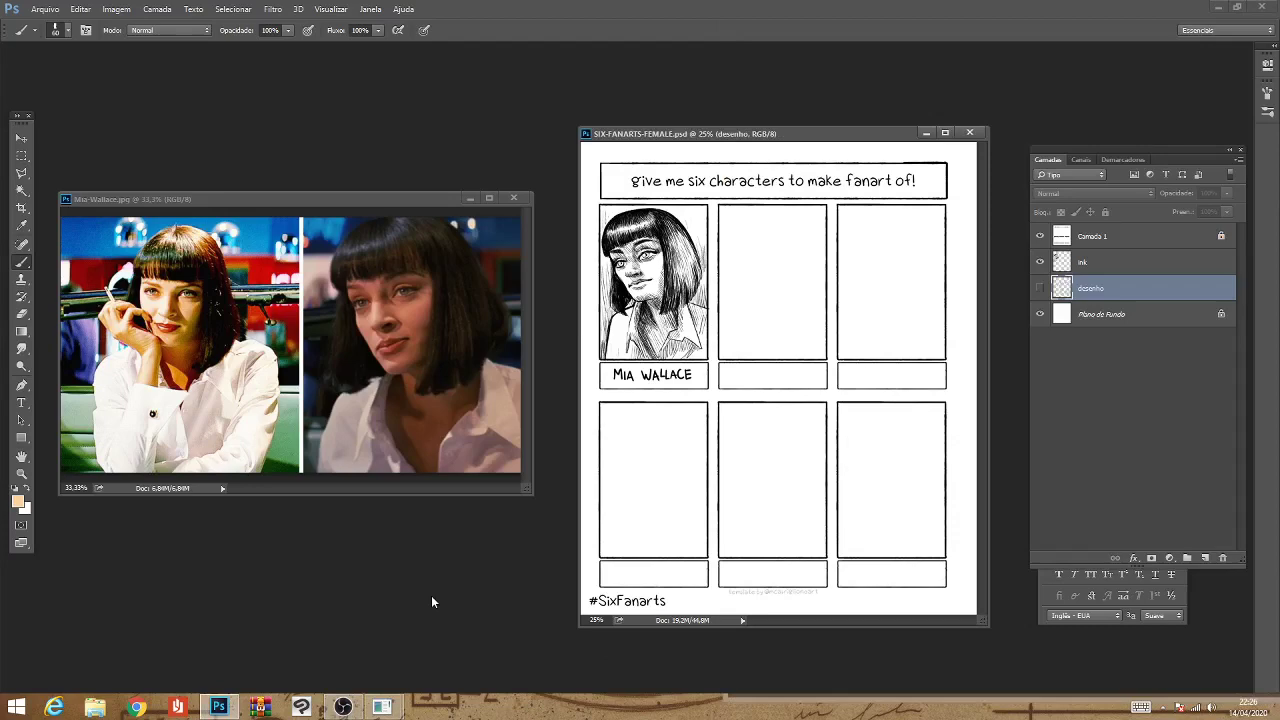
key("ctrl+plus")
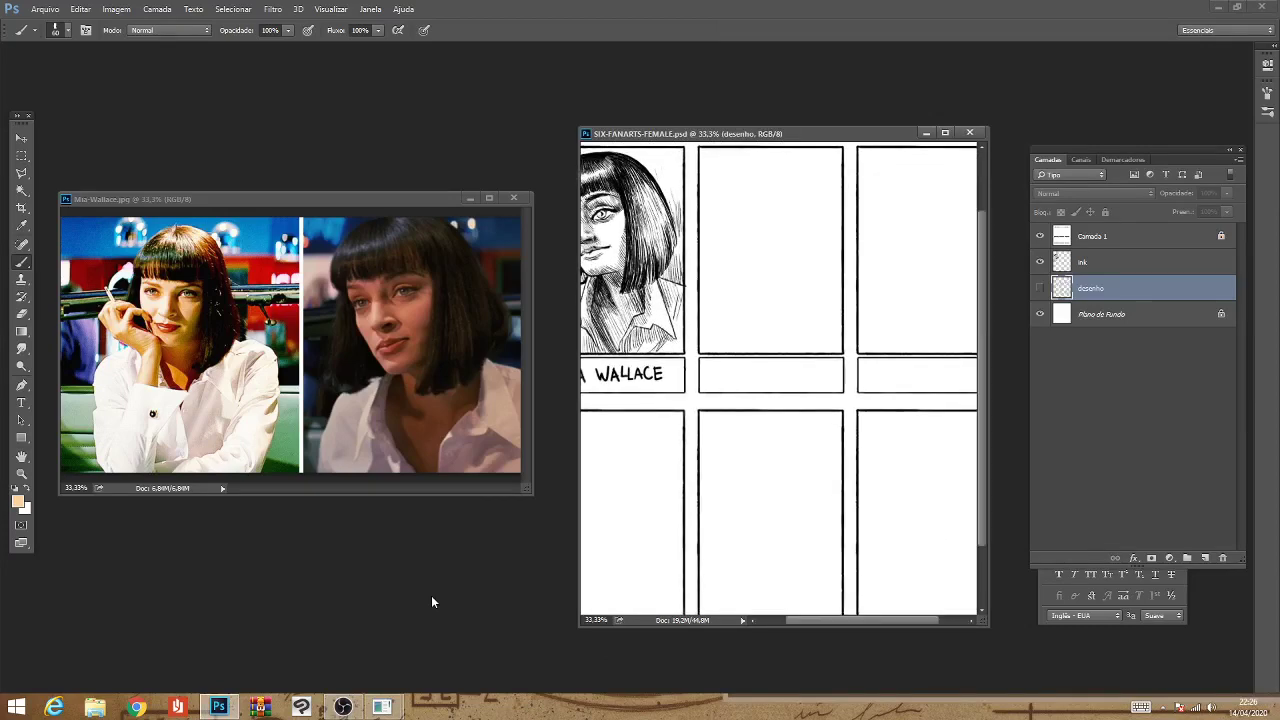
key("ctrl+plus")
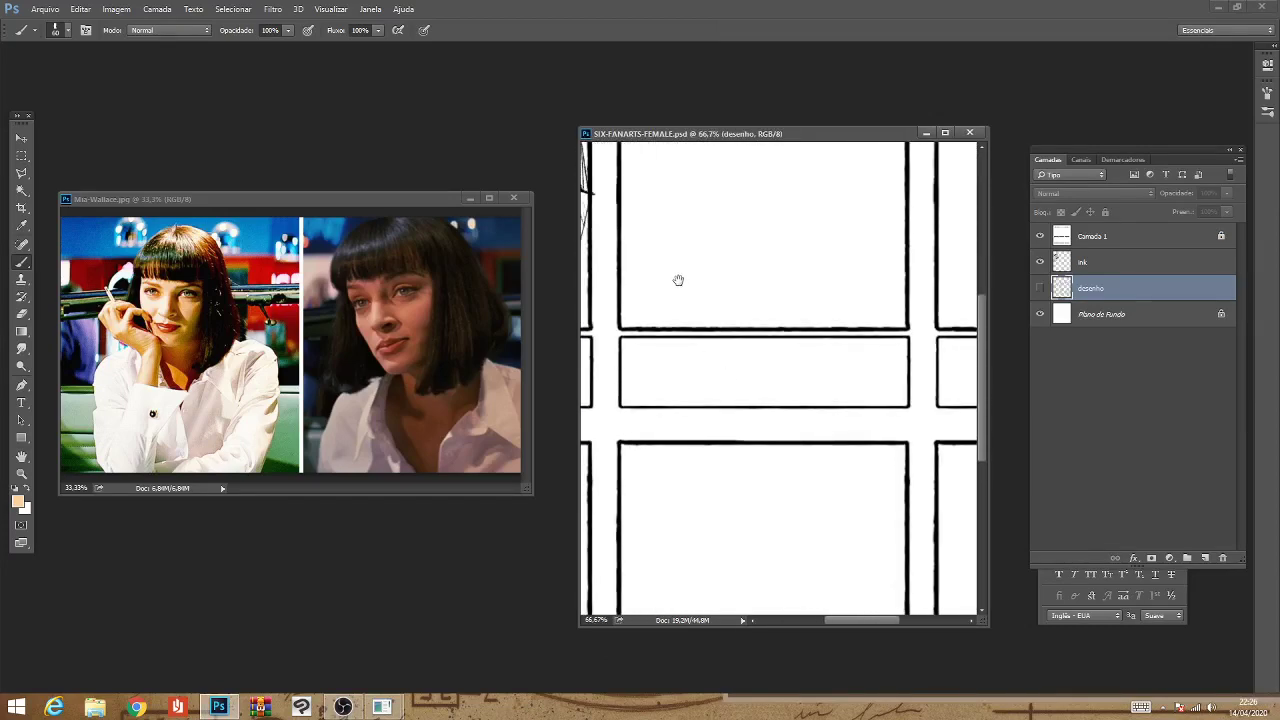
key("ctrl+plus")
scroll(677, 277, "up", 3)
scroll(840, 406, "down", 3)
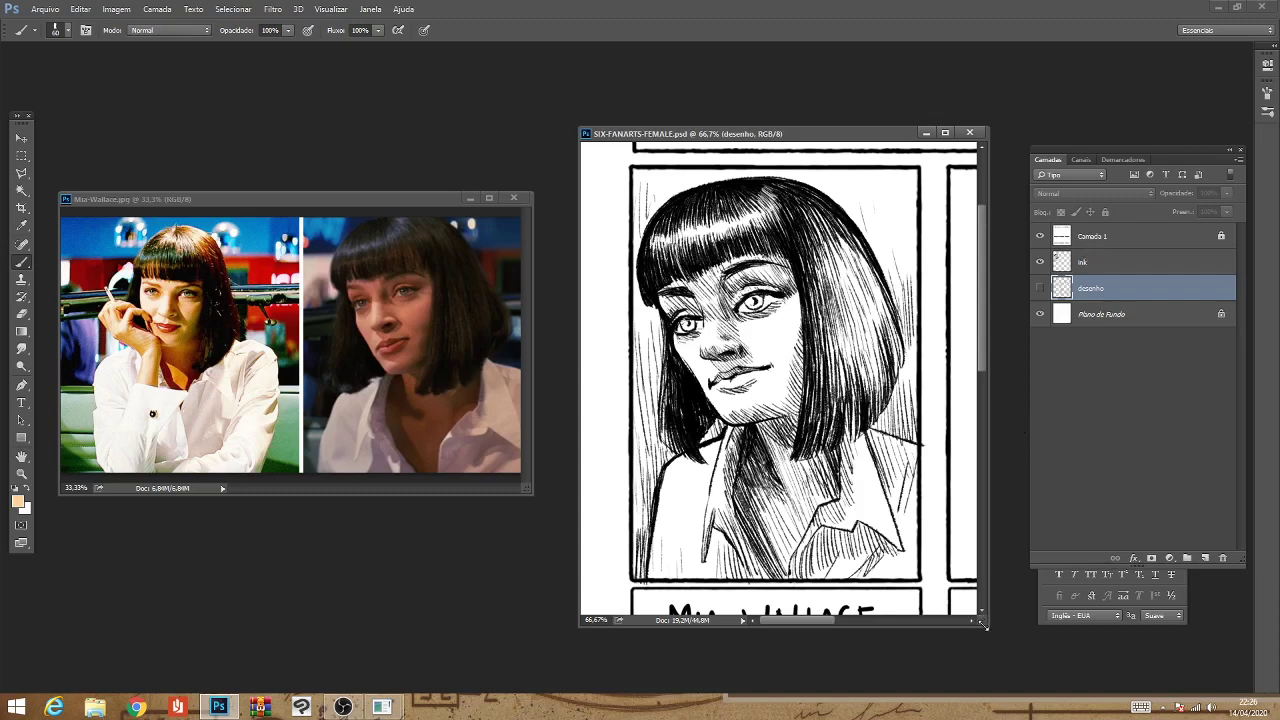
Enlarge the document window, pan to the portrait and move the window up-left.
left_click_drag(977, 623, 991, 667)
left_click_drag(883, 421, 870, 405)
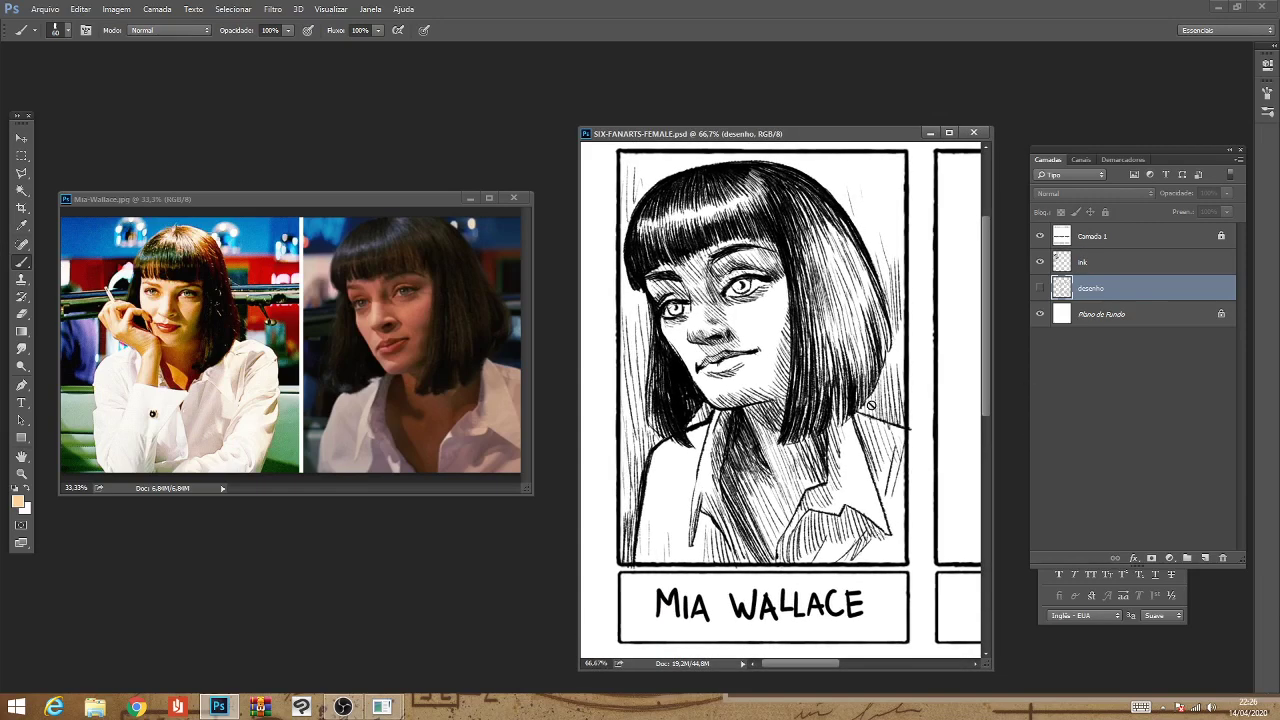
left_click_drag(840, 133, 815, 75)
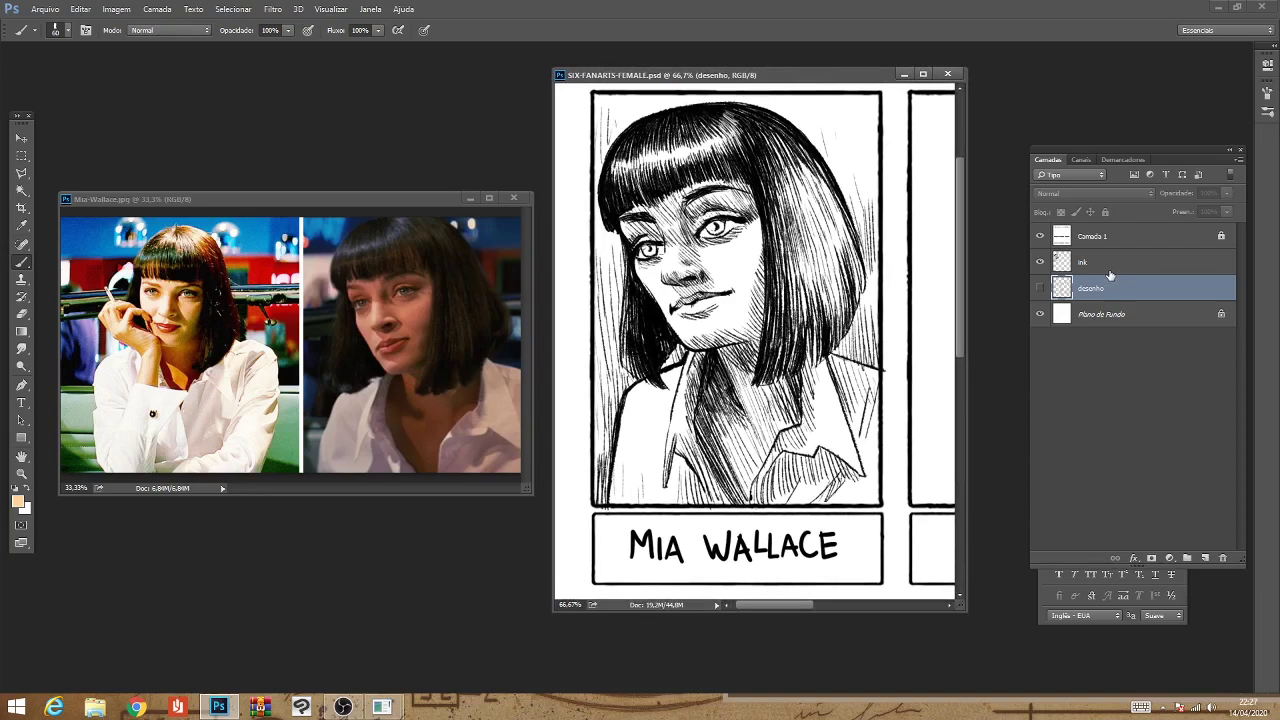
Zoom out and show the desenho sketch, toggling the ink layer to compare.
key("ctrl+minus")
key("ctrl+minus")
key("ctrl+minus")
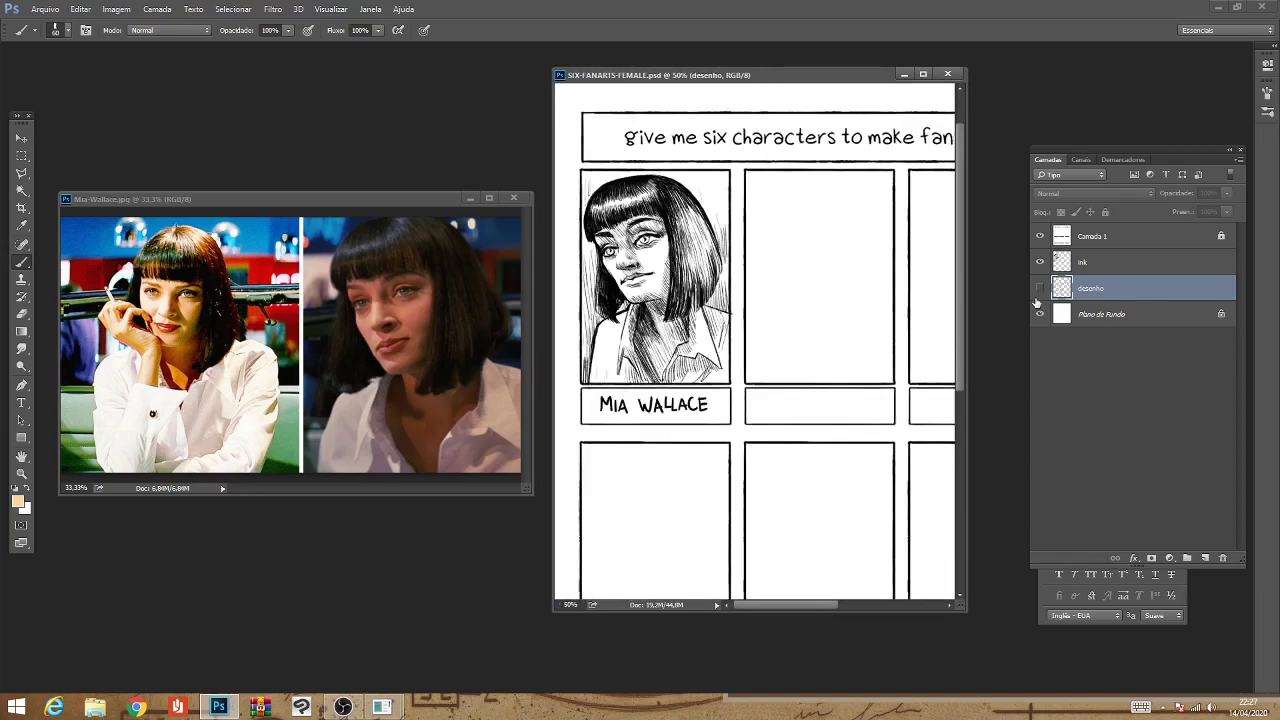
left_click(1040, 288)
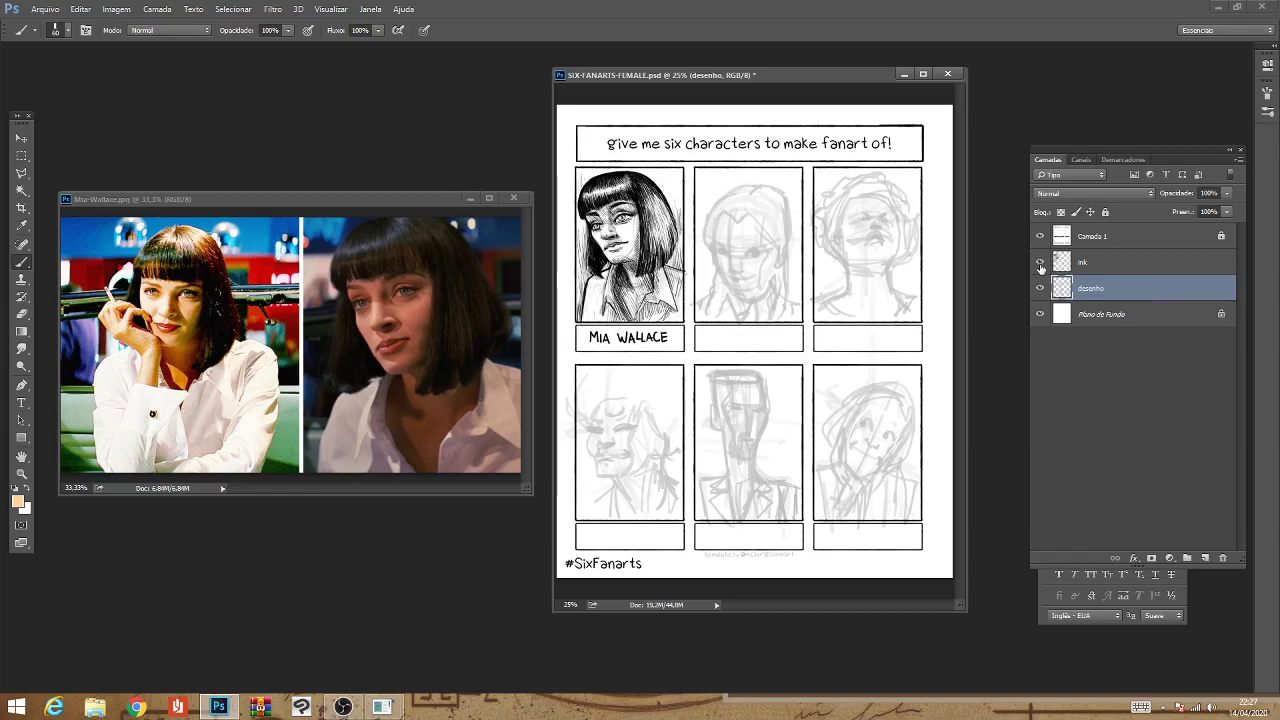
left_click(1040, 264)
left_click(1040, 264)
left_click(1040, 264)
Add a new layer named aguado above desenho and hide the desenho sketch.
left_click(1205, 557)
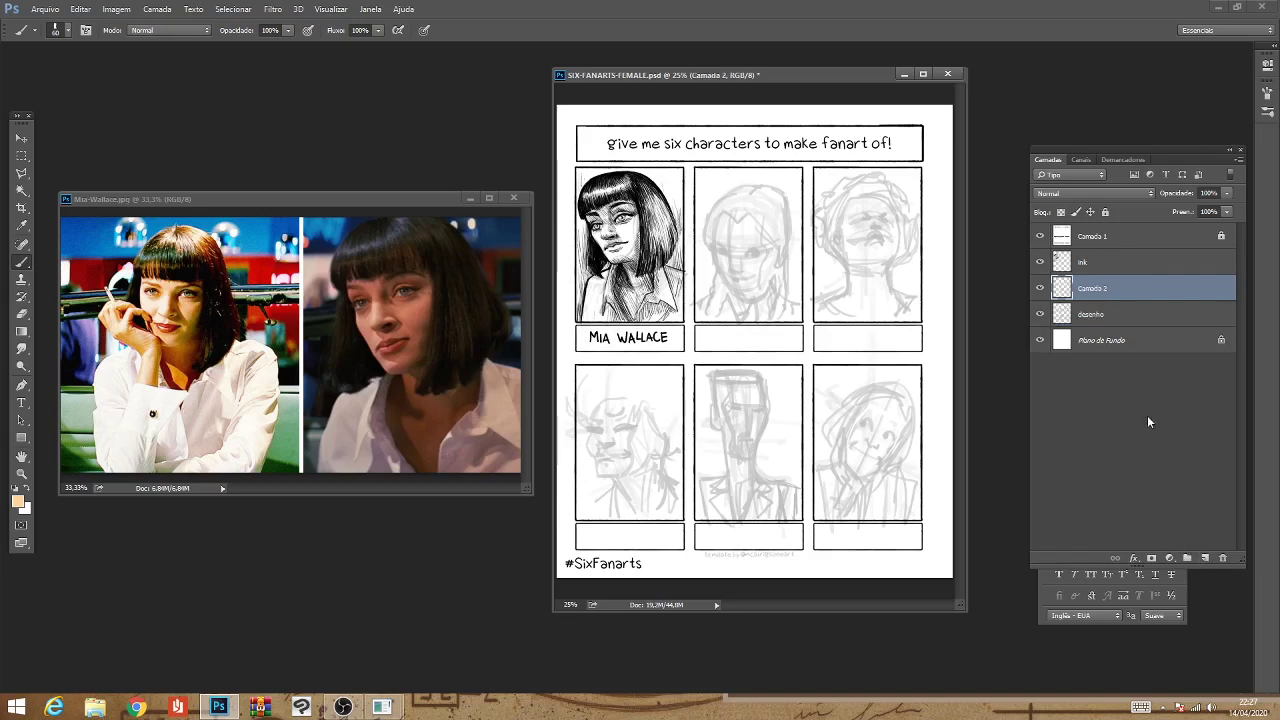
left_click(1040, 314)
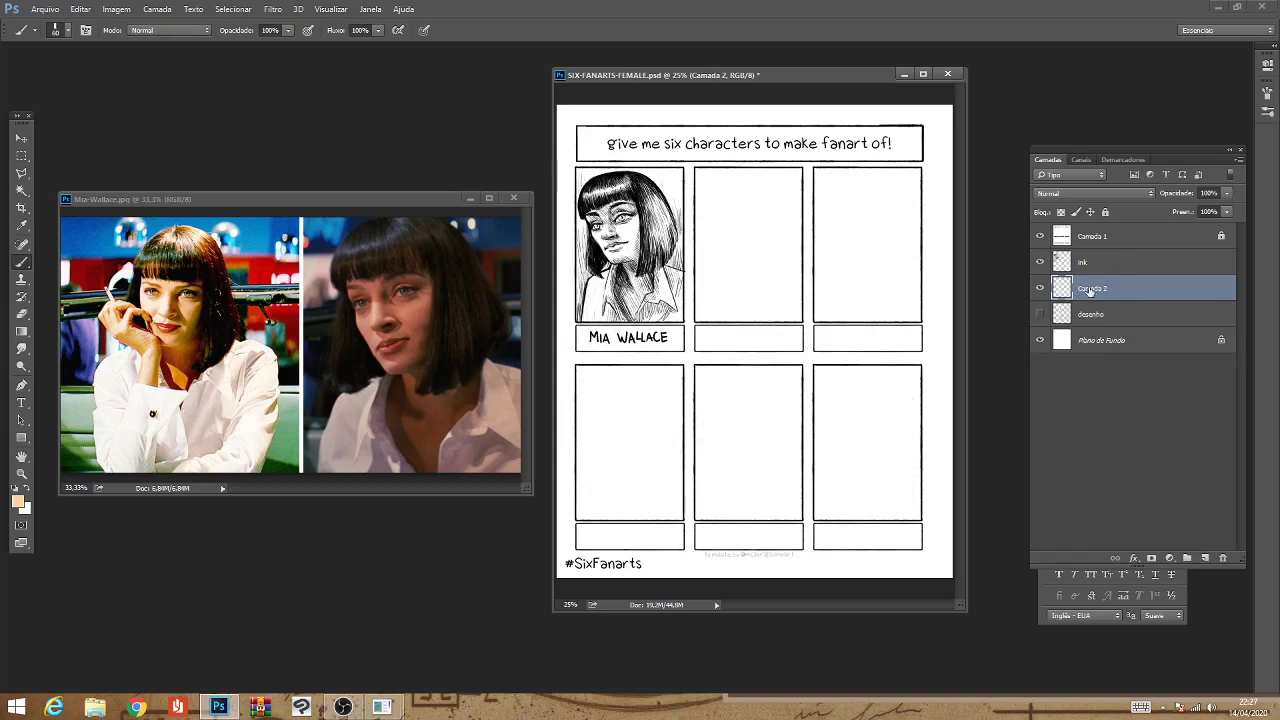
double_click(1091, 289)
type("ag")
type("uado")
key("Return")
Add a new layer named densa above the ink layer.
left_click(1148, 270)
left_click(1205, 557)
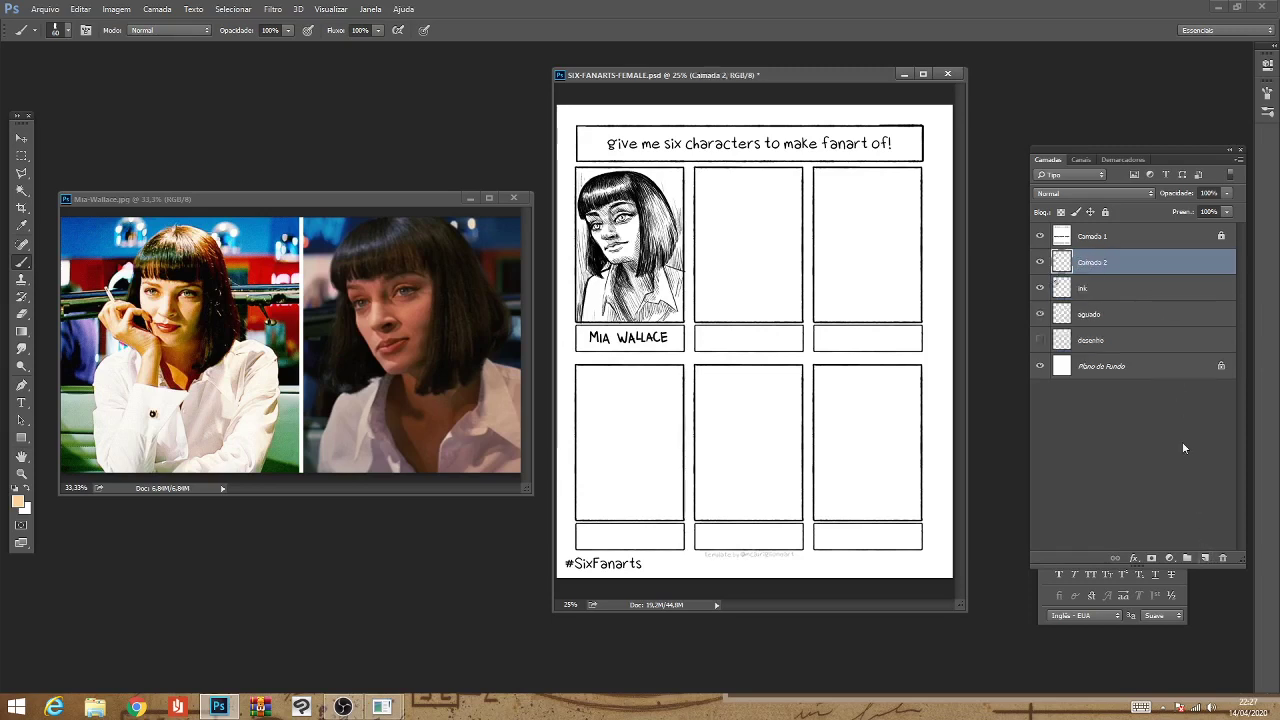
double_click(1100, 264)
type("deri")
type("sa")
key("Return")
Save the SIX-FANARTS-FEMALE PSD with Ctrl+S.
key("ctrl+s")
Select the aguado layer and set the foreground to a warm terracotta orange.
left_click(1107, 314)
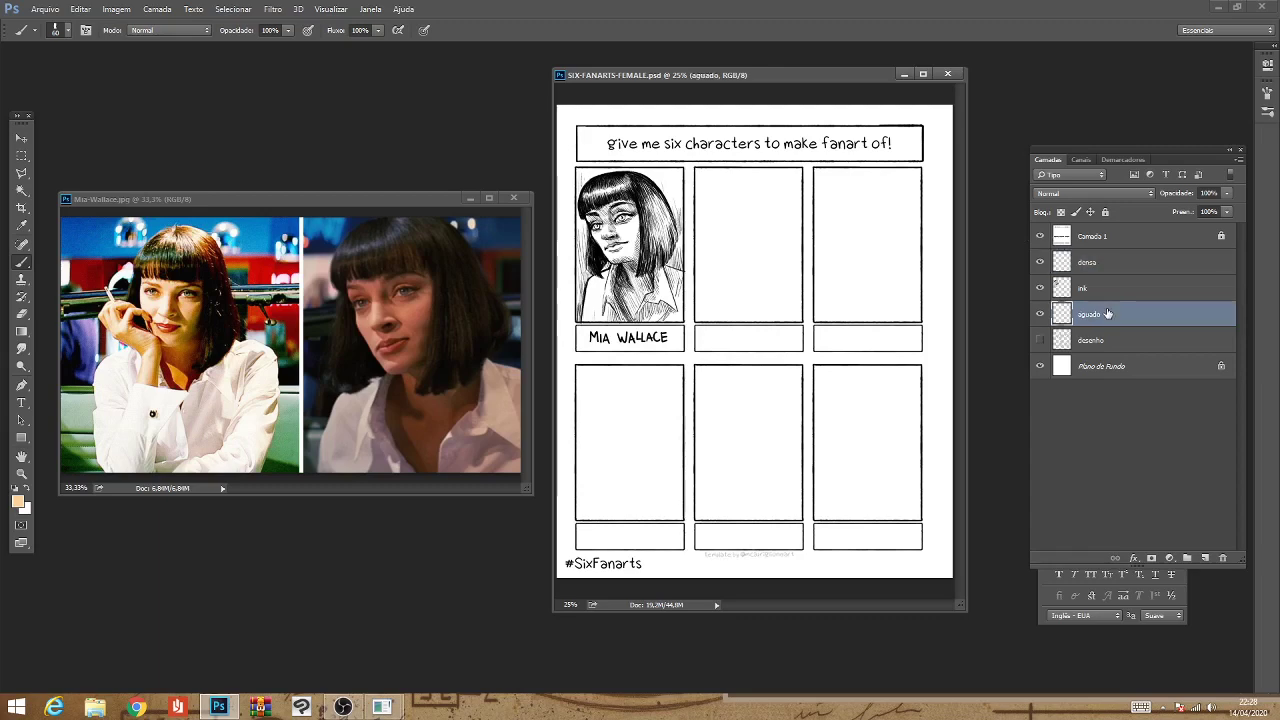
left_click(17, 502)
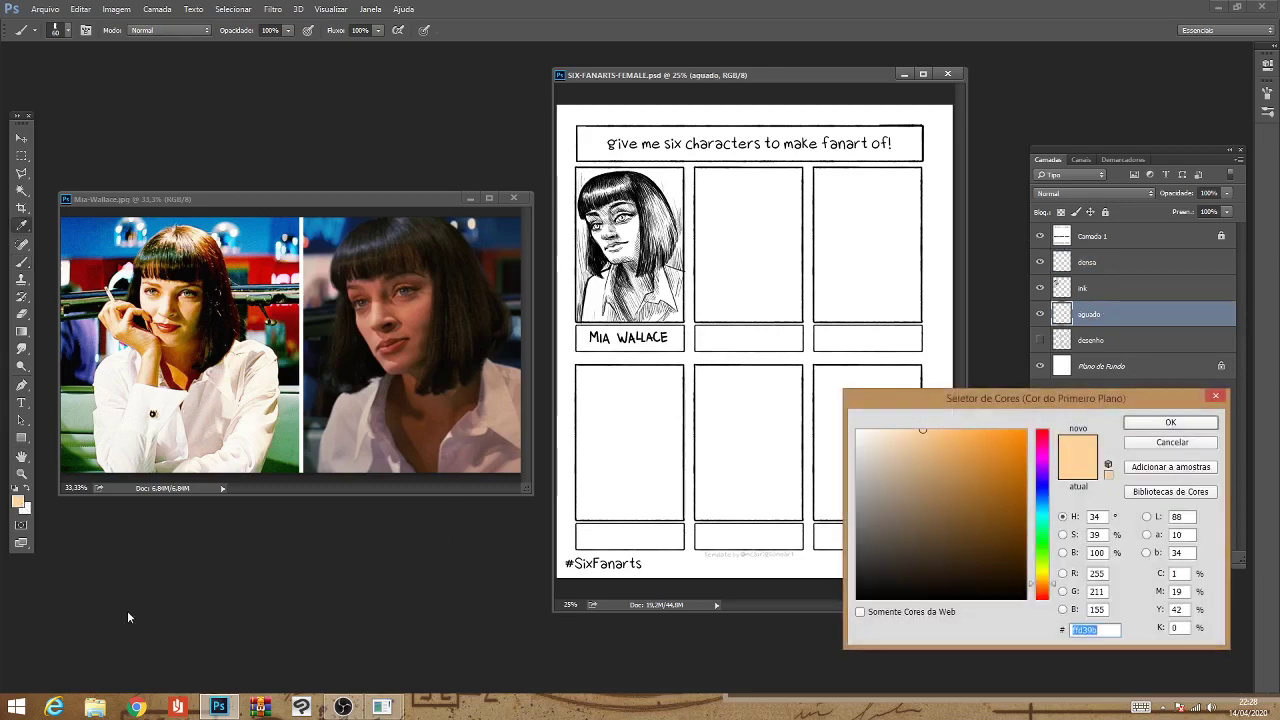
left_click_drag(966, 452, 921, 440)
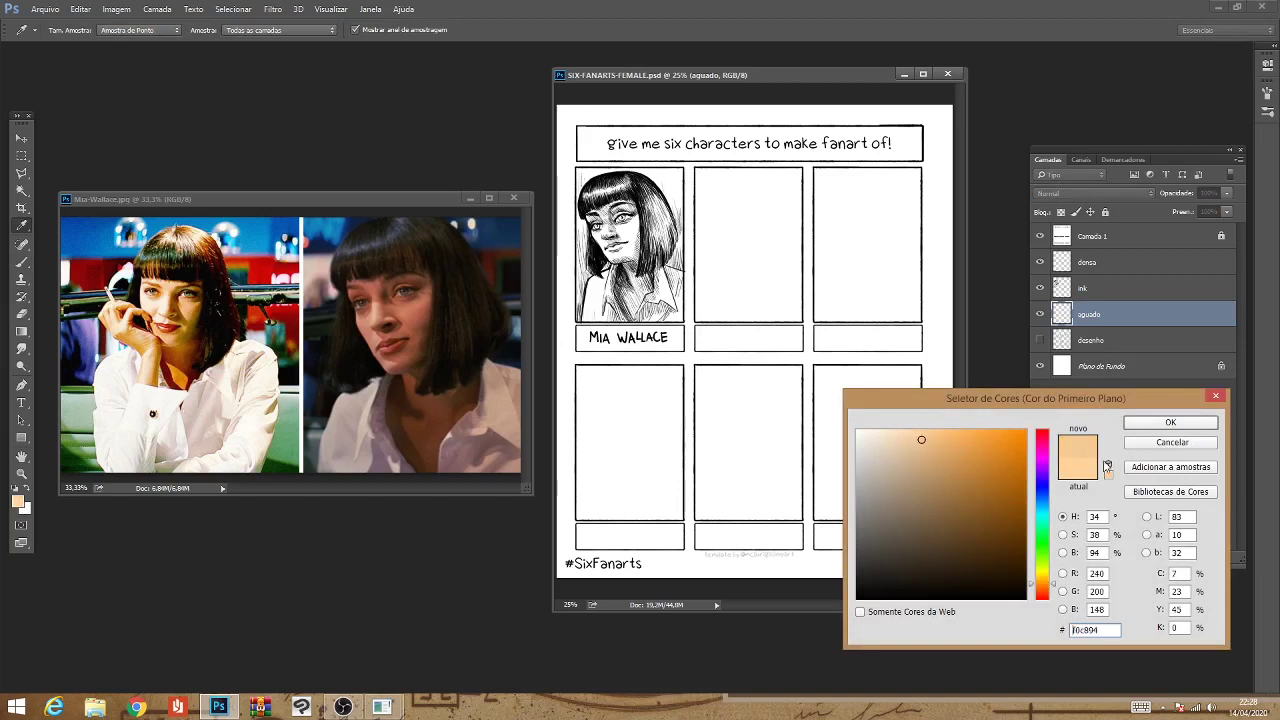
left_click(918, 463)
left_click(901, 445)
left_click(1054, 591)
left_click_drag(977, 453, 969, 458)
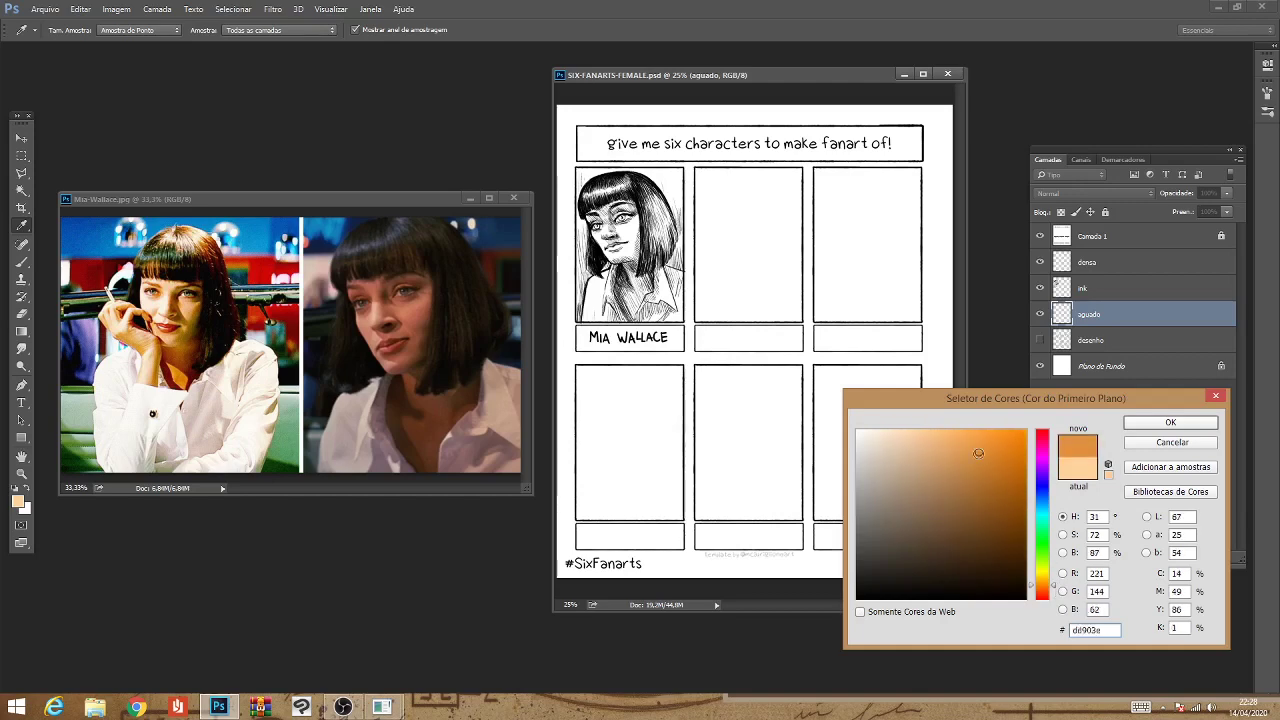
left_click(963, 460)
left_click(1054, 588)
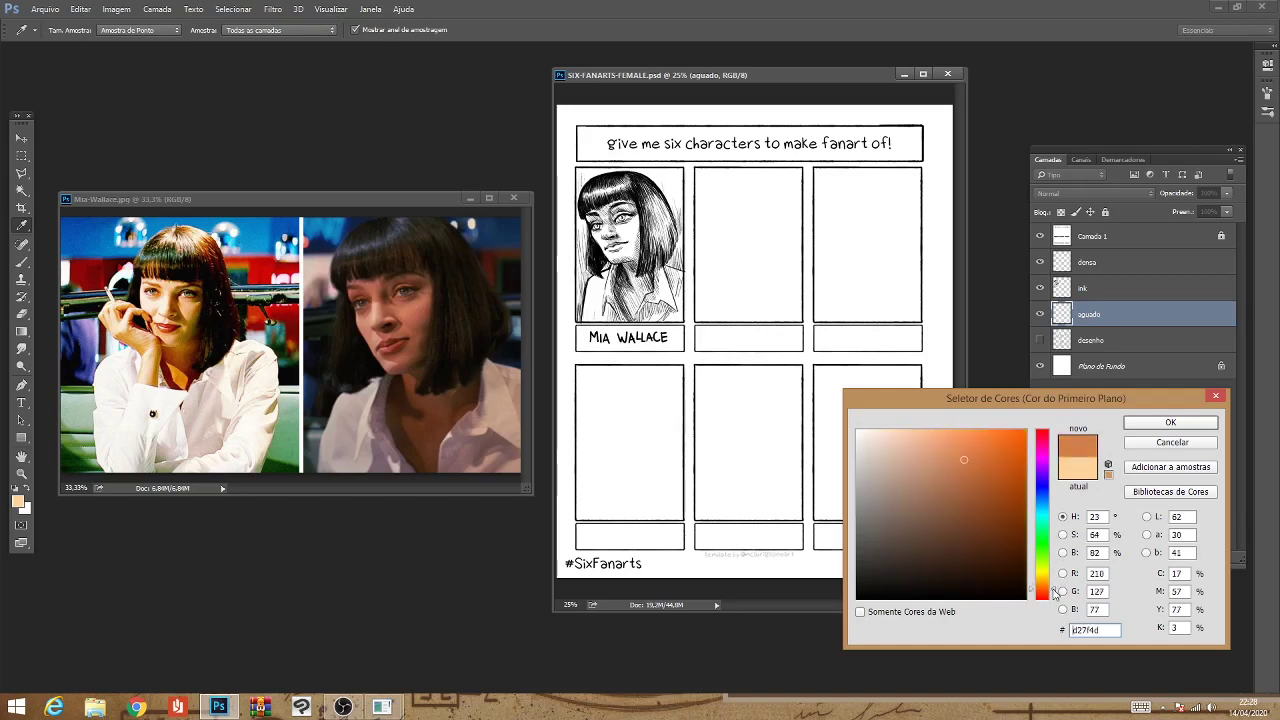
left_click(1142, 424)
Brush a filled orange shape in panel two and lock aguado's transparent pixels.
key("b")
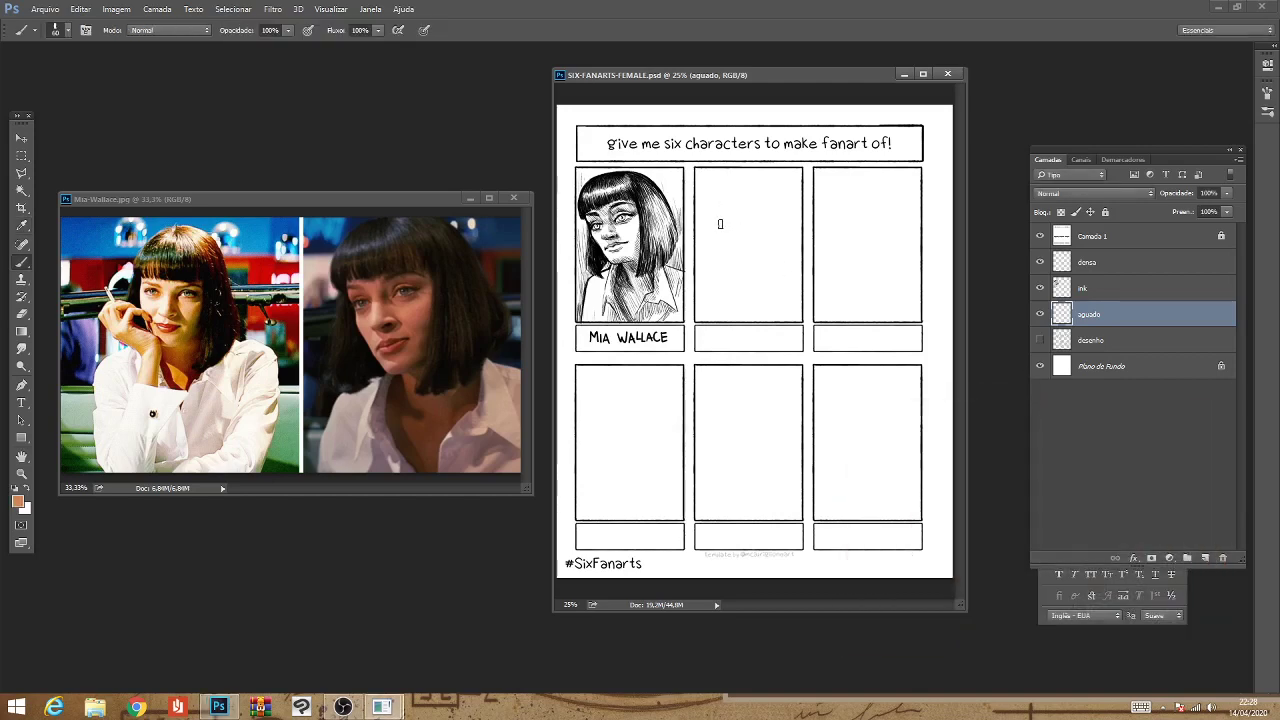
mouse_move(737, 200)
left_mouse_down()
mouse_move(709, 236)
mouse_move(728, 271)
mouse_move(770, 272)
mouse_move(789, 236)
mouse_move(762, 203)
mouse_move(736, 200)
mouse_move(716, 230)
left_mouse_up()
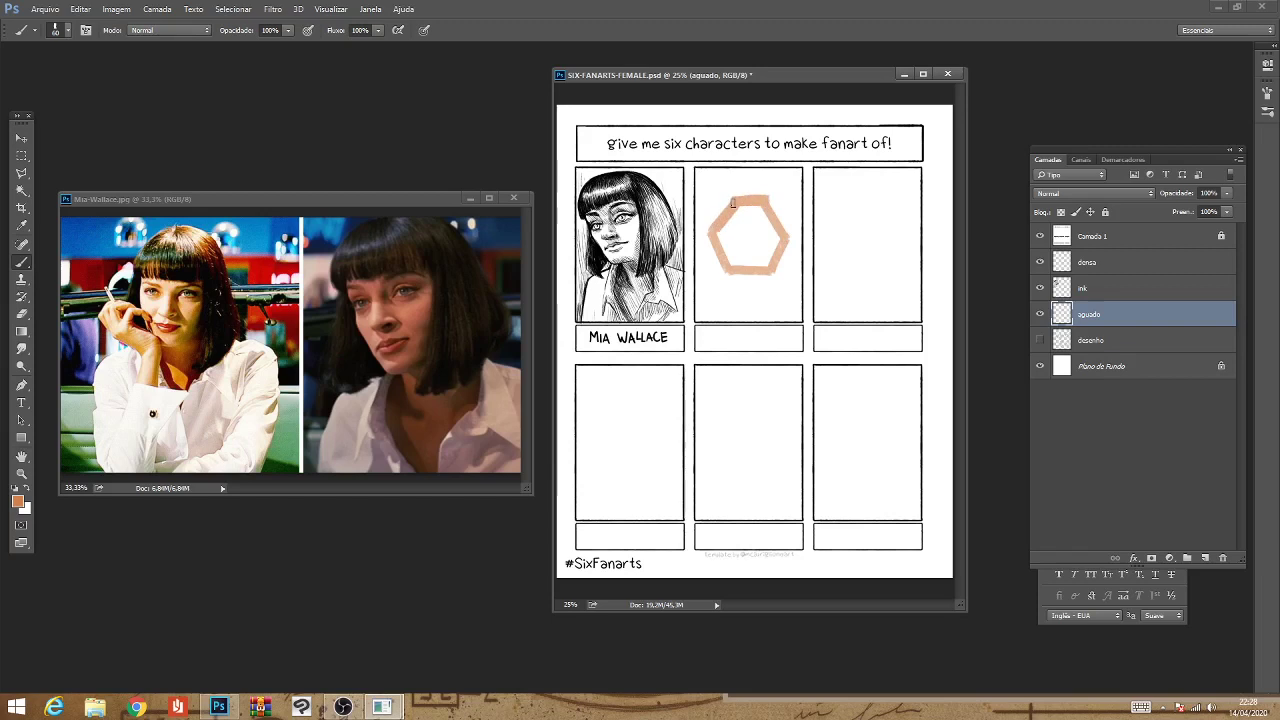
key("ctrl+z")
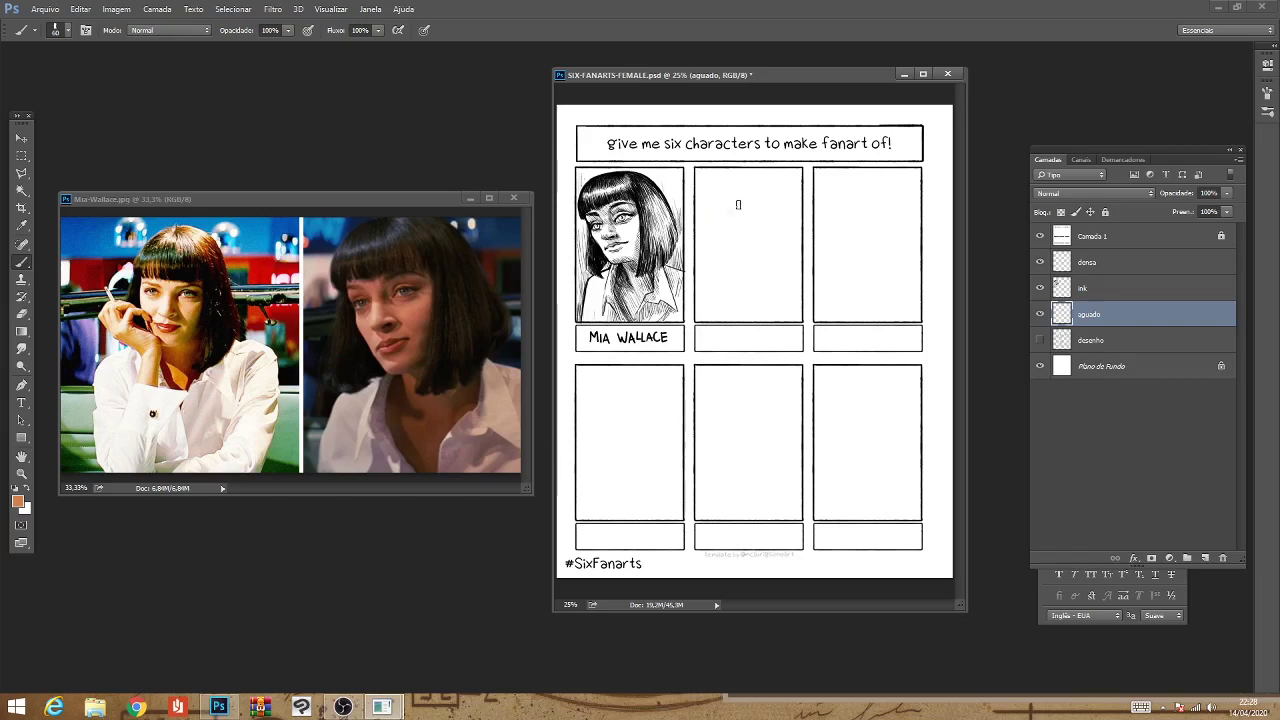
mouse_move(737, 204)
left_mouse_down()
mouse_move(717, 245)
mouse_move(734, 268)
mouse_move(777, 265)
left_mouse_up()
mouse_move(737, 204)
left_mouse_down()
mouse_move(770, 205)
mouse_move(788, 234)
mouse_move(780, 266)
mouse_move(770, 203)
mouse_move(717, 228)
mouse_move(745, 200)
mouse_move(740, 250)
mouse_move(765, 262)
mouse_move(722, 235)
mouse_move(738, 258)
mouse_move(756, 214)
mouse_move(770, 232)
mouse_move(745, 200)
mouse_move(776, 246)
mouse_move(765, 263)
mouse_move(780, 240)
mouse_move(768, 263)
mouse_move(735, 266)
mouse_move(780, 252)
mouse_move(720, 216)
mouse_move(781, 244)
mouse_move(770, 258)
mouse_move(791, 226)
mouse_move(773, 199)
mouse_move(790, 225)
mouse_move(778, 214)
mouse_move(710, 231)
mouse_move(727, 255)
mouse_move(777, 264)
mouse_move(748, 265)
mouse_move(781, 259)
mouse_move(788, 222)
left_mouse_up()
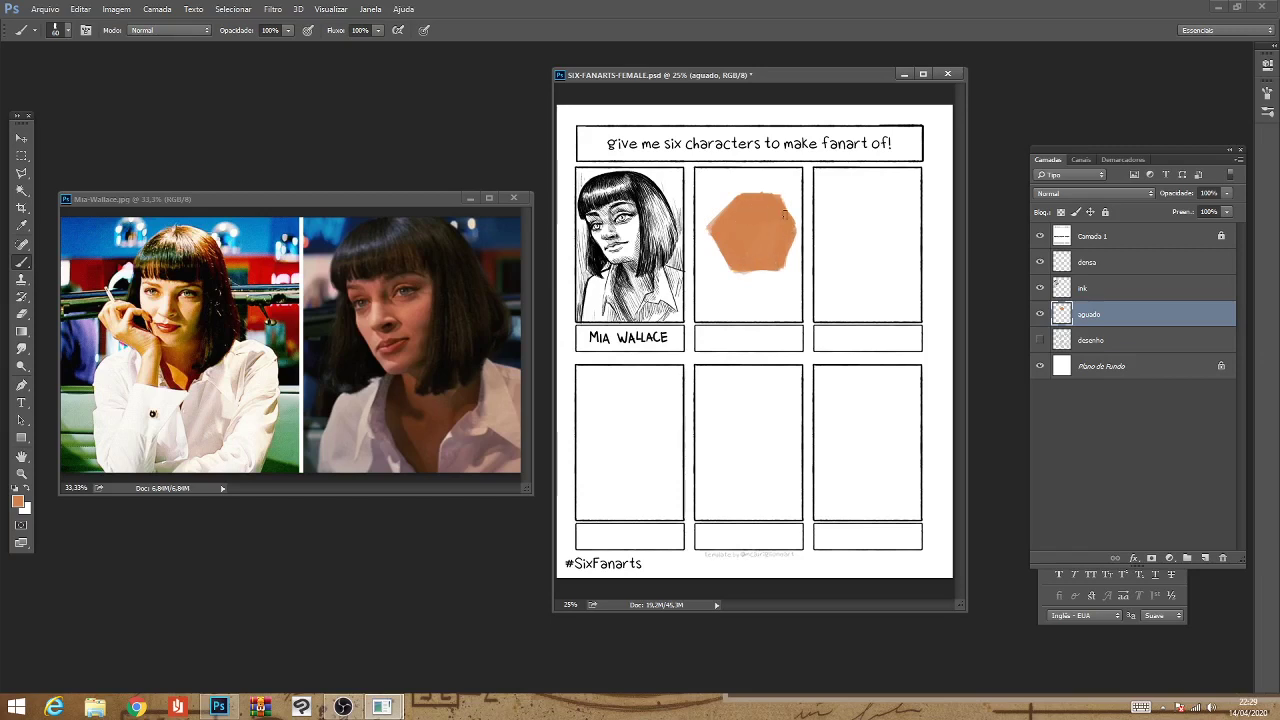
mouse_move(737, 276)
left_mouse_down()
mouse_move(770, 276)
mouse_move(772, 241)
left_mouse_up()
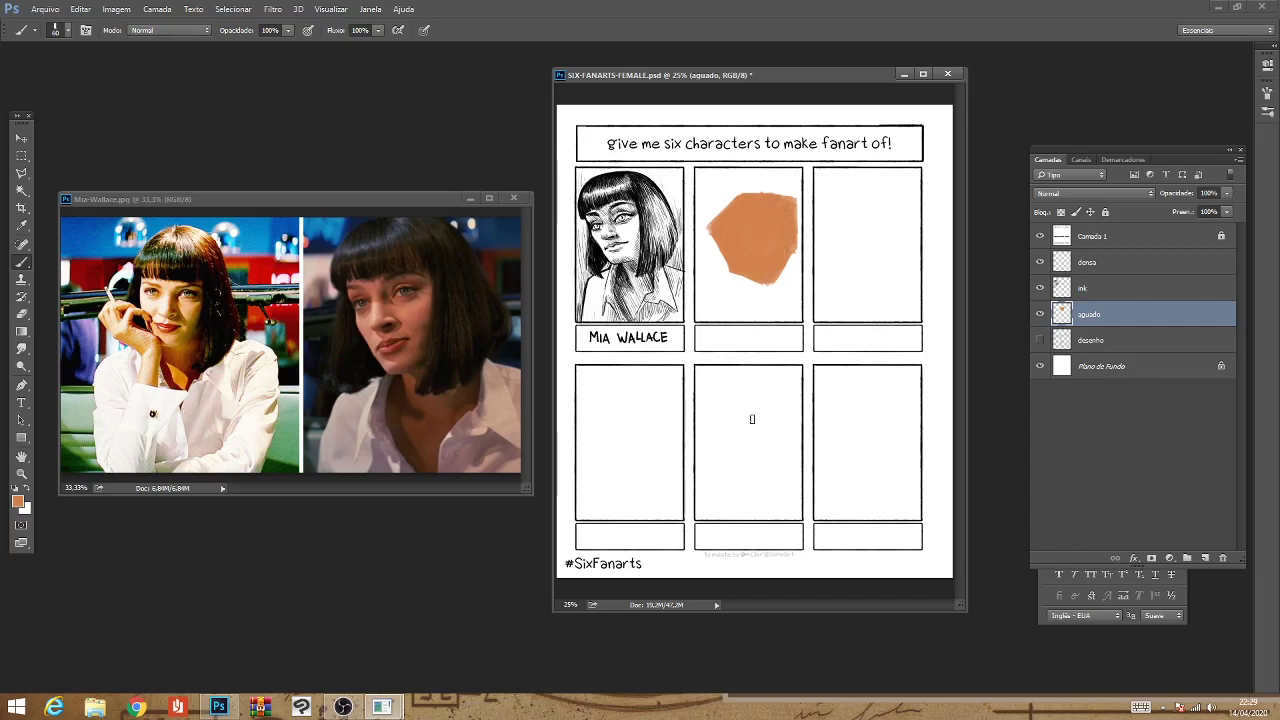
left_click(1061, 212)
Pick a darker brown and shade the orange cube's right side.
left_click(18, 502)
left_click_drag(969, 490, 972, 507)
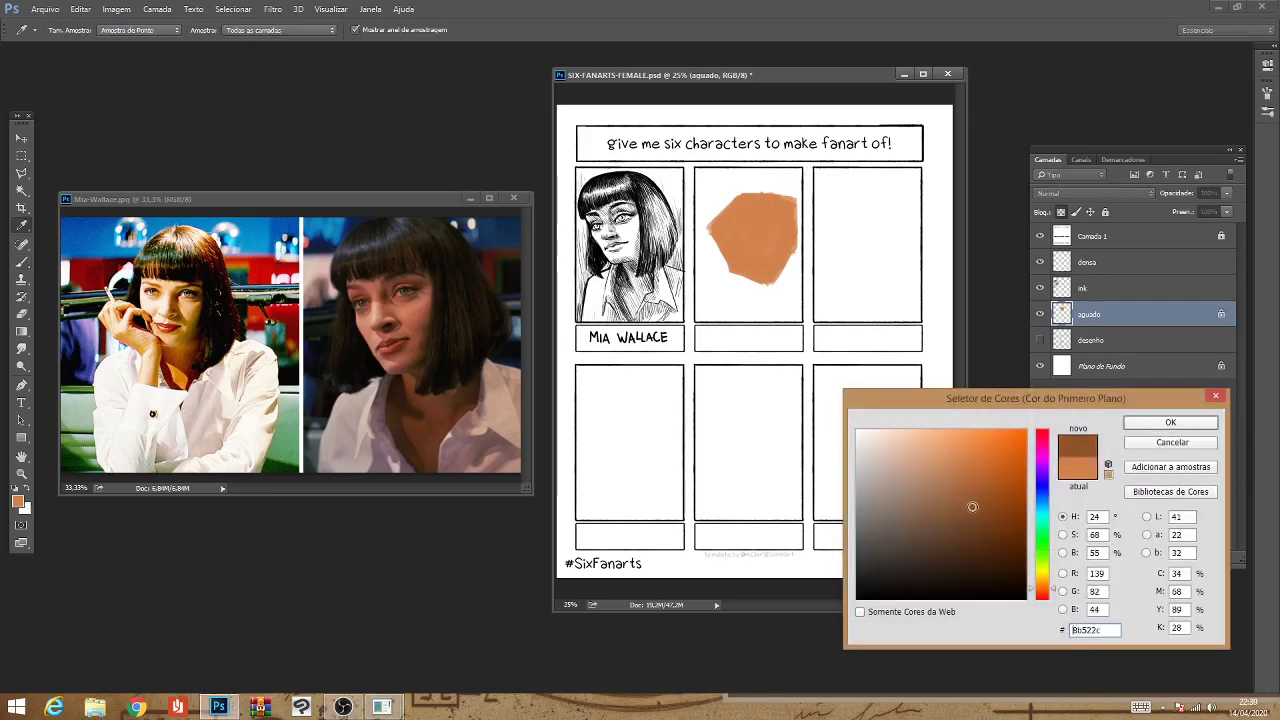
left_click(1170, 422)
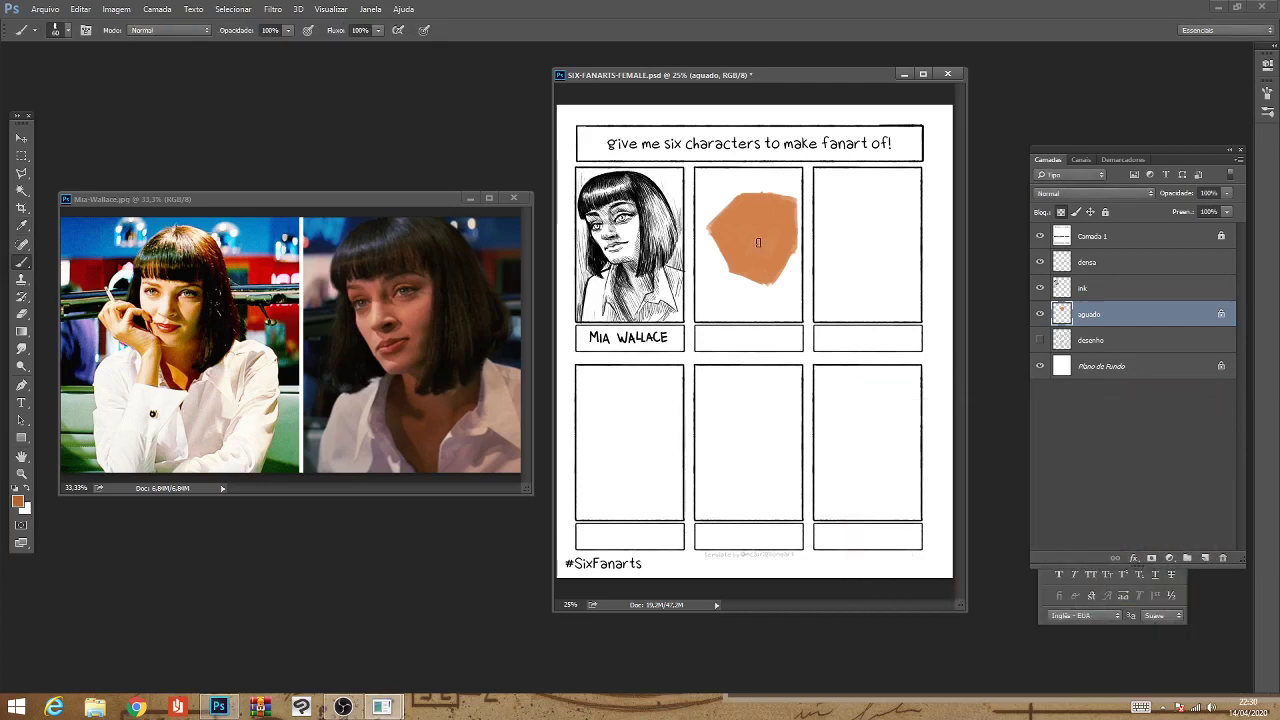
mouse_move(722, 234)
left_mouse_down()
mouse_move(766, 246)
mouse_move(785, 210)
mouse_move(745, 292)
mouse_move(758, 244)
mouse_move(792, 206)
mouse_move(748, 278)
mouse_move(717, 243)
left_mouse_up()
key("ctrl+alt+z")
key("ctrl+alt+z")
key("ctrl+alt+z")
mouse_move(770, 276)
left_mouse_down()
mouse_move(798, 206)
mouse_move(775, 230)
mouse_move(784, 266)
left_mouse_up()
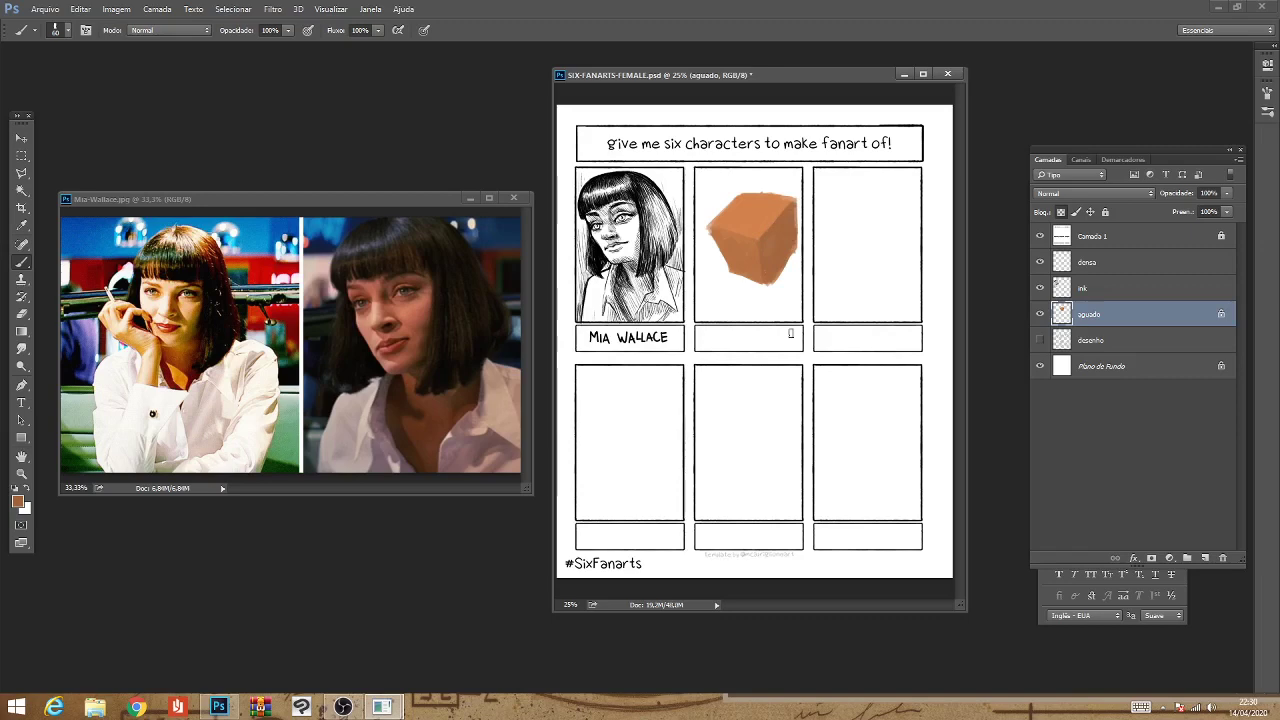
Pick a lighter yellow-orange and highlight the cube's upper face.
left_click(17, 502)
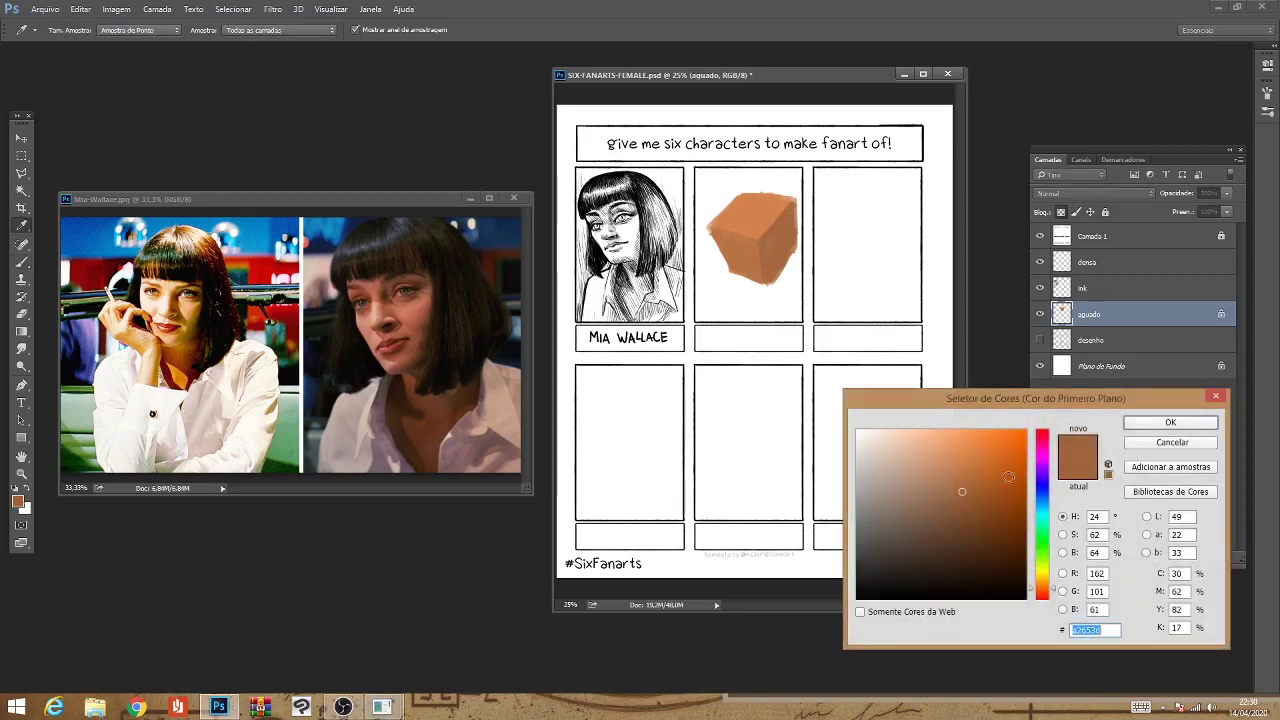
left_click_drag(1046, 533, 1056, 584)
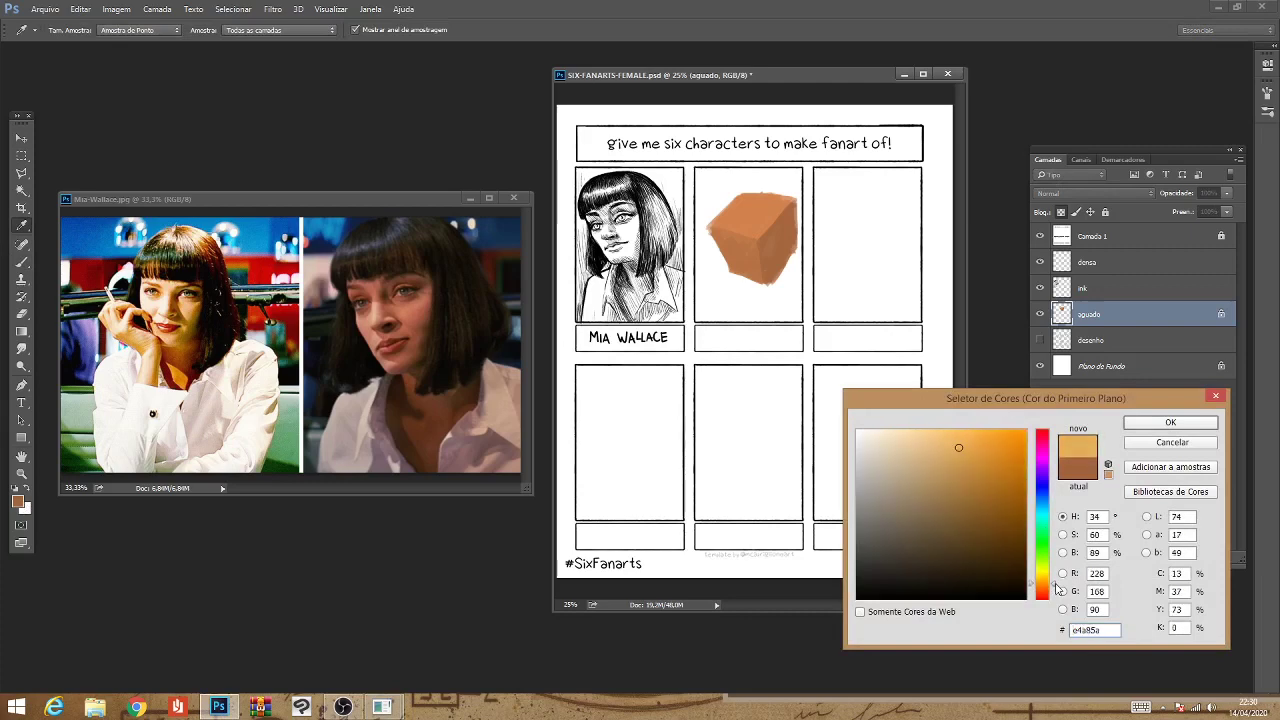
left_click(1163, 423)
mouse_move(718, 226)
left_mouse_down()
mouse_move(749, 231)
mouse_move(722, 224)
mouse_move(748, 214)
mouse_move(762, 231)
left_mouse_up()
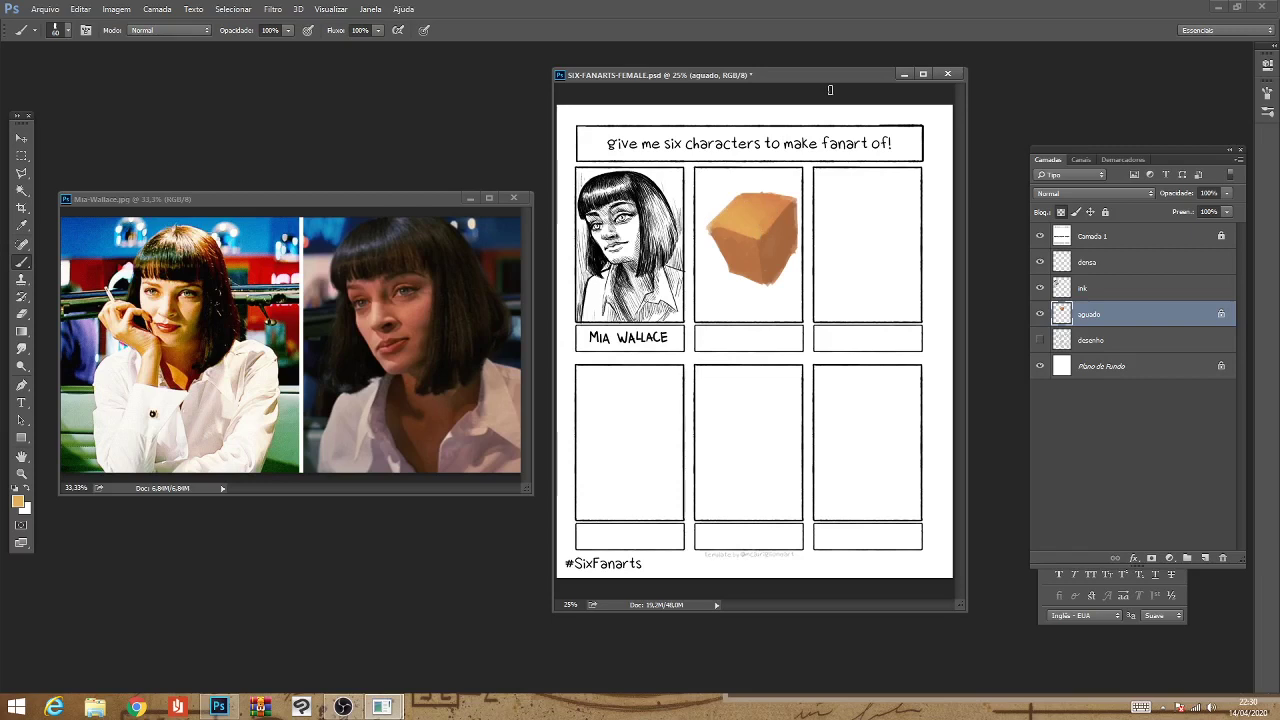
Darken the cube's lower-right edges and write brown notes in the third panel.
left_click(766, 300, "alt")
mouse_move(762, 280)
left_mouse_down()
mouse_move(788, 290)
mouse_move(791, 258)
mouse_move(804, 270)
mouse_move(788, 290)
mouse_move(818, 275)
mouse_move(815, 250)
mouse_move(826, 272)
left_mouse_up()
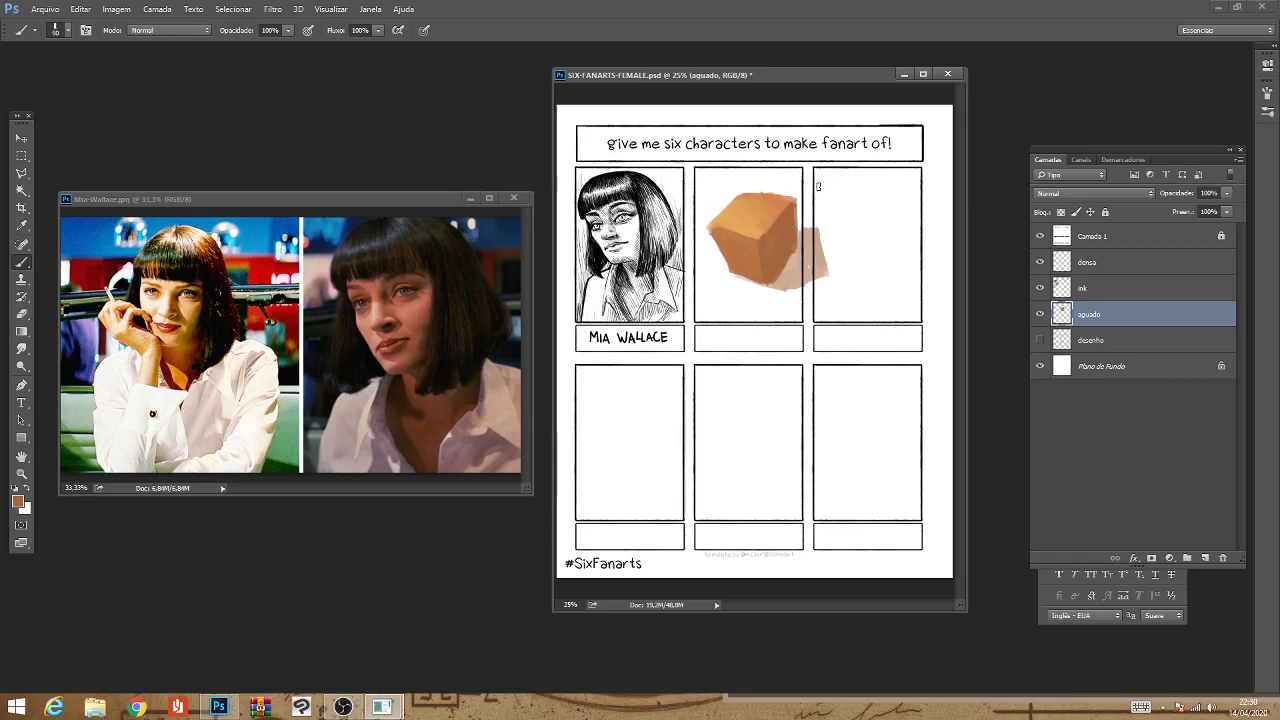
mouse_move(826, 186)
left_mouse_down()
mouse_move(862, 190)
mouse_move(846, 242)
mouse_move(918, 236)
mouse_move(904, 228)
left_mouse_up()
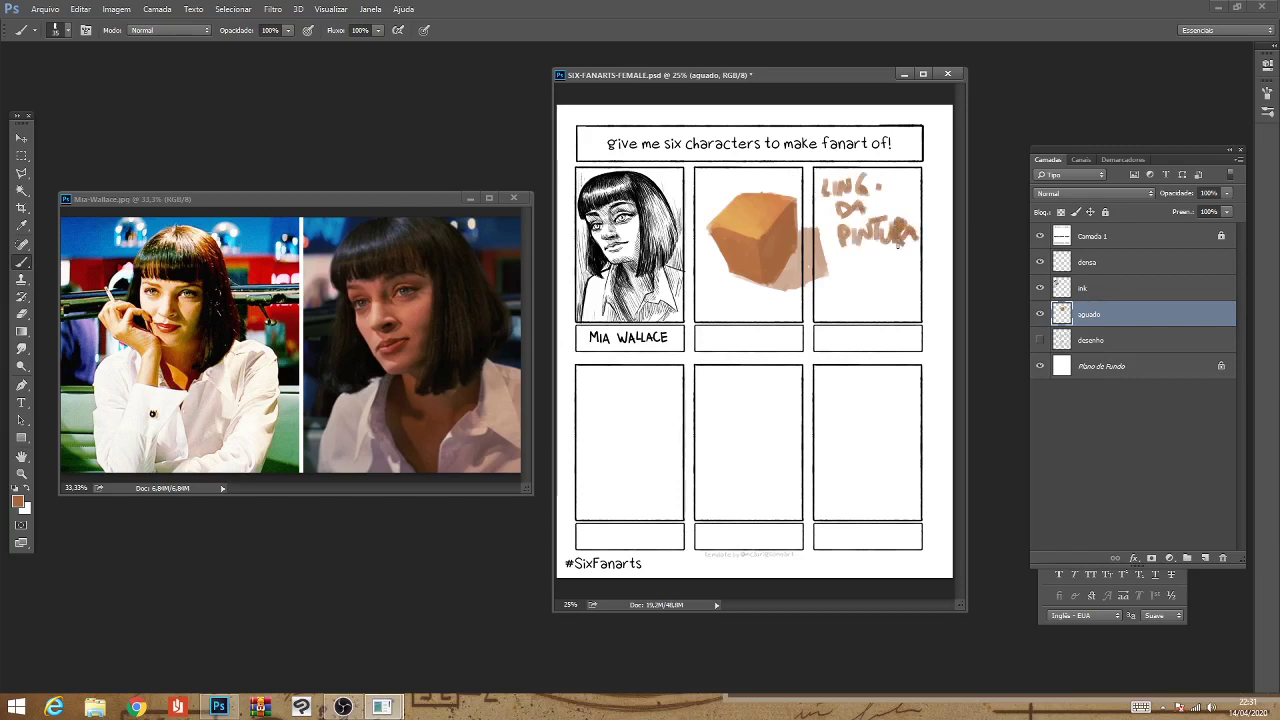
Add a handwritten '3D' and 'QUINAS' with a heart, then bring Mia-Wallace.jpg forward.
mouse_move(840, 268)
left_mouse_down()
mouse_move(840, 300)
mouse_move(868, 300)
left_mouse_up()
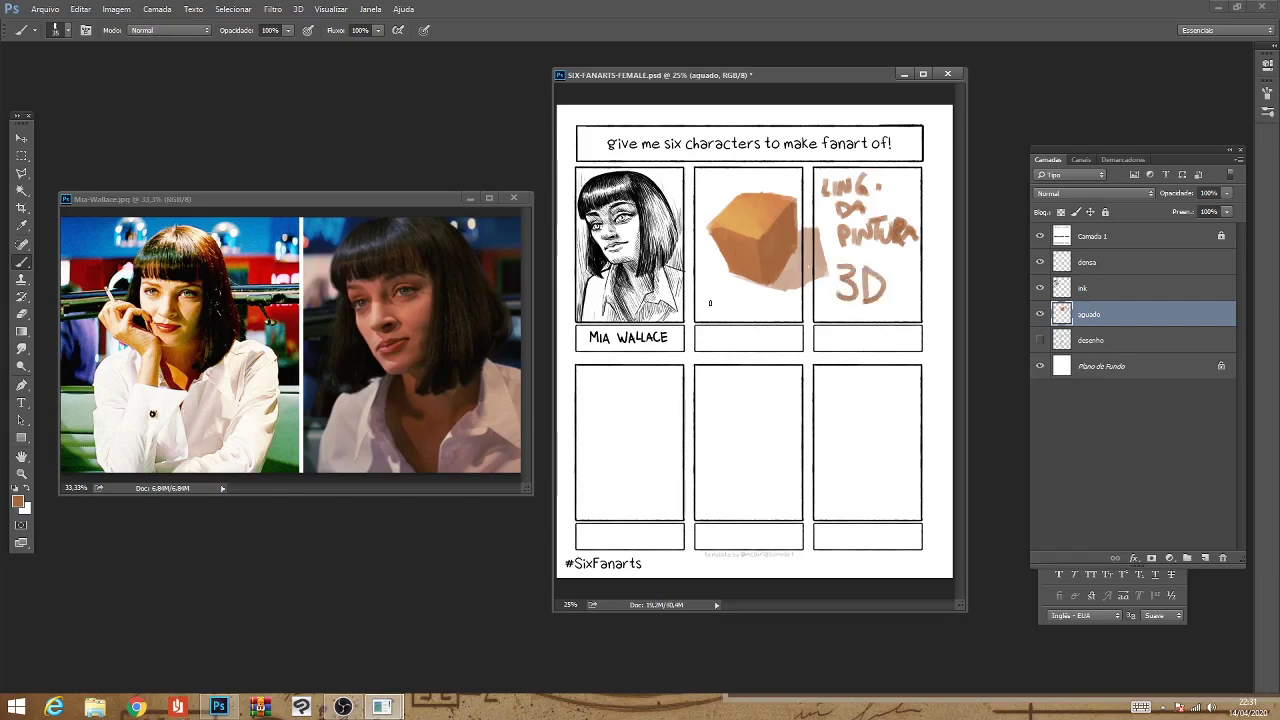
mouse_move(710, 303)
left_mouse_down()
mouse_move(756, 298)
mouse_move(778, 328)
mouse_move(812, 322)
mouse_move(818, 307)
left_mouse_up()
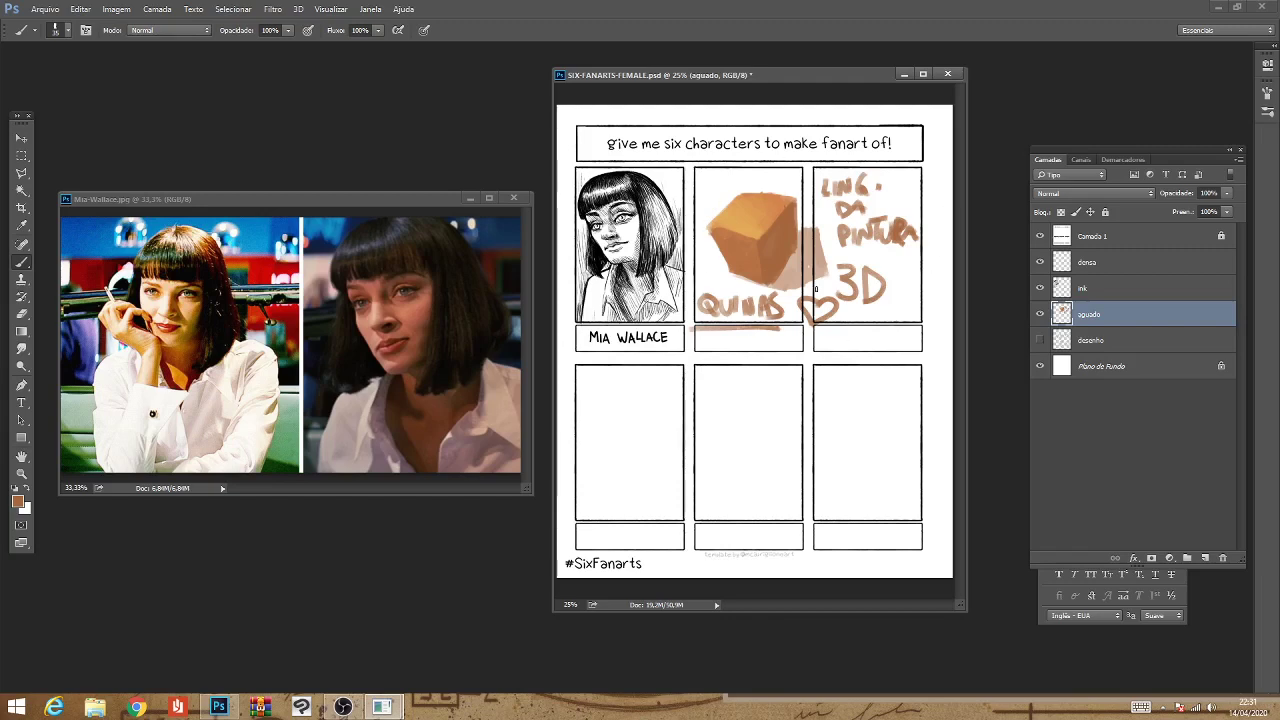
left_click(415, 324)
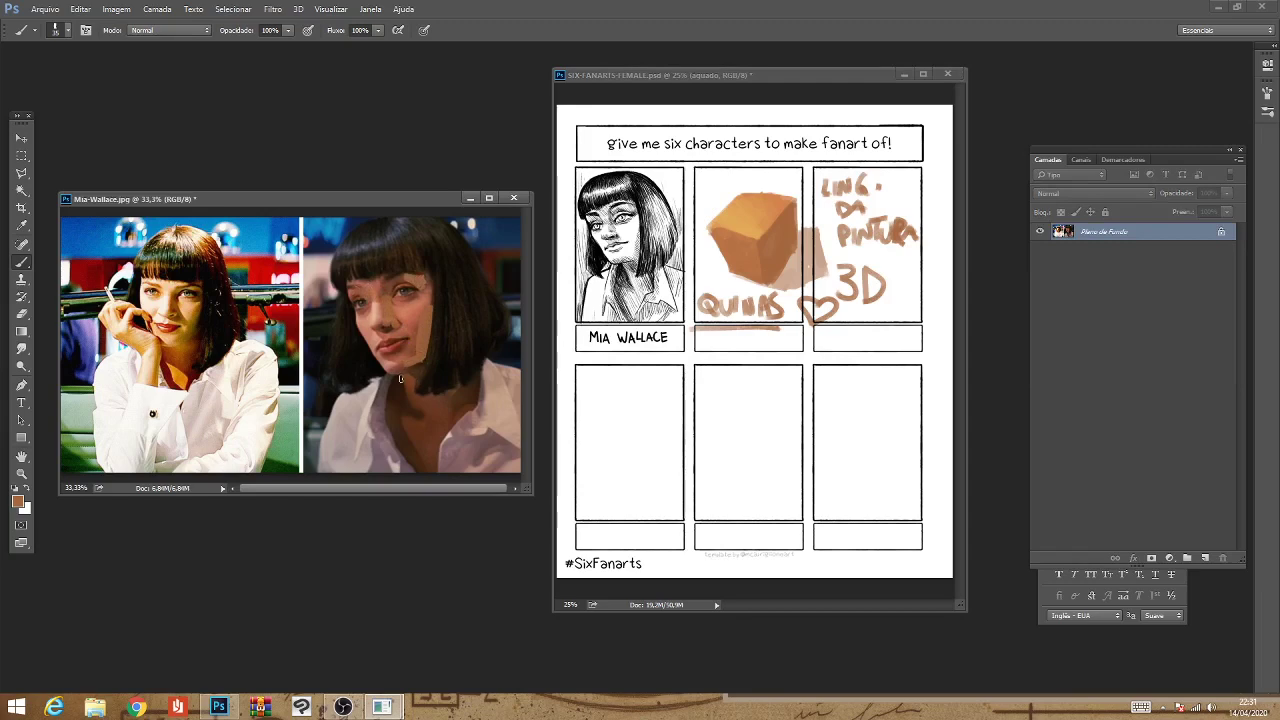
Undo the stray stroke on the reference photo and return to the template.
left_click_drag(400, 378, 396, 414)
key("ctrl+alt+z")
key("ctrl+alt+z")
key("ctrl+alt+z")
key("ctrl+alt+z")
key("ctrl+alt+z")
key("ctrl+alt+z")
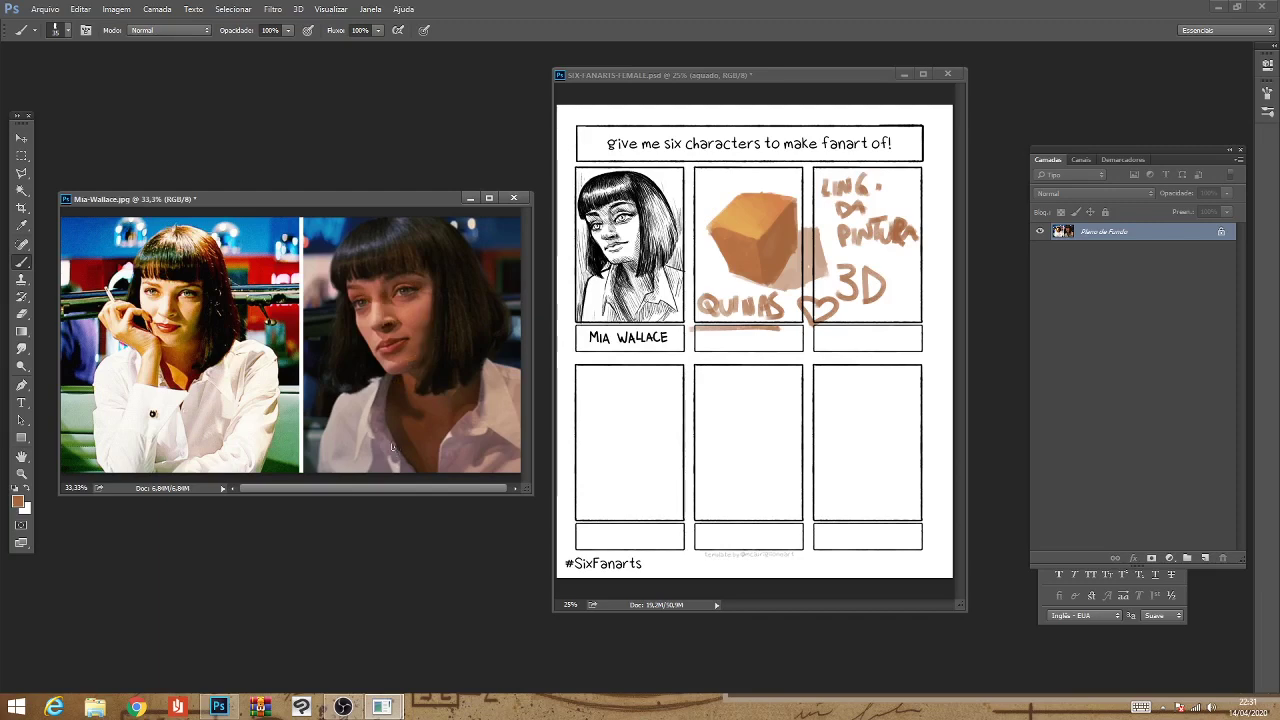
left_click(880, 225)
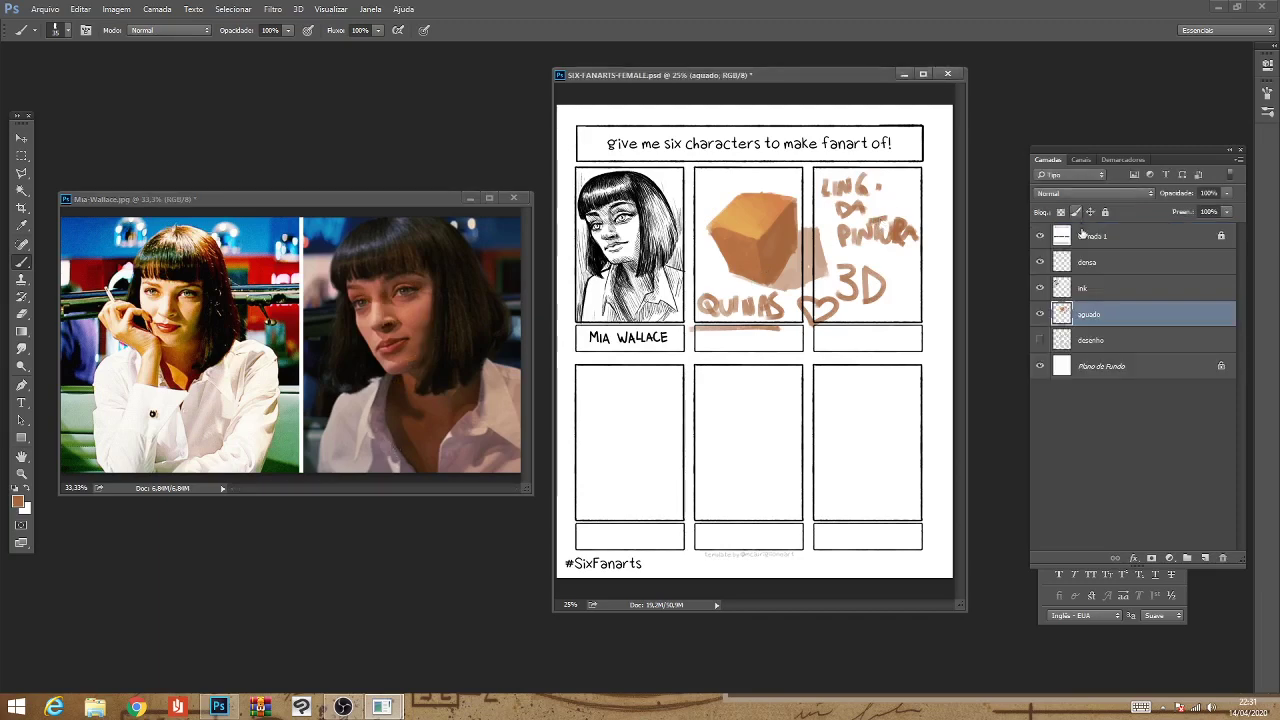
Delete the cube and notes from the top-right panels and save the template.
key("m")
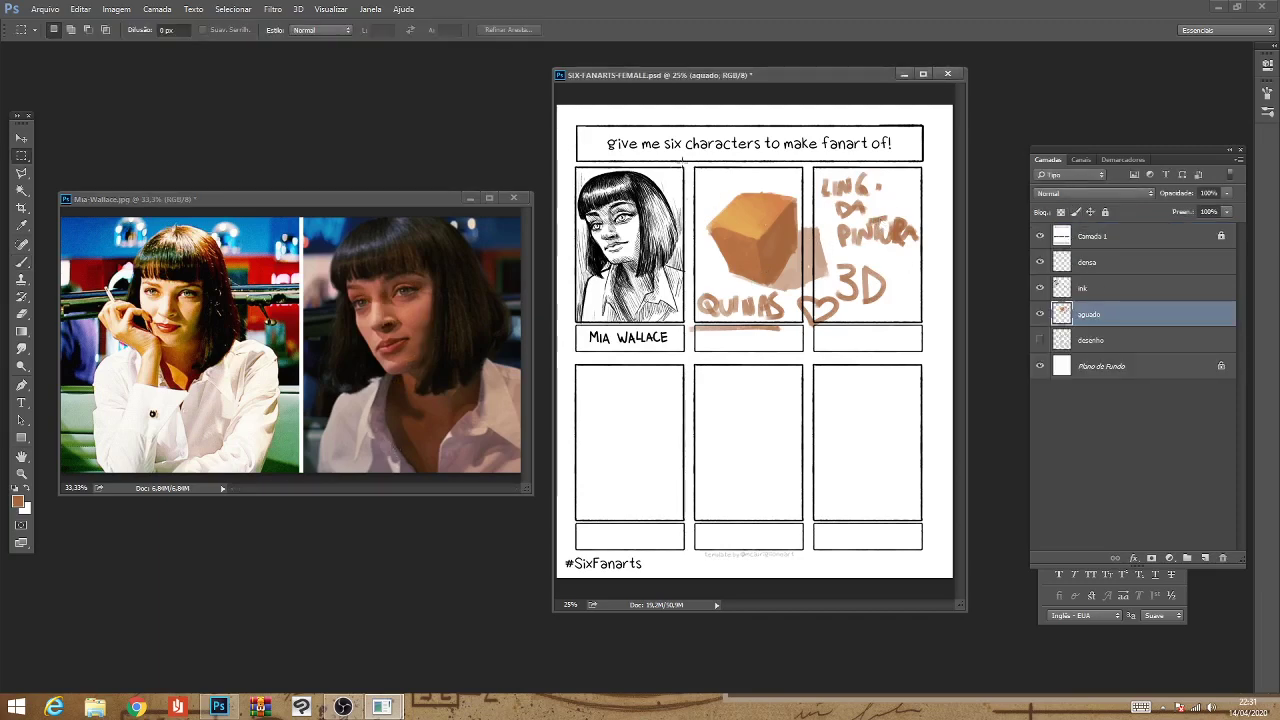
left_click_drag(682, 160, 978, 372)
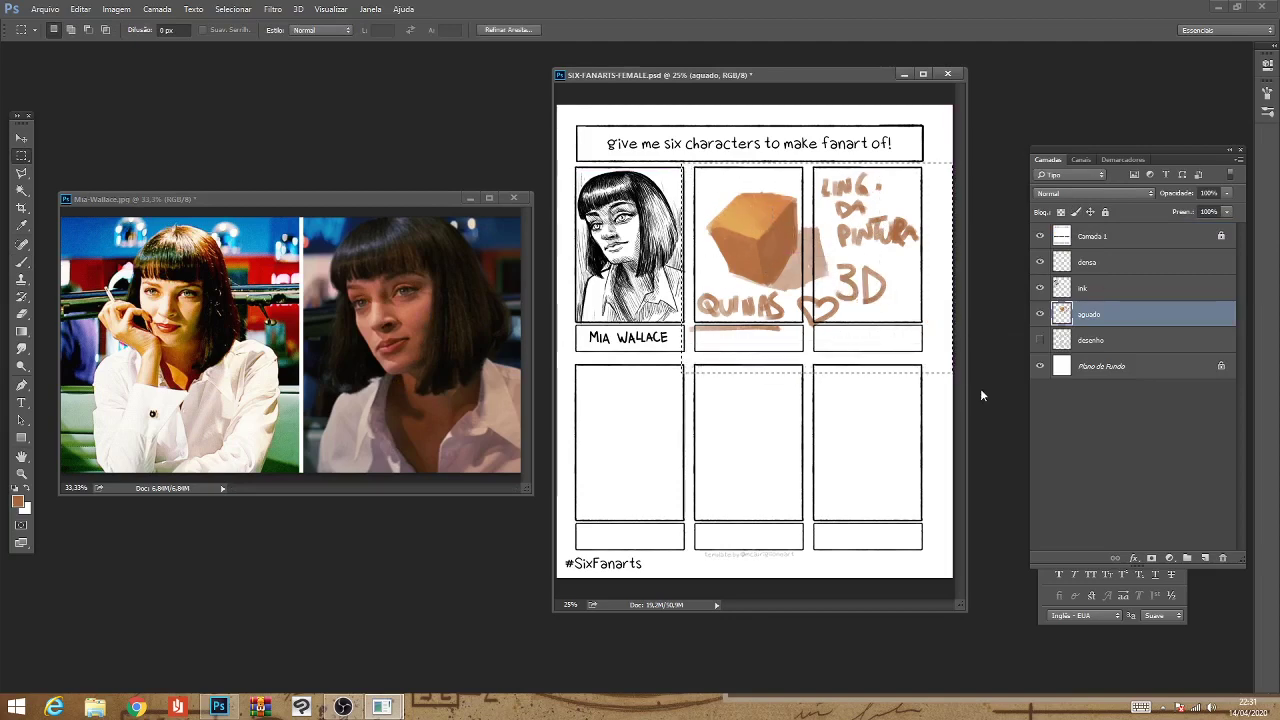
key("Delete")
key("ctrl+d")
key("ctrl+s")
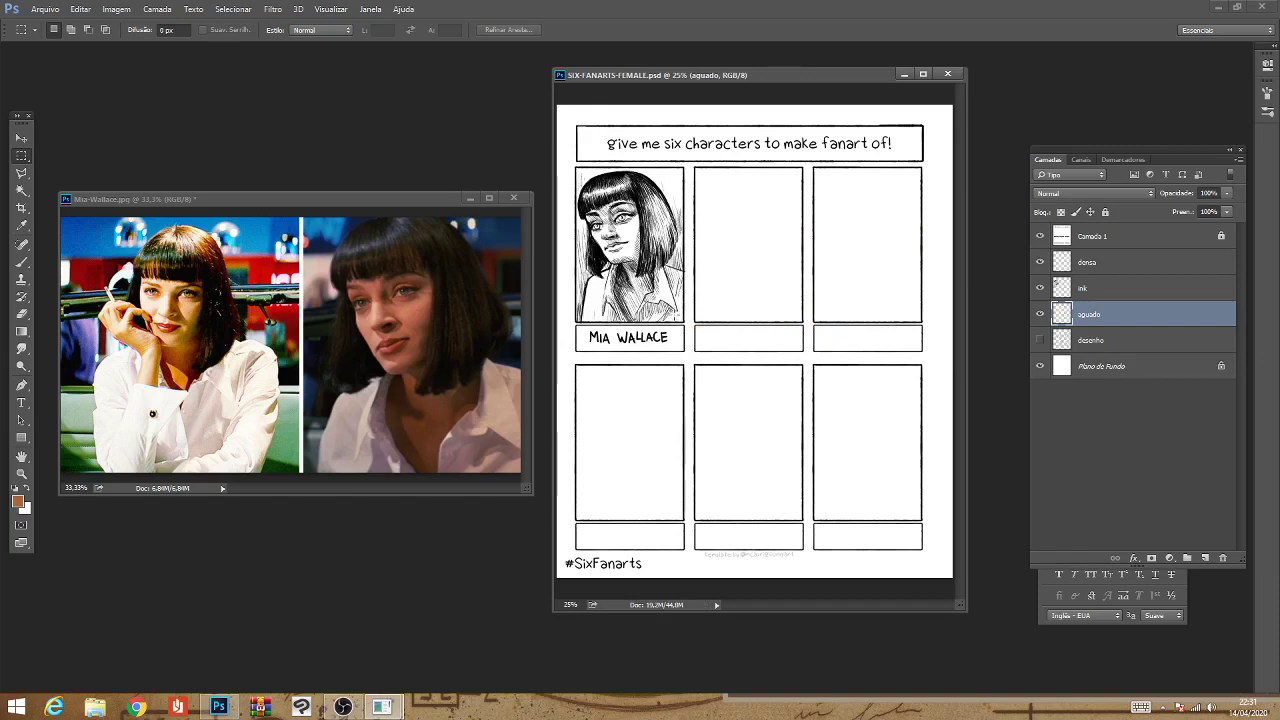
Select the aguado layer and zoom in on the Mia Wallace panel.
left_click(1100, 292)
left_click(1103, 320)
left_click_drag(573, 165, 690, 314)
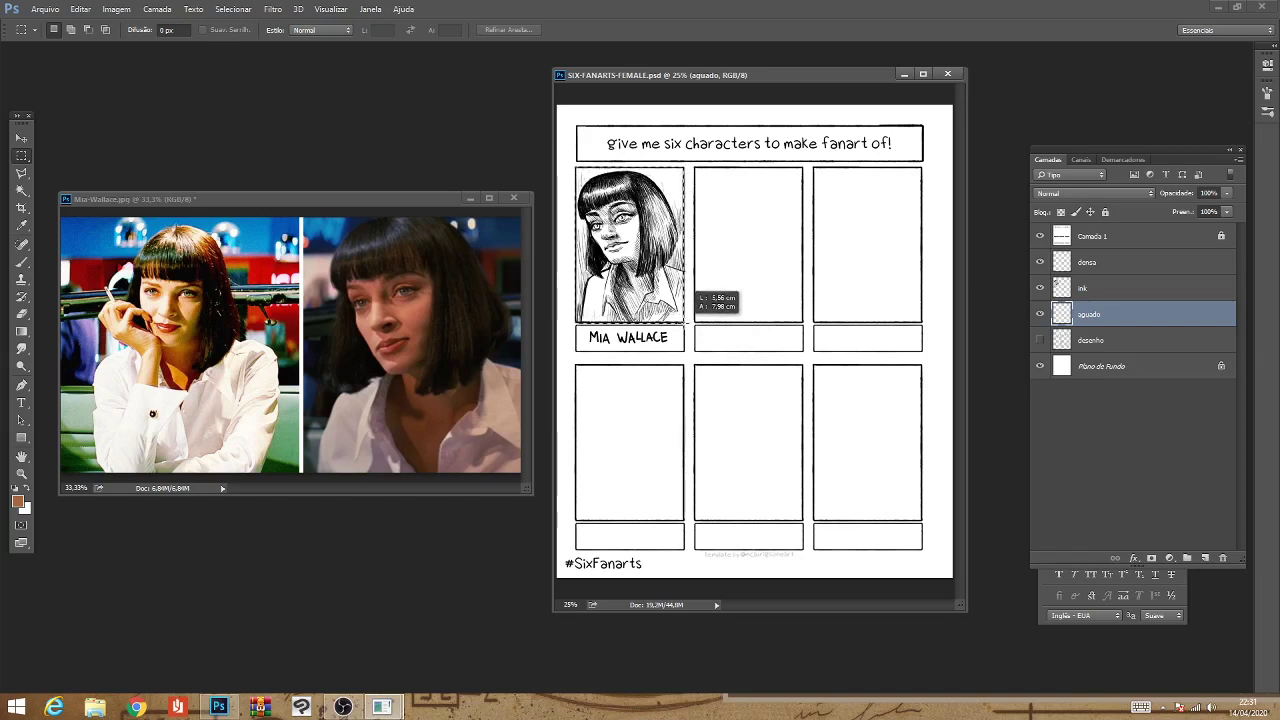
left_click_drag(689, 318, 881, 473)
key("ctrl+plus")
key("ctrl+plus")
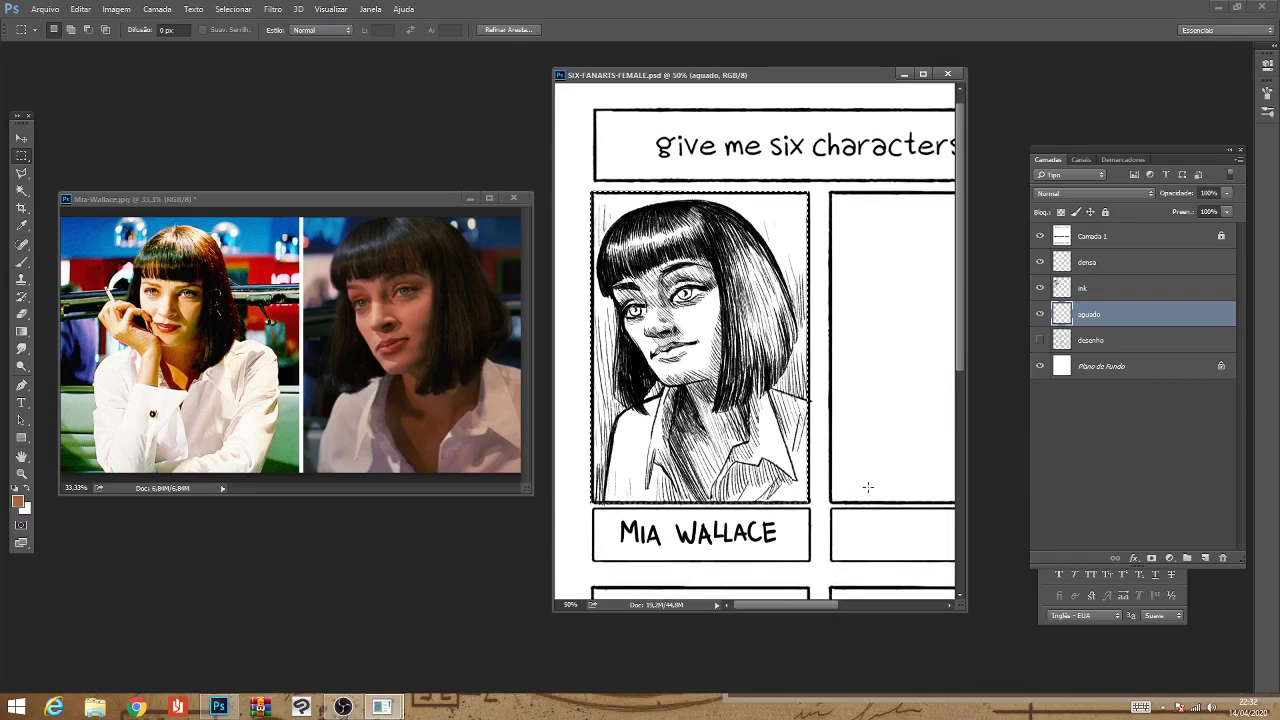
key("ctrl+minus")
key("ctrl+plus")
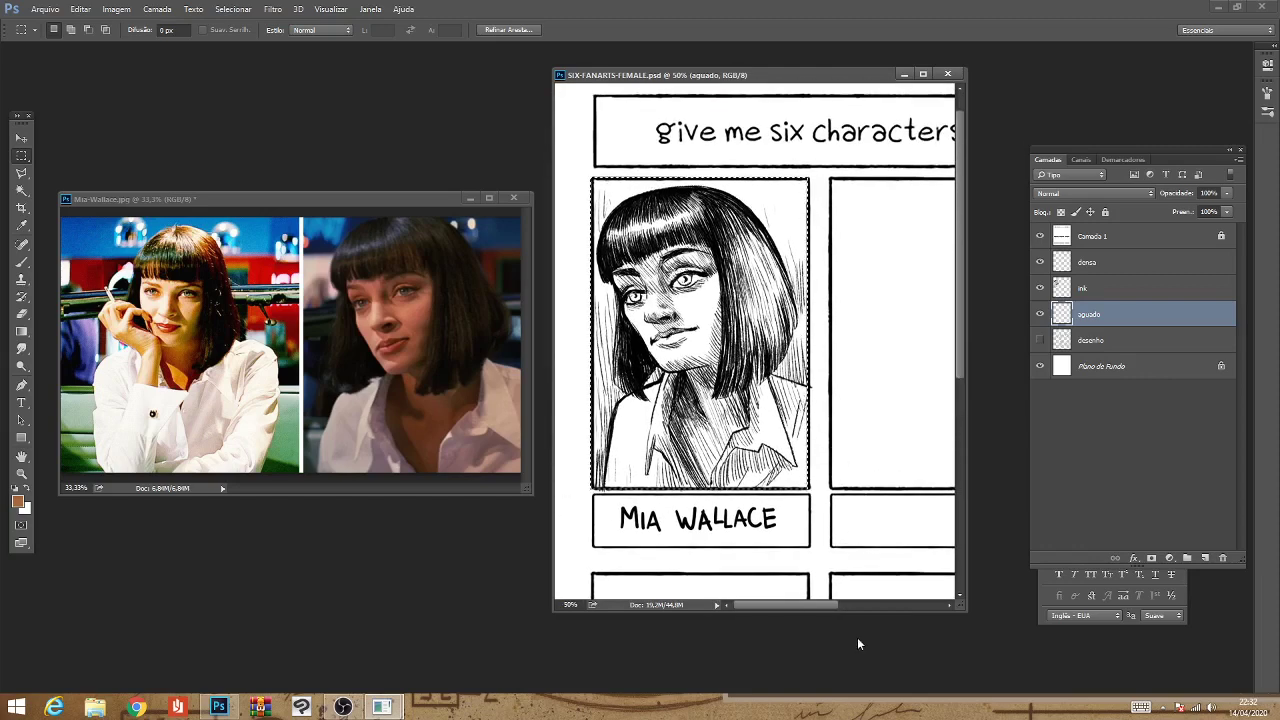
key("ctrl+d")
Set the foreground to a light peach skin tone.
key("b")
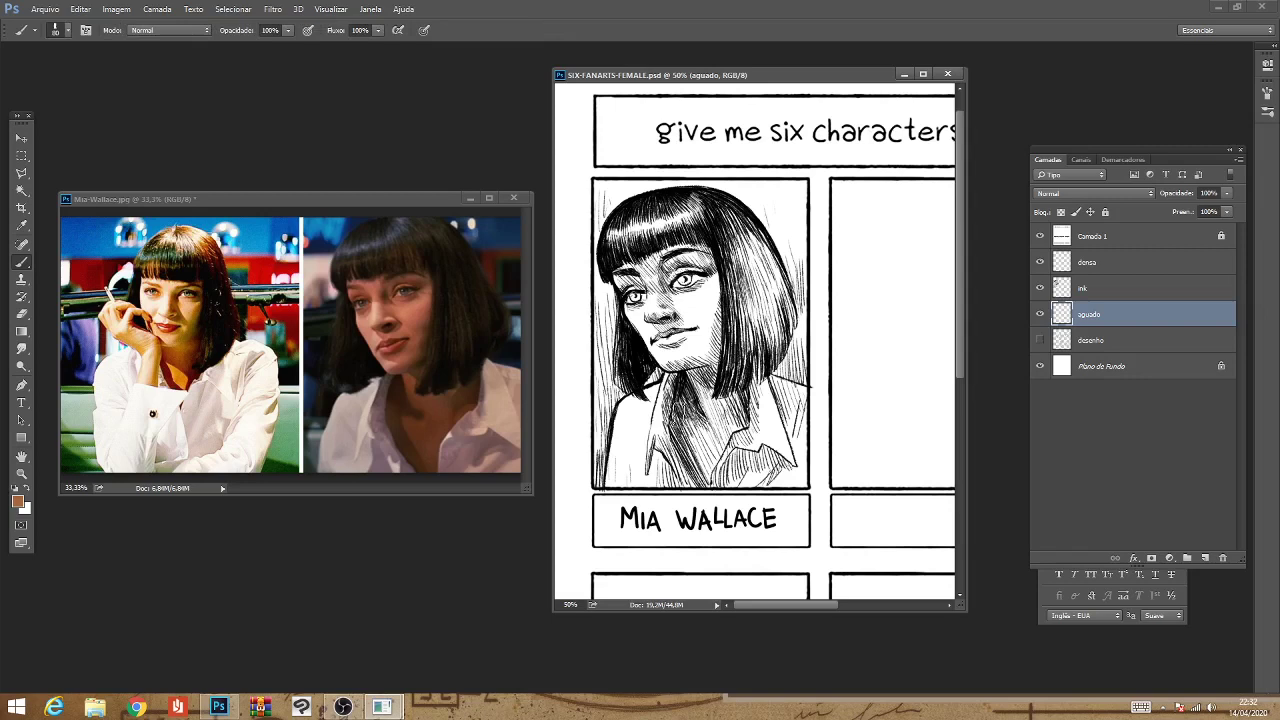
mouse_move(676, 398)
left_mouse_down()
mouse_move(614, 278)
mouse_move(692, 381)
left_mouse_up()
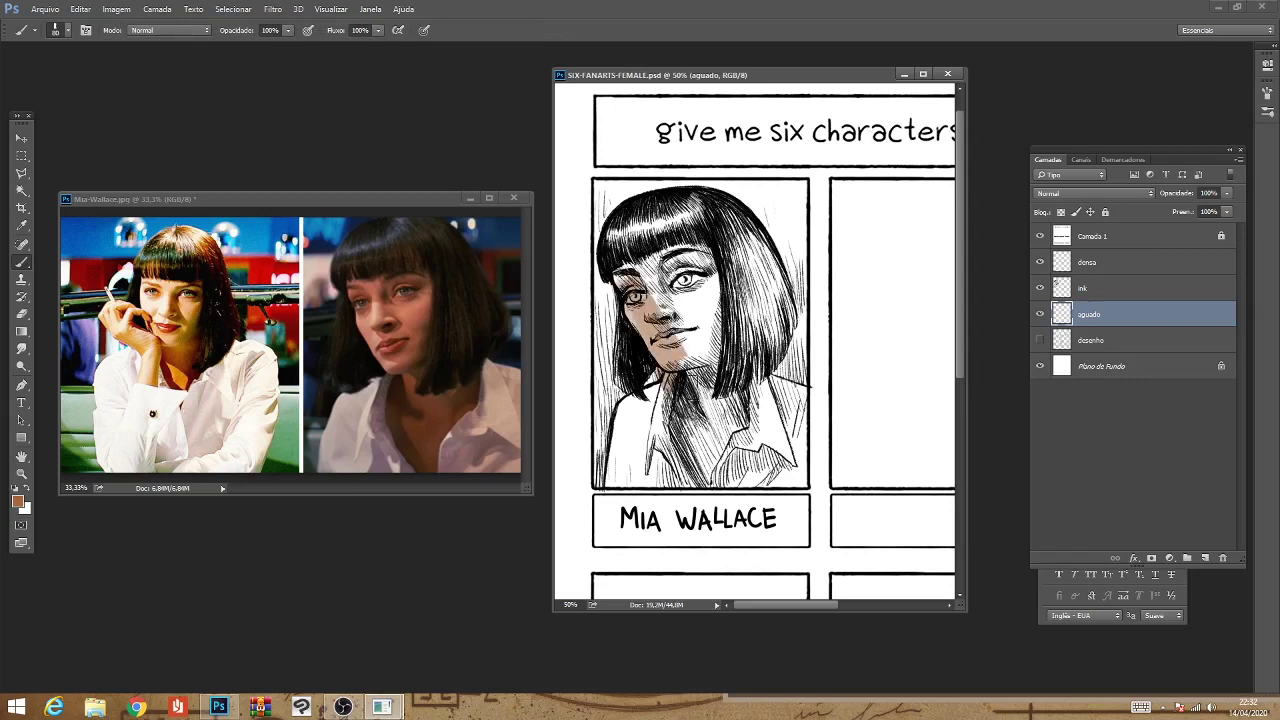
key("ctrl+alt+z")
key("ctrl+alt+z")
left_click(17, 501)
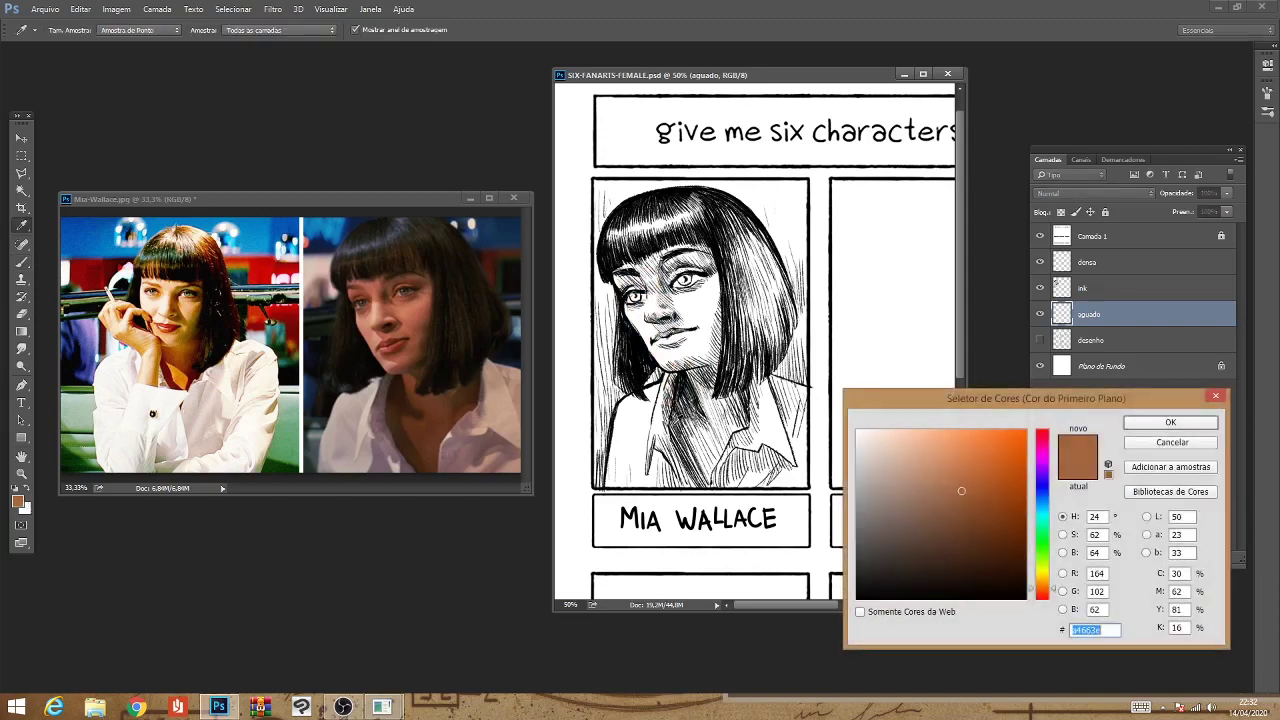
left_click(953, 457)
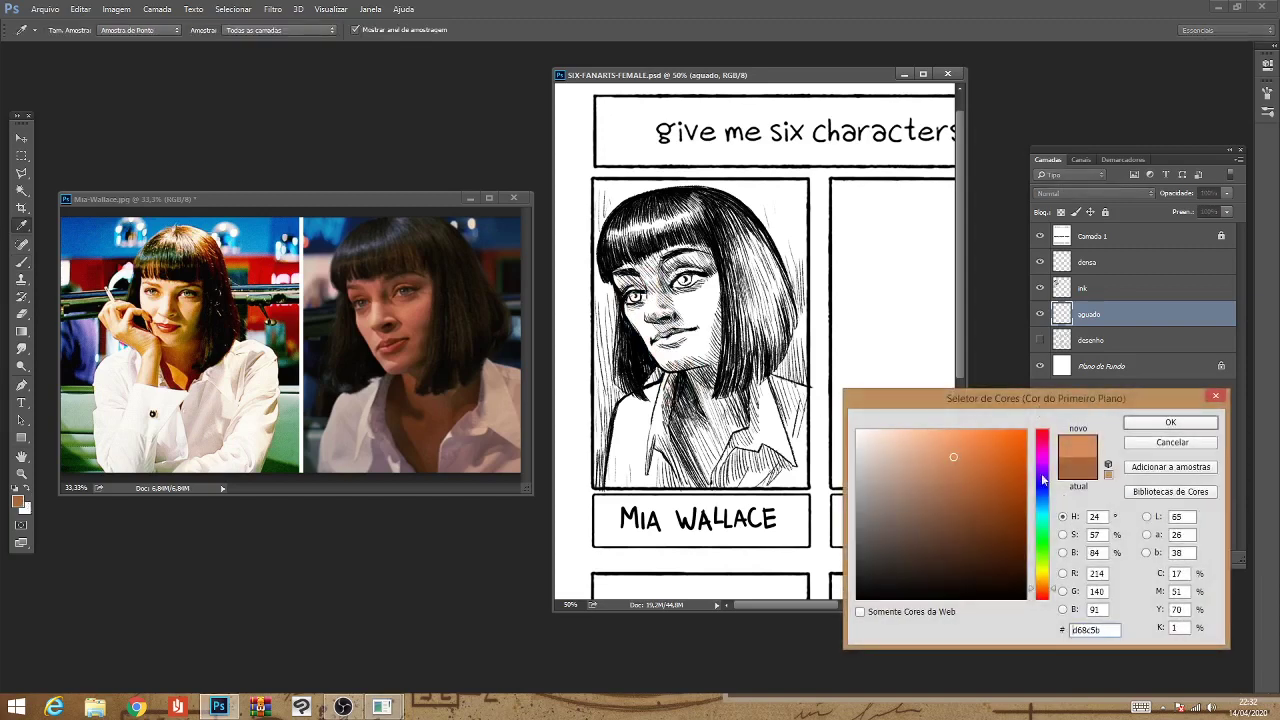
left_click(937, 450)
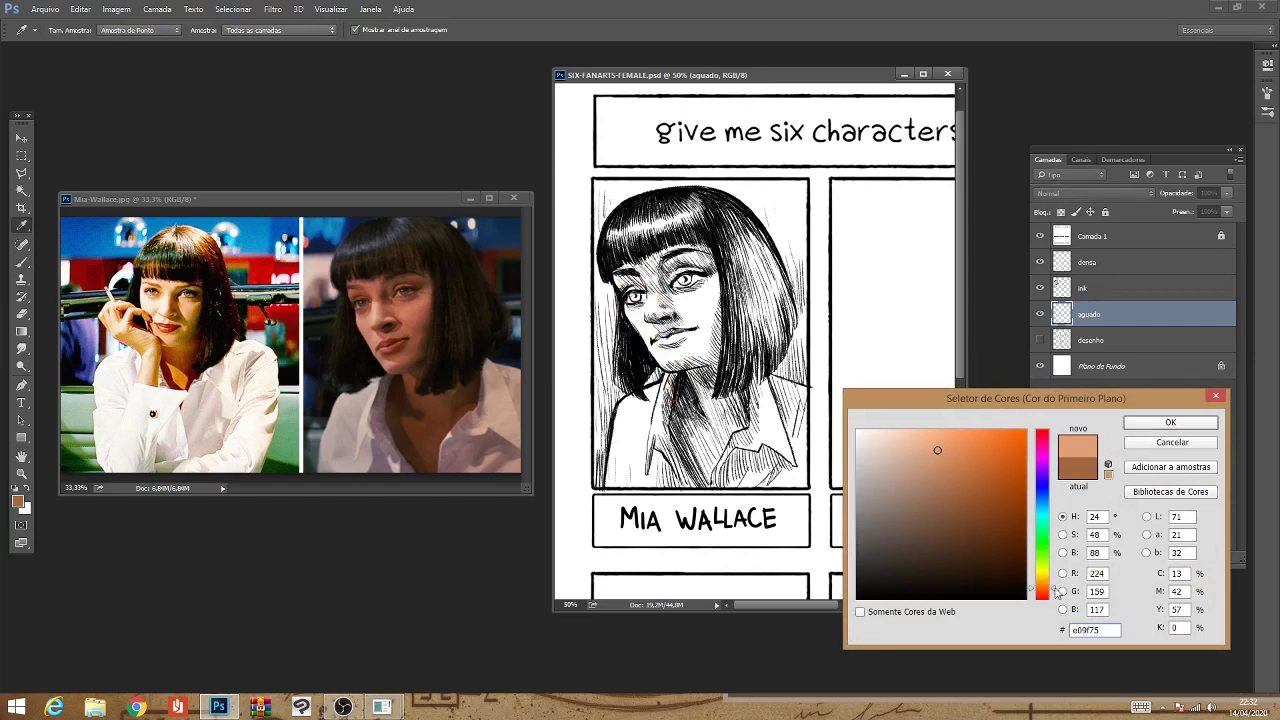
left_click_drag(1056, 591, 1056, 589)
key("Return")
Brush the peach over Mia's face, forehead, cheeks, jaw, neck and chest.
key("b")
left_click_drag(632, 300, 680, 380)
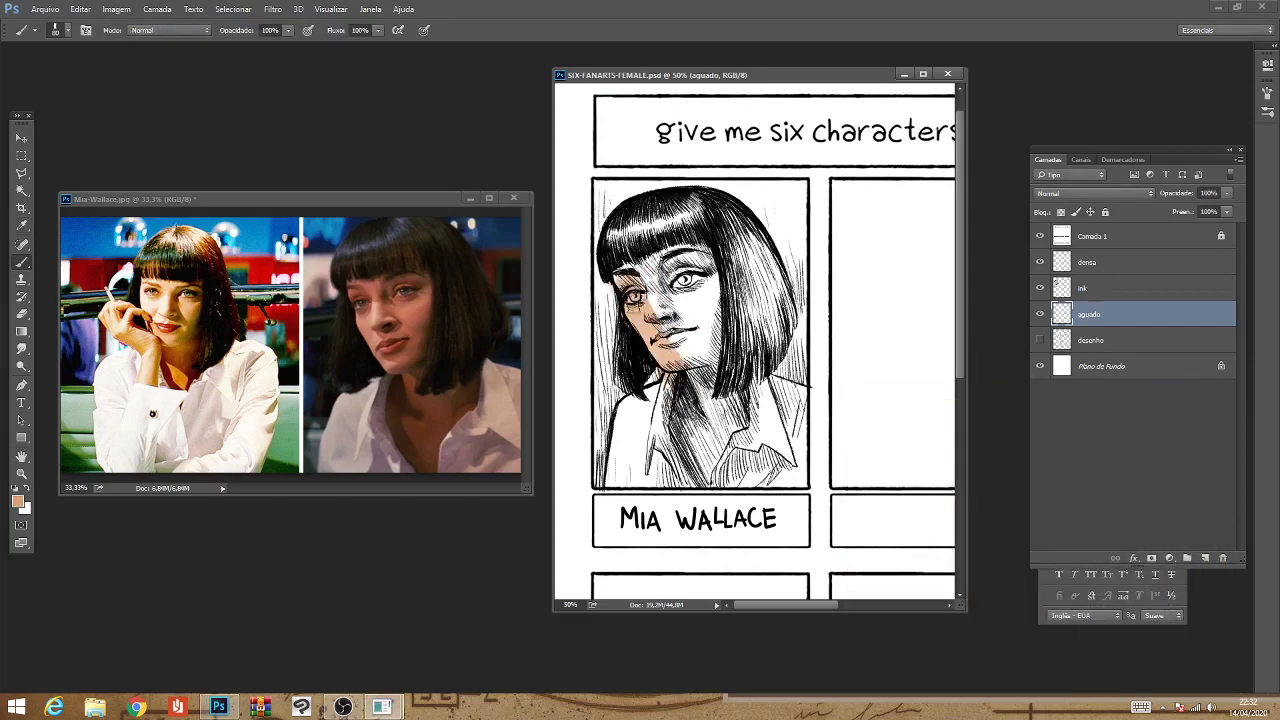
mouse_move(640, 270)
left_mouse_down()
mouse_move(690, 360)
mouse_move(710, 370)
left_mouse_up()
left_click_drag(700, 270, 715, 350)
mouse_move(630, 260)
left_mouse_down()
mouse_move(690, 285)
mouse_move(612, 322)
mouse_move(660, 400)
left_mouse_up()
mouse_move(612, 345)
left_mouse_down()
mouse_move(650, 420)
mouse_move(630, 305)
left_mouse_up()
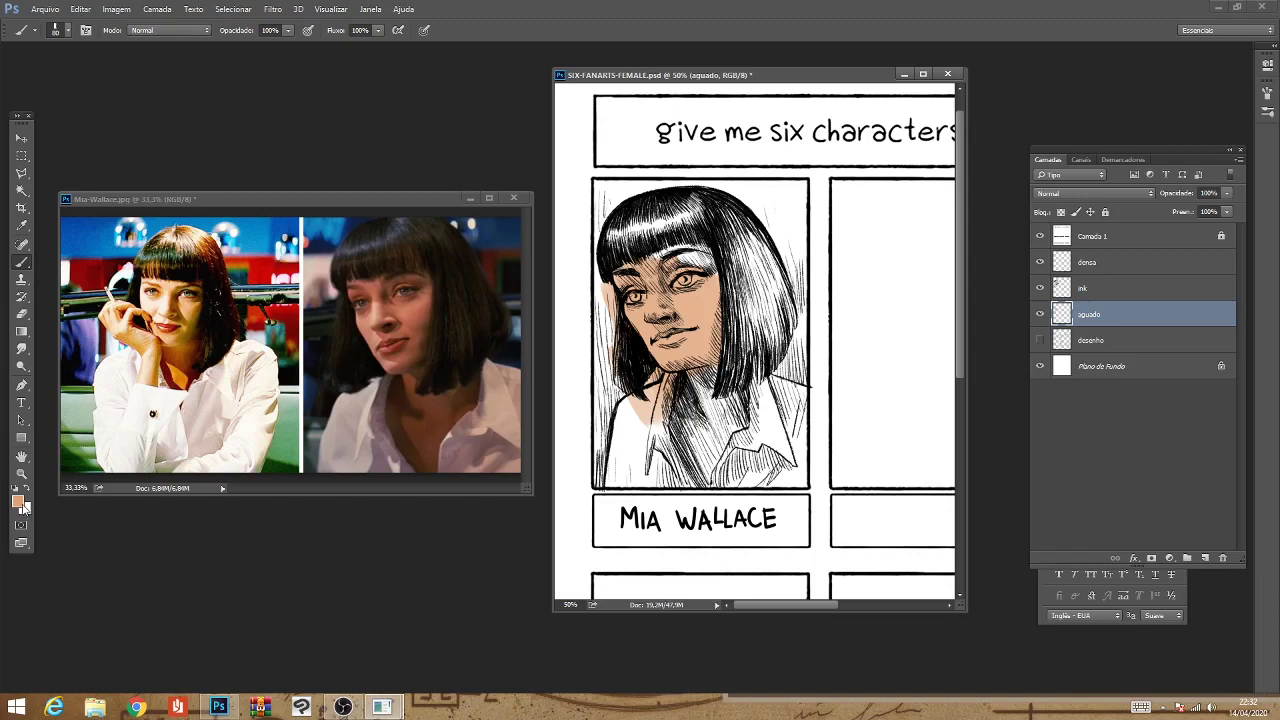
left_click(18, 502)
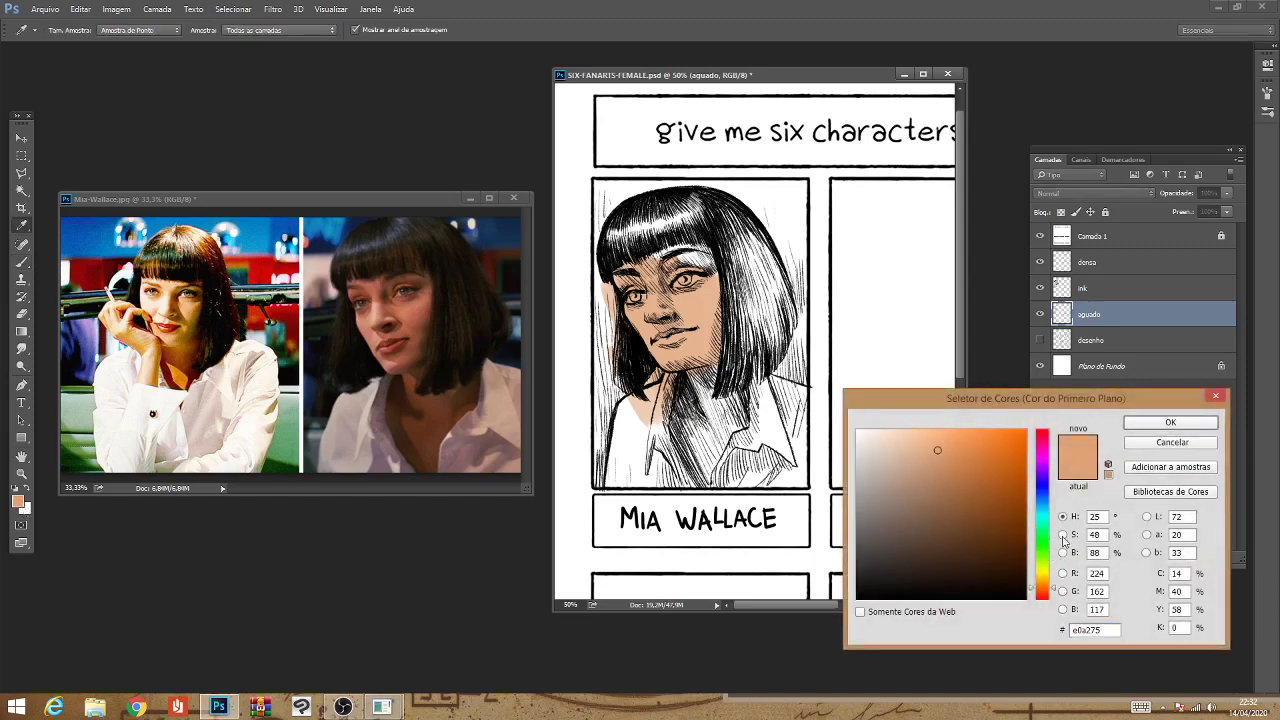
Set the foreground to a pale pinkish lilac.
left_click_drag(1050, 562, 1049, 470)
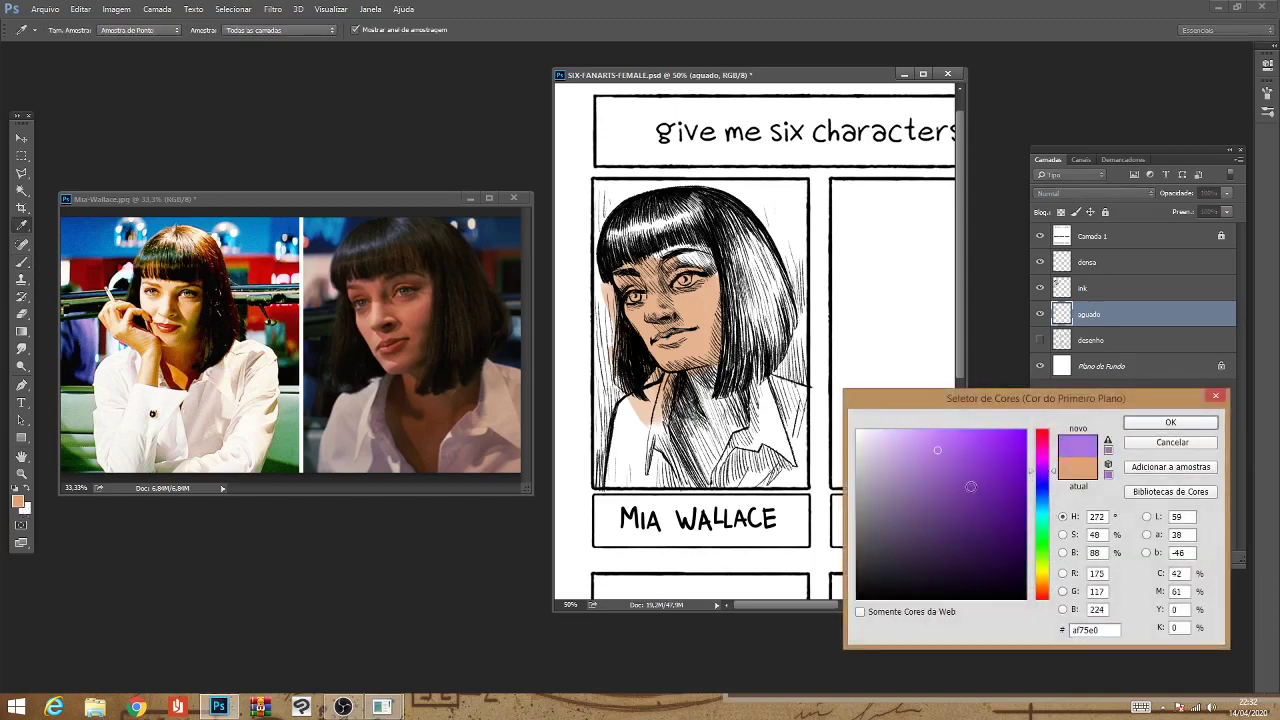
left_click_drag(968, 482, 901, 468)
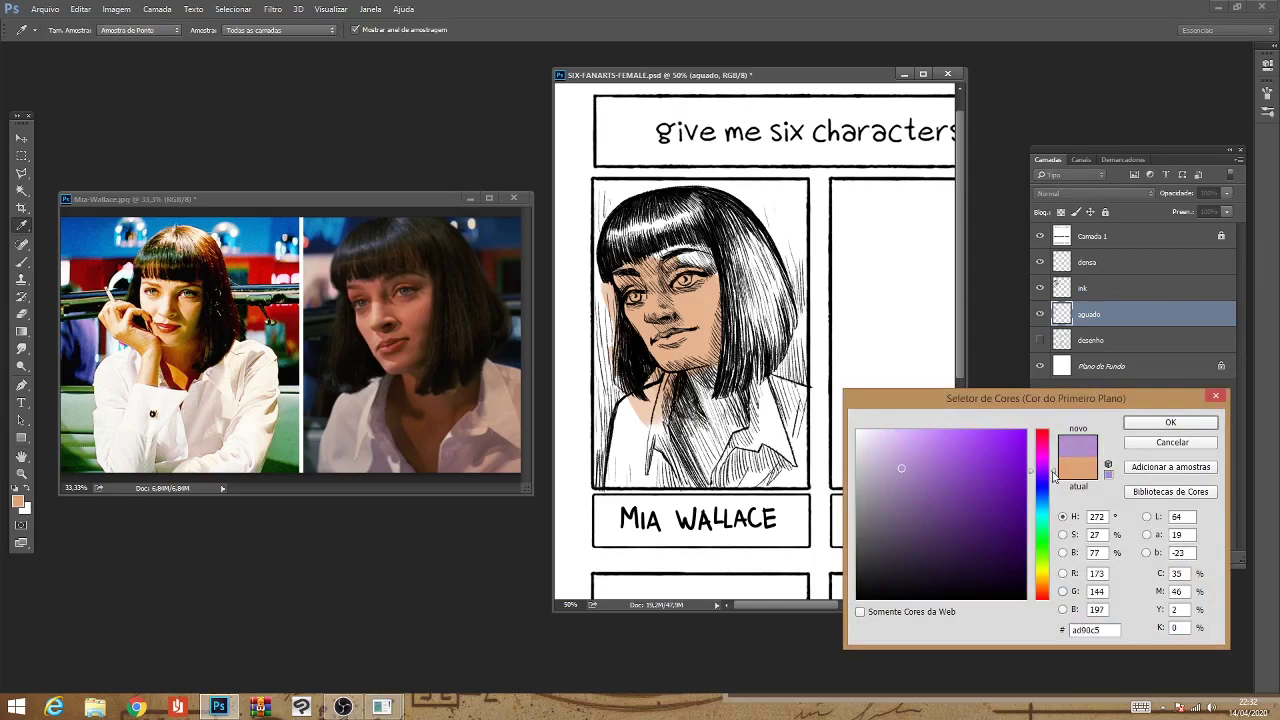
left_click_drag(1053, 476, 1052, 462)
left_click_drag(901, 466, 889, 465)
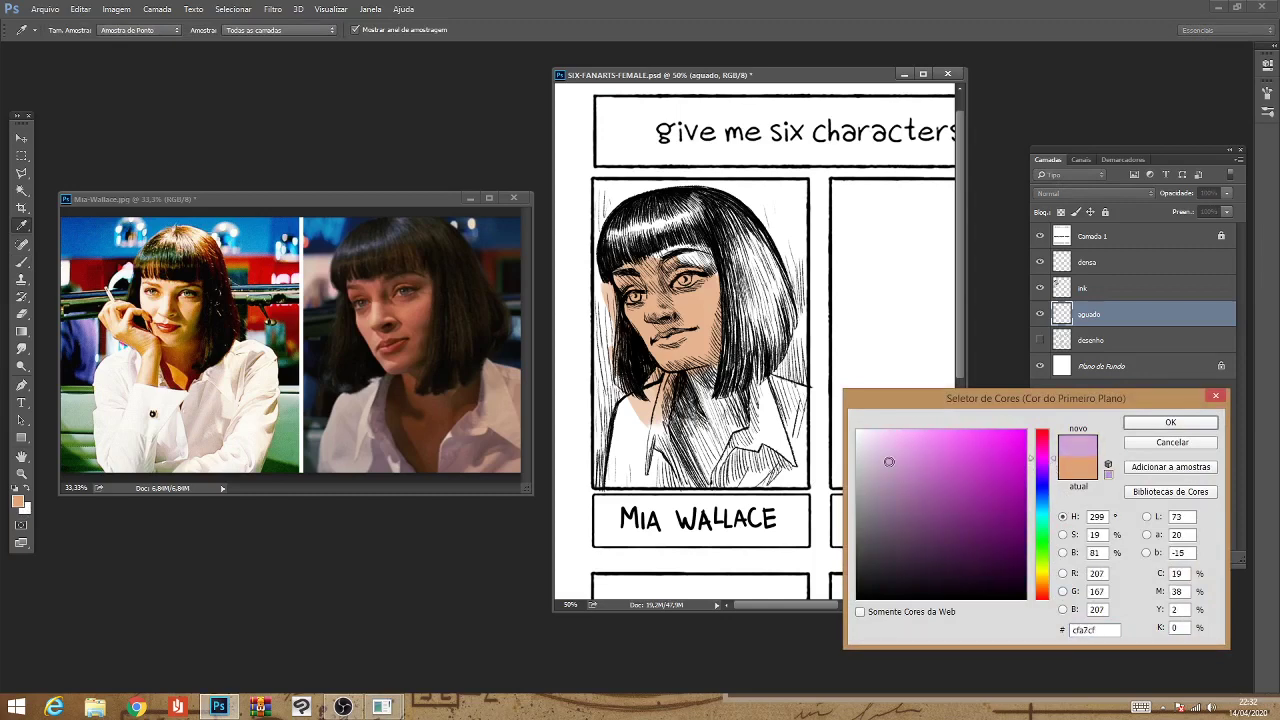
left_click(1170, 423)
Wash lilac across the shirt's left, middle and right sides.
key("b")
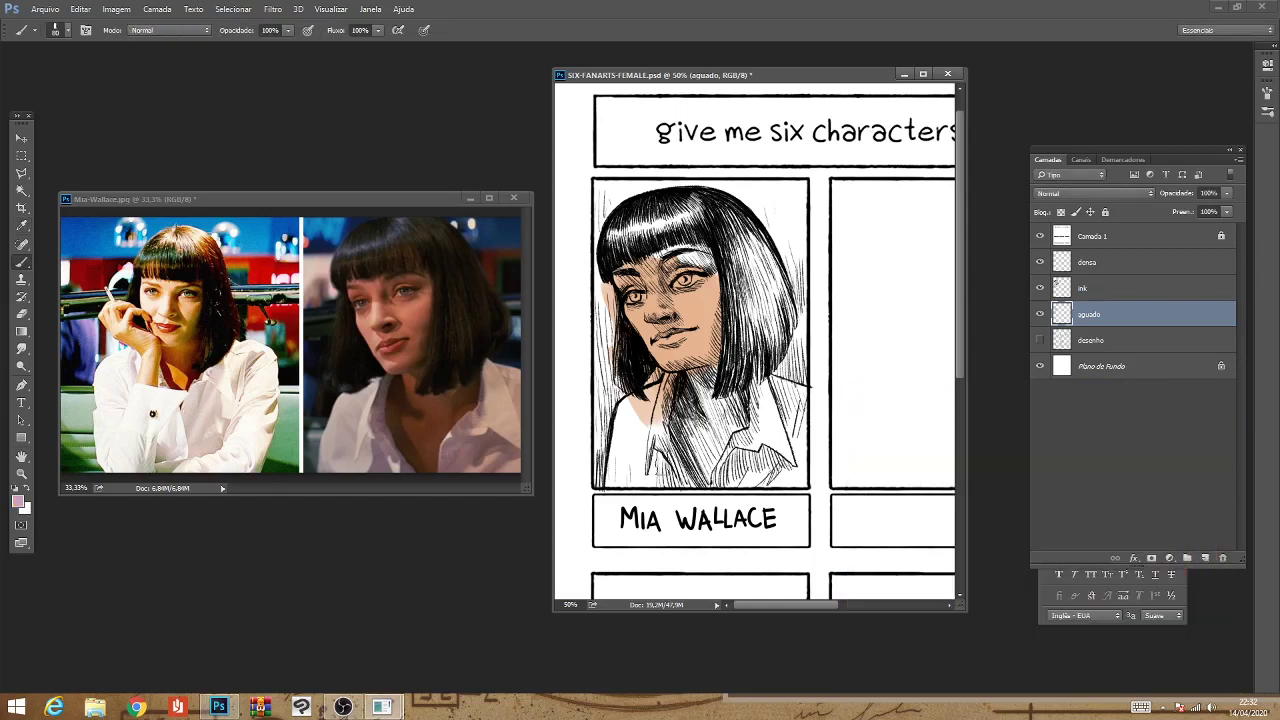
left_click_drag(664, 418, 662, 476)
mouse_move(668, 380)
left_mouse_down()
mouse_move(690, 488)
mouse_move(645, 496)
mouse_move(618, 410)
mouse_move(606, 488)
left_mouse_up()
mouse_move(612, 400)
left_mouse_down()
mouse_move(646, 424)
mouse_move(660, 498)
left_mouse_up()
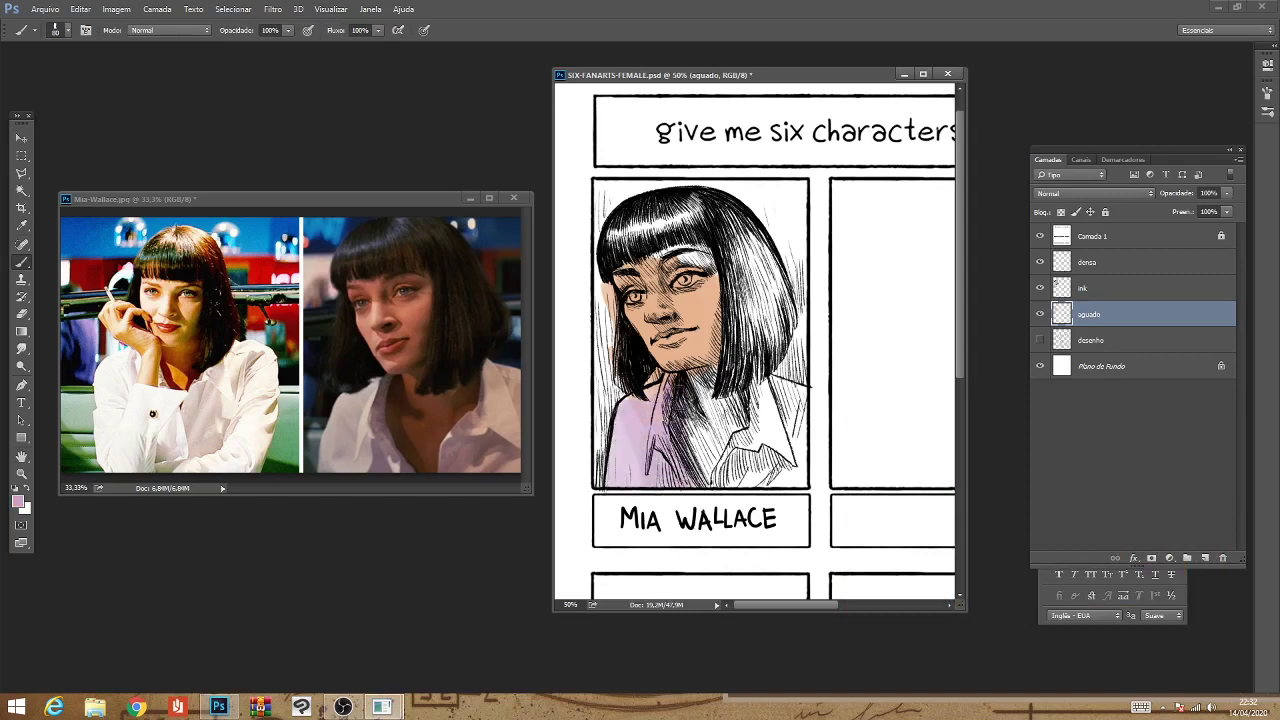
mouse_move(680, 400)
left_mouse_down()
mouse_move(700, 496)
mouse_move(736, 452)
mouse_move(744, 488)
left_mouse_up()
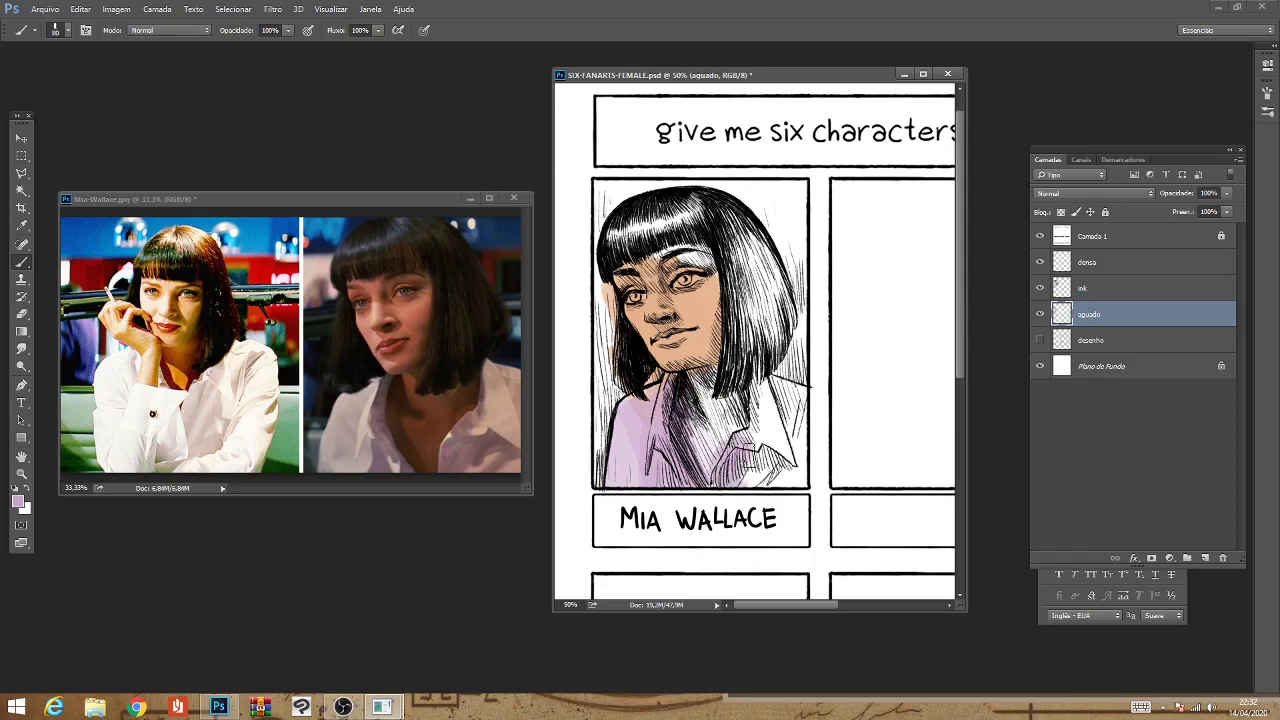
left_click_drag(740, 430, 786, 492)
mouse_move(752, 380)
left_mouse_down()
mouse_move(804, 482)
mouse_move(804, 390)
mouse_move(790, 376)
mouse_move(806, 372)
left_mouse_up()
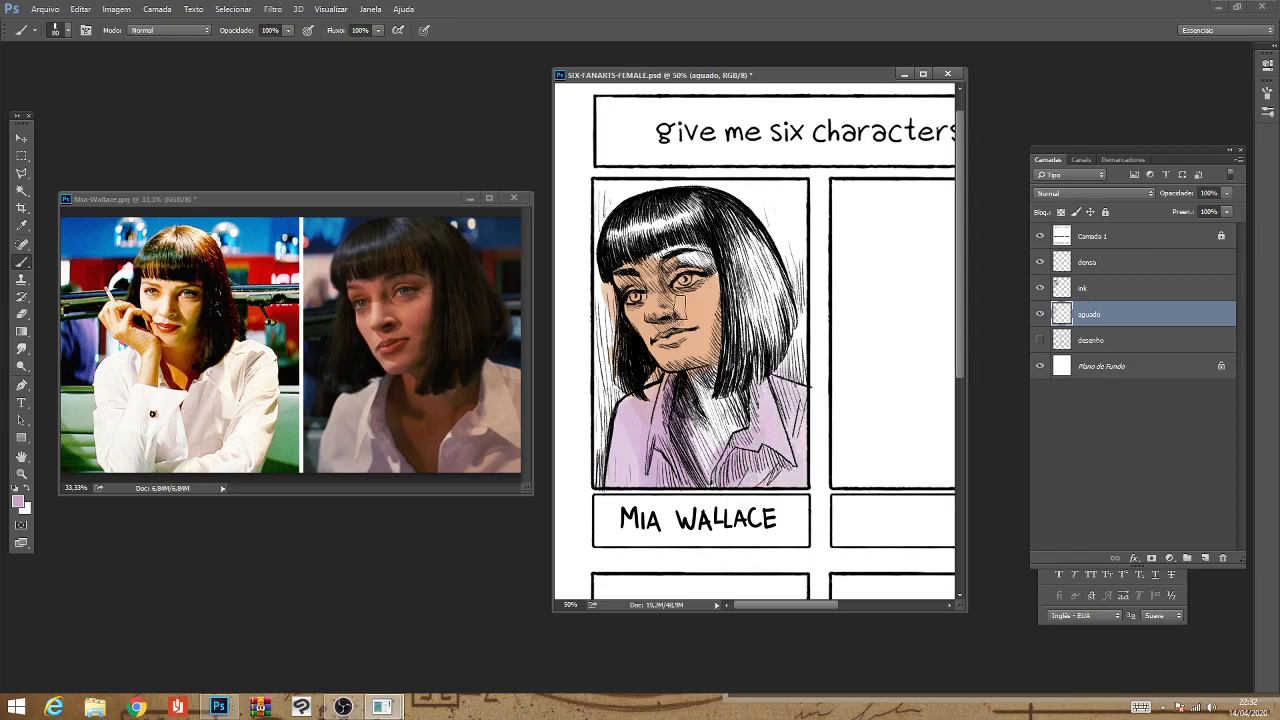
Sample the face's peach and shade the chest, mouth and chin.
left_click(684, 338, "alt")
mouse_move(722, 430)
left_mouse_down()
mouse_move(705, 360)
mouse_move(715, 420)
left_mouse_up()
mouse_move(700, 370)
left_mouse_down()
mouse_move(700, 480)
mouse_move(712, 435)
mouse_move(735, 420)
mouse_move(688, 490)
left_mouse_up()
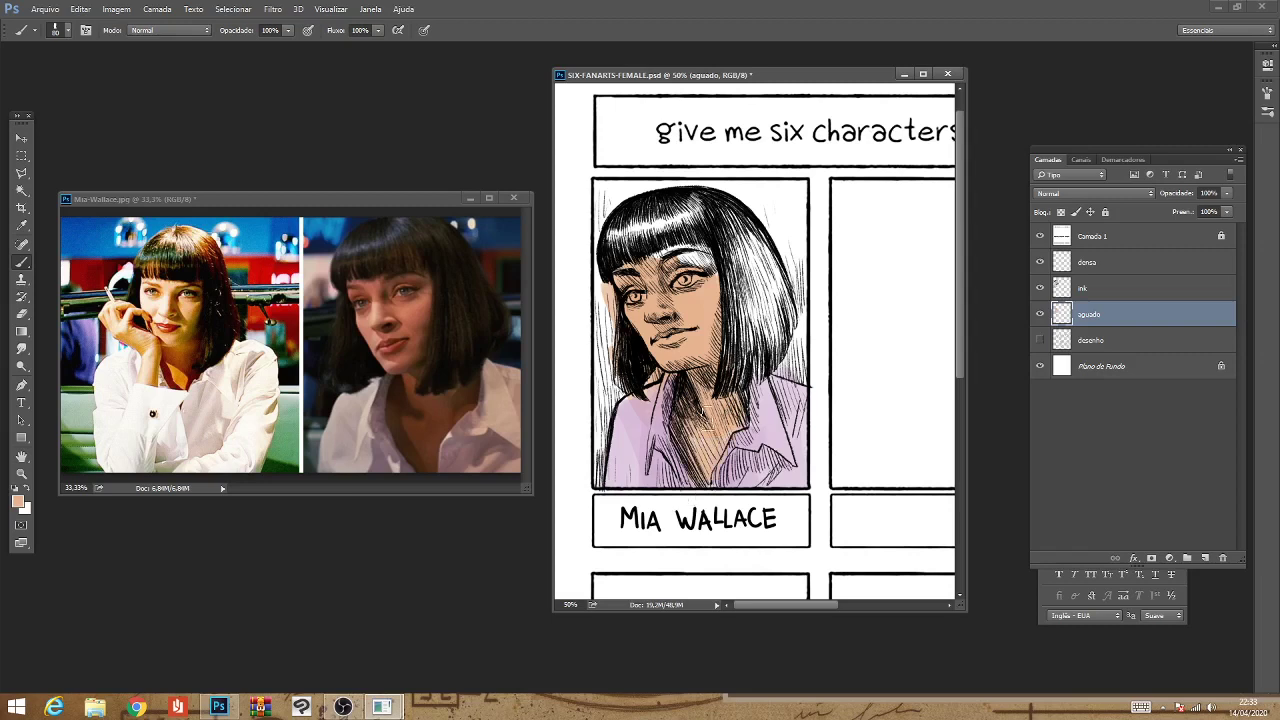
left_click_drag(708, 418, 718, 455)
left_click_drag(662, 312, 664, 366)
Set the foreground to a saturated blue, then darken it.
left_click(17, 502)
left_click_drag(1049, 529, 1044, 502)
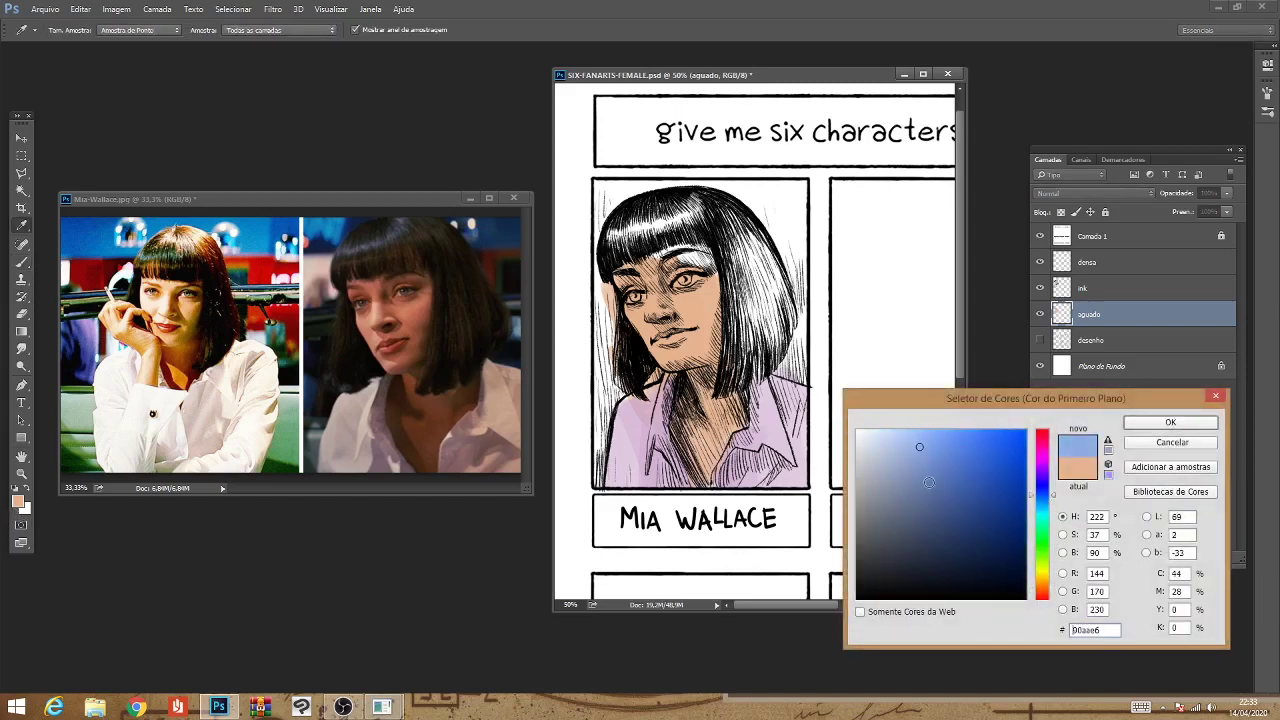
left_click_drag(943, 483, 972, 450)
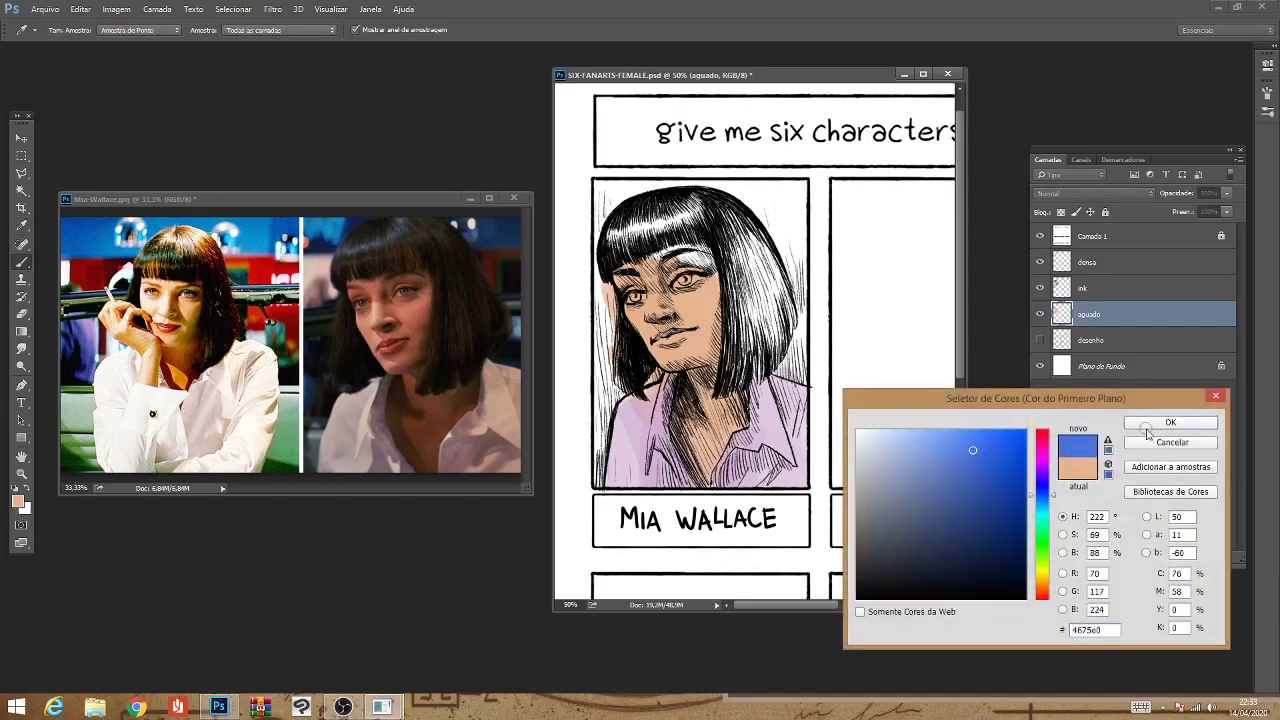
key("Return")
key("b")
left_click(17, 502)
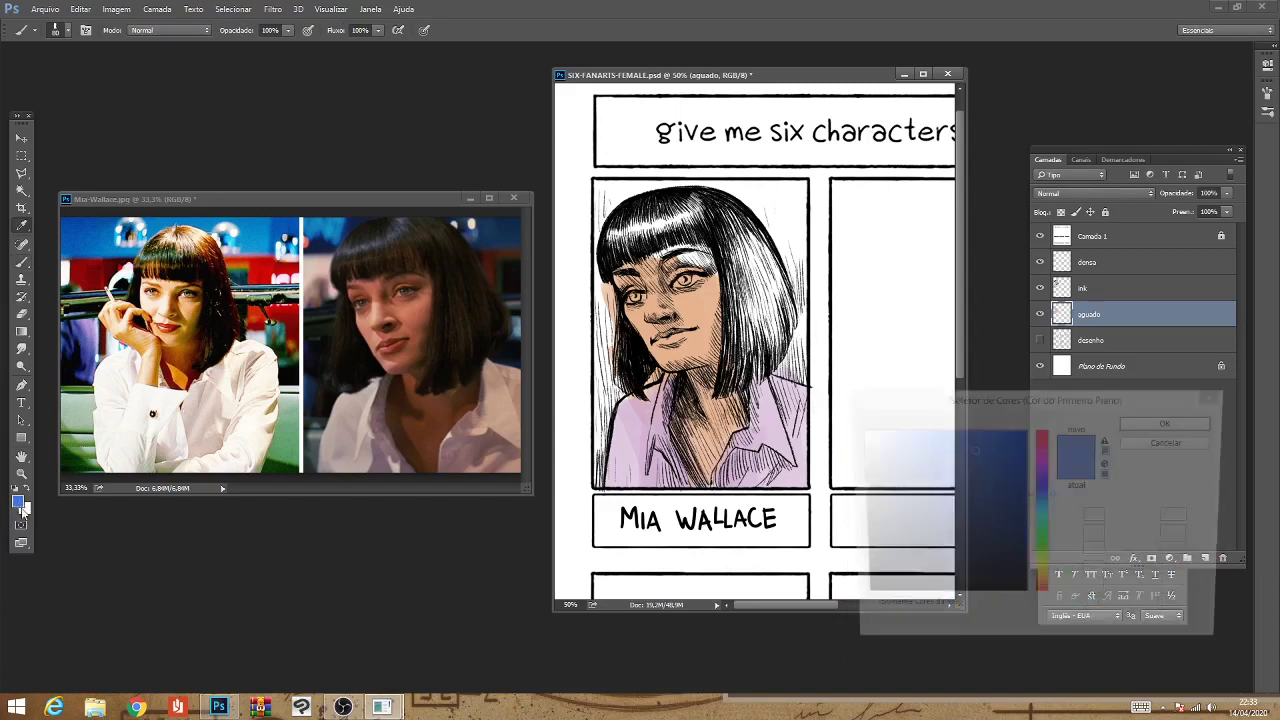
left_click_drag(990, 502, 984, 496)
left_click(1148, 425)
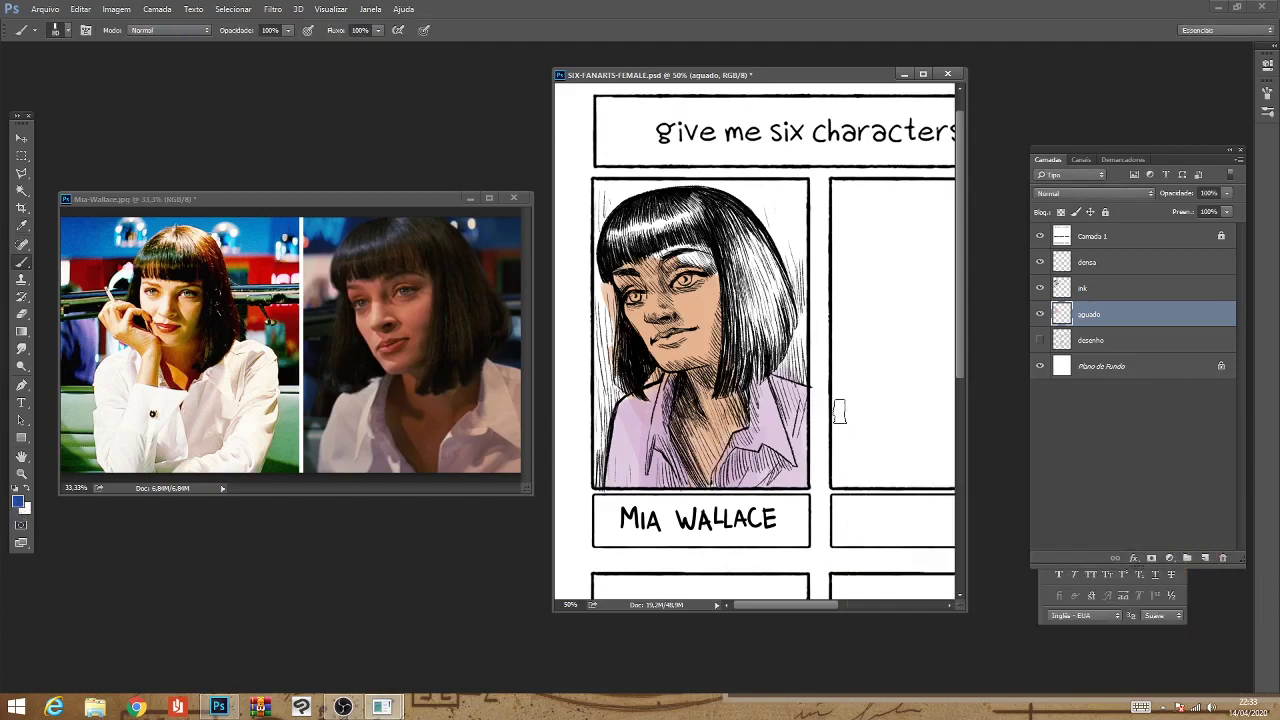
Brush dark blue over the hair's right edge, top, bangs and left side.
mouse_move(808, 318)
left_mouse_down()
mouse_move(788, 376)
mouse_move(803, 363)
left_mouse_up()
key("ctrl+z")
mouse_move(808, 385)
left_mouse_down()
mouse_move(784, 364)
mouse_move(782, 330)
mouse_move(811, 348)
mouse_move(775, 280)
mouse_move(765, 360)
mouse_move(738, 388)
mouse_move(730, 248)
left_mouse_up()
mouse_move(602, 240)
left_mouse_down()
mouse_move(700, 205)
mouse_move(605, 260)
mouse_move(618, 260)
left_mouse_up()
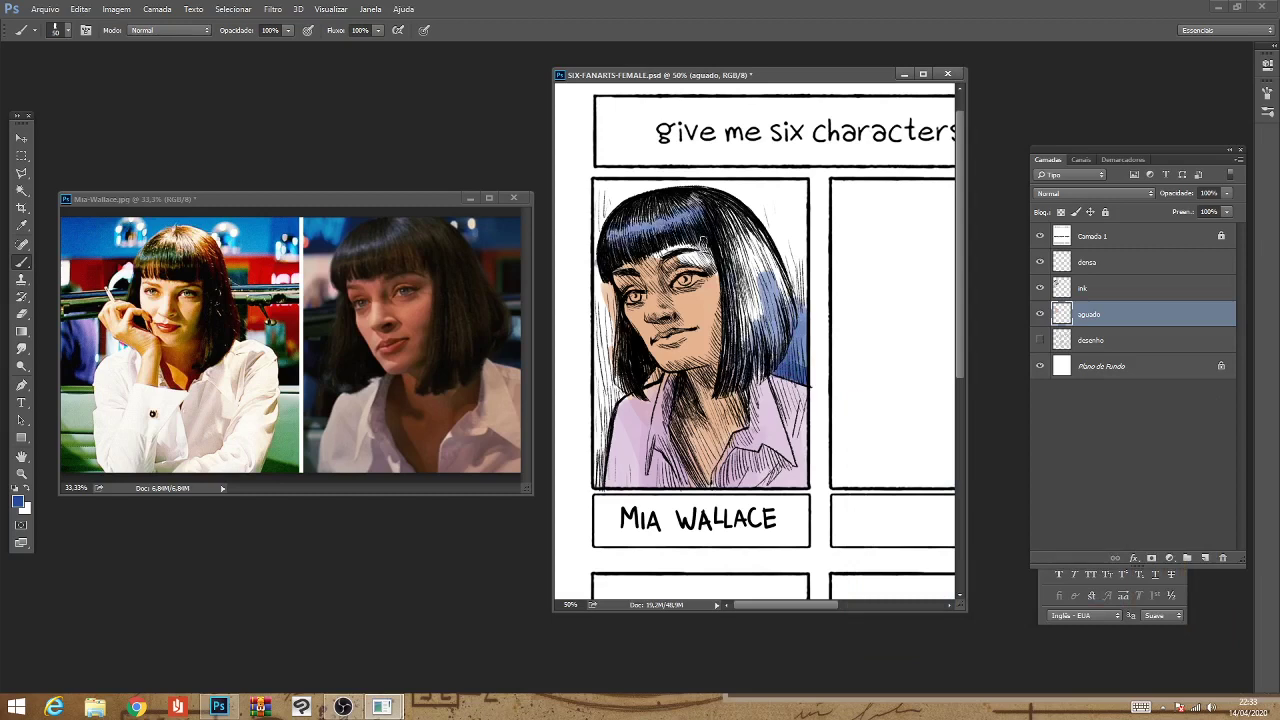
mouse_move(705, 240)
left_mouse_down()
mouse_move(675, 245)
mouse_move(728, 272)
left_mouse_up()
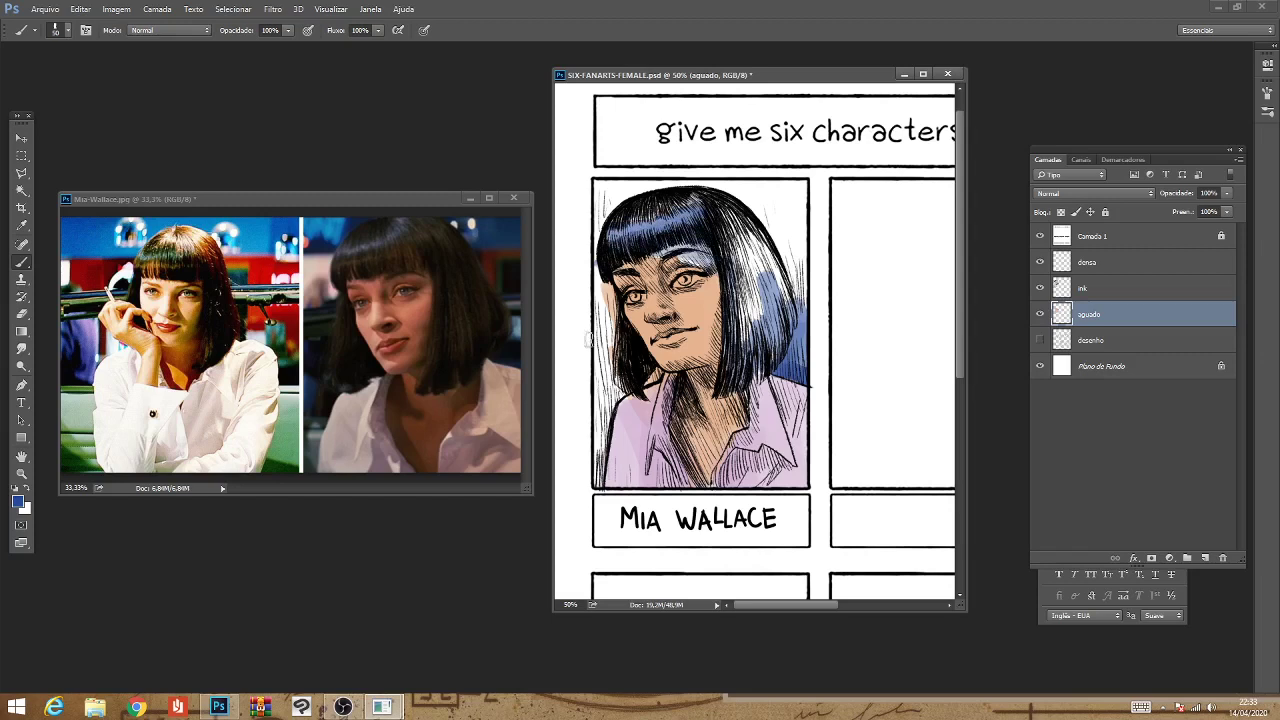
mouse_move(605, 330)
left_mouse_down()
mouse_move(610, 400)
mouse_move(620, 350)
mouse_move(605, 300)
mouse_move(602, 458)
left_mouse_up()
left_click_drag(600, 396, 594, 490)
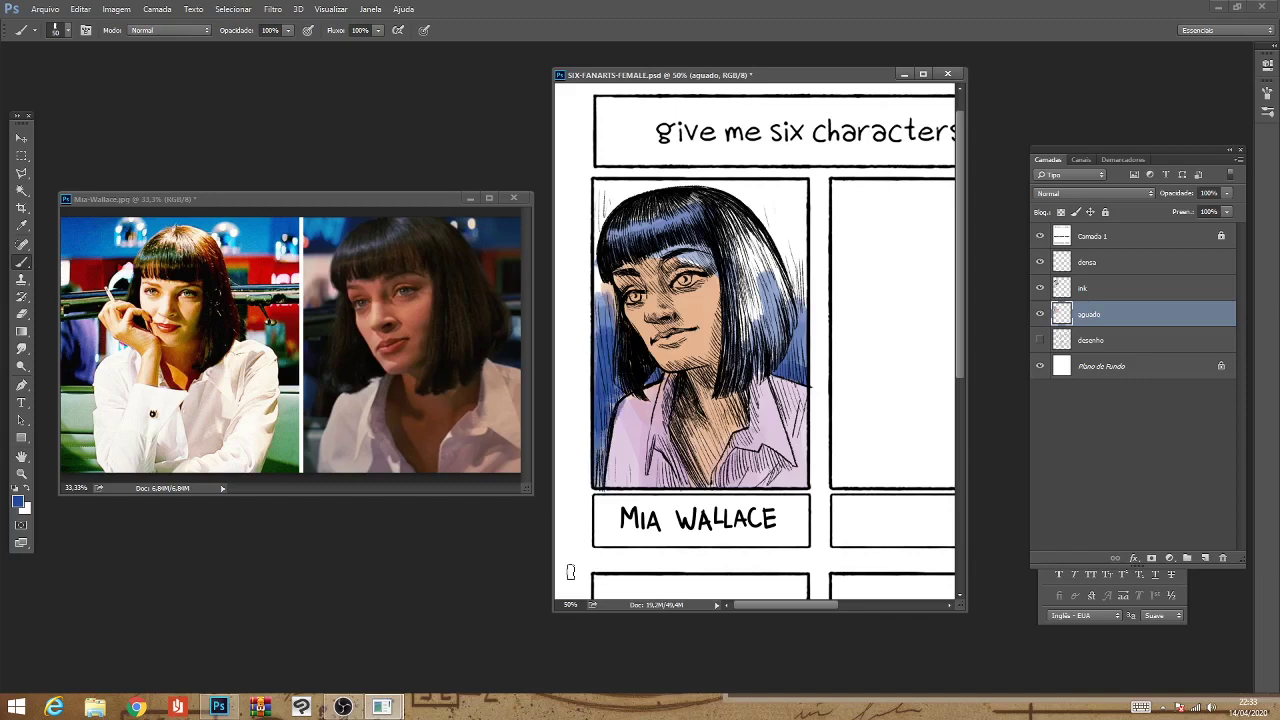
Pick a dark grey-green and hatch along the left and right edges of Mia's hair.
left_click(18, 502)
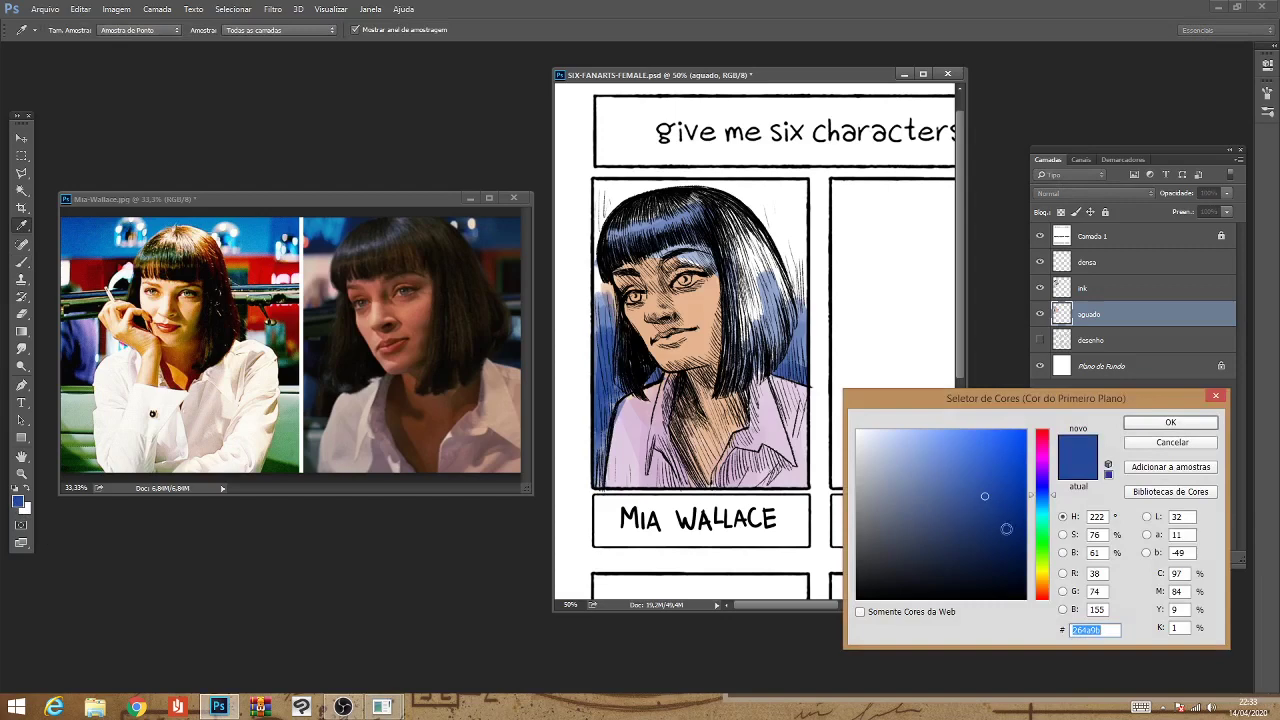
left_click(1048, 532)
mouse_move(946, 512)
left_mouse_down()
mouse_move(933, 535)
mouse_move(893, 536)
left_mouse_up()
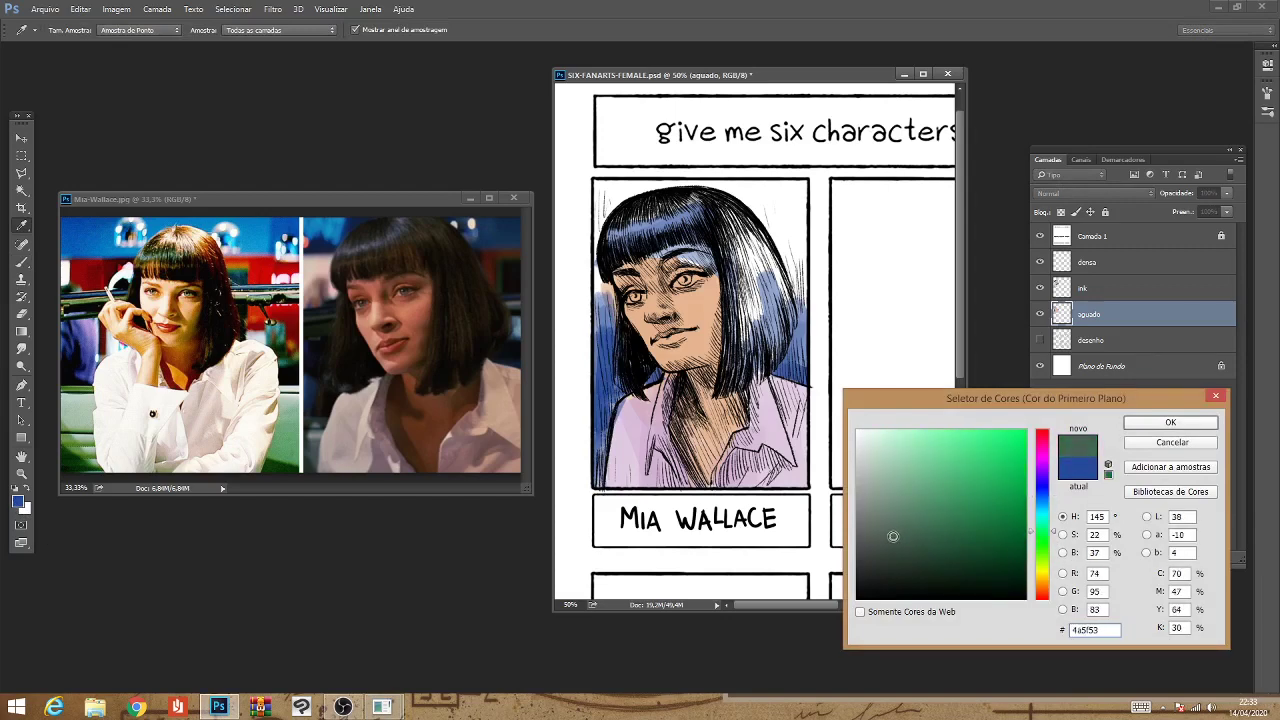
left_click(1170, 422)
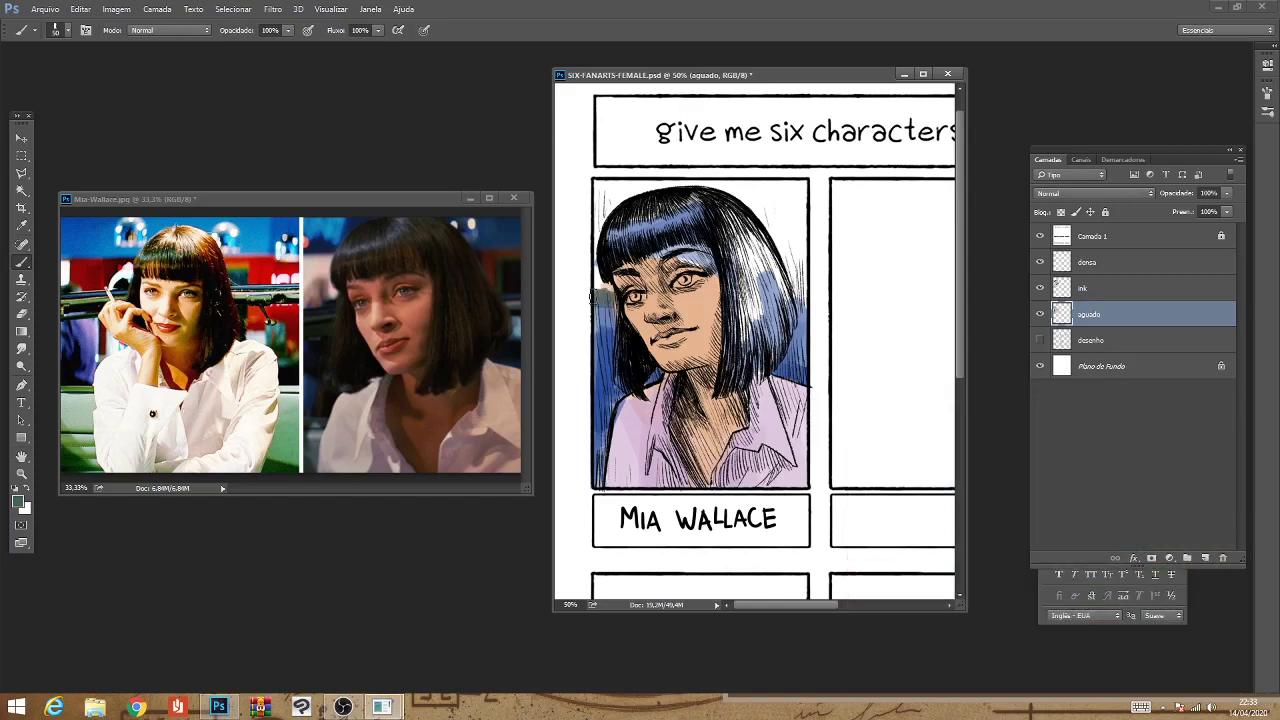
left_click_drag(602, 305, 598, 268)
mouse_move(799, 286)
left_mouse_down()
mouse_move(802, 274)
mouse_move(809, 296)
left_mouse_up()
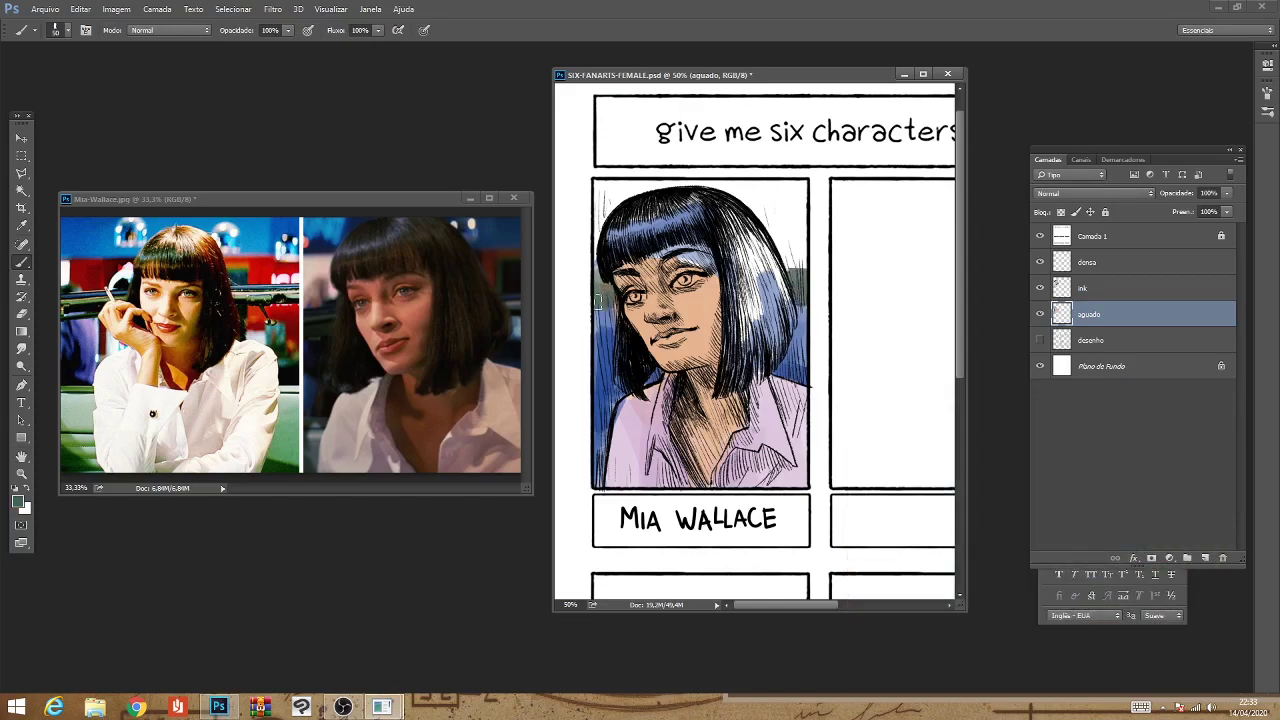
left_click_drag(598, 292, 606, 318)
Pick a light pinkish lavender and brush it into the panel background behind Mia.
left_click(20, 505)
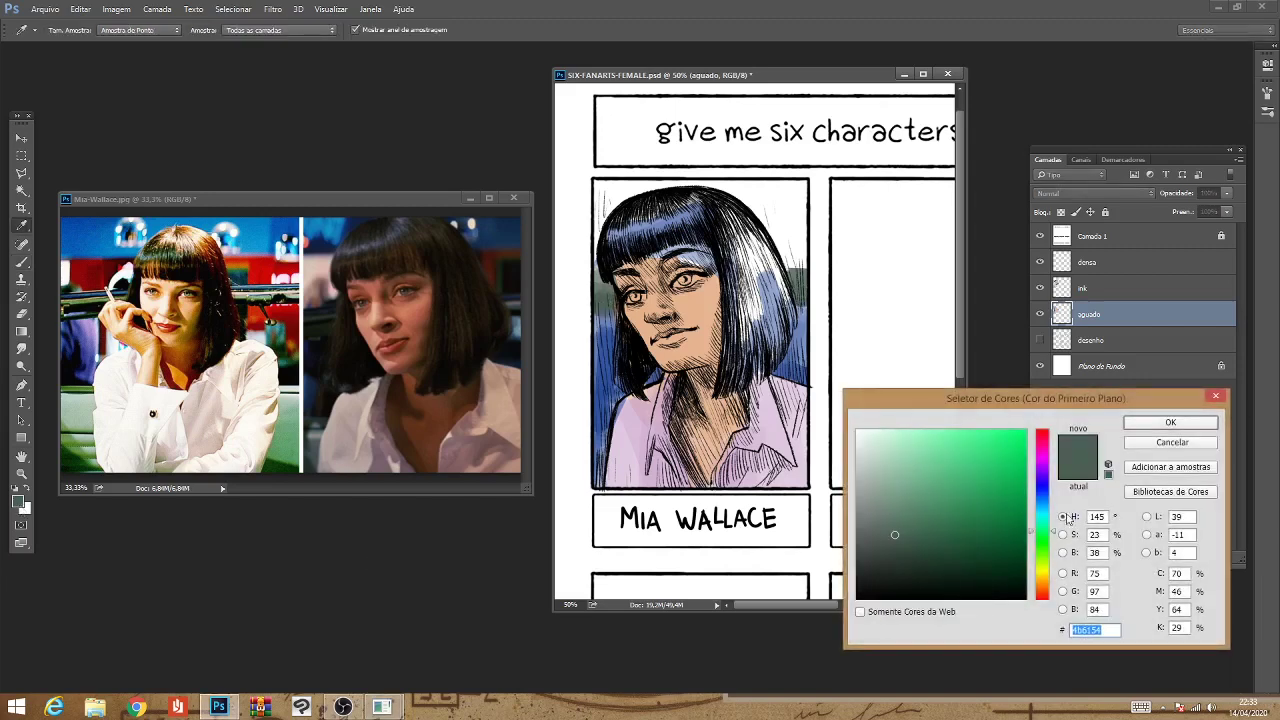
left_click_drag(1042, 560, 1042, 456)
left_click_drag(893, 448, 881, 462)
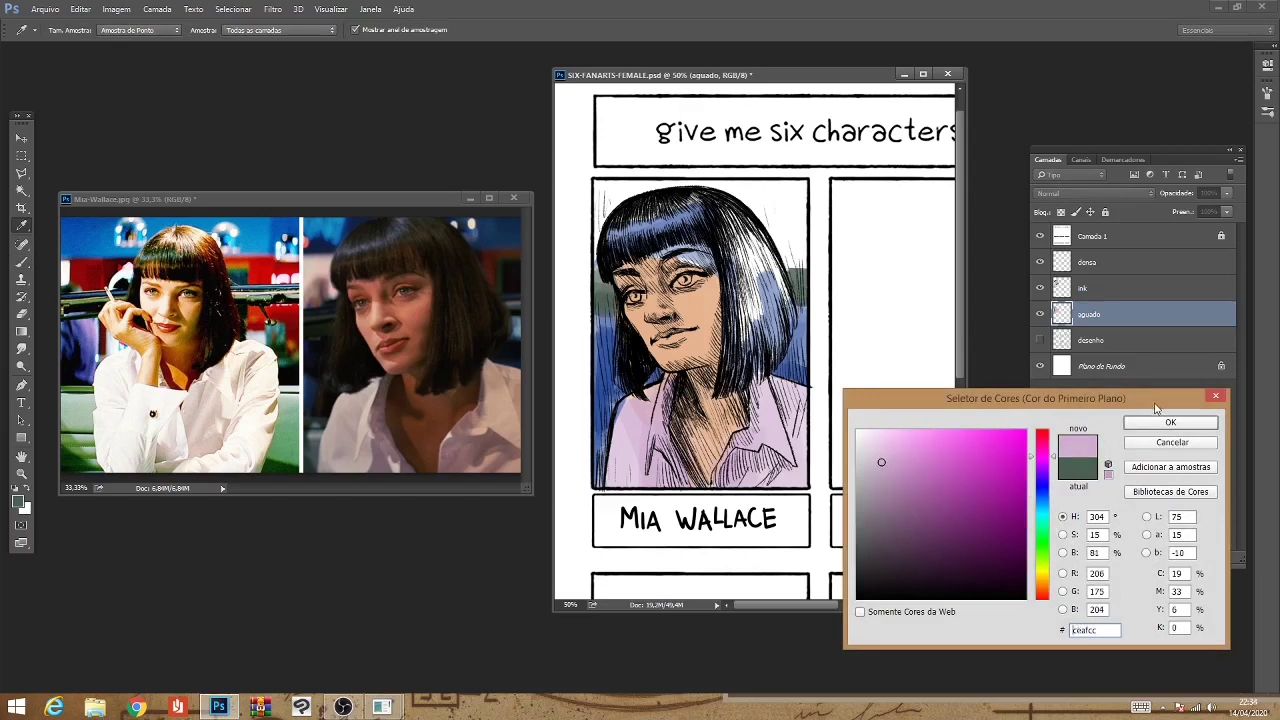
left_click(1164, 425)
mouse_move(588, 222)
left_mouse_down()
mouse_move(734, 171)
mouse_move(766, 216)
mouse_move(763, 190)
mouse_move(657, 209)
left_mouse_up()
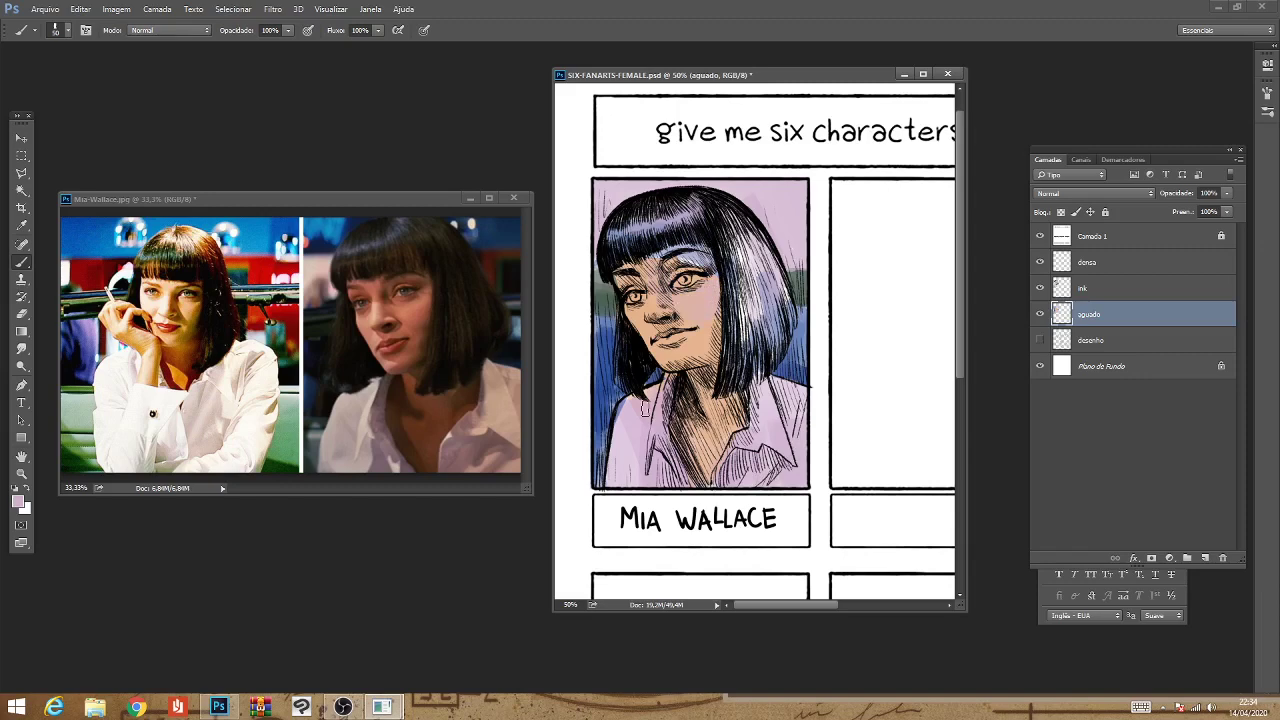
Brush a saturated blue over the background beside the hair, adding darker strokes along the hair's right edge.
left_click(20, 502)
left_click_drag(1040, 515, 1047, 508)
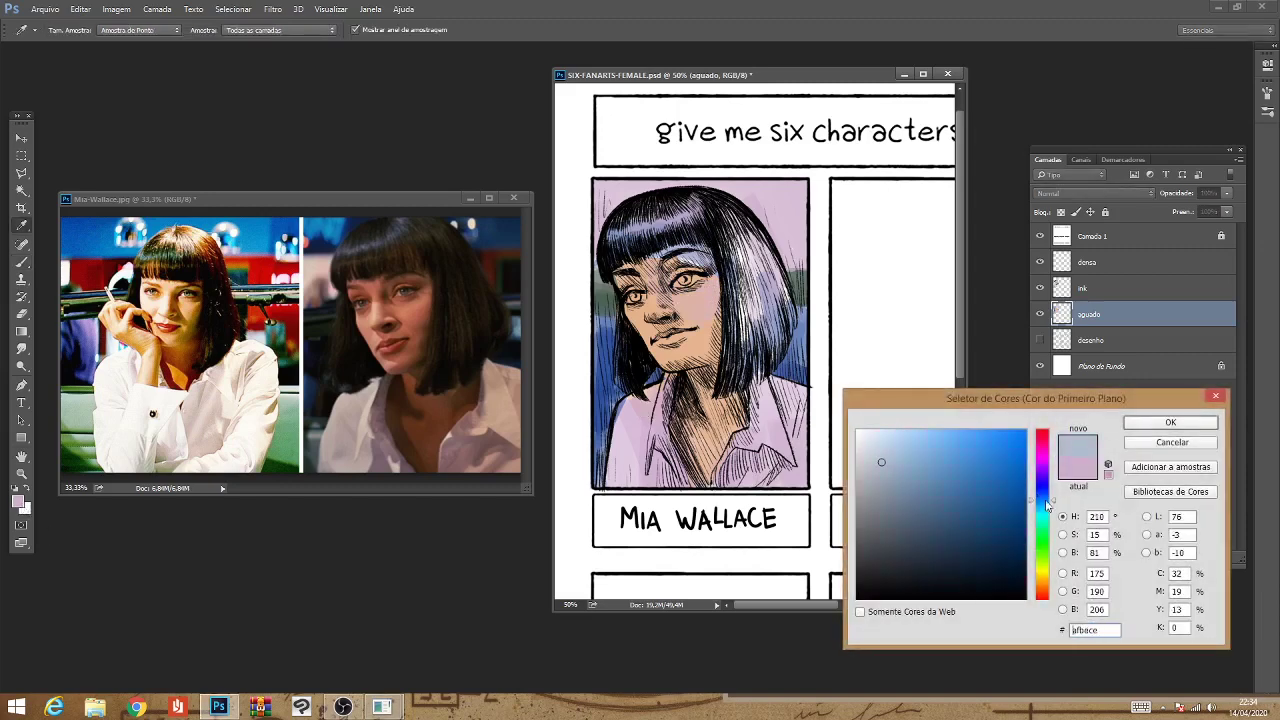
mouse_move(955, 447)
left_mouse_down()
mouse_move(963, 464)
mouse_move(988, 446)
left_mouse_up()
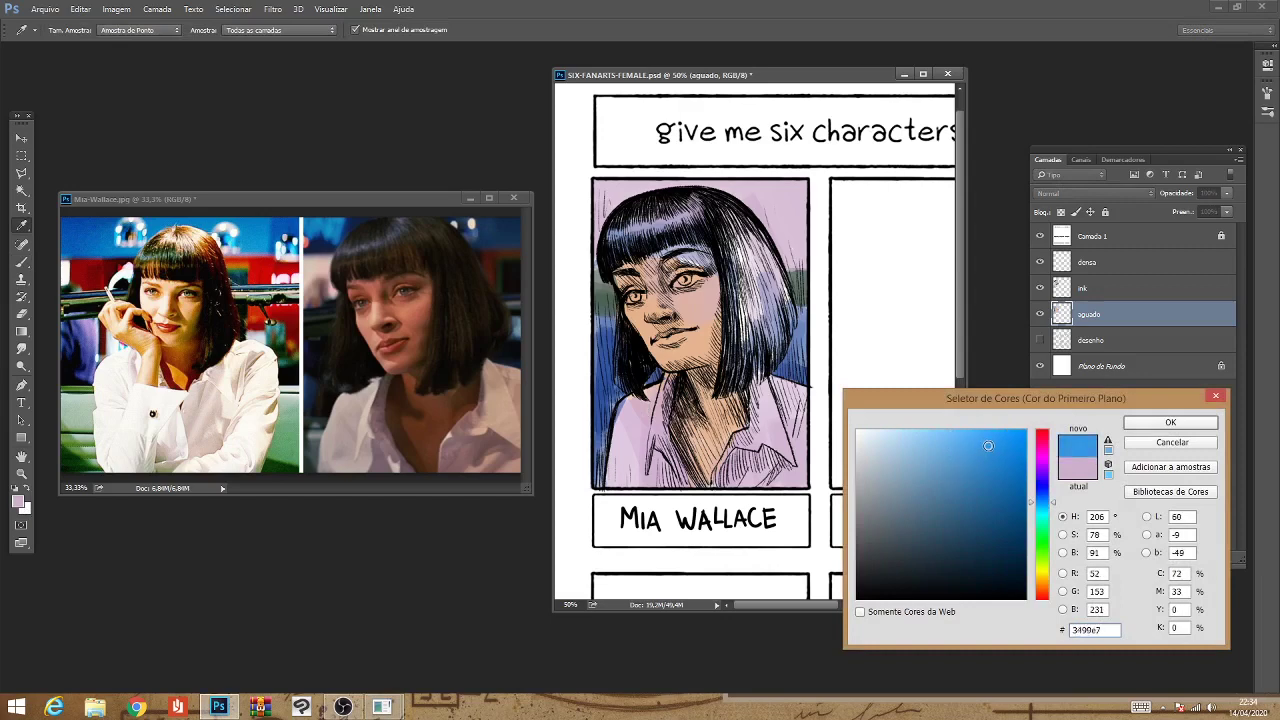
left_click(1170, 422)
key("b")
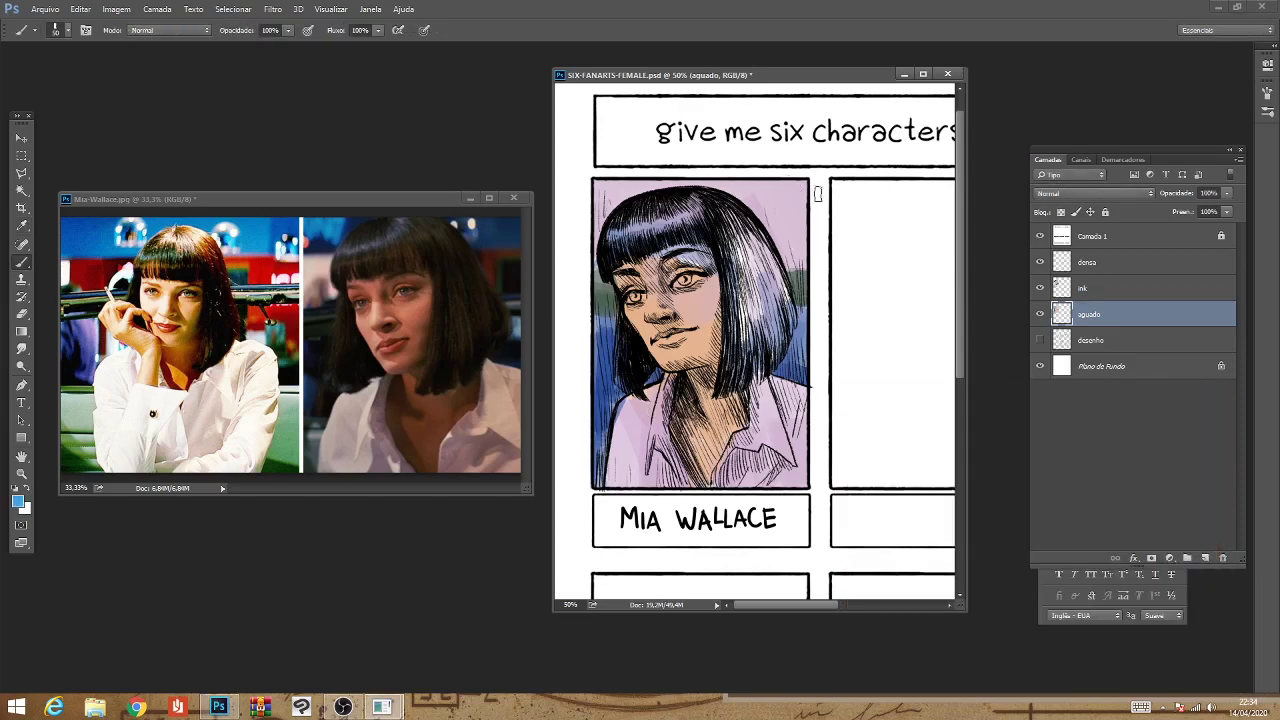
mouse_move(795, 180)
left_mouse_down()
mouse_move(800, 258)
mouse_move(752, 180)
mouse_move(688, 184)
left_mouse_up()
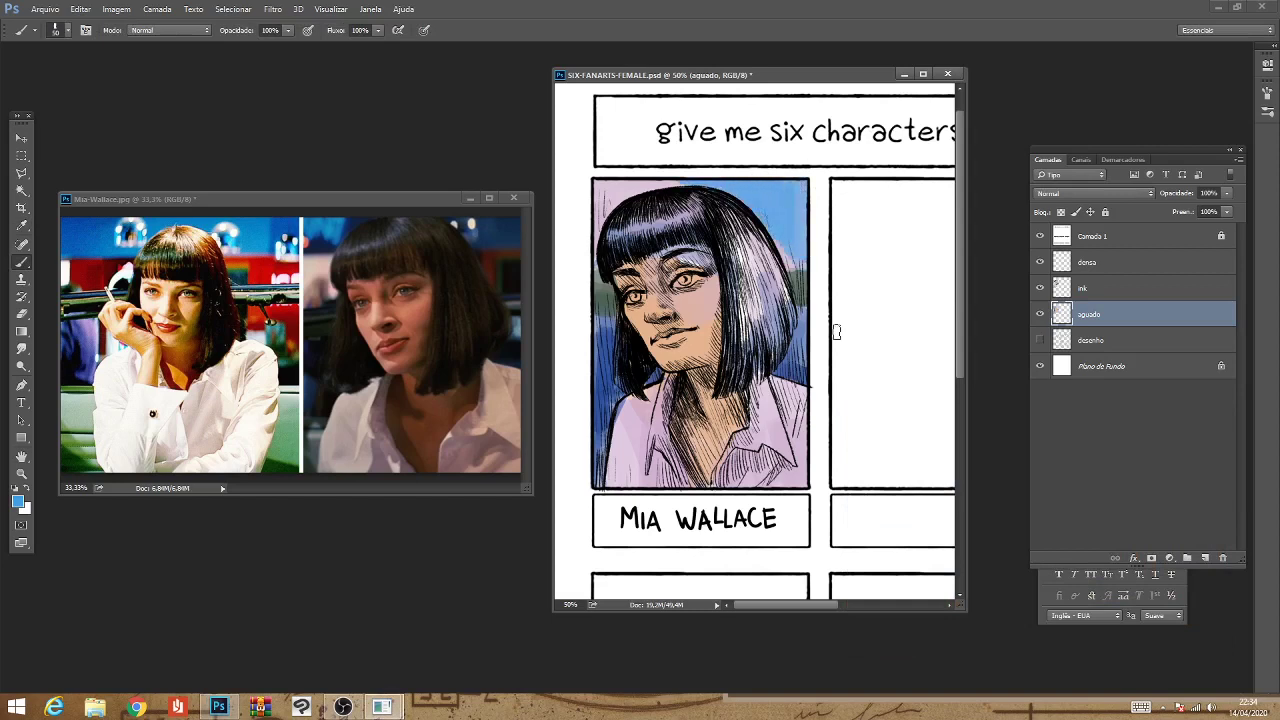
mouse_move(800, 265)
left_mouse_down()
mouse_move(805, 320)
mouse_move(800, 260)
mouse_move(790, 312)
mouse_move(792, 205)
mouse_move(805, 285)
mouse_move(760, 185)
mouse_move(670, 178)
mouse_move(598, 195)
mouse_move(611, 182)
mouse_move(596, 497)
left_mouse_up()
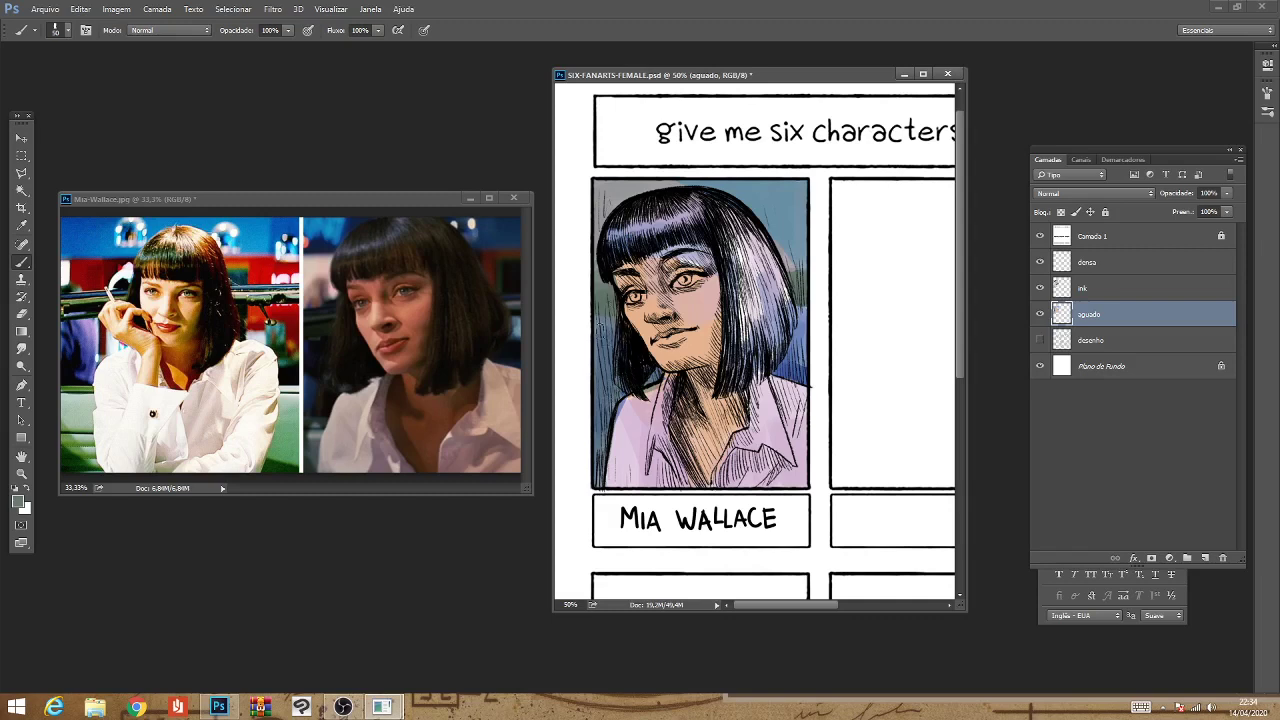
mouse_move(798, 246)
left_mouse_down()
mouse_move(804, 284)
mouse_move(782, 272)
left_mouse_up()
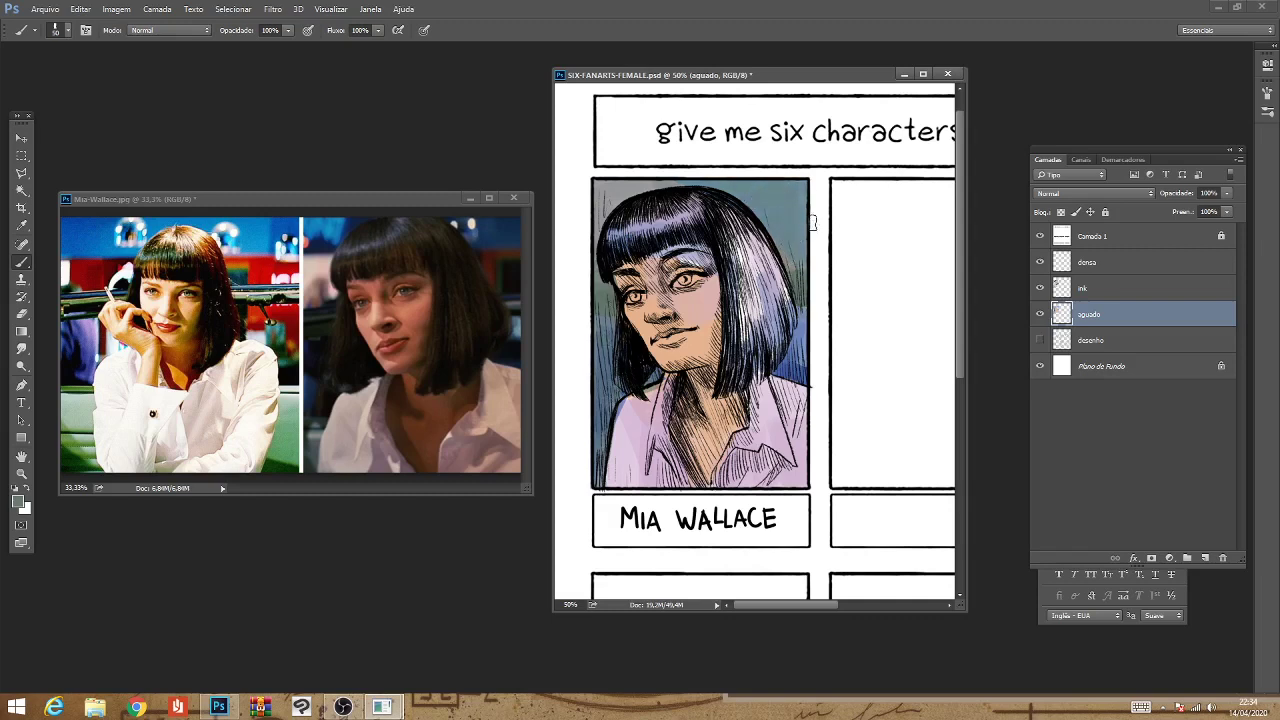
mouse_move(790, 304)
left_mouse_down()
mouse_move(802, 348)
mouse_move(790, 372)
left_mouse_up()
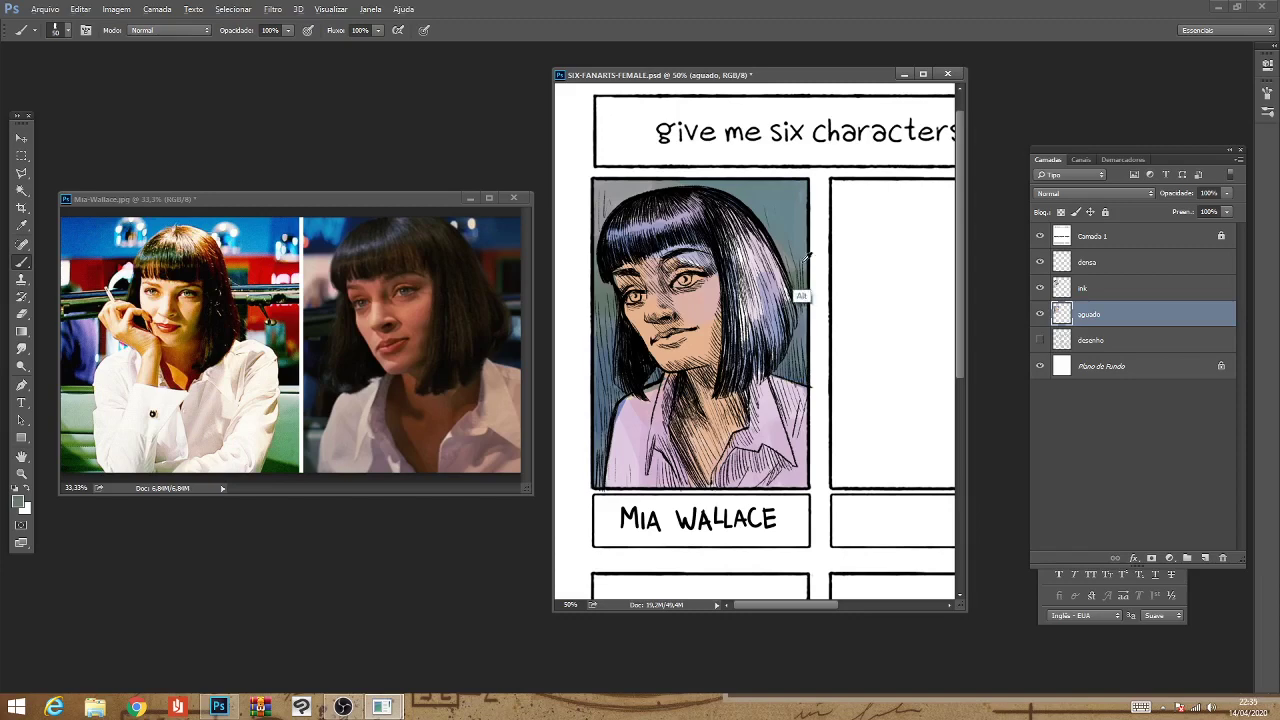
Set a light yellow-green as the foreground colour for the Brush.
left_click(18, 503)
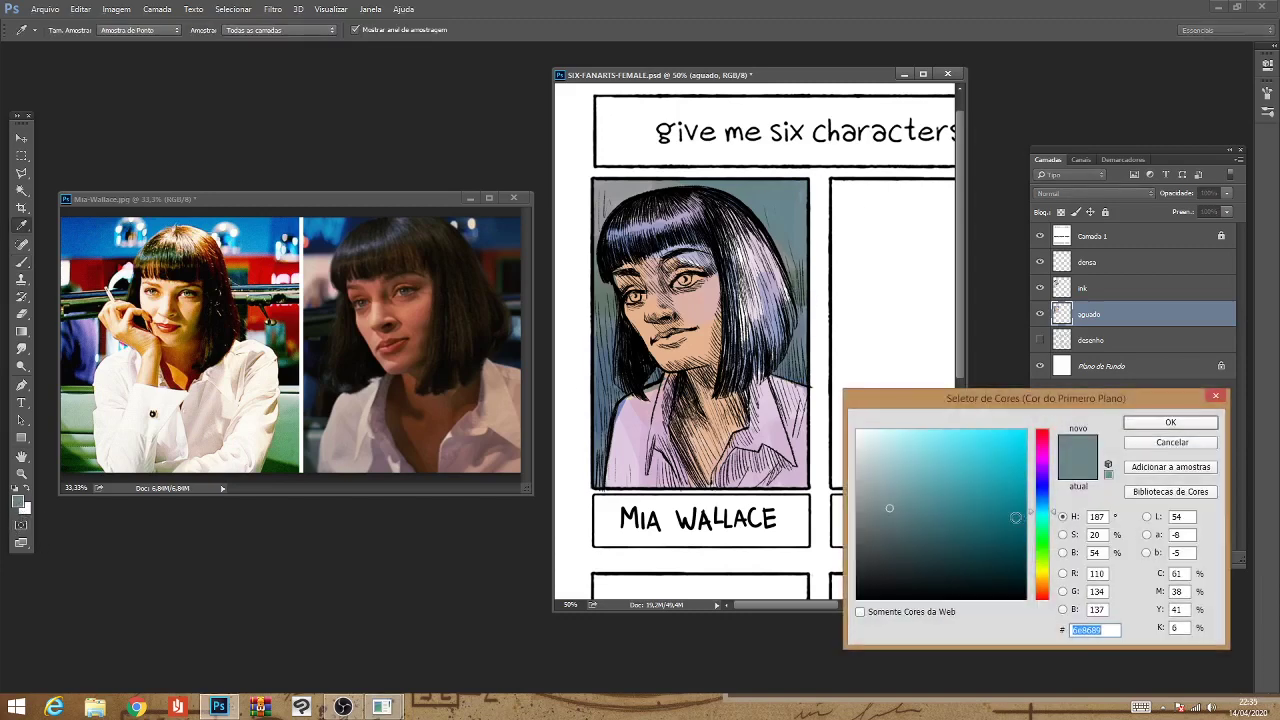
left_click(1013, 526)
mouse_move(1041, 548)
left_mouse_down()
mouse_move(1041, 535)
mouse_move(1056, 569)
left_mouse_up()
left_click(934, 502)
left_click(978, 487)
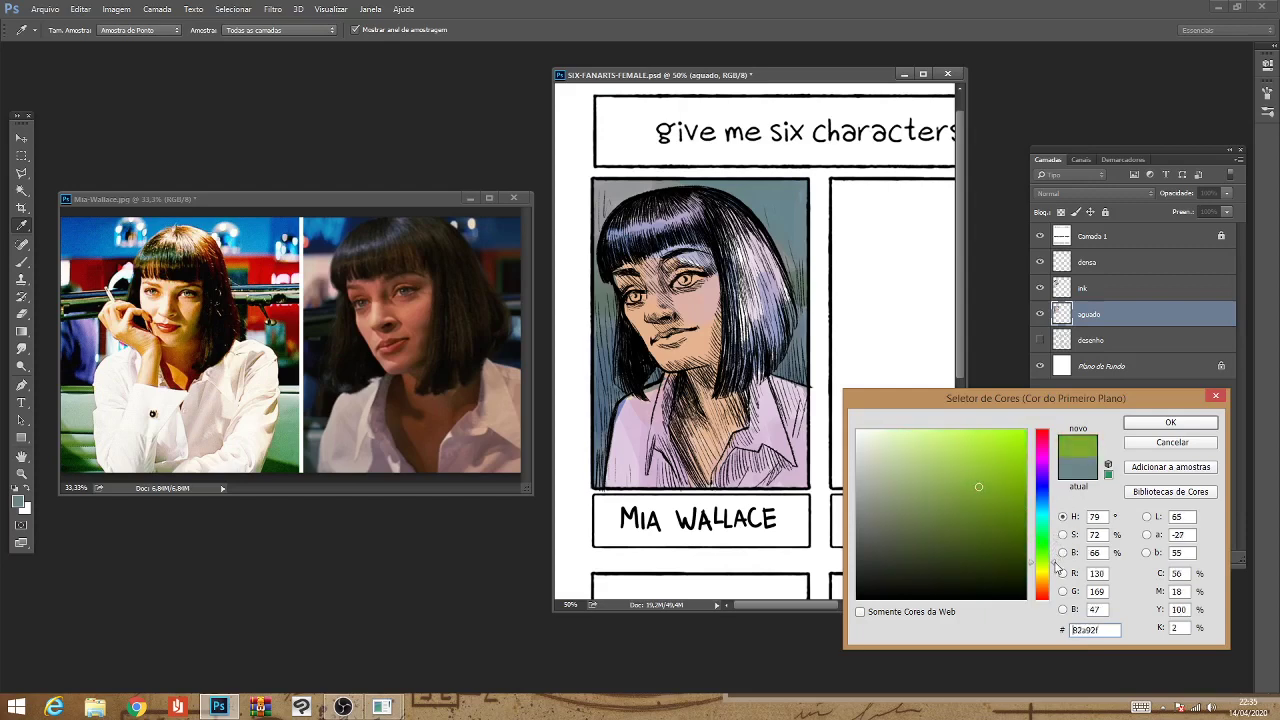
left_click_drag(958, 464, 946, 472)
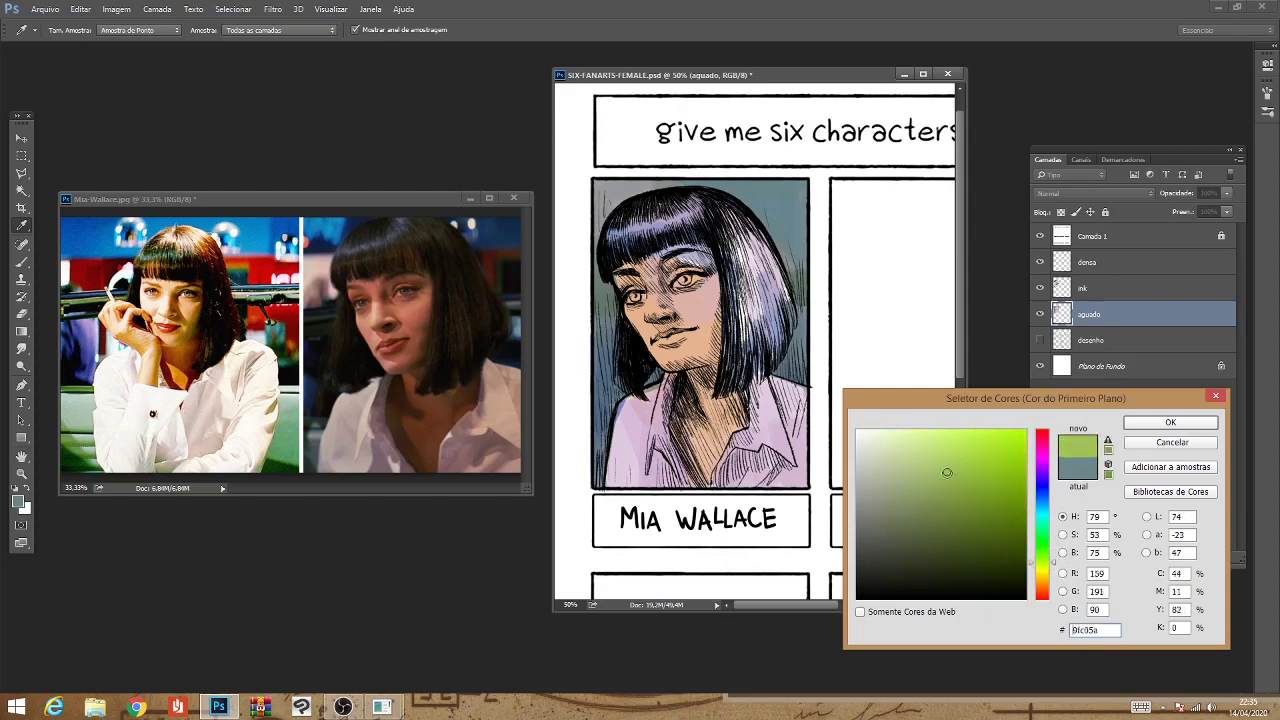
left_click(1170, 422)
key("b")
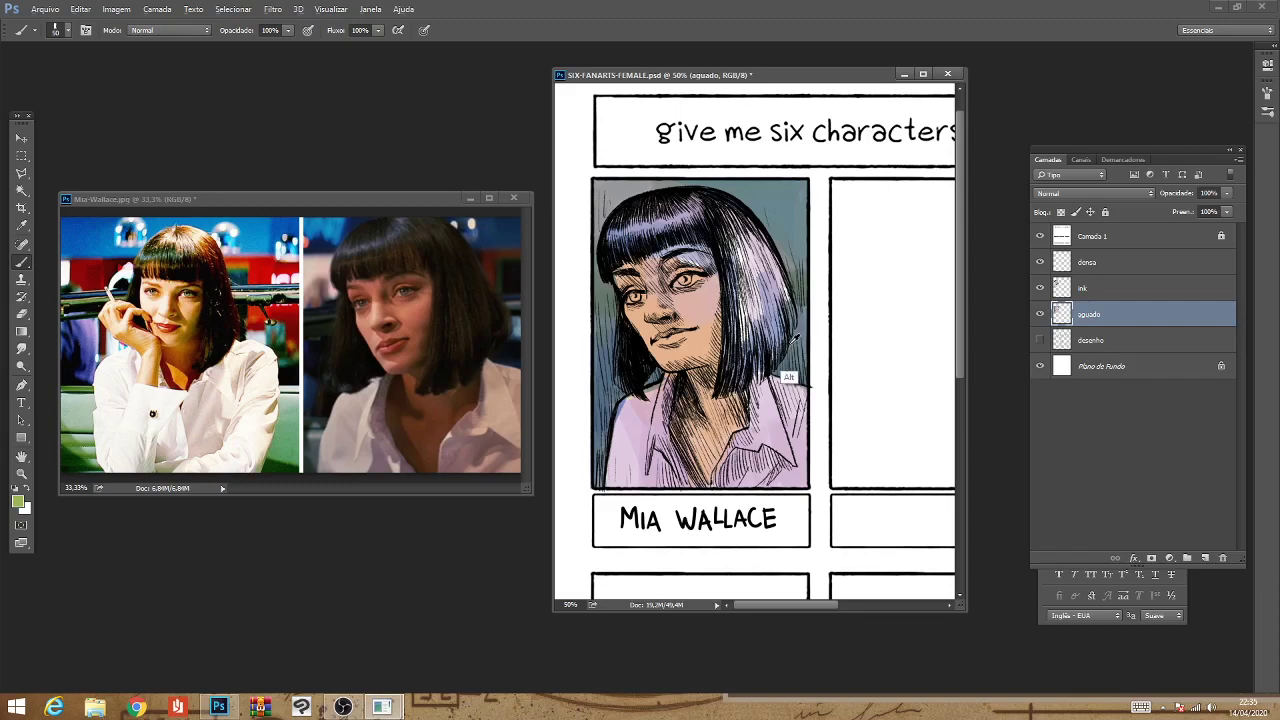
Reset colours to black and white, add a faint stroke by the left shoulder, and sample a skin tone.
key("d")
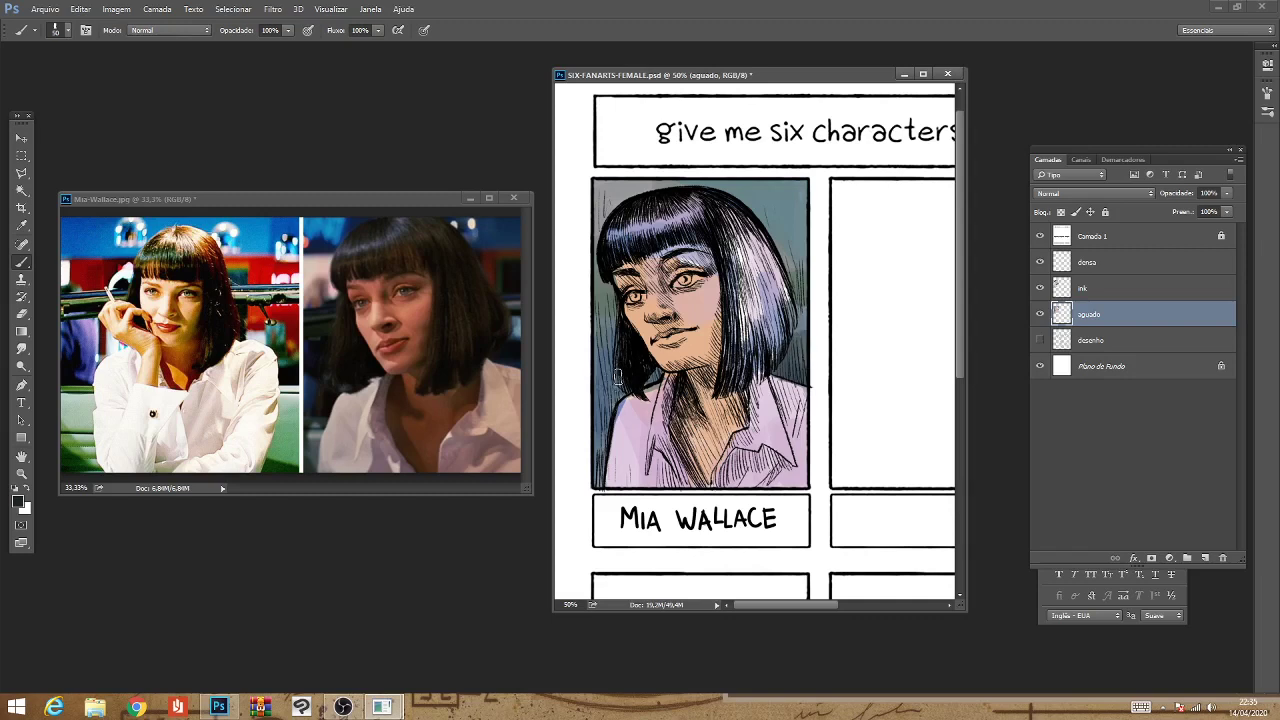
left_click_drag(603, 421, 605, 452)
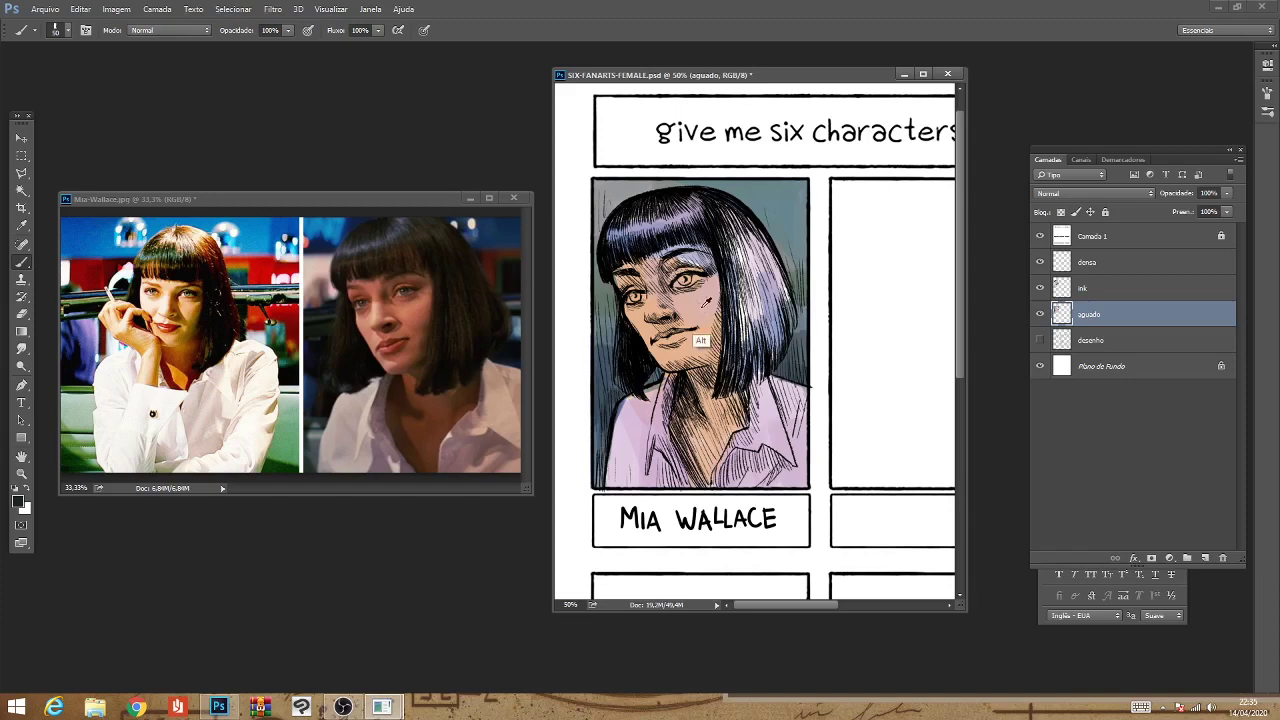
left_click(706, 362, "alt")
Adjust the foreground skin colour to a deeper orange.
left_click(22, 505)
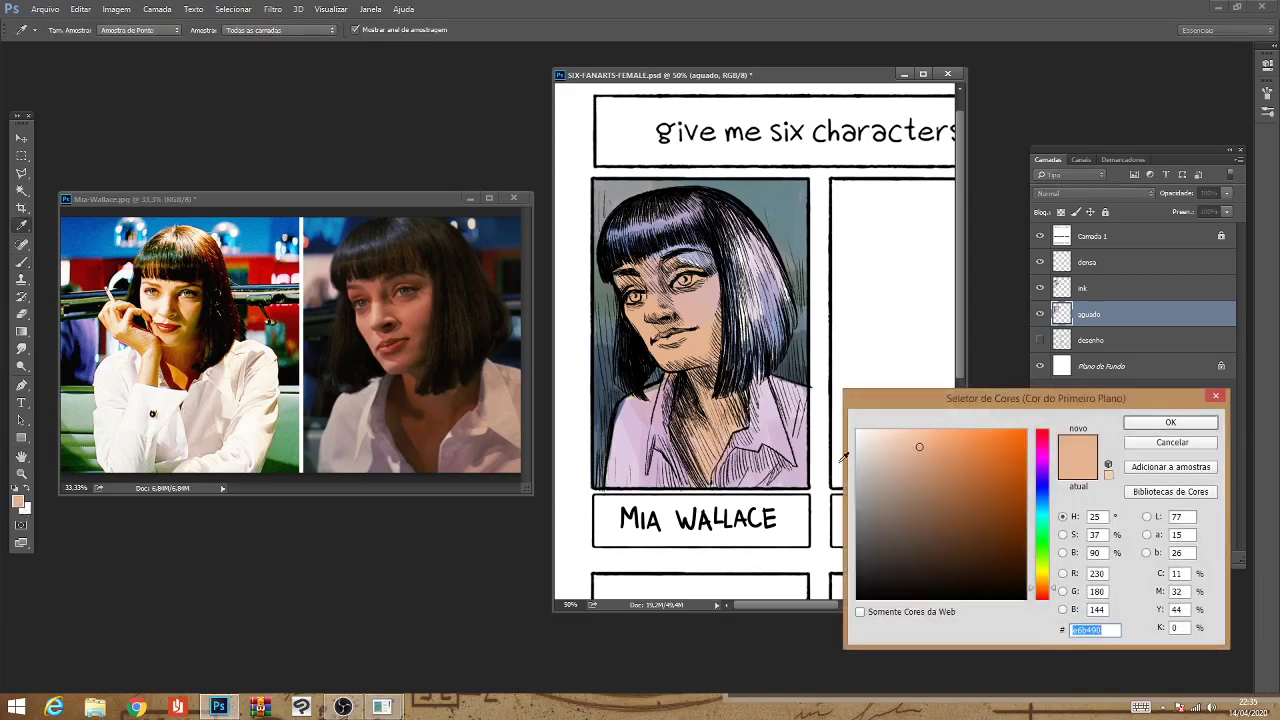
left_click_drag(939, 457, 972, 458)
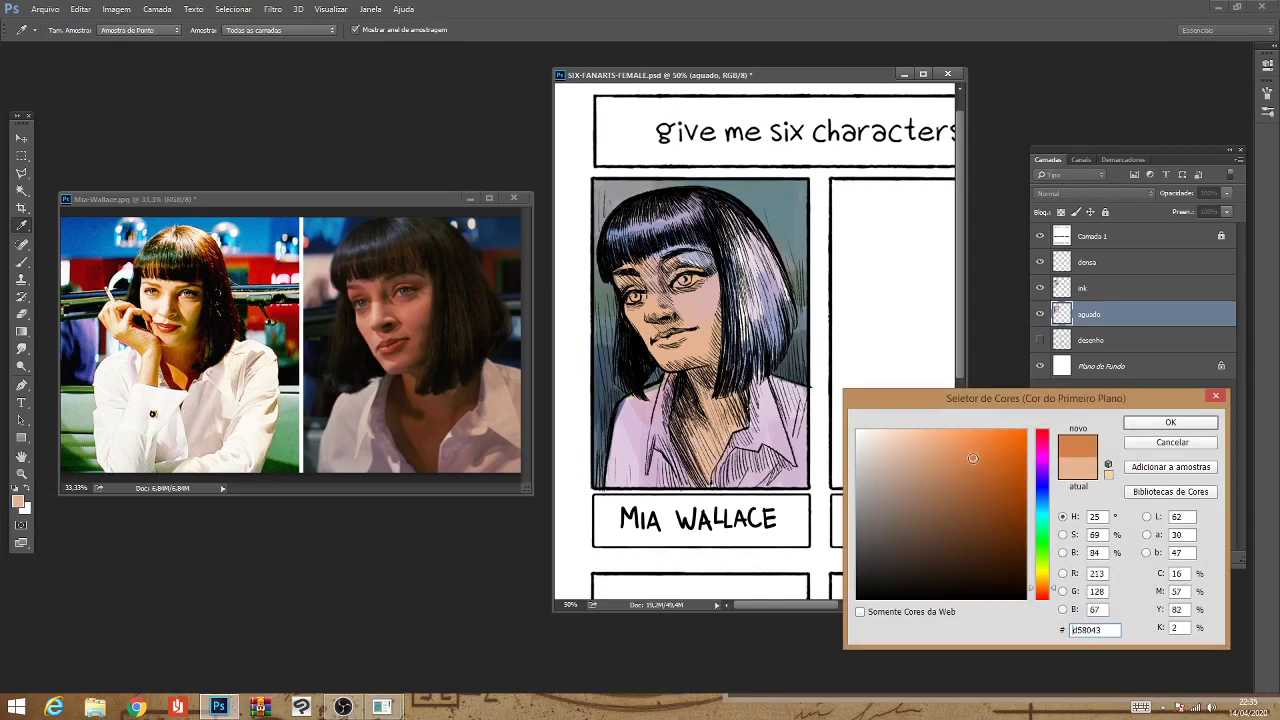
left_click_drag(1052, 585, 1052, 589)
left_click_drag(972, 458, 981, 453)
left_click(1156, 424)
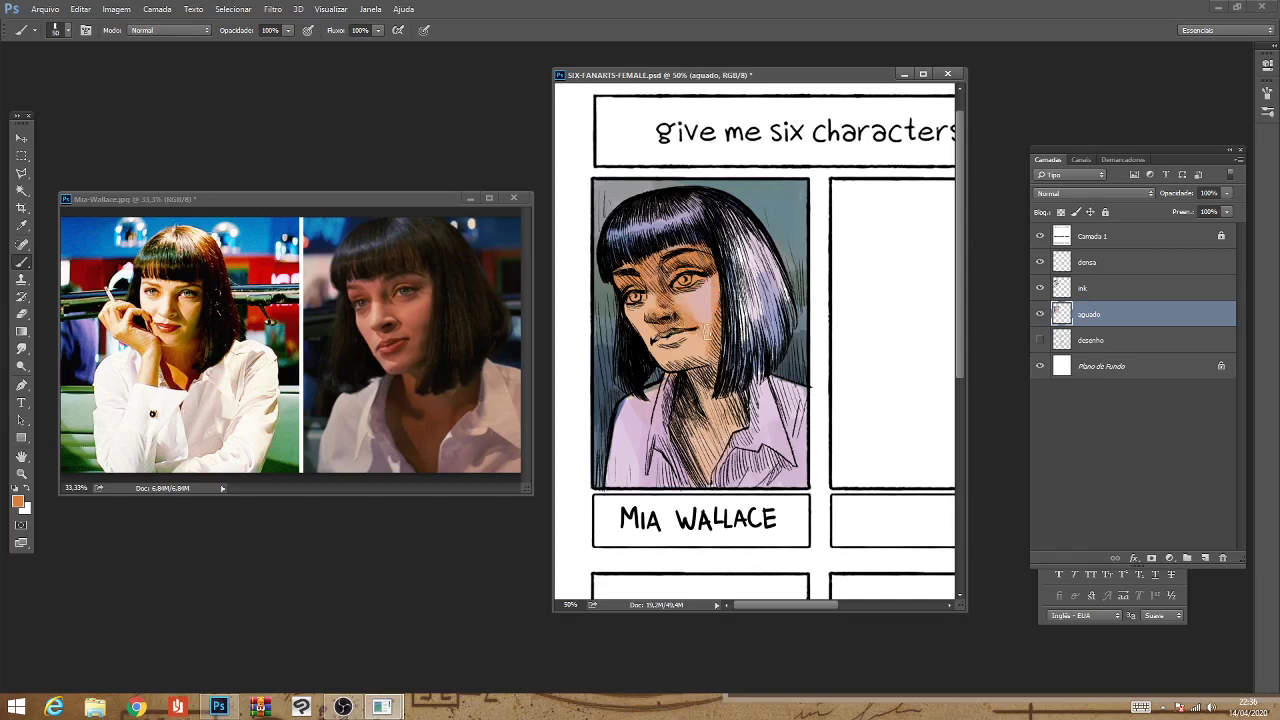
Sample face tones and shade the mouth, cheek, neck and chest with warm orange.
left_click(690, 336, "alt")
left_click(688, 350, "alt")
left_click_drag(656, 326, 684, 352)
left_click_drag(658, 338, 698, 358)
mouse_move(686, 326)
left_mouse_down()
mouse_move(700, 356)
mouse_move(684, 368)
mouse_move(706, 364)
left_mouse_up()
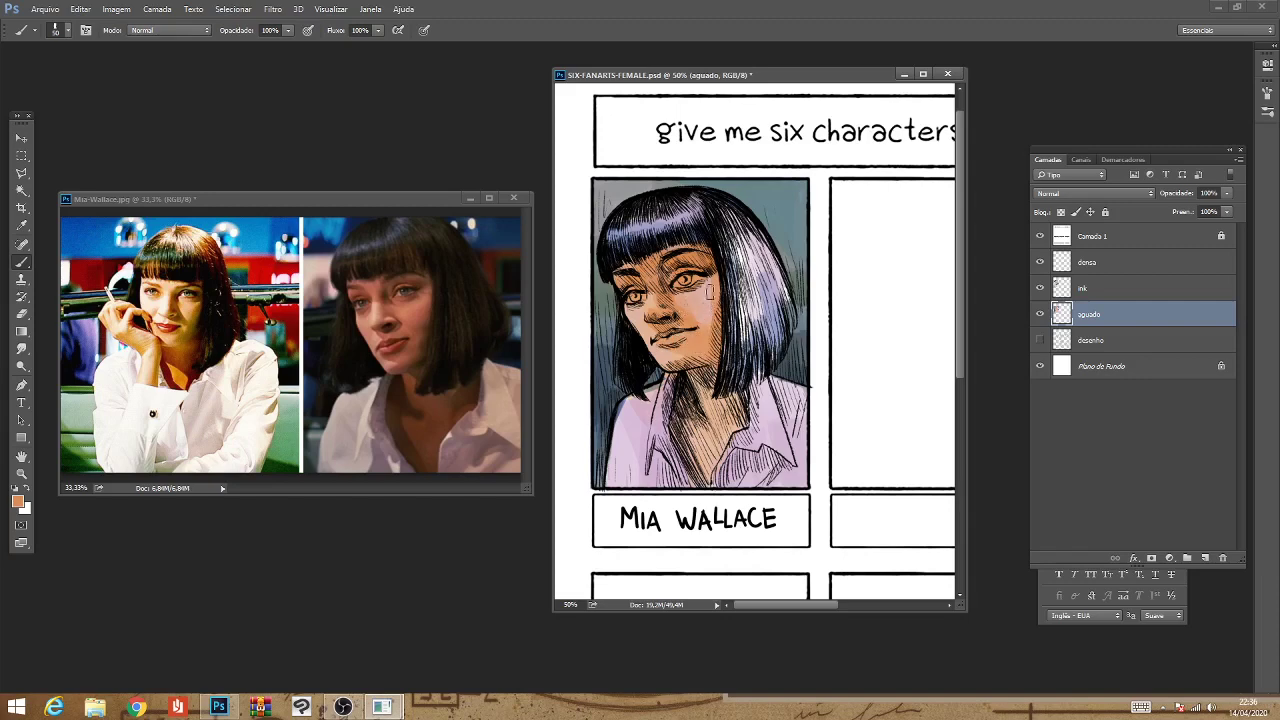
mouse_move(716, 376)
left_mouse_down()
mouse_move(700, 438)
mouse_move(682, 440)
mouse_move(702, 480)
mouse_move(730, 400)
mouse_move(736, 410)
left_mouse_up()
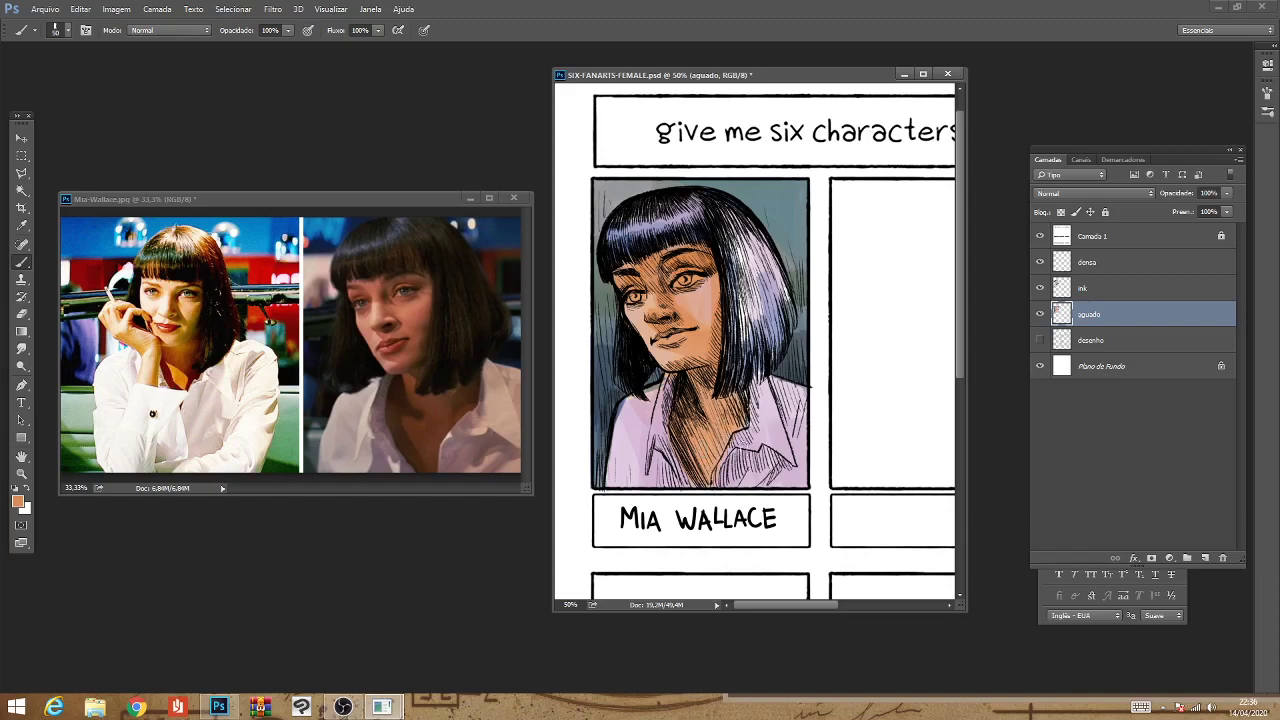
Pick a darker brown and brush warm brown strokes down the right side of Mia's hair.
left_click(17, 500)
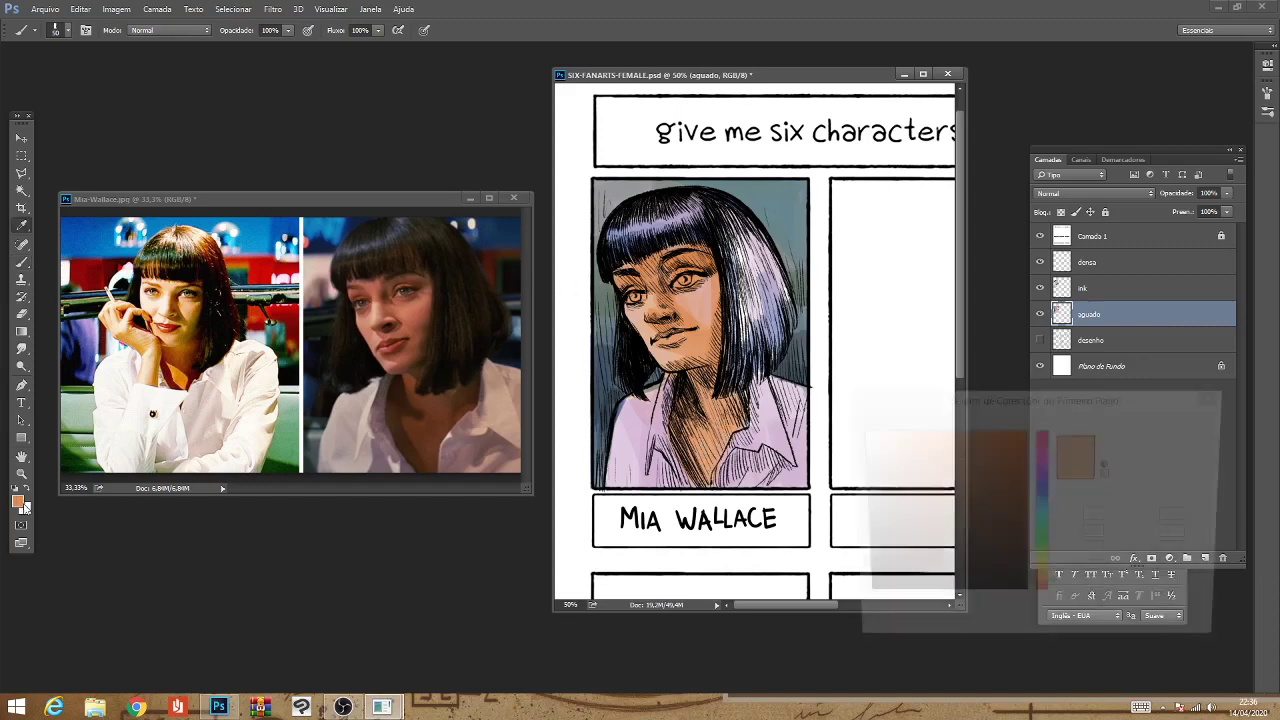
left_click(996, 486)
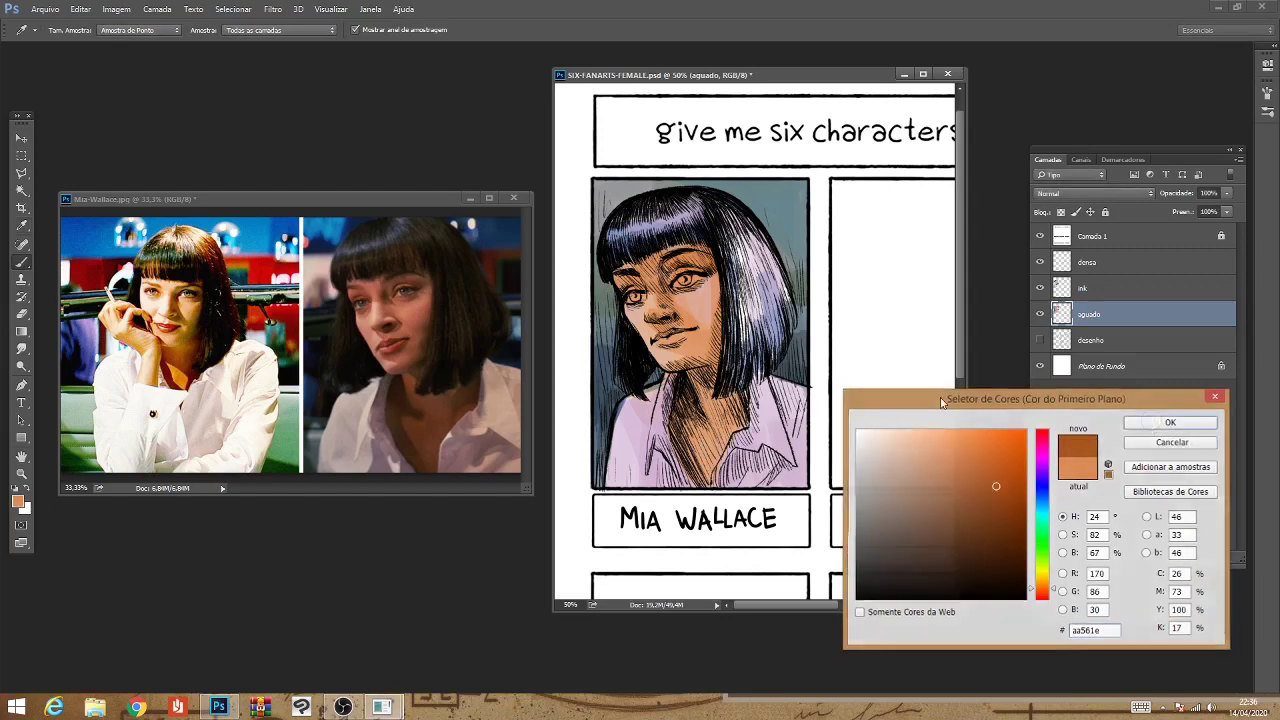
left_click(1150, 423)
left_click_drag(770, 240, 788, 316)
left_click_drag(758, 244, 742, 354)
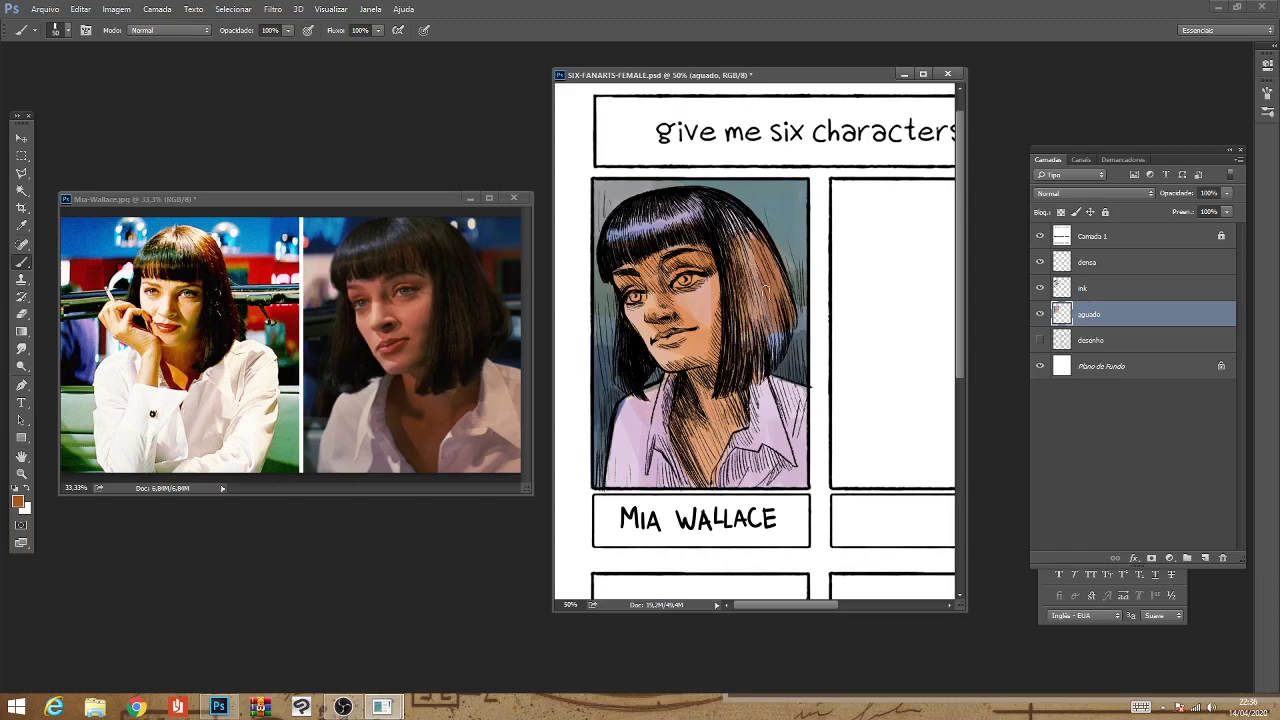
mouse_move(766, 288)
left_mouse_down()
mouse_move(740, 225)
mouse_move(751, 347)
left_mouse_up()
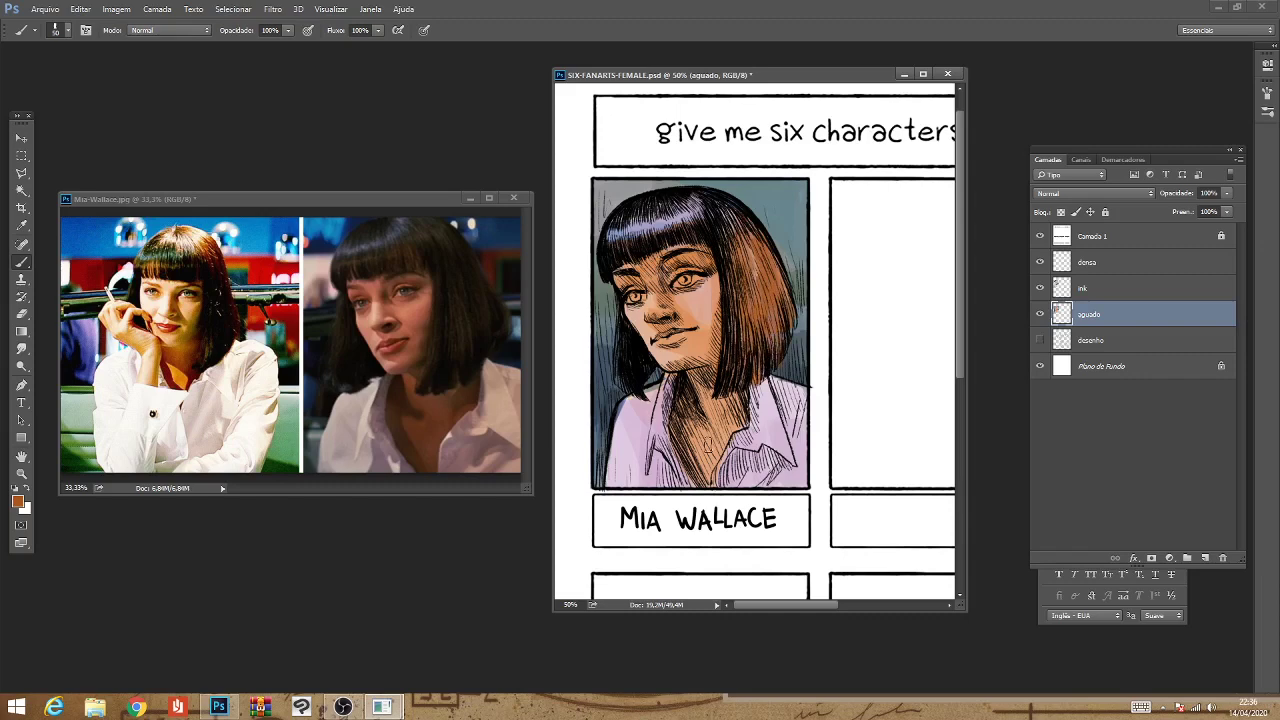
Sample the shirt colour, lighten it to pale lavender-white e4def7, and brush it over the shirt.
left_click(17, 500)
left_click(782, 432)
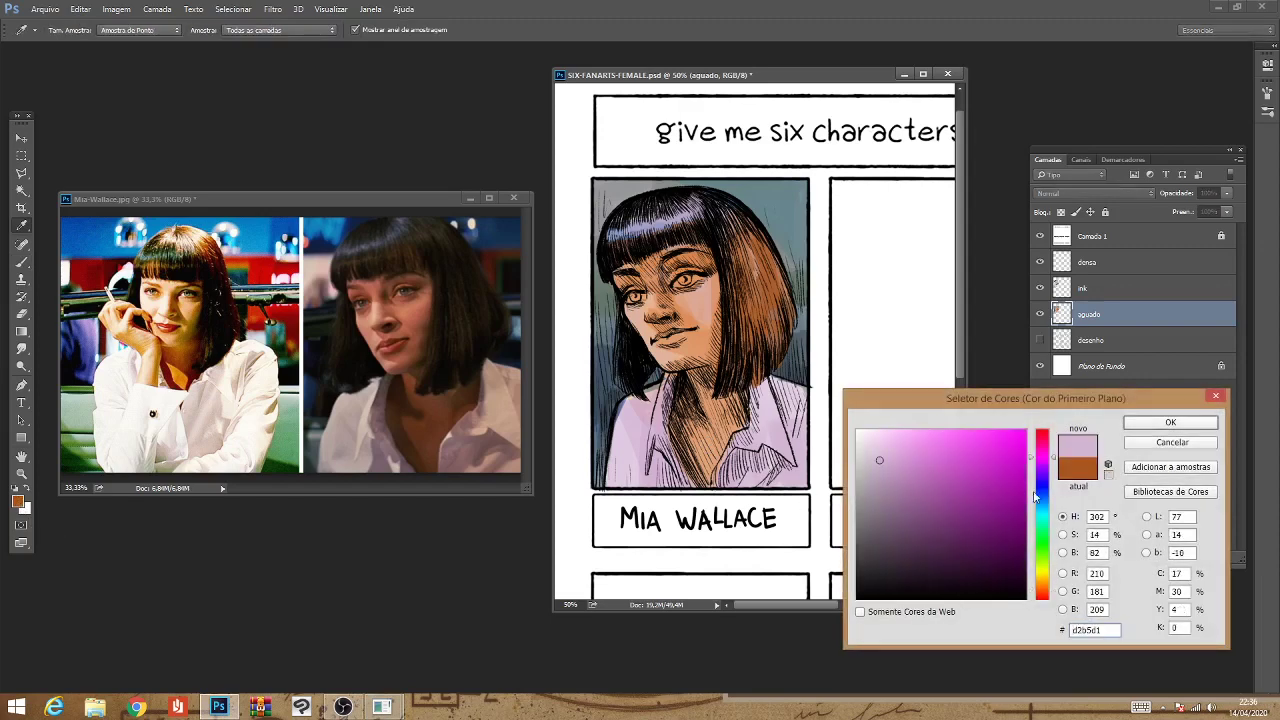
mouse_move(1058, 462)
left_mouse_down()
mouse_move(1057, 444)
mouse_move(1057, 495)
mouse_move(1057, 478)
left_mouse_up()
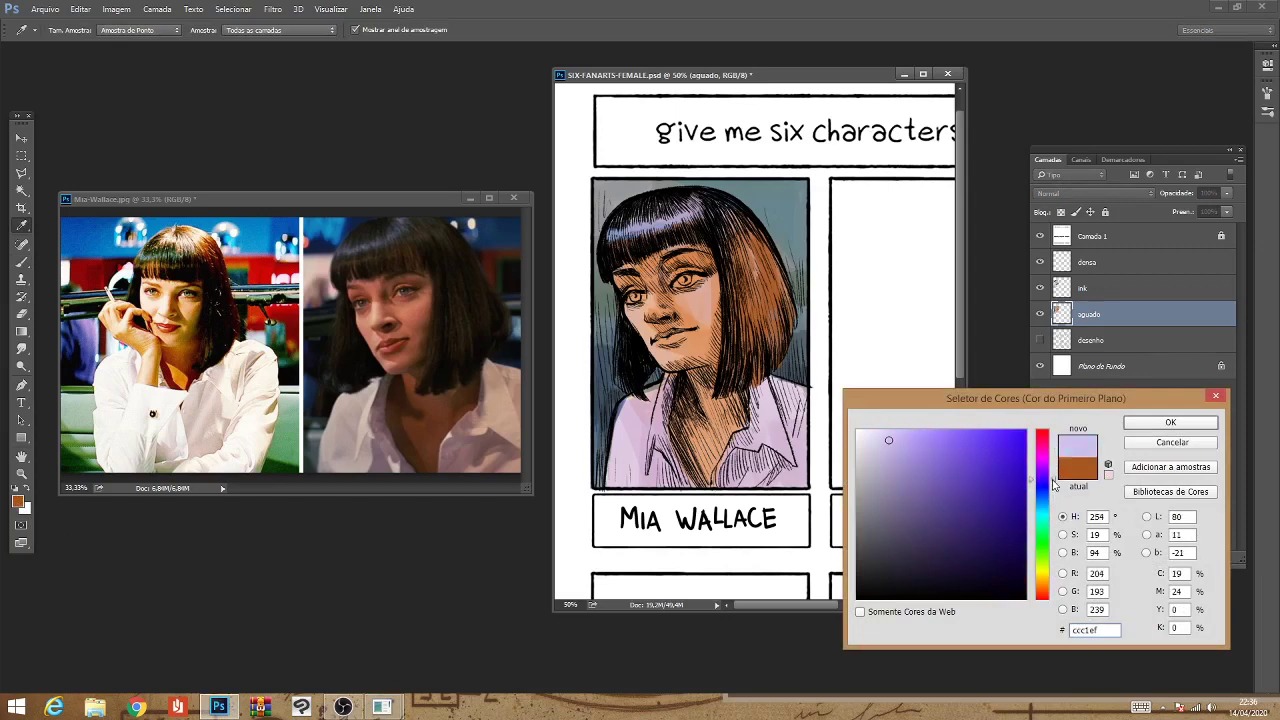
left_click_drag(887, 445, 874, 434)
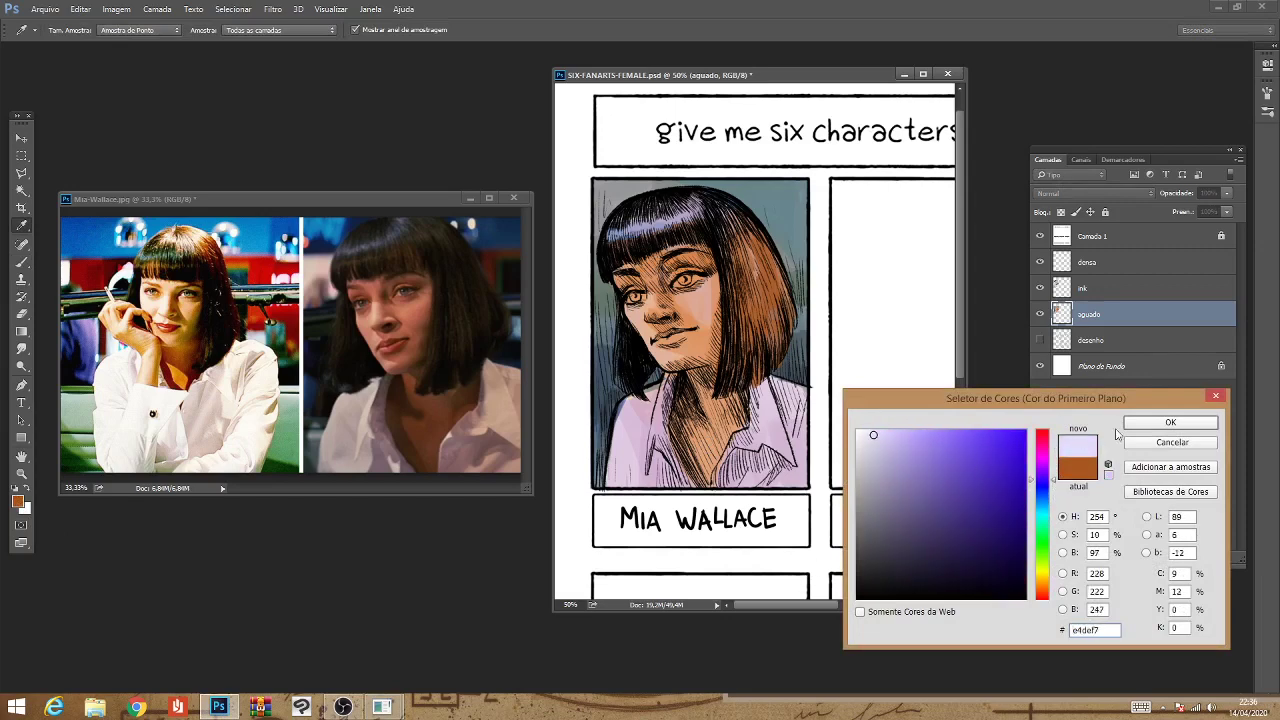
left_click(1158, 428)
key("b")
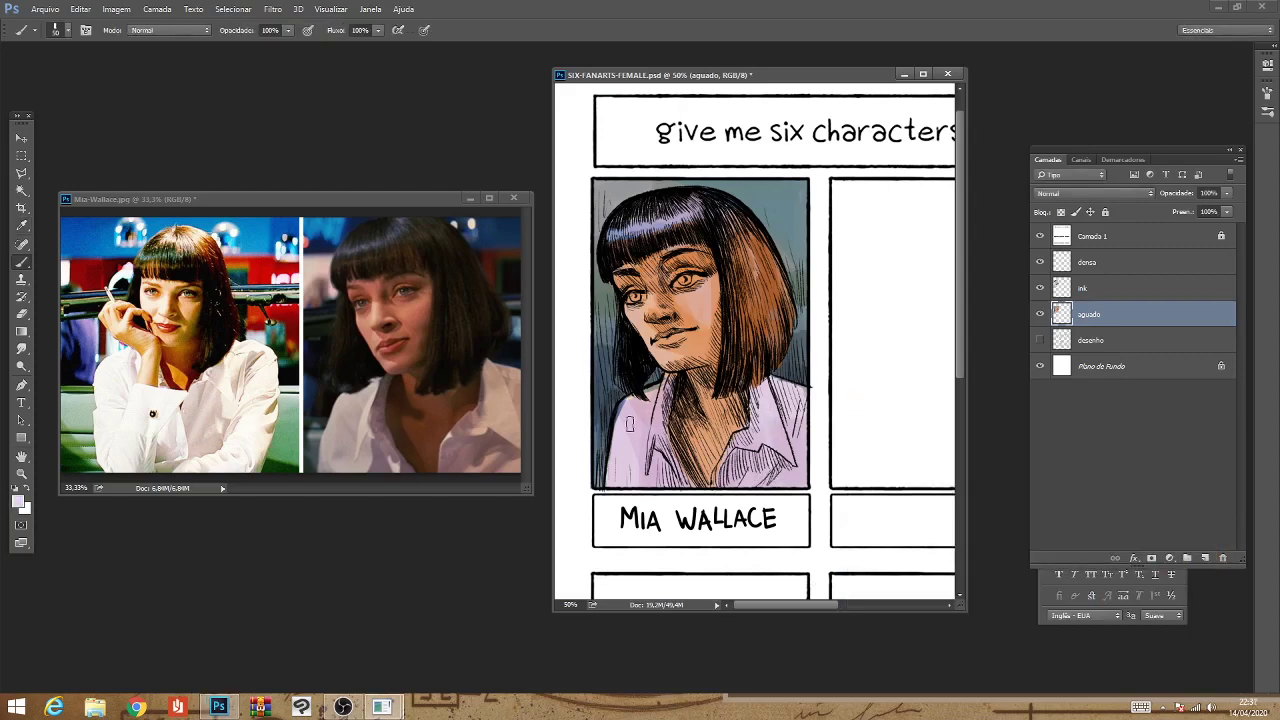
mouse_move(620, 405)
left_mouse_down()
mouse_move(630, 458)
mouse_move(650, 404)
left_mouse_up()
mouse_move(648, 462)
left_mouse_down()
mouse_move(656, 392)
mouse_move(630, 408)
mouse_move(612, 452)
mouse_move(620, 480)
mouse_move(645, 425)
mouse_move(648, 488)
mouse_move(658, 452)
left_mouse_up()
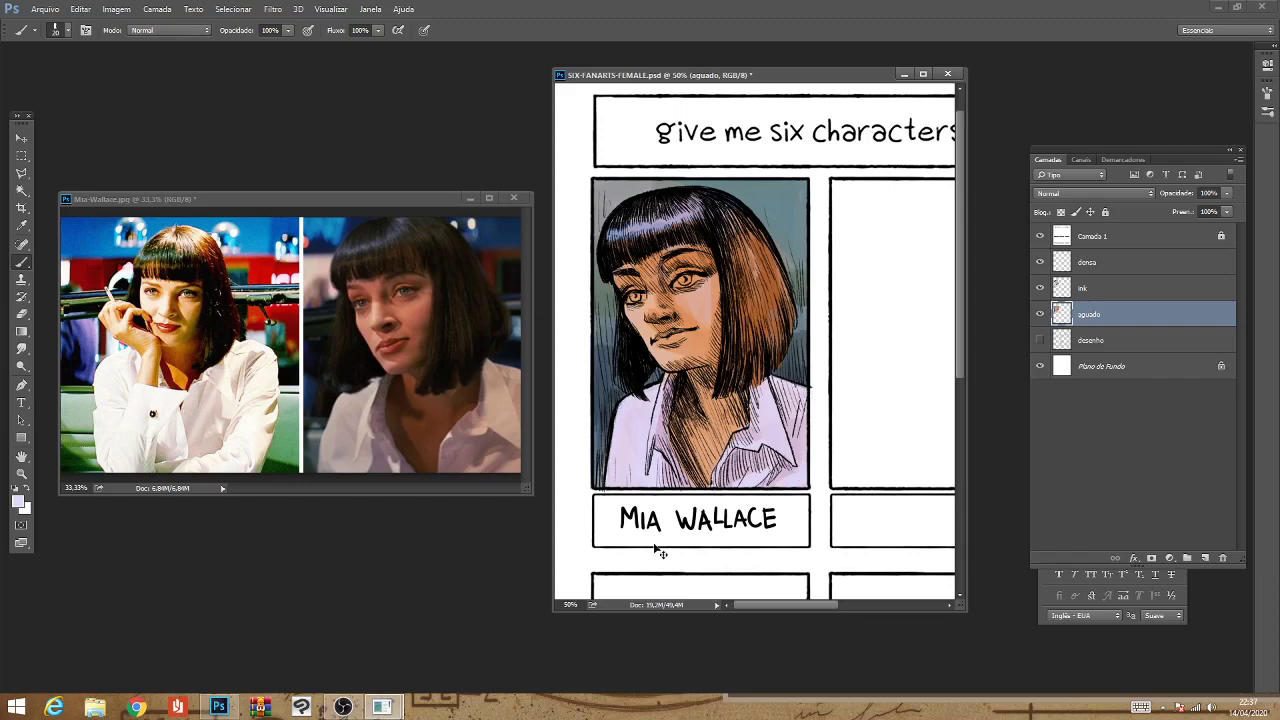
Dismiss the file-in-use error, save the fanart sheet again, and zoom back onto the Mia panel.
key("ctrl+minus")
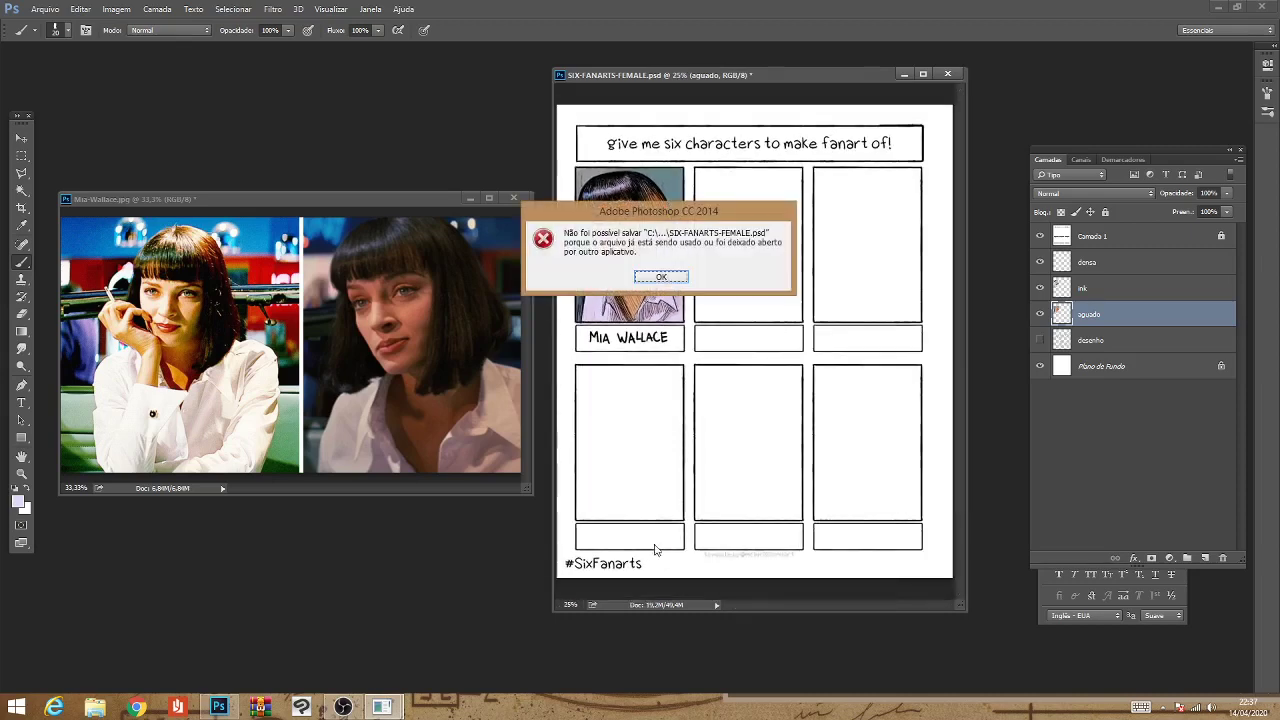
key("Return")
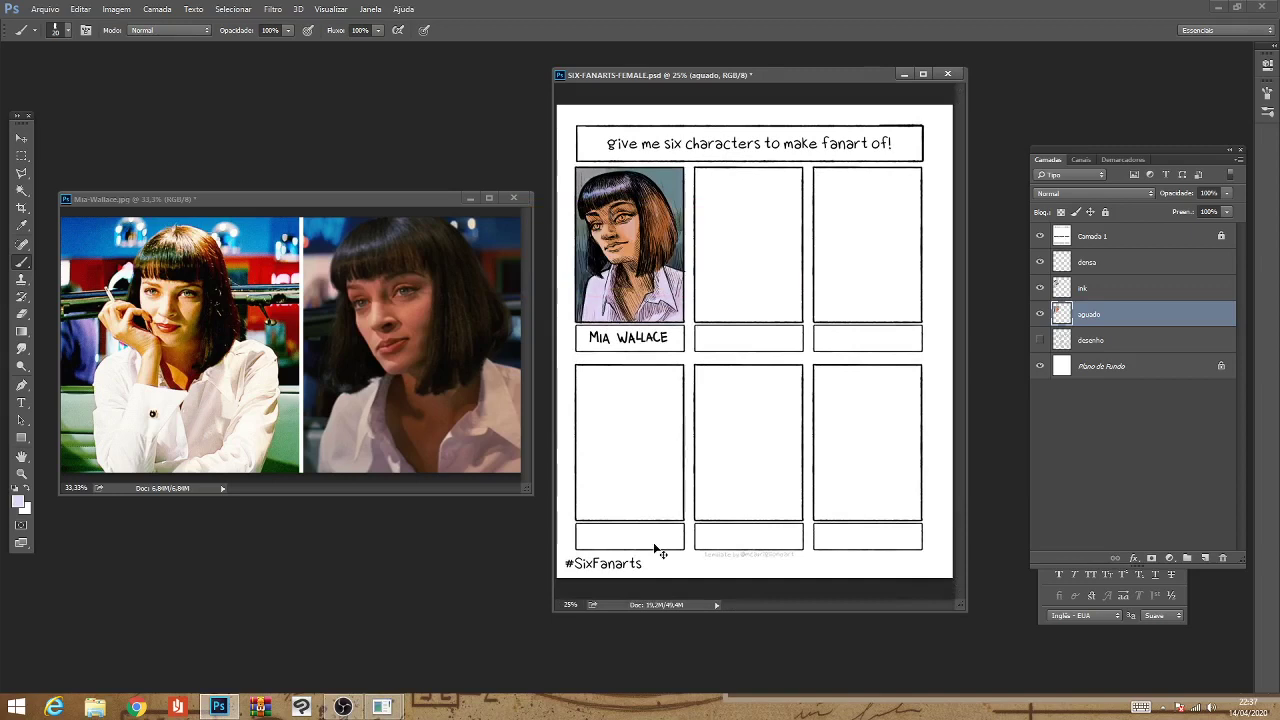
key("ctrl+s")
key("ctrl+plus")
key("ctrl+plus")
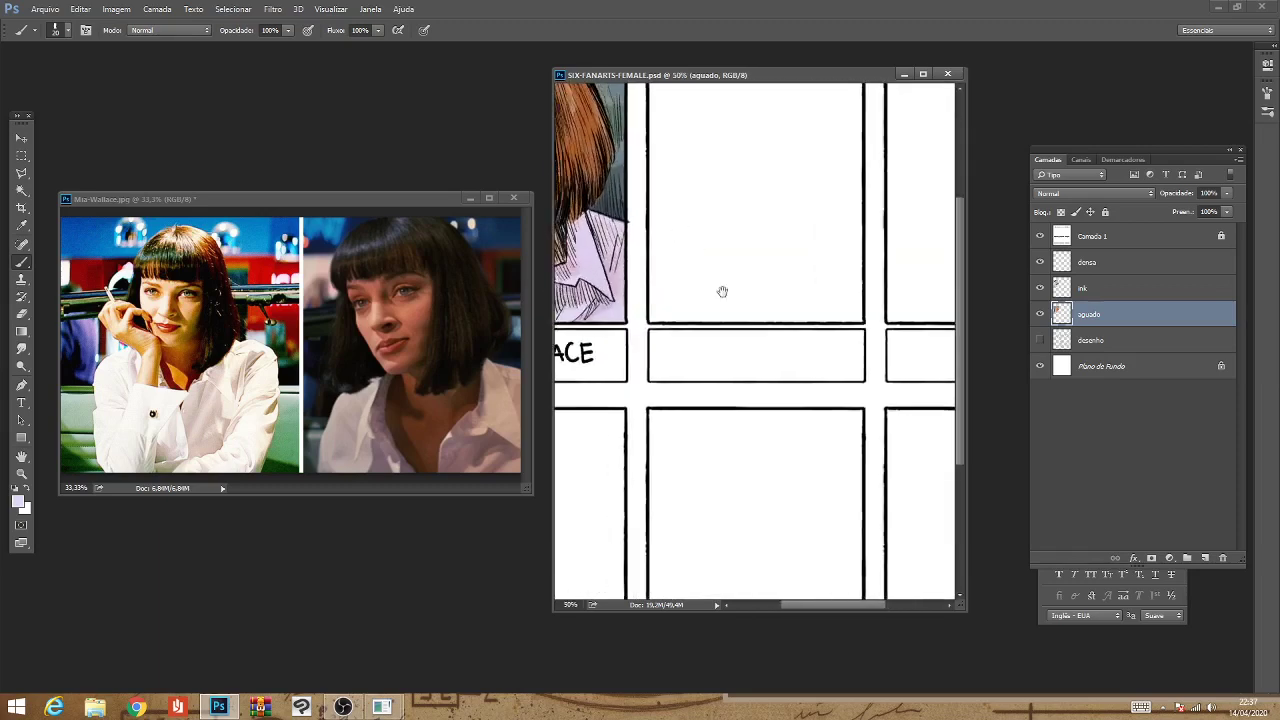
left_click_drag(720, 288, 848, 457)
Make the sampled skin tone redder (hue 14), brush it lightly on the cheek, then resample shirt and face colours.
left_click(703, 400, "alt")
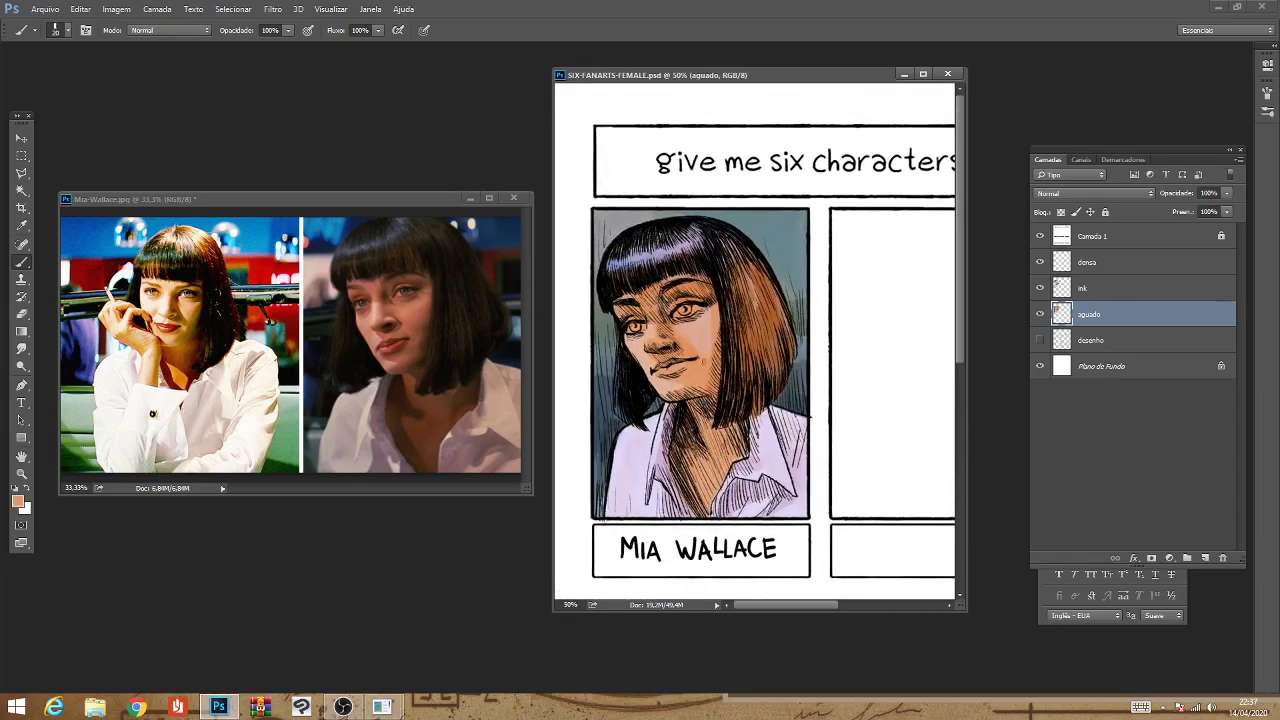
left_click(18, 503)
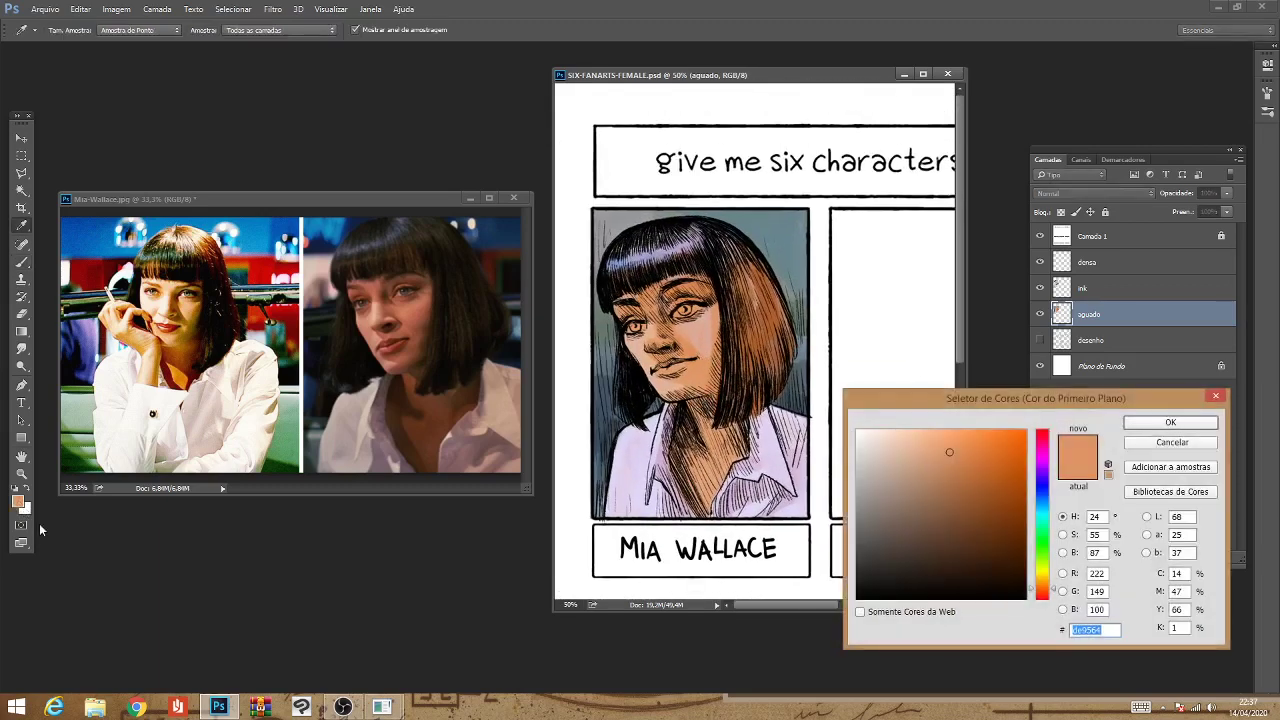
left_click_drag(1056, 591, 1056, 594)
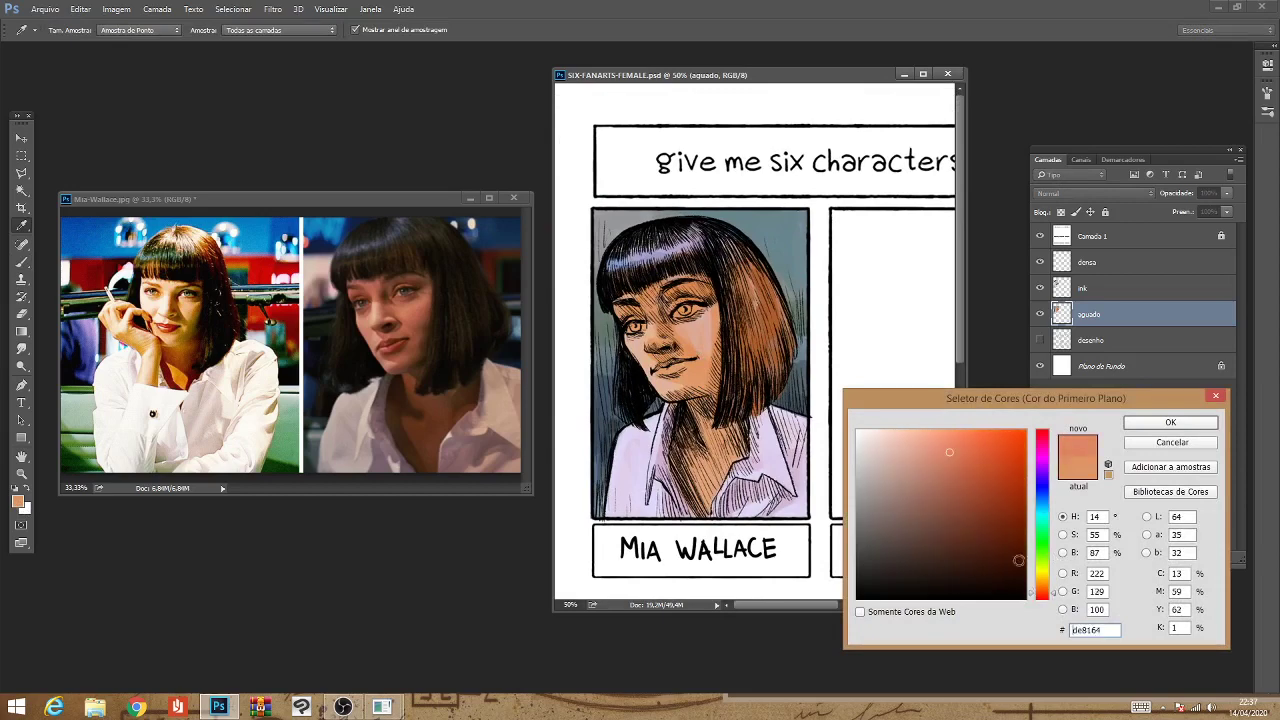
left_click(1171, 423)
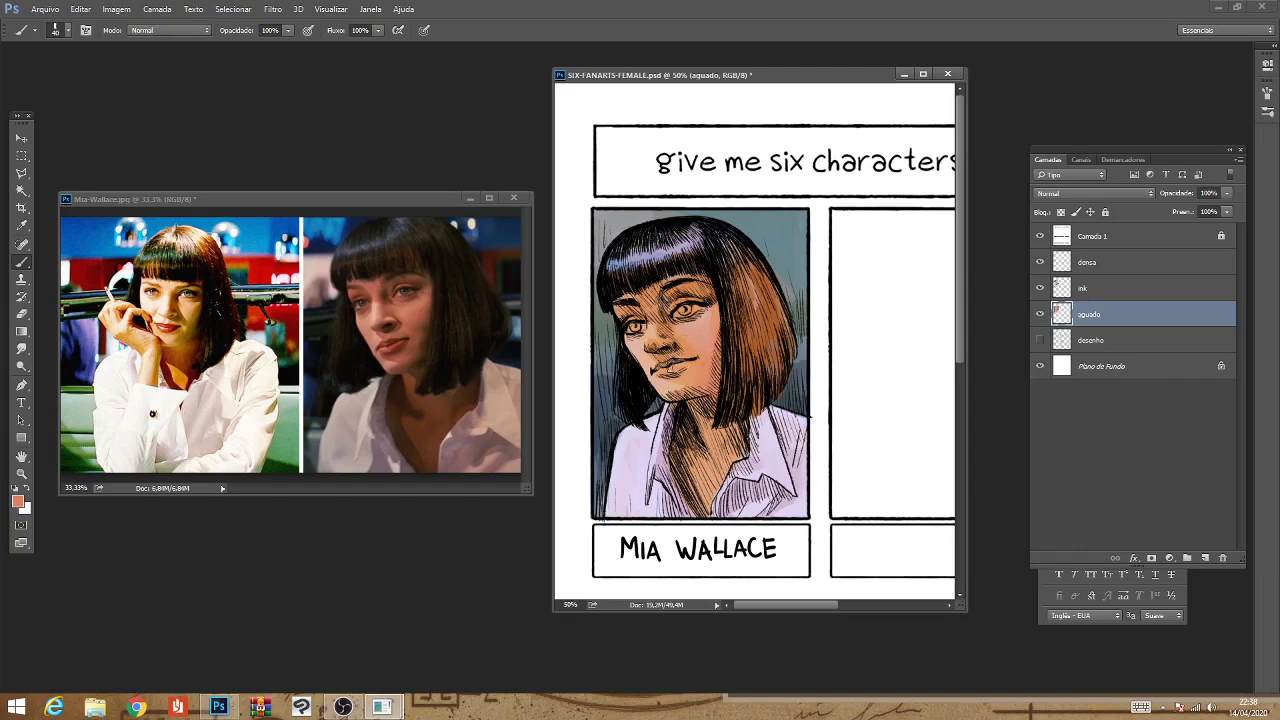
left_click_drag(669, 367, 678, 372)
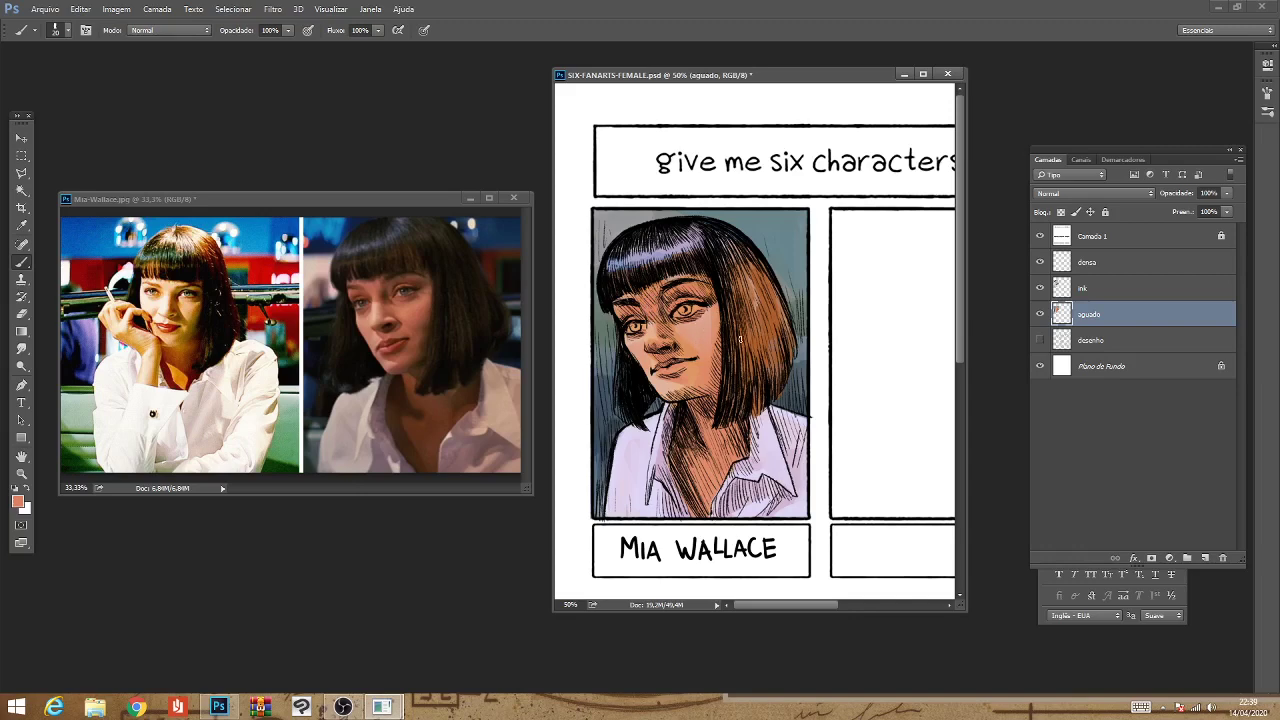
left_click(637, 451, "alt")
left_click(684, 343, "alt")
Set a light blue foreground colour for Mia's eyes.
left_click(19, 502)
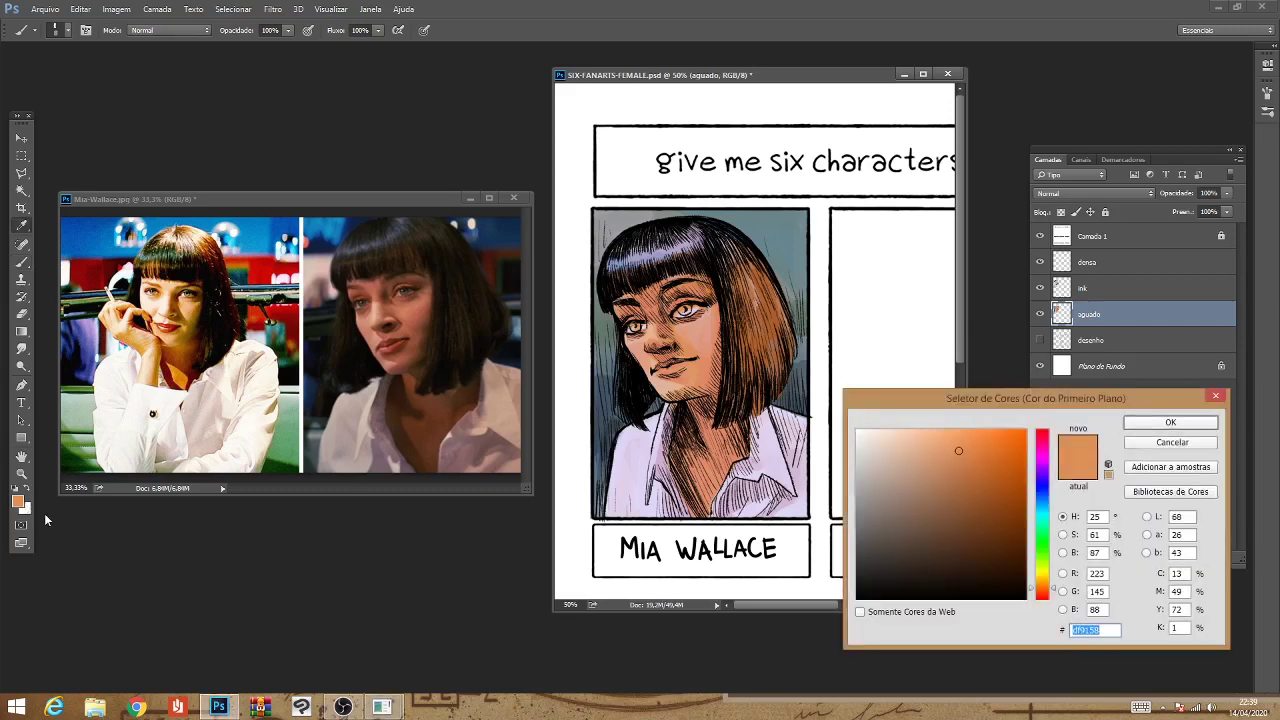
left_click(1044, 513)
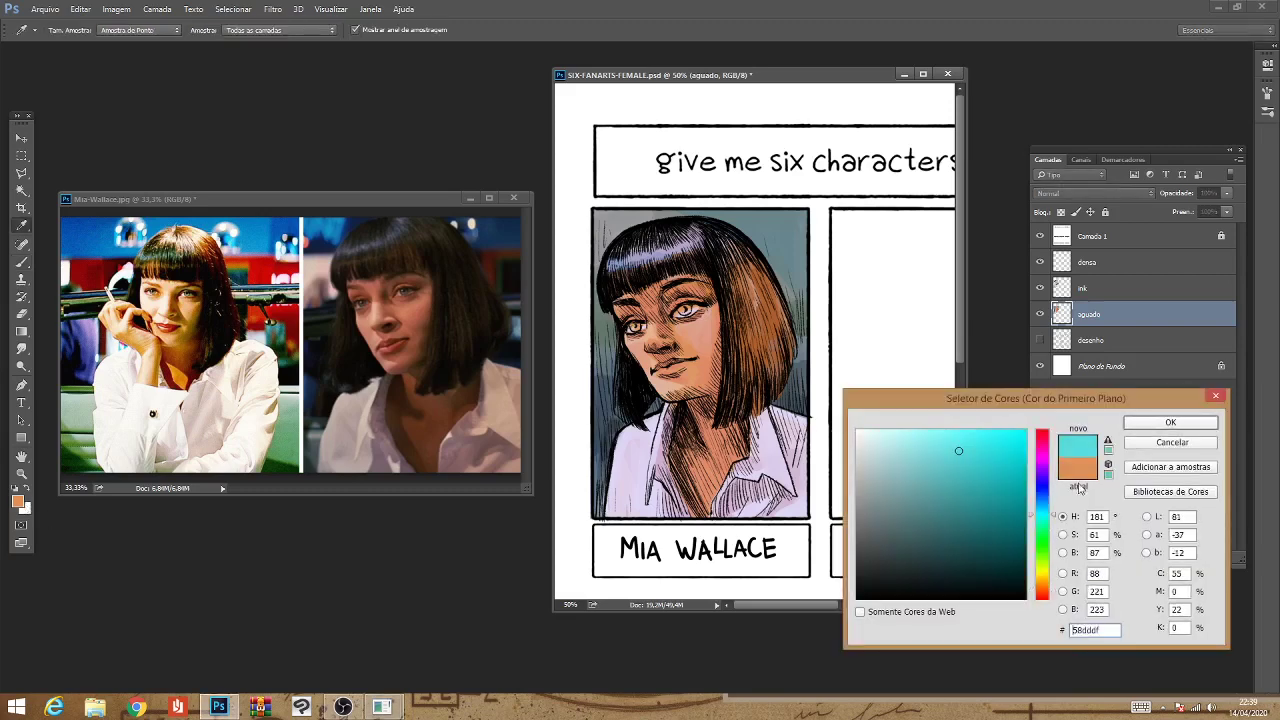
left_click(943, 445)
left_click(1045, 508)
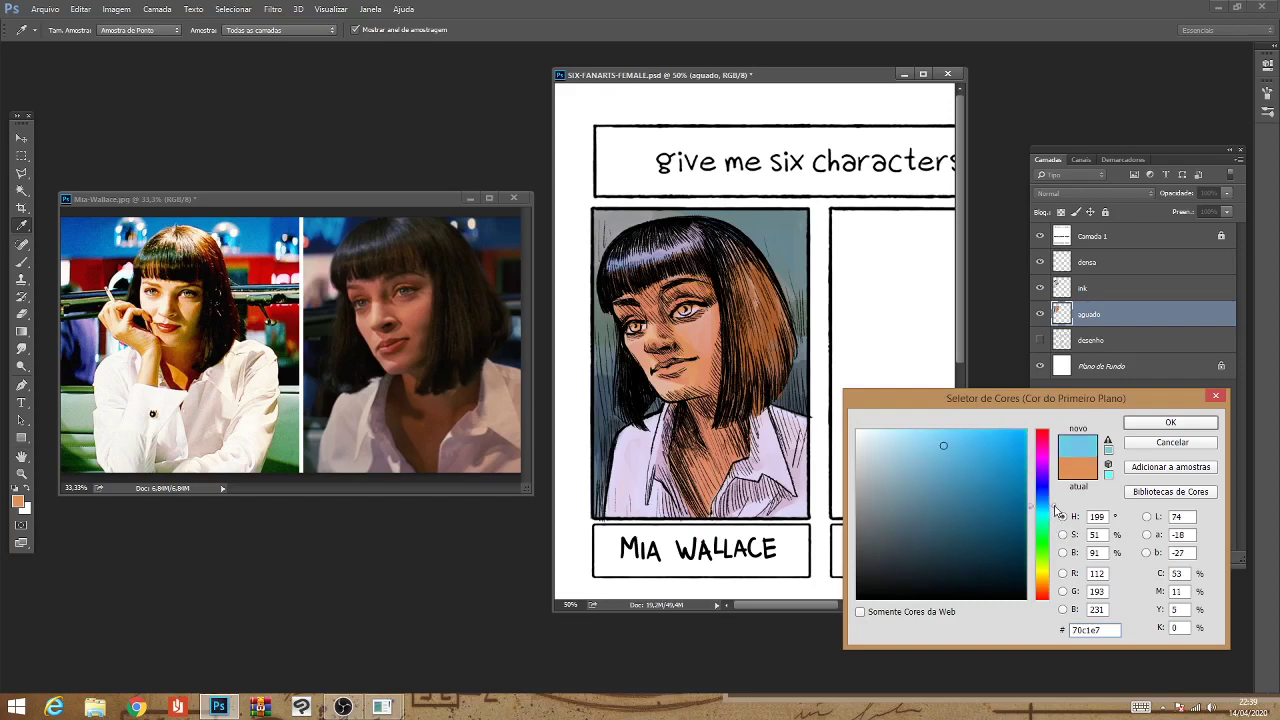
left_click(1141, 424)
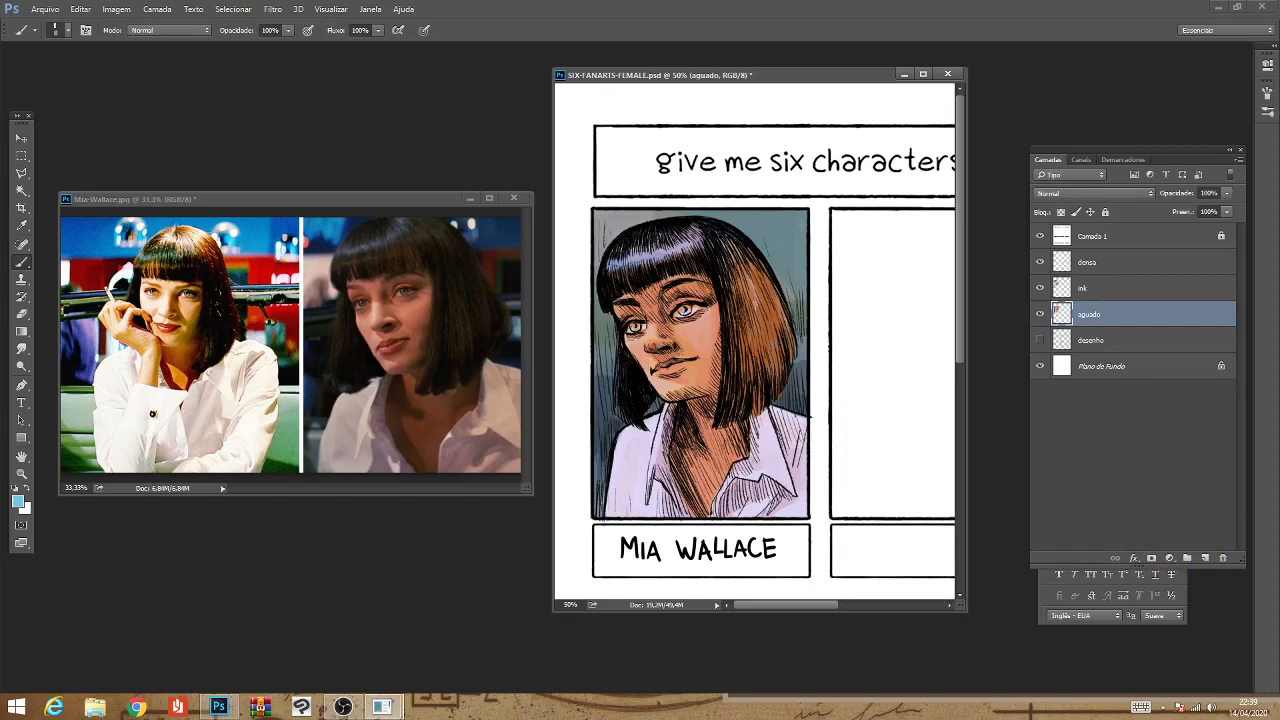
Swap the painting colour to white and save the fanart sheet.
key("x")
key("ctrl+minus")
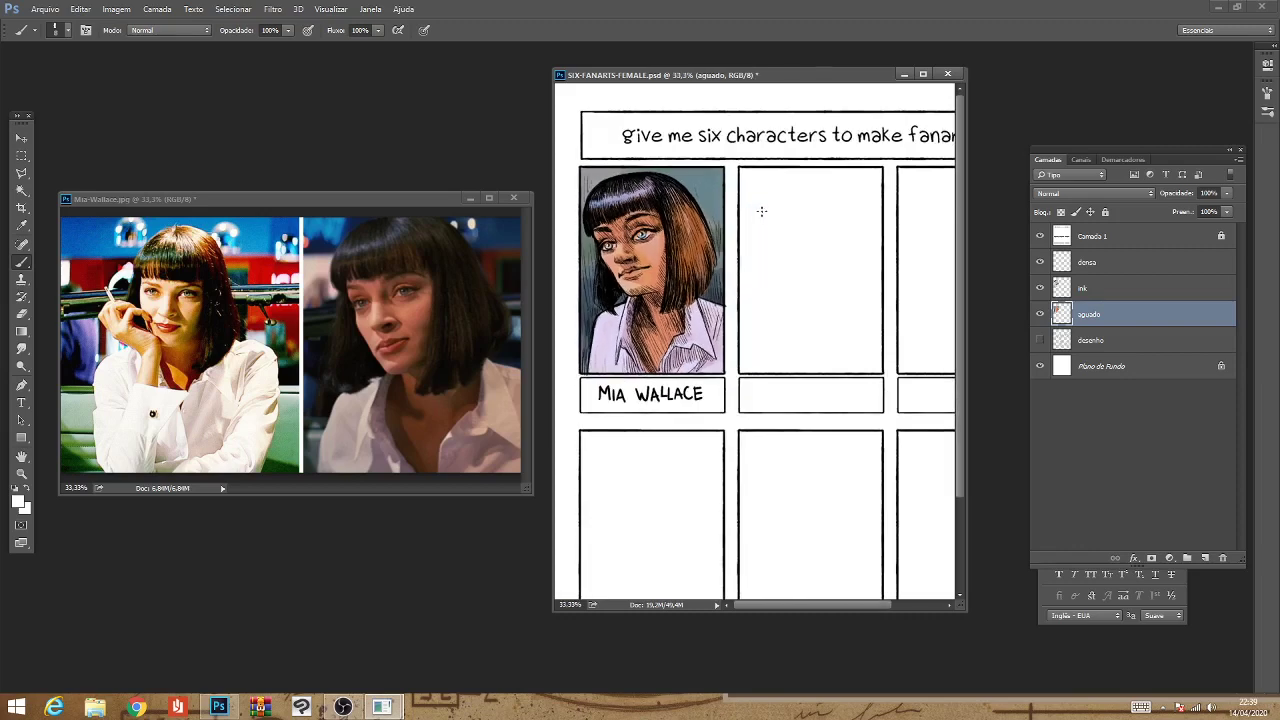
key("ctrl+s")
key("ctrl+plus")
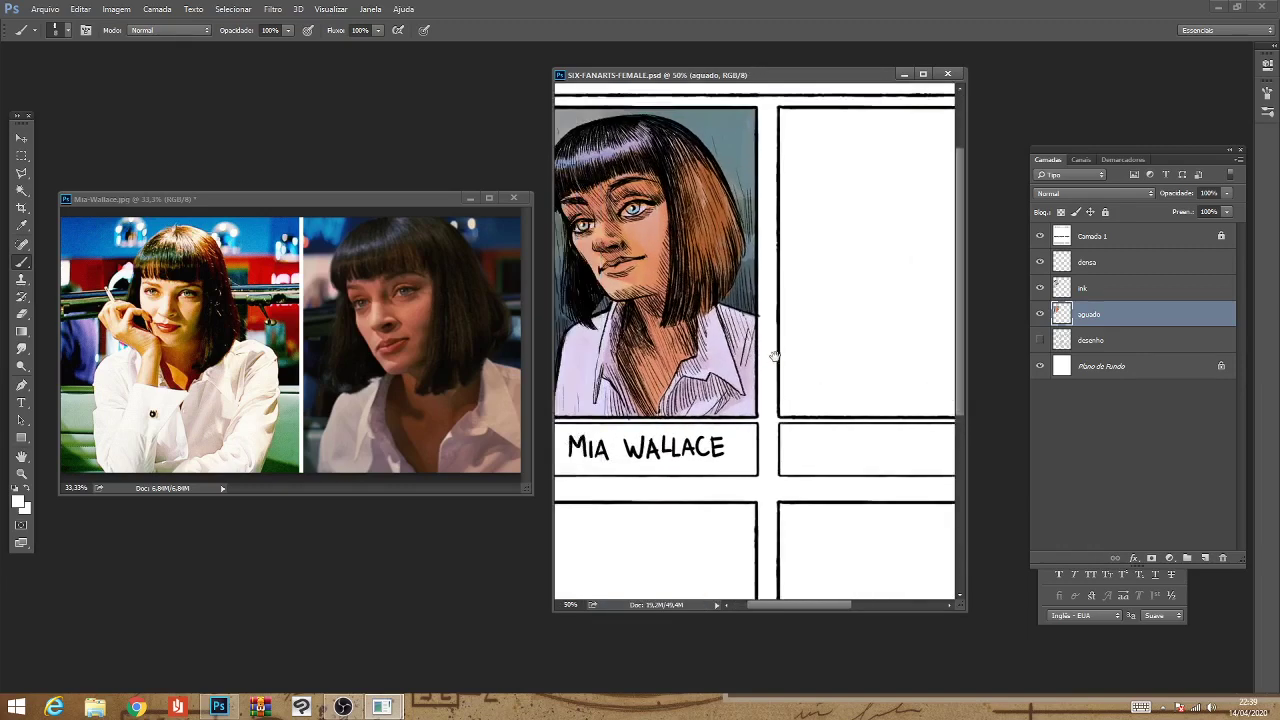
left_click(1040, 288)
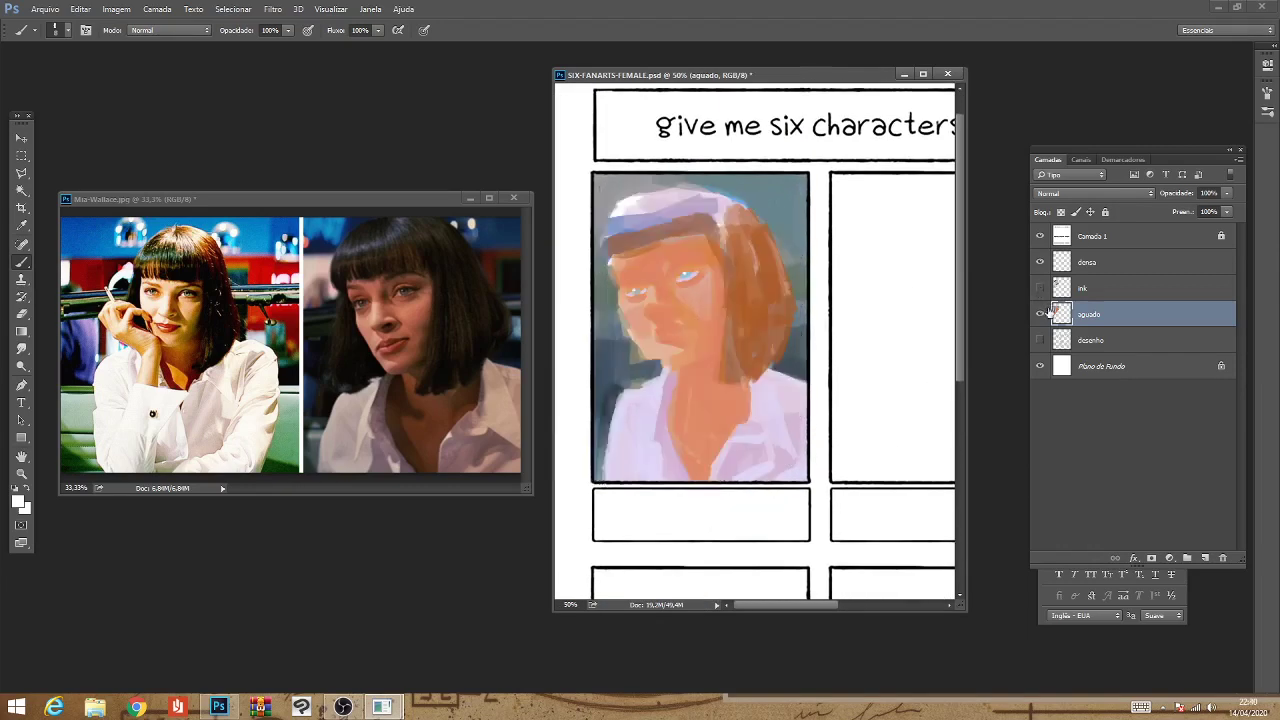
key("ctrl+minus")
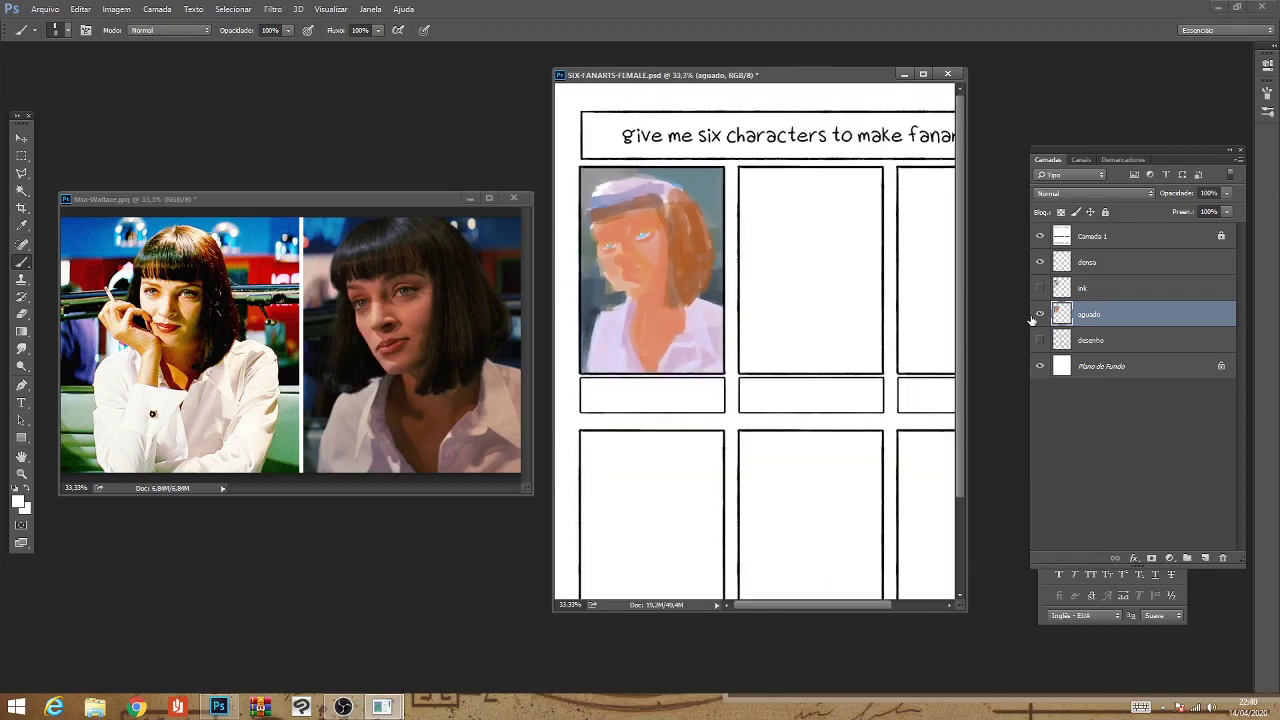
left_click(1040, 288)
left_click(1040, 314)
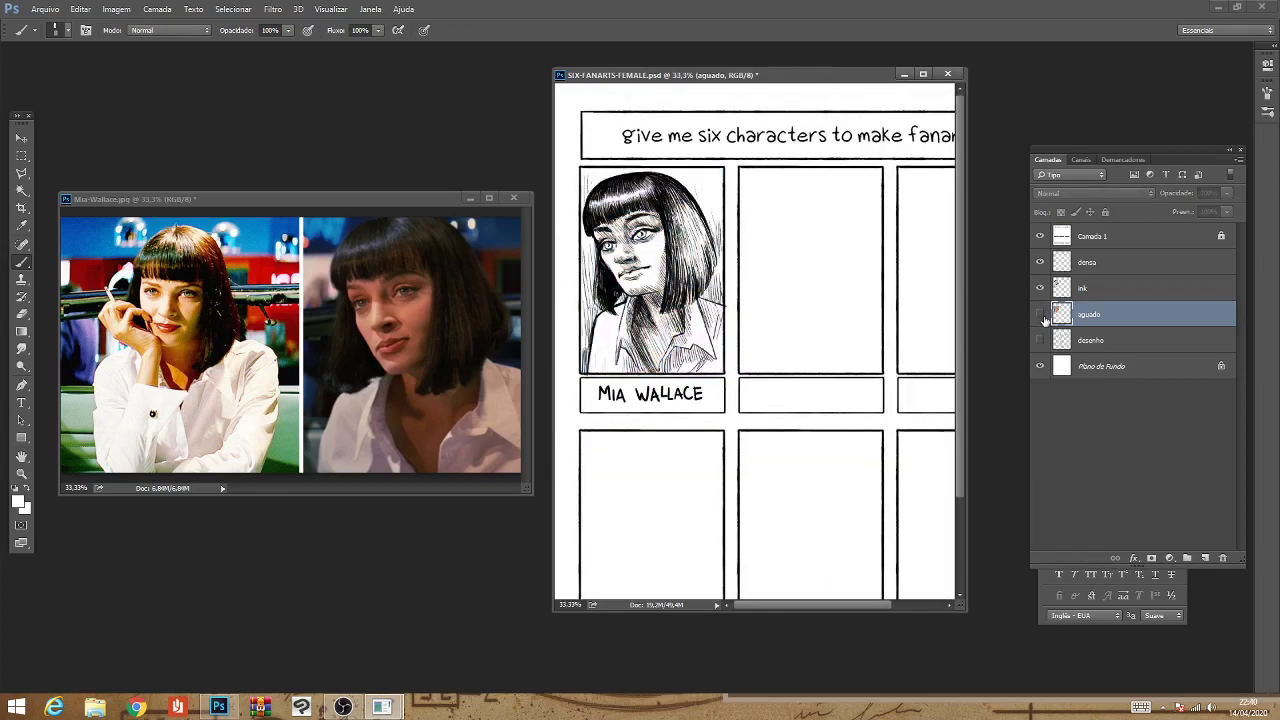
key("ctrl+plus")
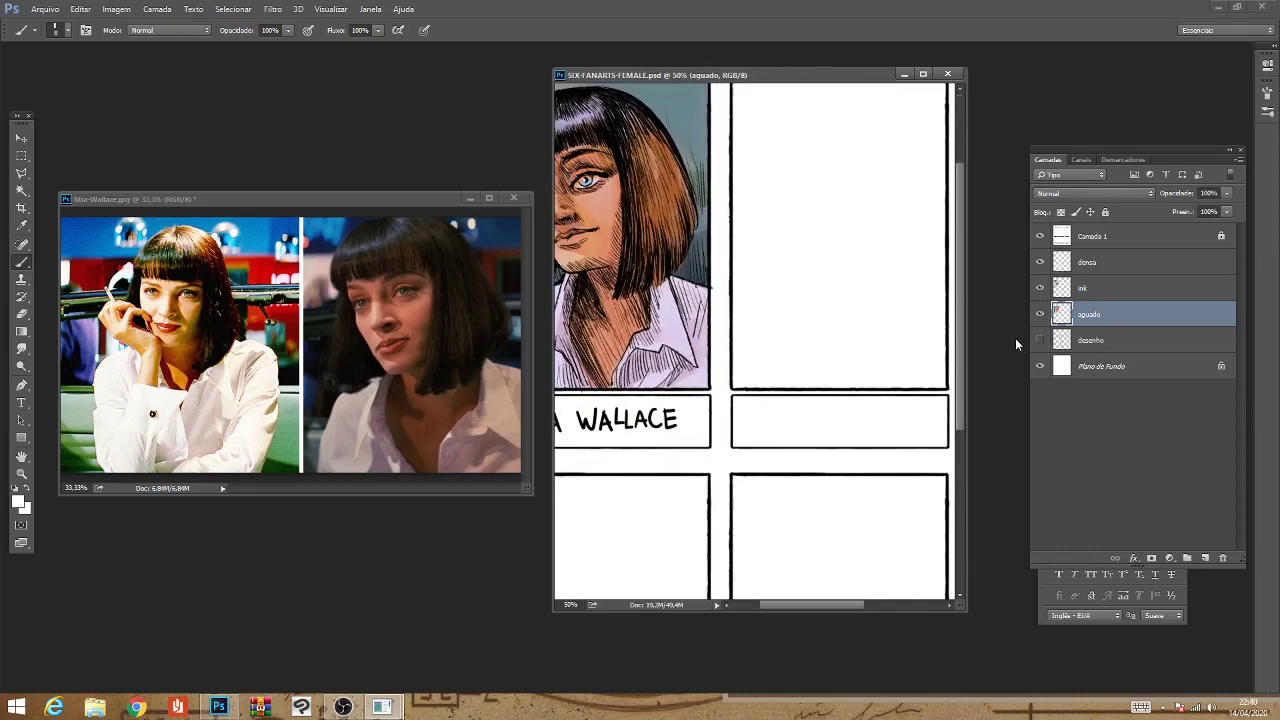
left_click_drag(724, 351, 826, 476)
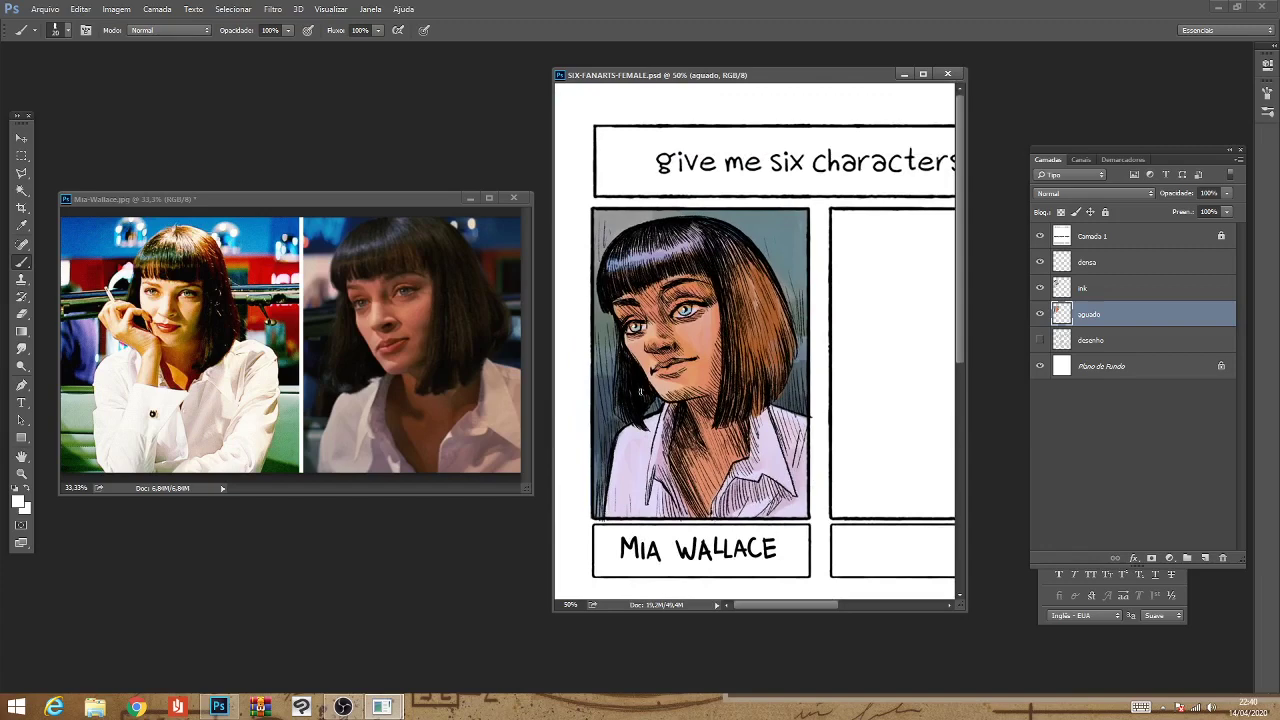
Sample the skin, shift it to a richer reddish orange, and shade the chest below the neck.
left_click(690, 405, "alt")
left_click(18, 502)
left_click_drag(956, 487, 968, 463)
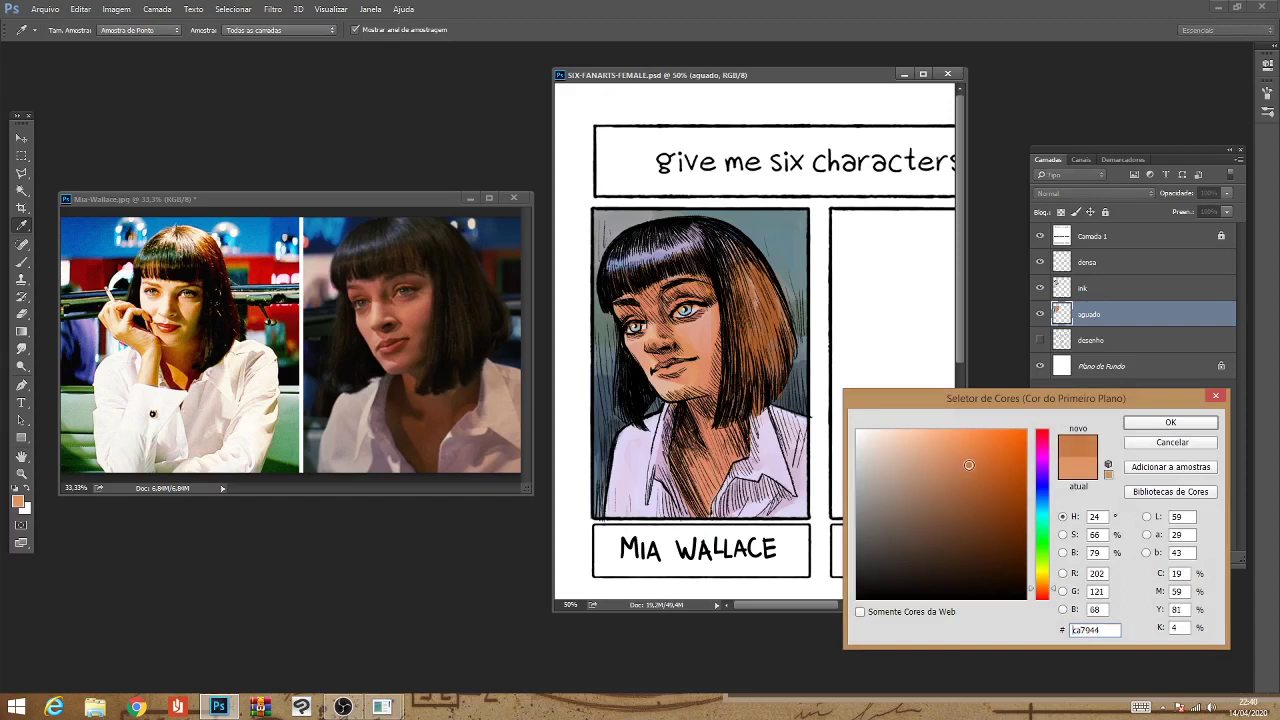
left_click(1055, 595)
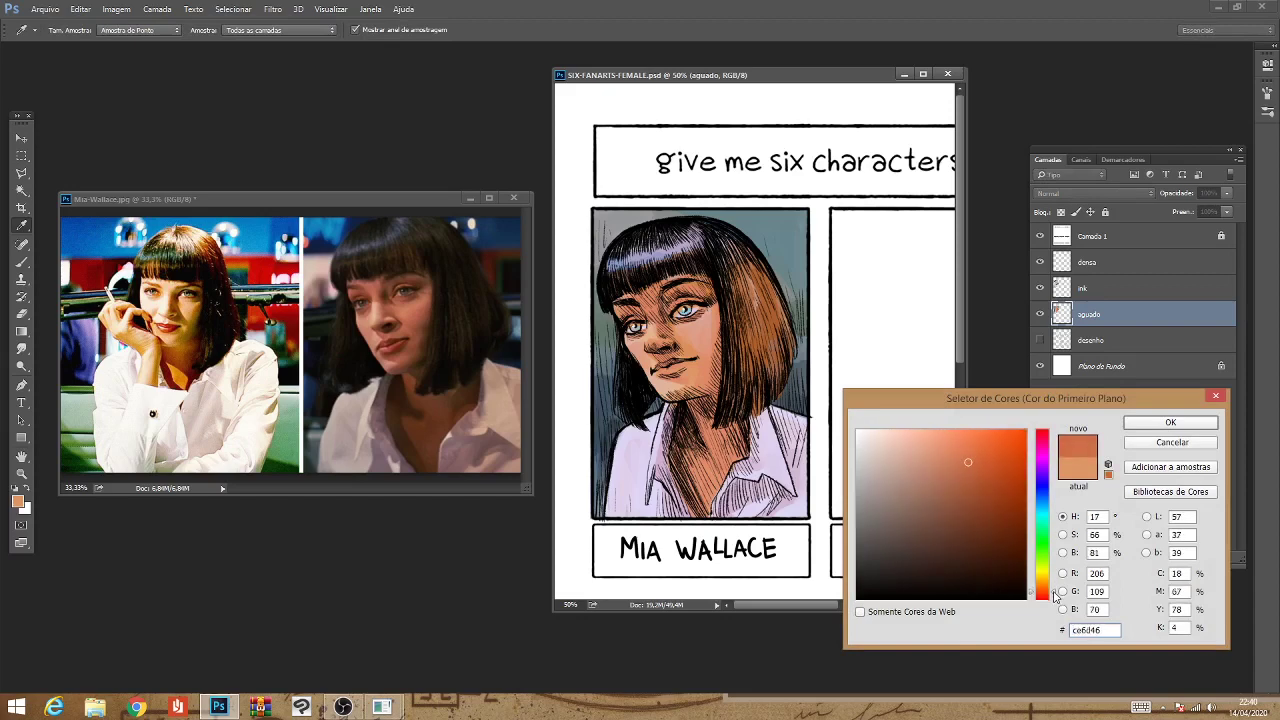
left_click(1165, 423)
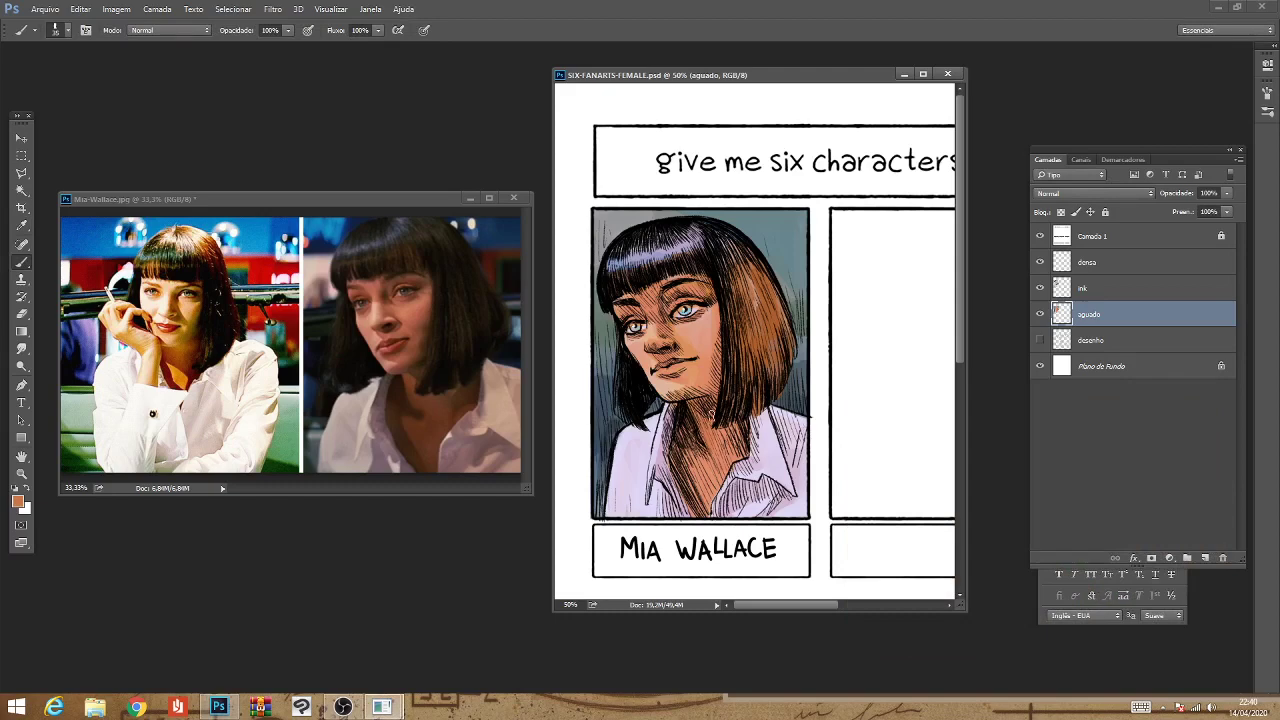
mouse_move(698, 440)
left_mouse_down()
mouse_move(692, 478)
mouse_move(745, 432)
left_mouse_up()
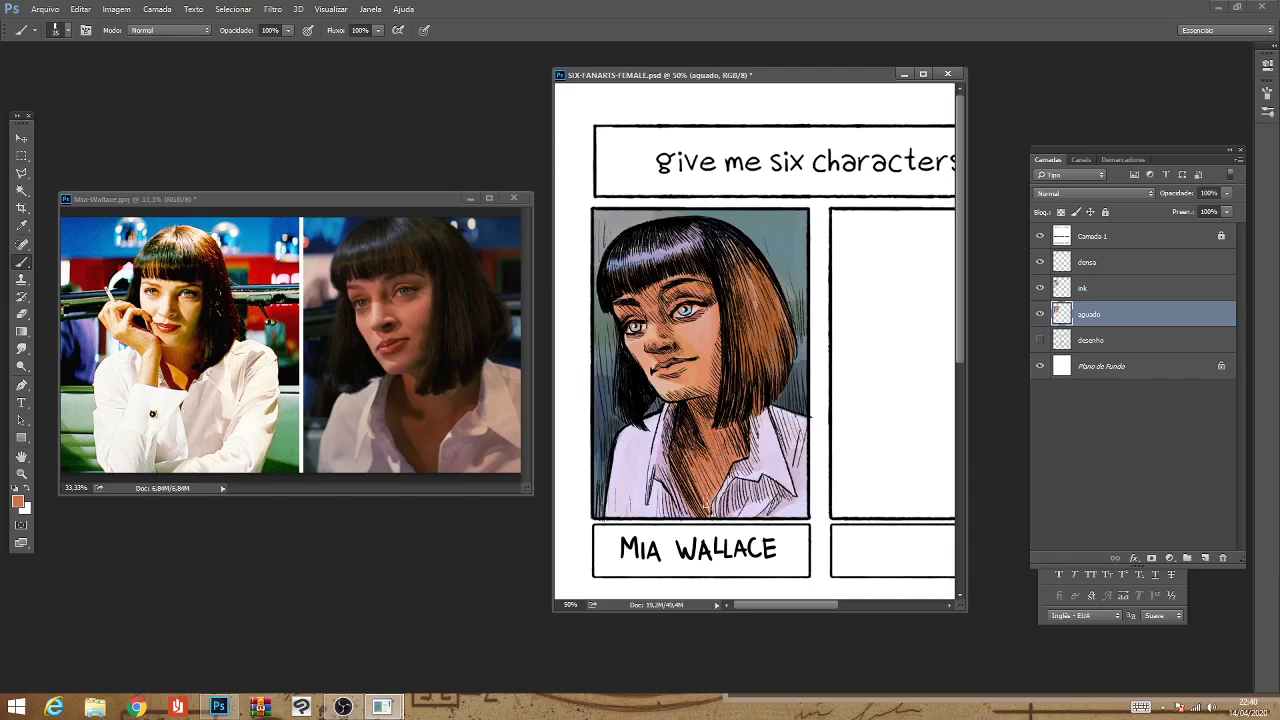
Deepen the colour to a red-brown and add dark shading on the nose and chin.
left_click(17, 502)
left_click_drag(972, 470, 980, 469)
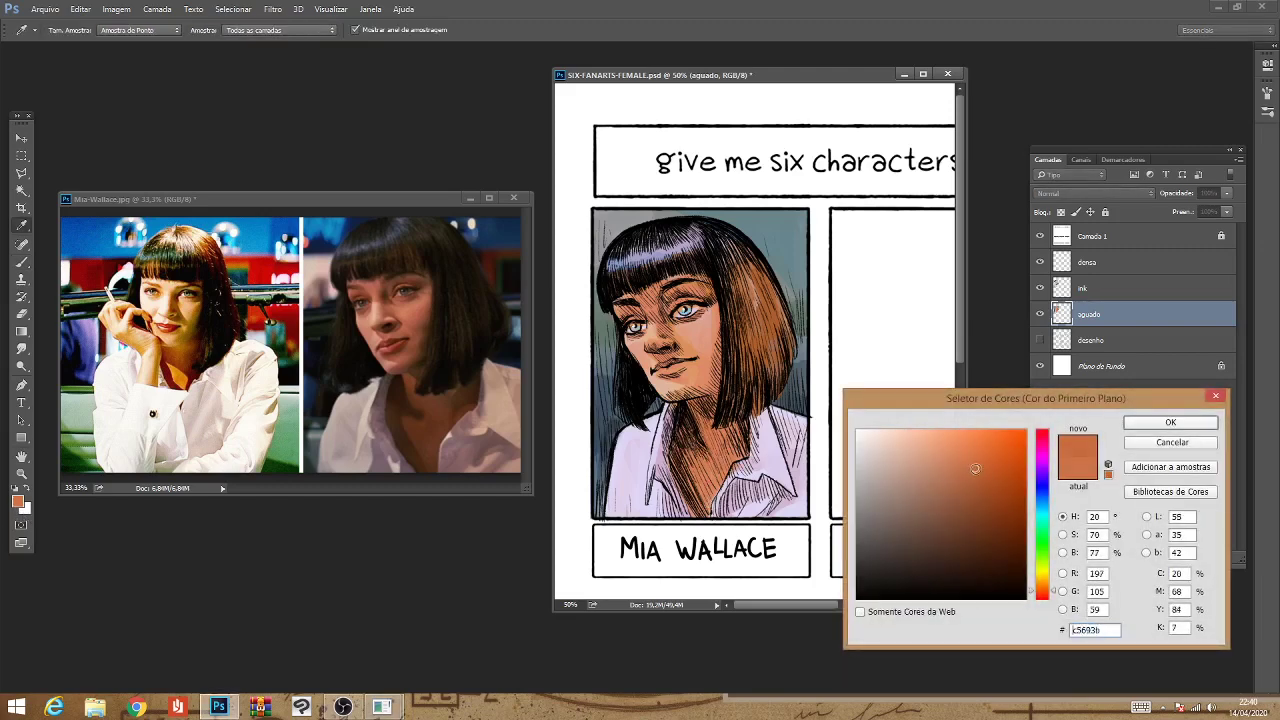
left_click(1052, 595)
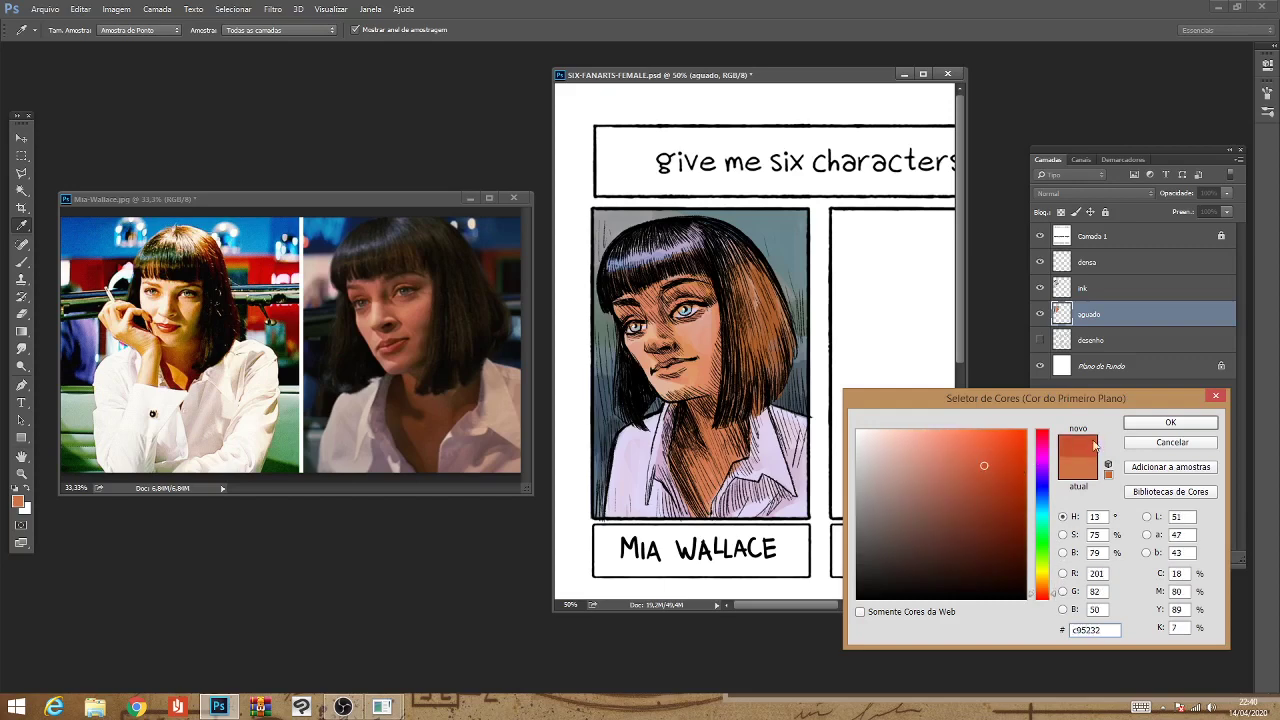
left_click(1160, 424)
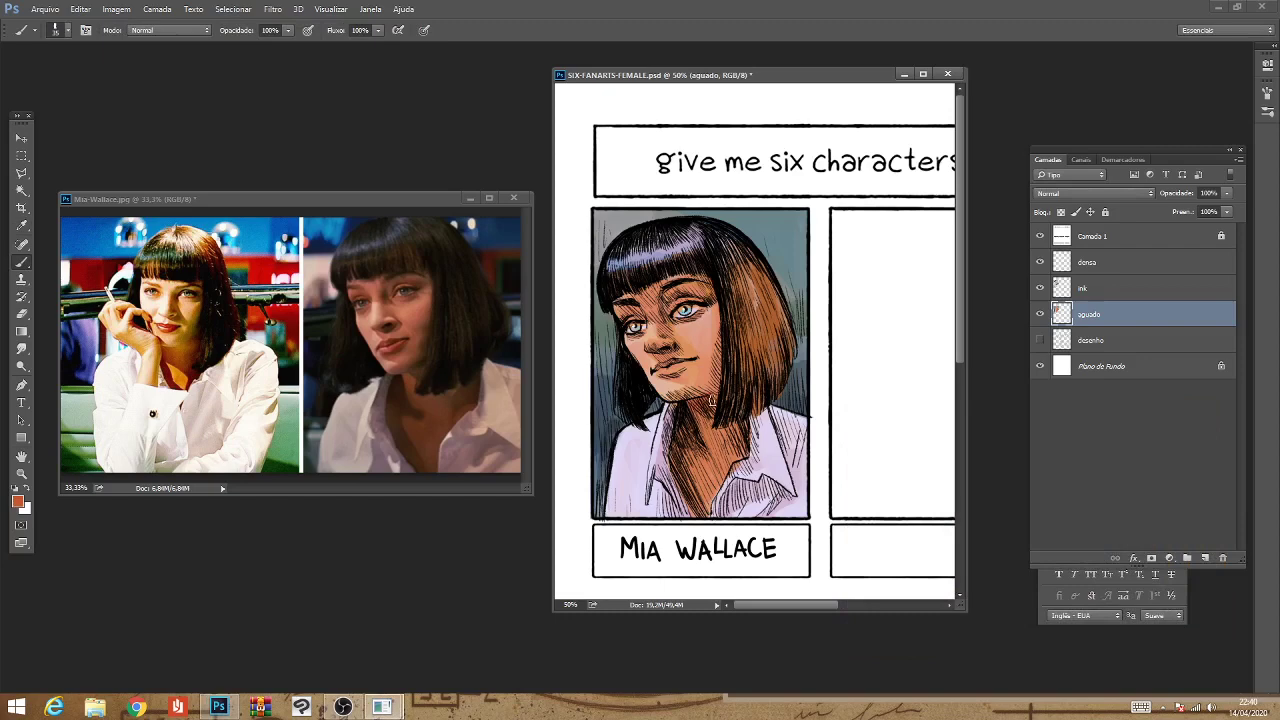
key("ctrl")
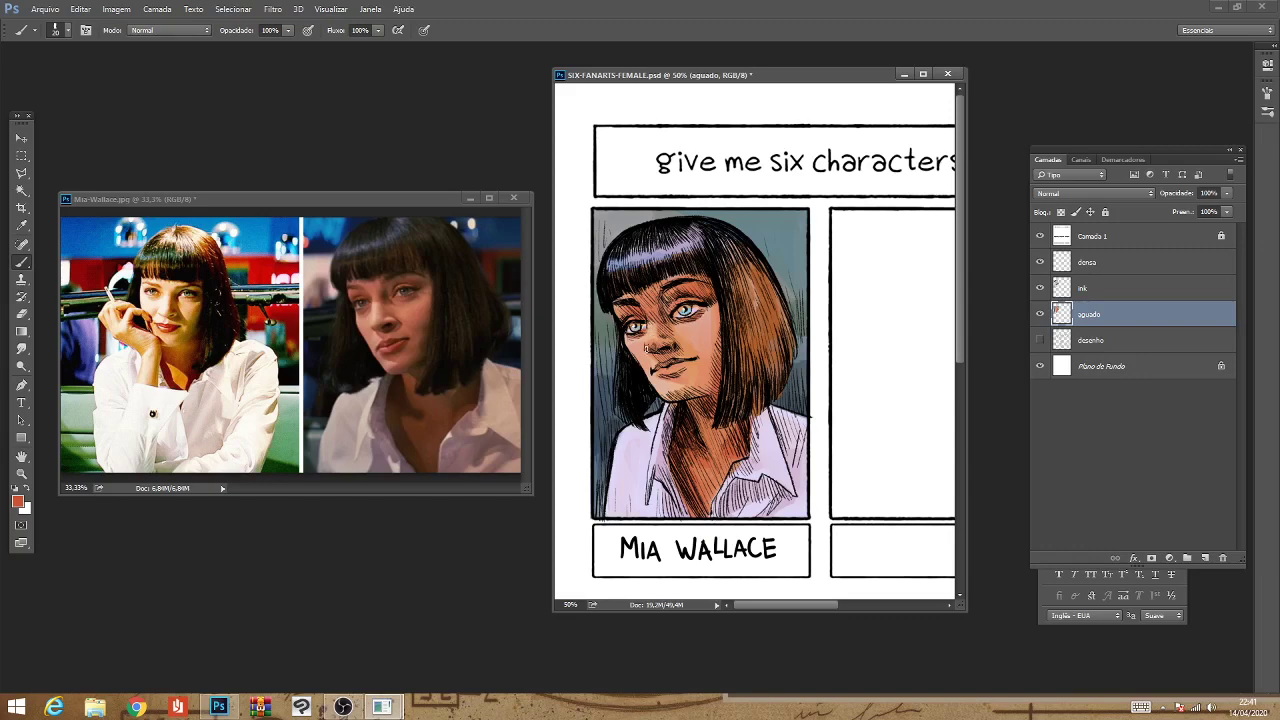
left_click_drag(646, 347, 675, 368)
left_click_drag(666, 375, 680, 371)
key("ctrl+minus")
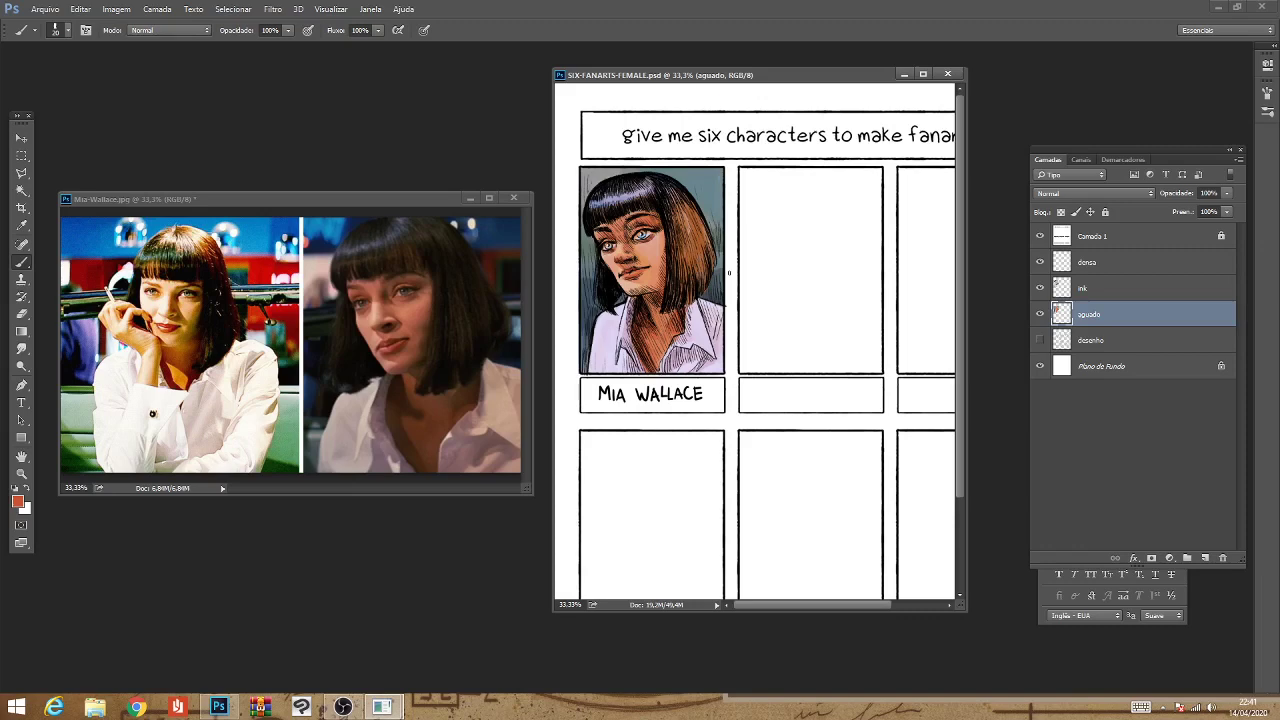
Zoom to the Mia Wallace panel, sample the shirt, and set the foreground to pale lavender e4defd.
key("ctrl+plus")
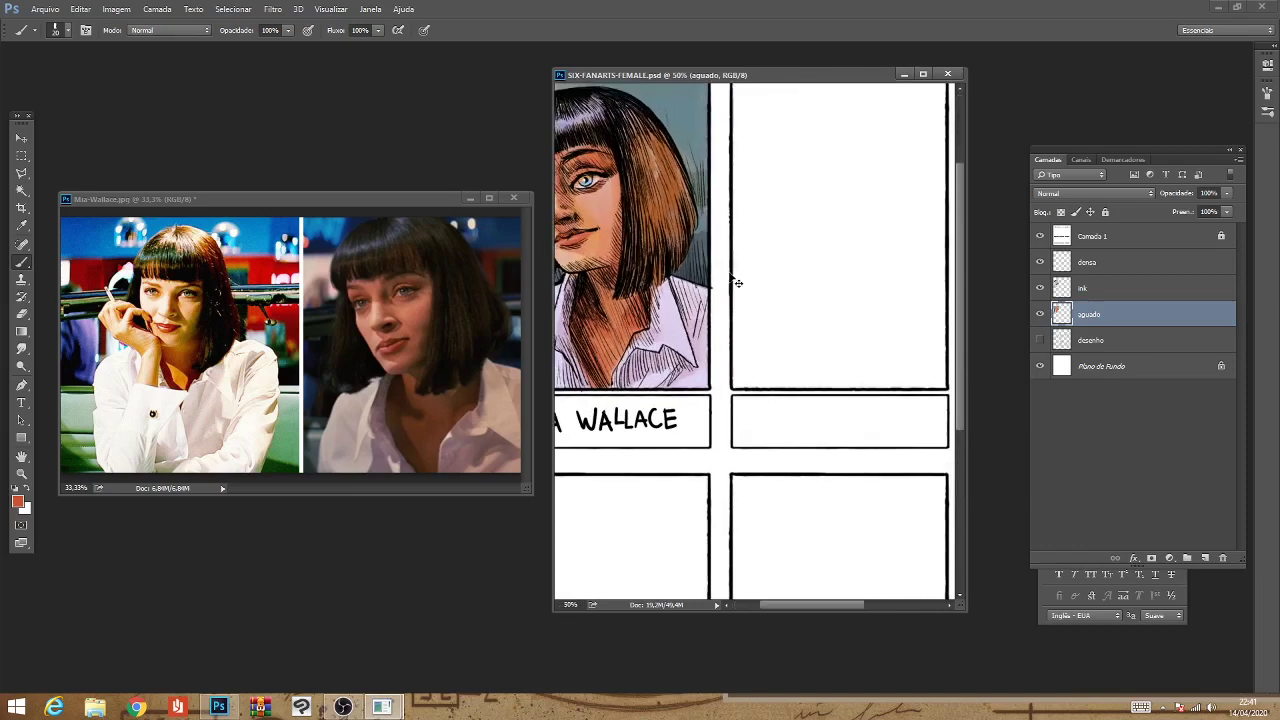
left_click_drag(618, 265, 800, 370)
left_click(766, 454, "alt")
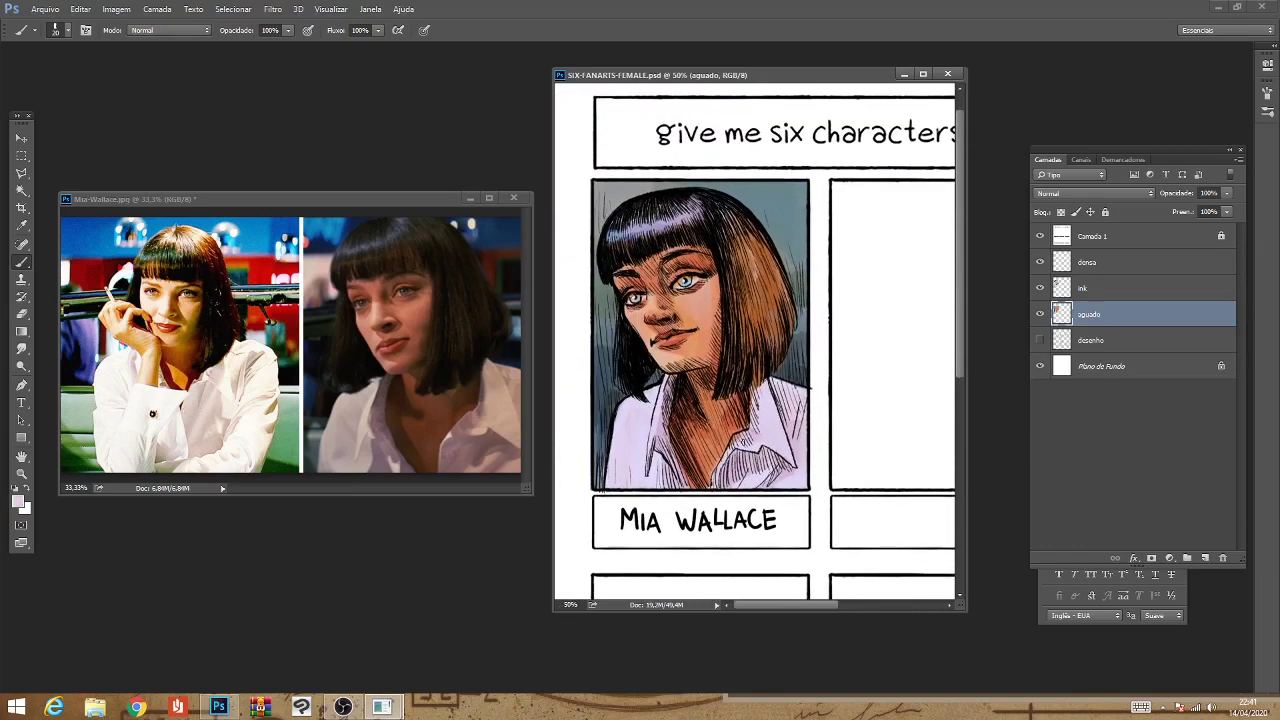
left_click(650, 420, "alt")
left_click(18, 503)
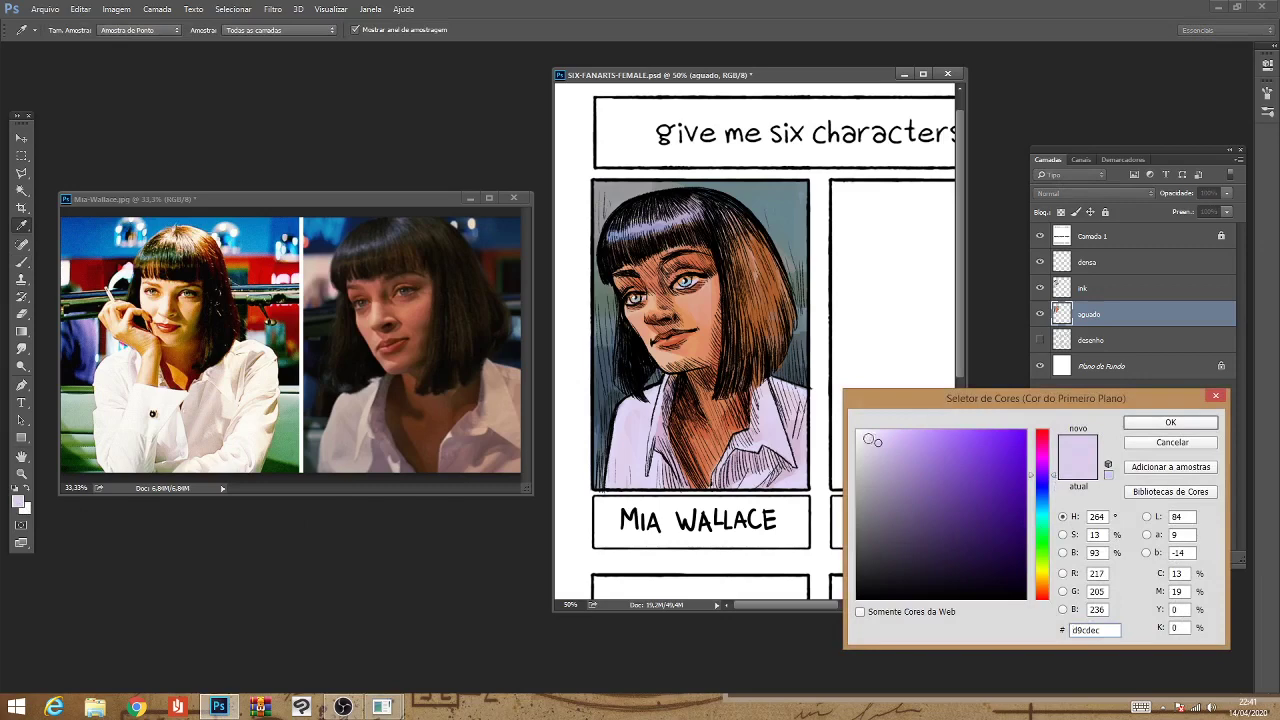
left_click(881, 428)
left_click(1054, 480)
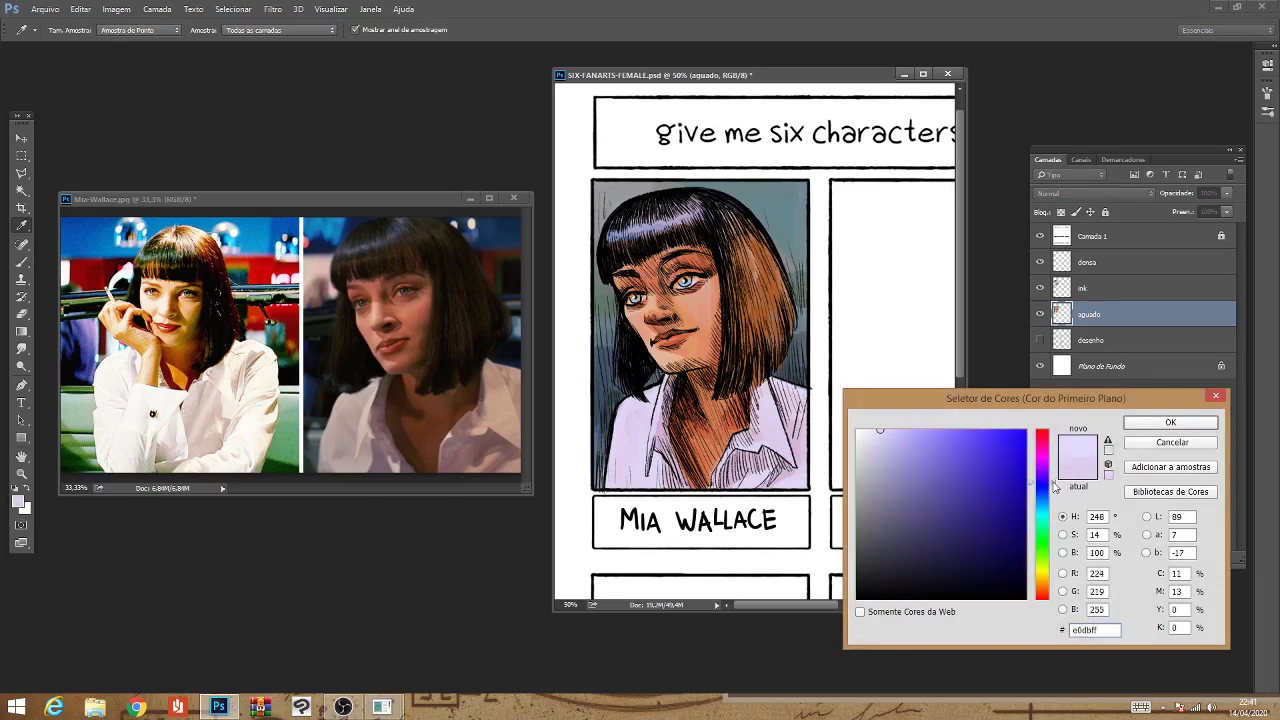
left_click(876, 431)
left_click(1153, 428)
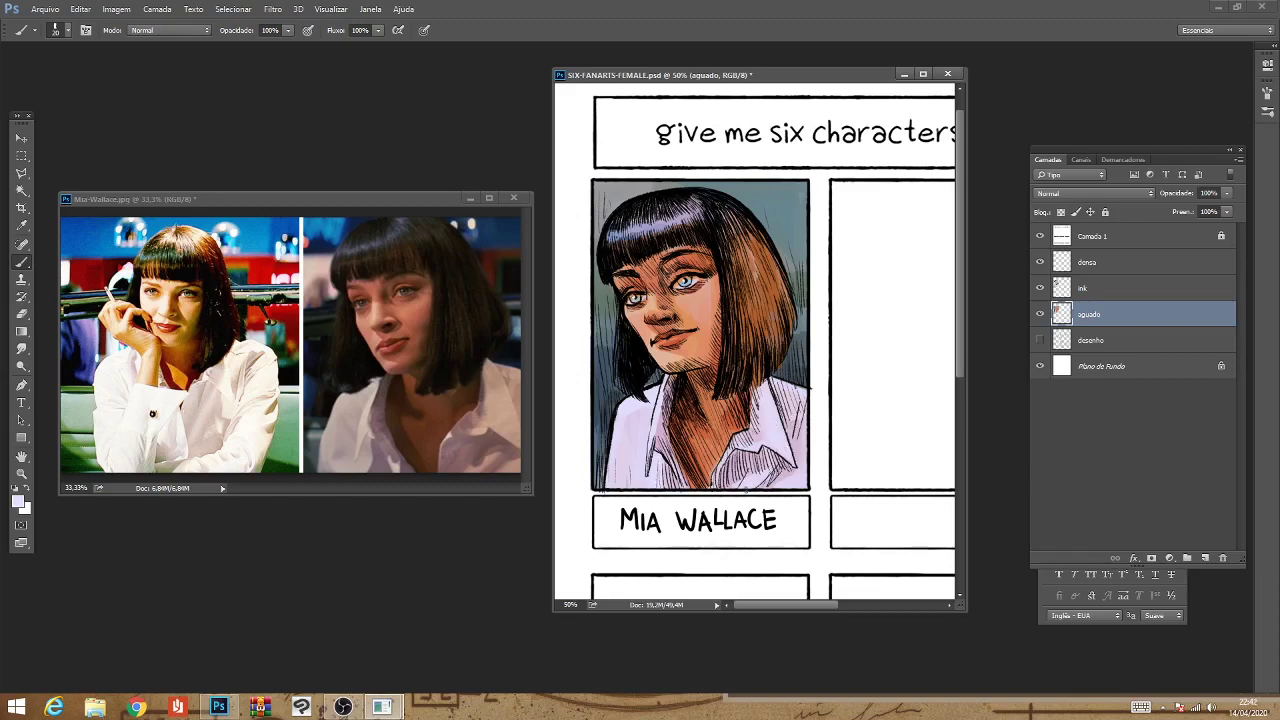
Lighten the foreground to a near-white lavender for the shirt.
left_click(18, 502)
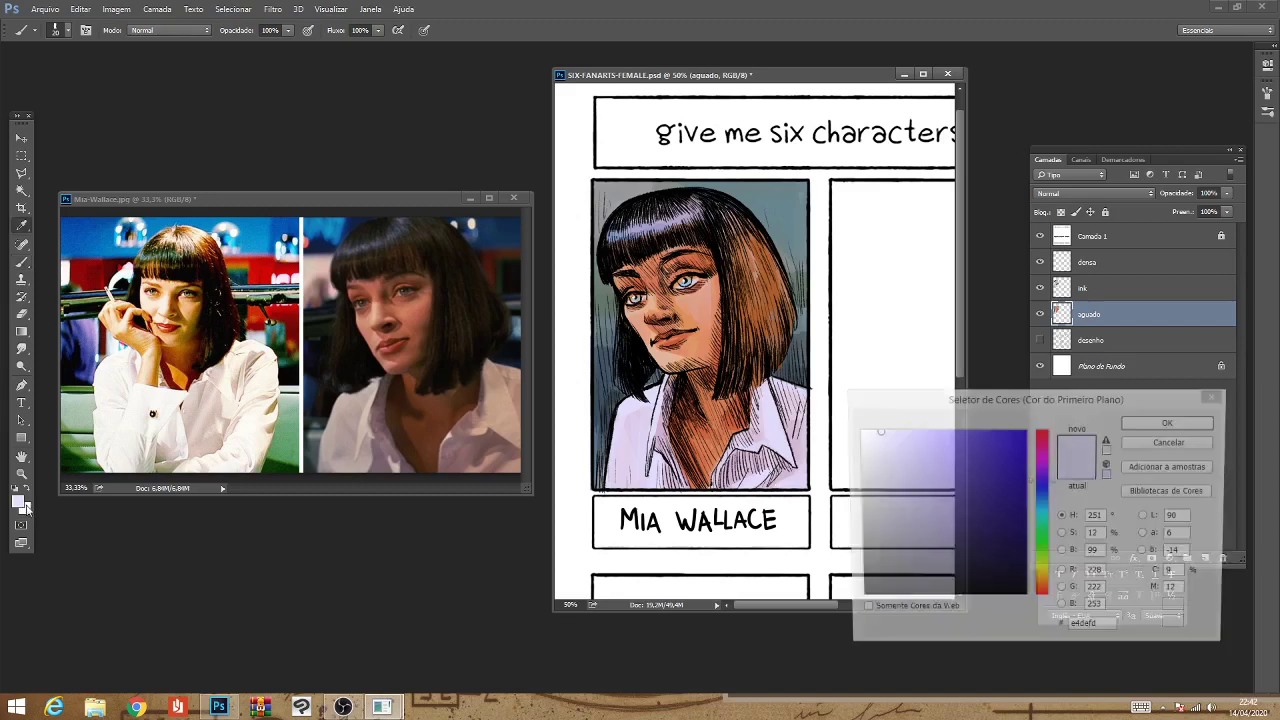
left_click(866, 430)
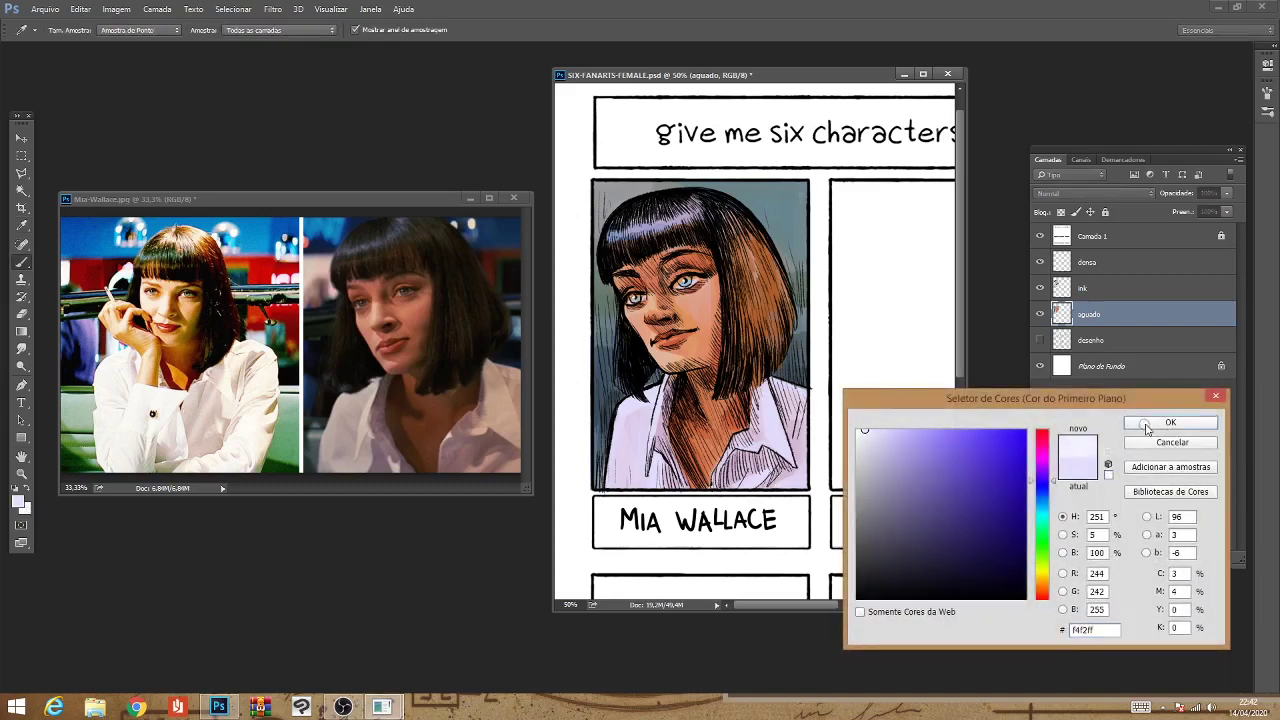
left_click(1150, 428)
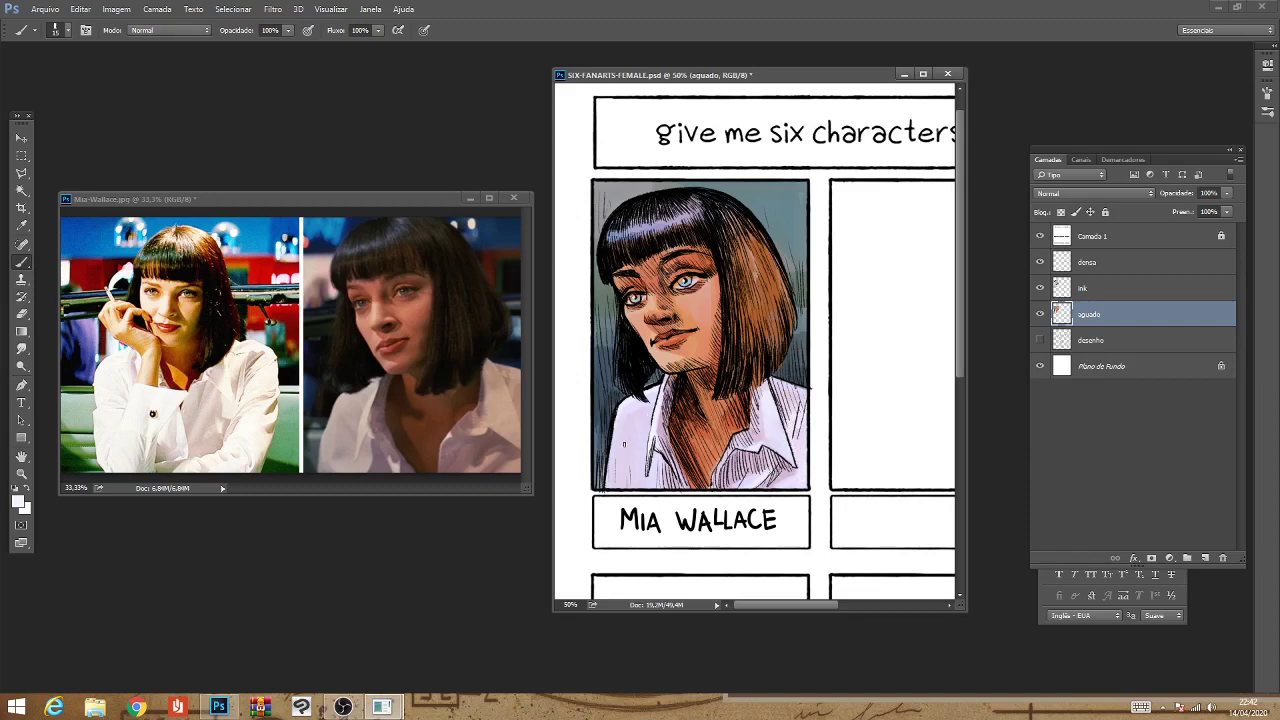
Sample a grey tone from the face and darken Mia's hair with it.
key("ctrl+minus")
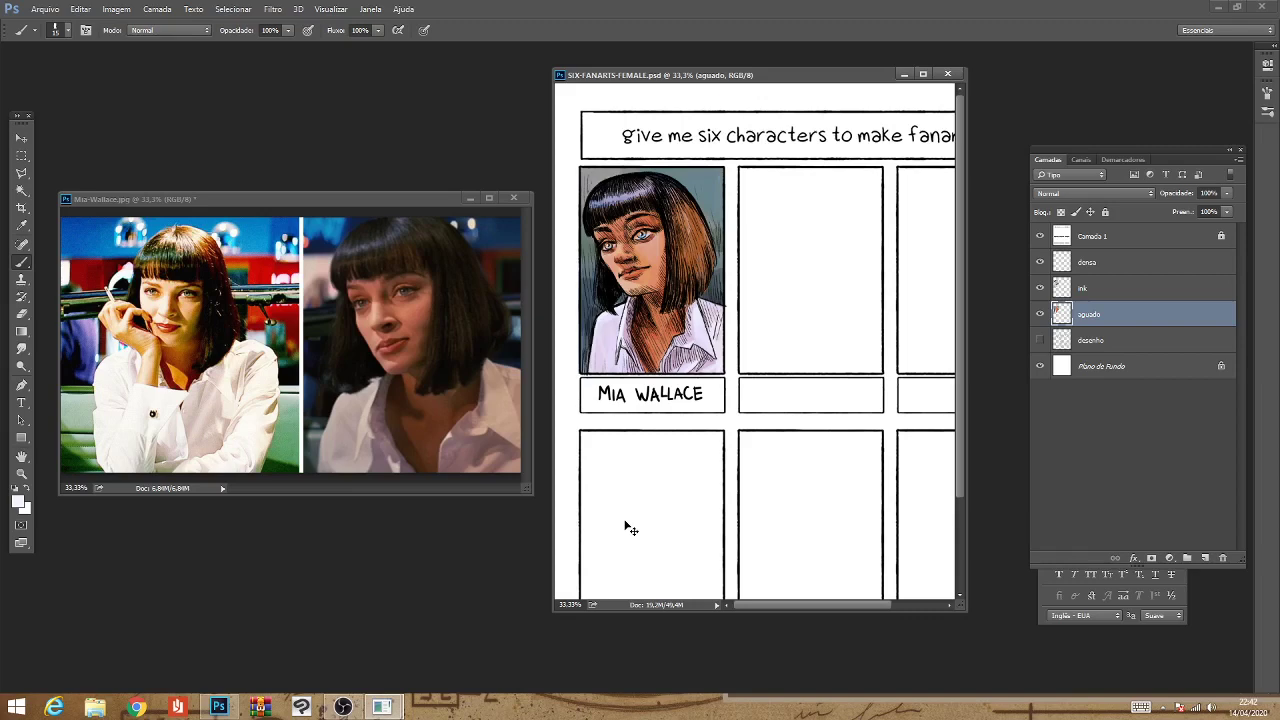
key("ctrl+plus")
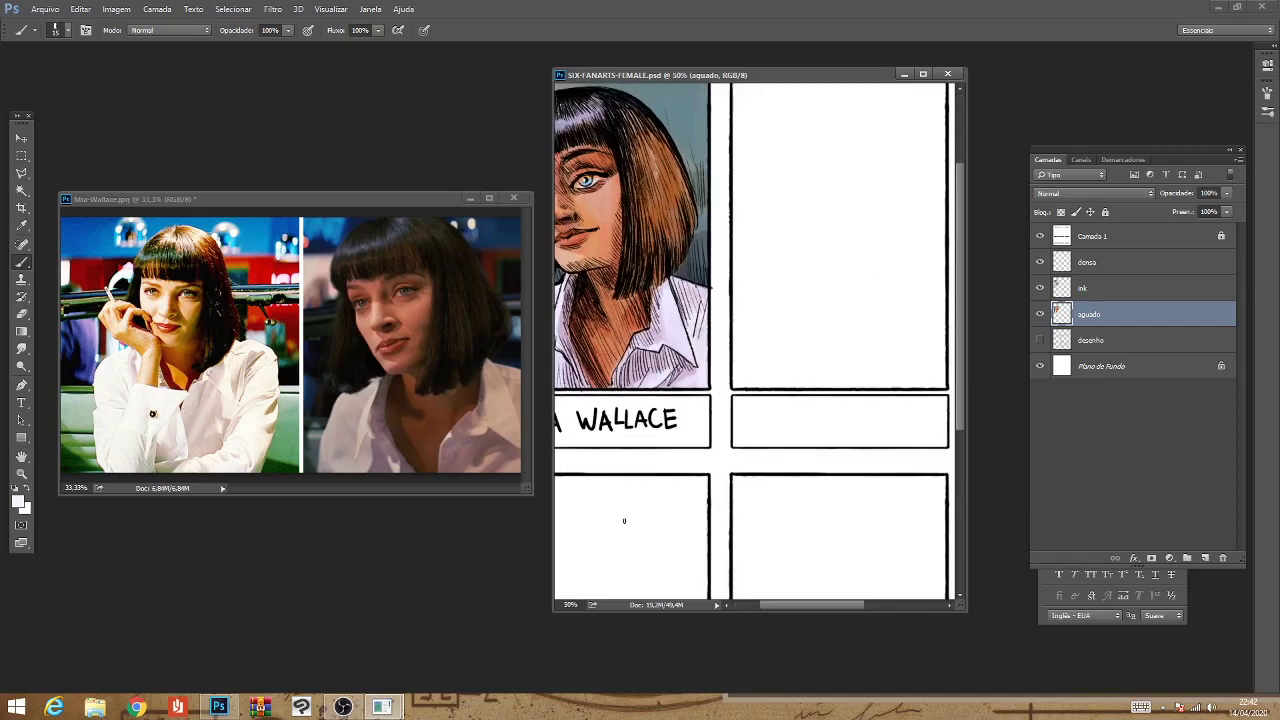
scroll(755, 340, "up", 2)
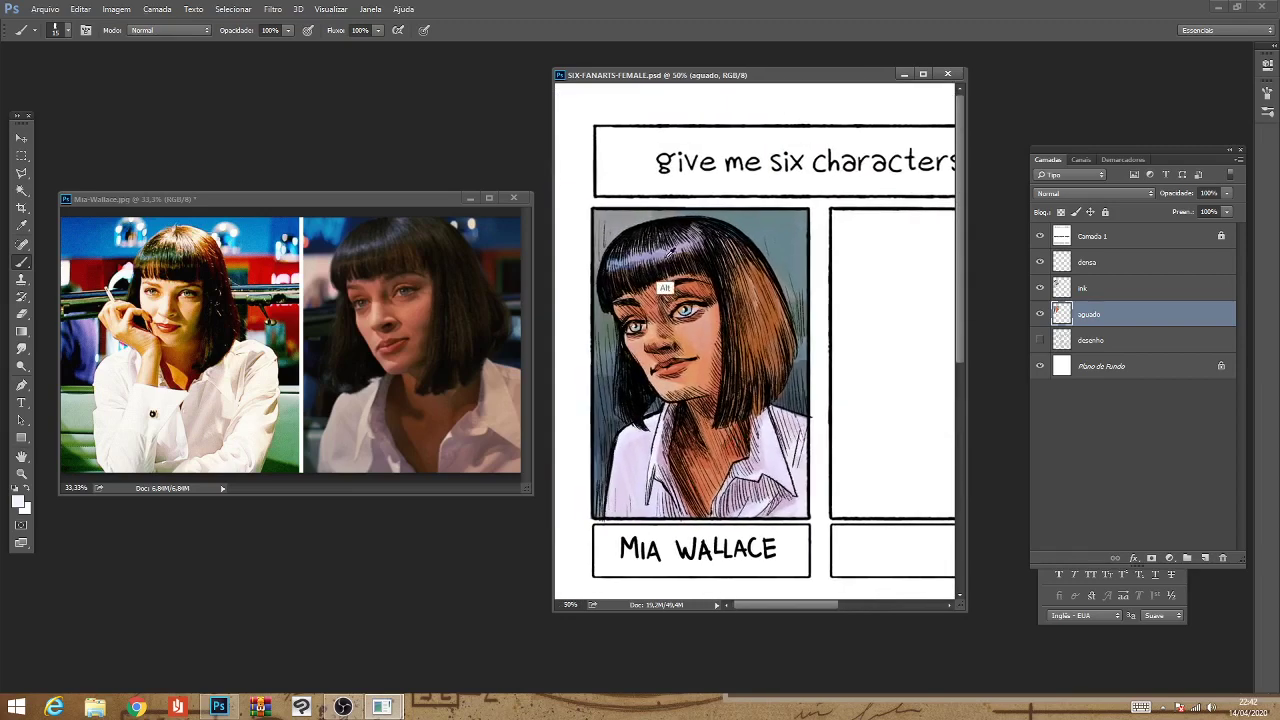
left_click(665, 286, "alt")
left_click_drag(716, 252, 740, 308)
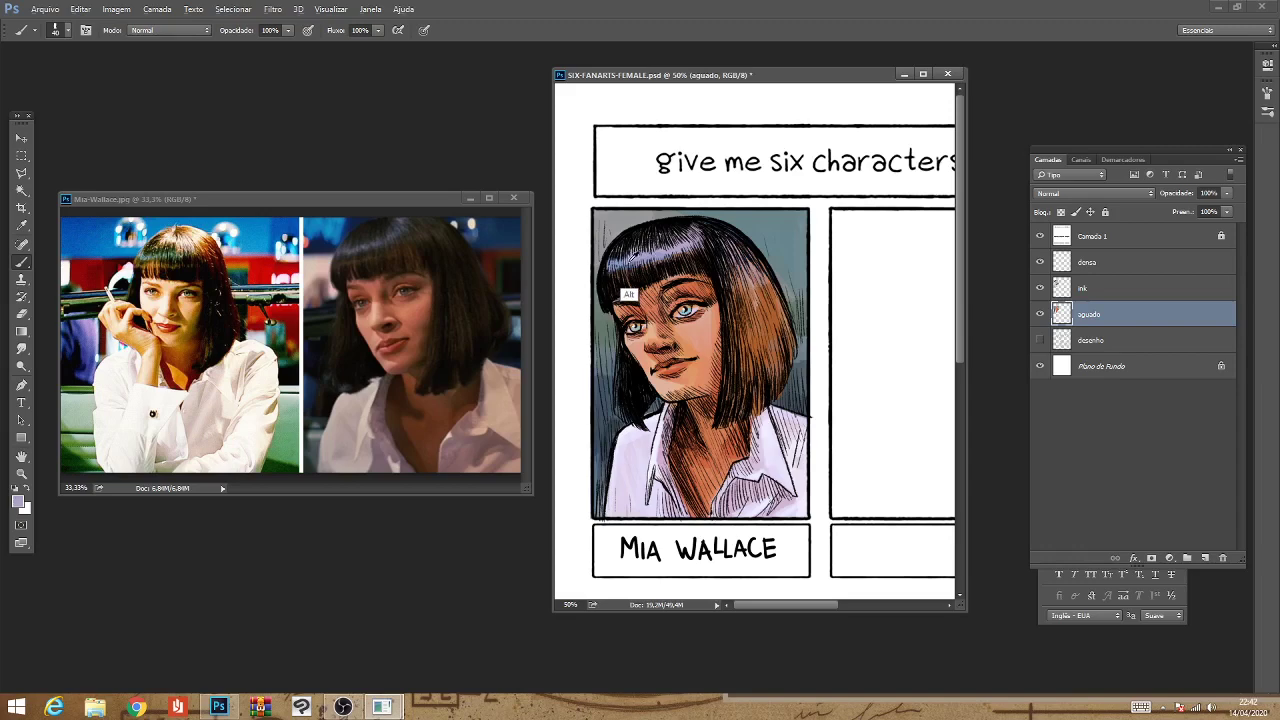
Resample the hair and face colours, take a reddish brown, and stroke the shirt.
left_click(626, 298, "alt")
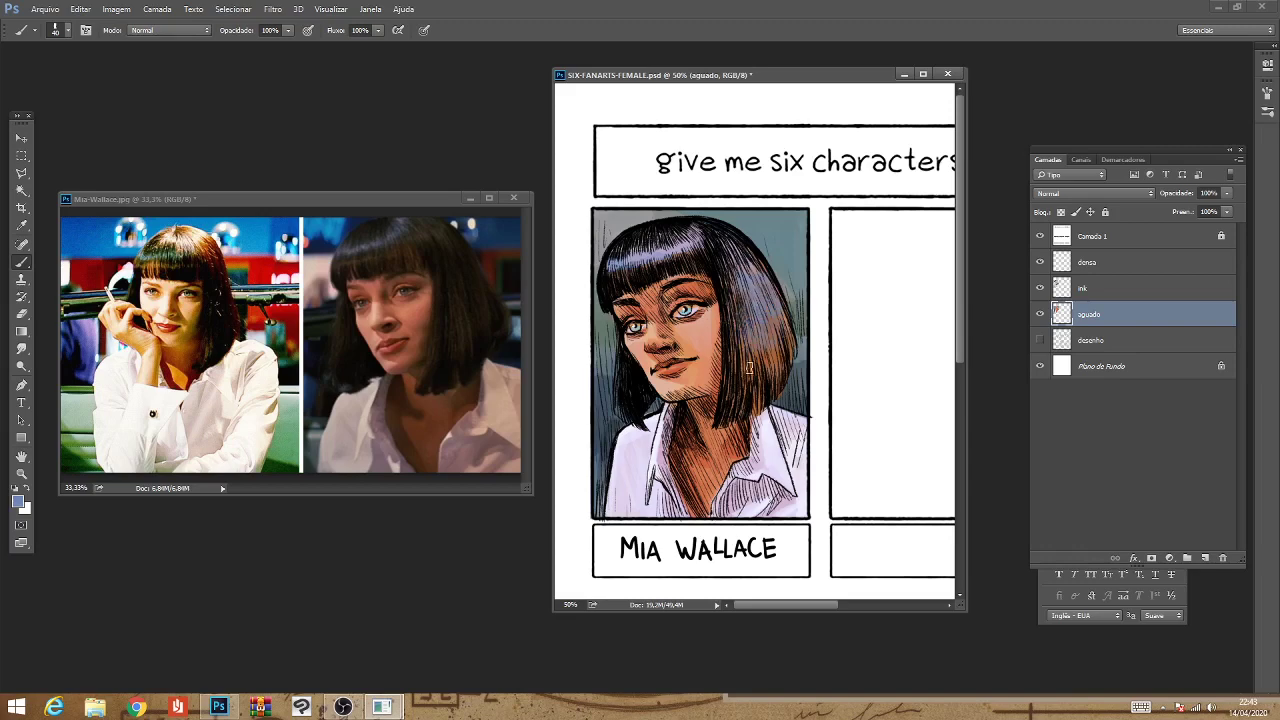
key("alt")
left_click(666, 284, "alt")
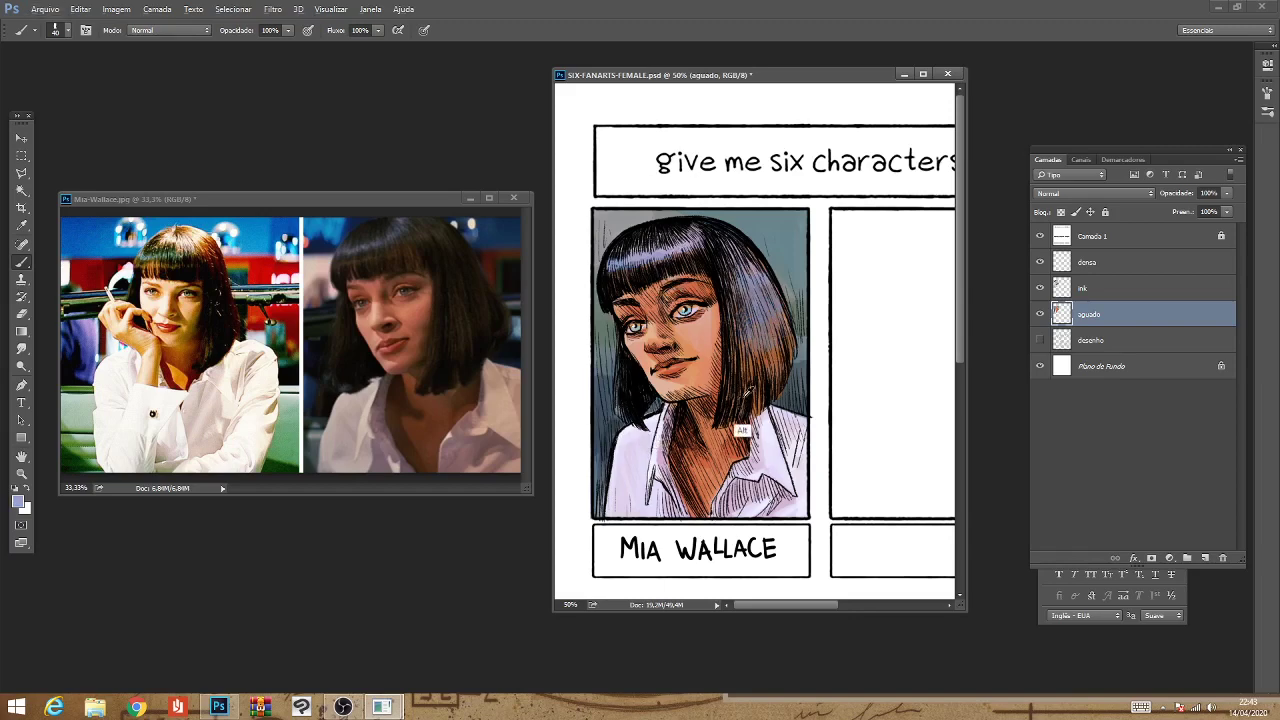
left_click(734, 365, "alt")
left_click_drag(681, 476, 678, 491)
Pick a darker brown and shade Mia's neck, collar and chest.
left_click(20, 503)
left_click_drag(975, 508, 950, 518)
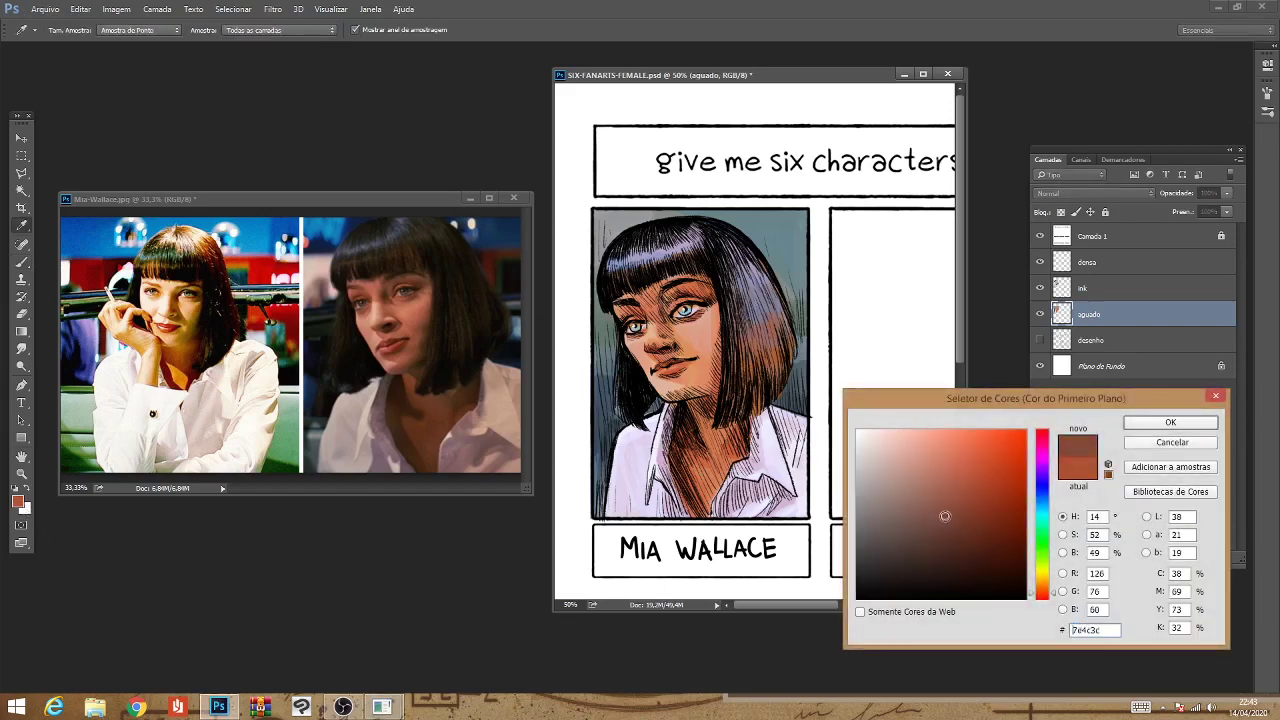
left_click(1143, 422)
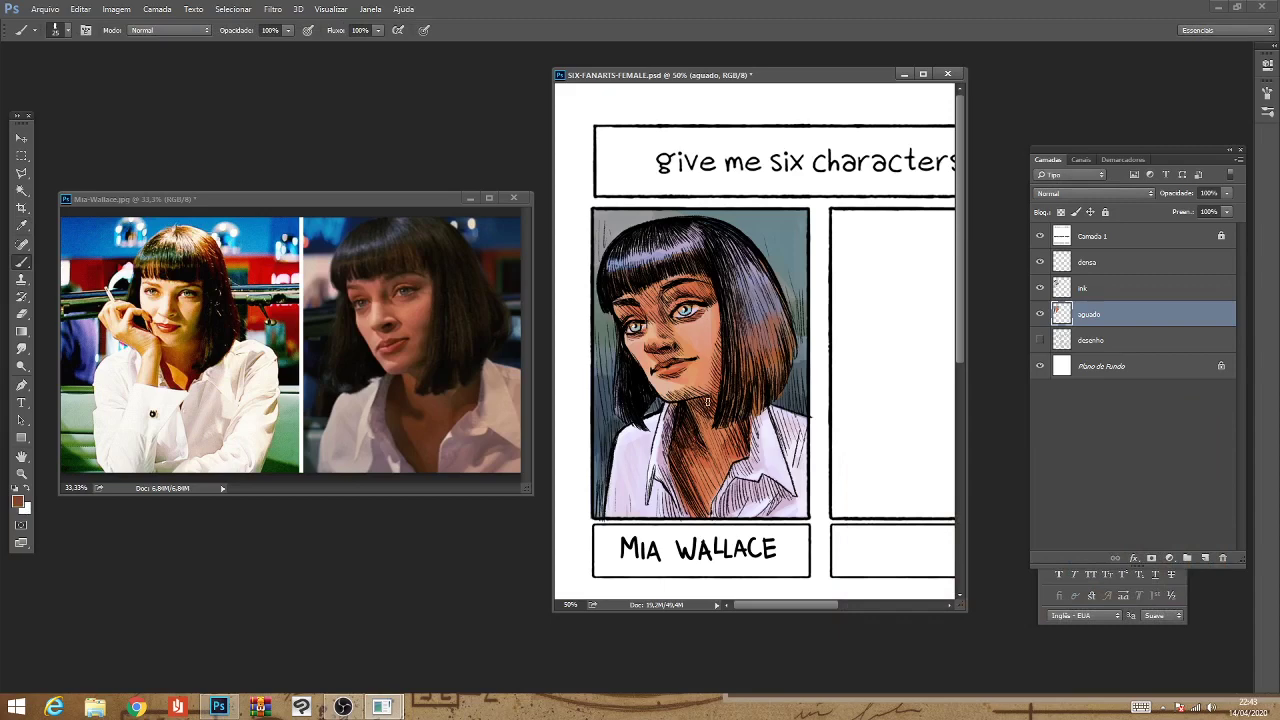
mouse_move(705, 400)
left_mouse_down()
mouse_move(706, 442)
mouse_move(742, 440)
left_mouse_up()
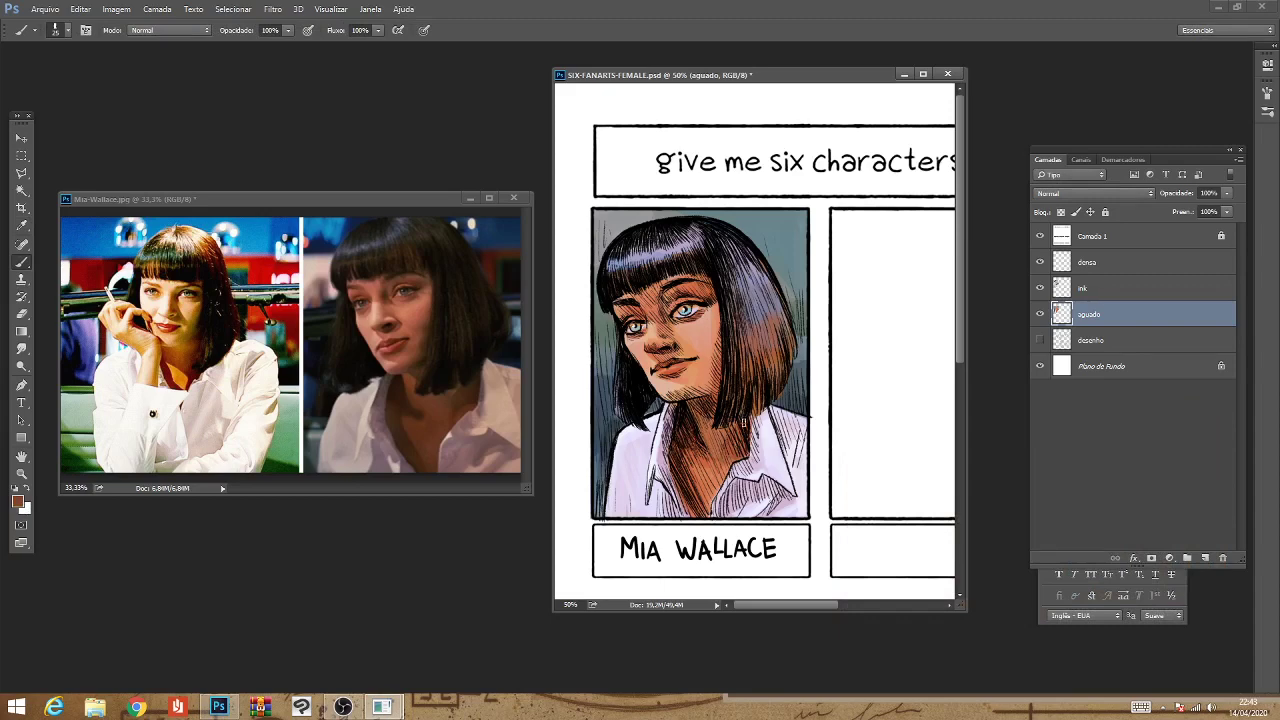
mouse_move(730, 455)
left_mouse_down()
mouse_move(710, 496)
mouse_move(700, 465)
mouse_move(690, 510)
mouse_move(680, 440)
mouse_move(690, 452)
mouse_move(700, 440)
mouse_move(688, 420)
left_mouse_up()
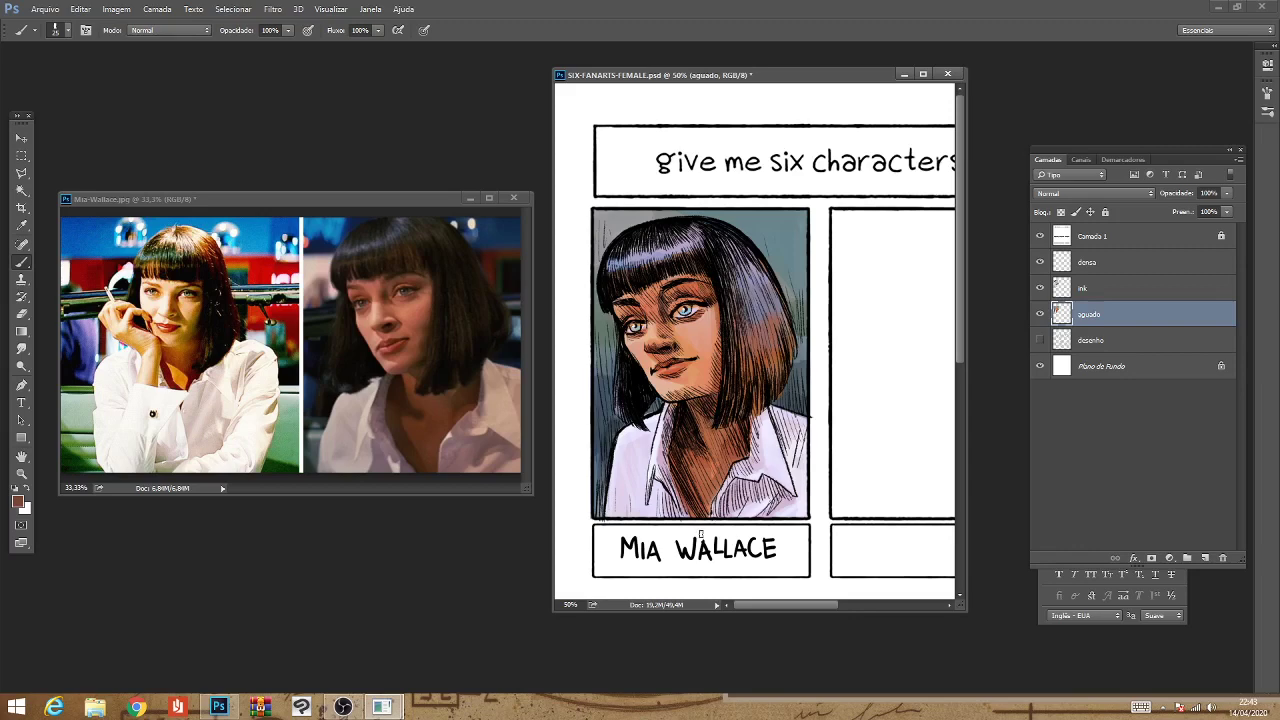
Zoom out to check the whole comic page, then zoom back in on the portrait.
key("ctrl+minus")
key("ctrl+minus")
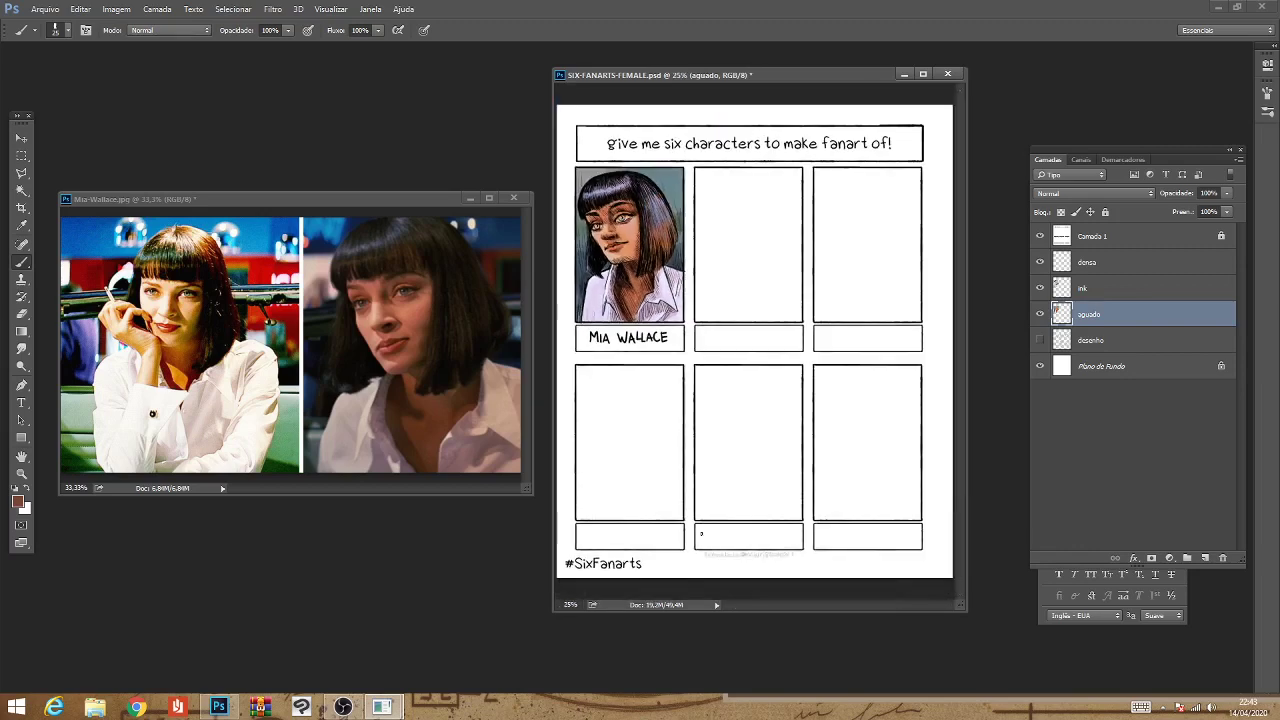
key("ctrl+plus")
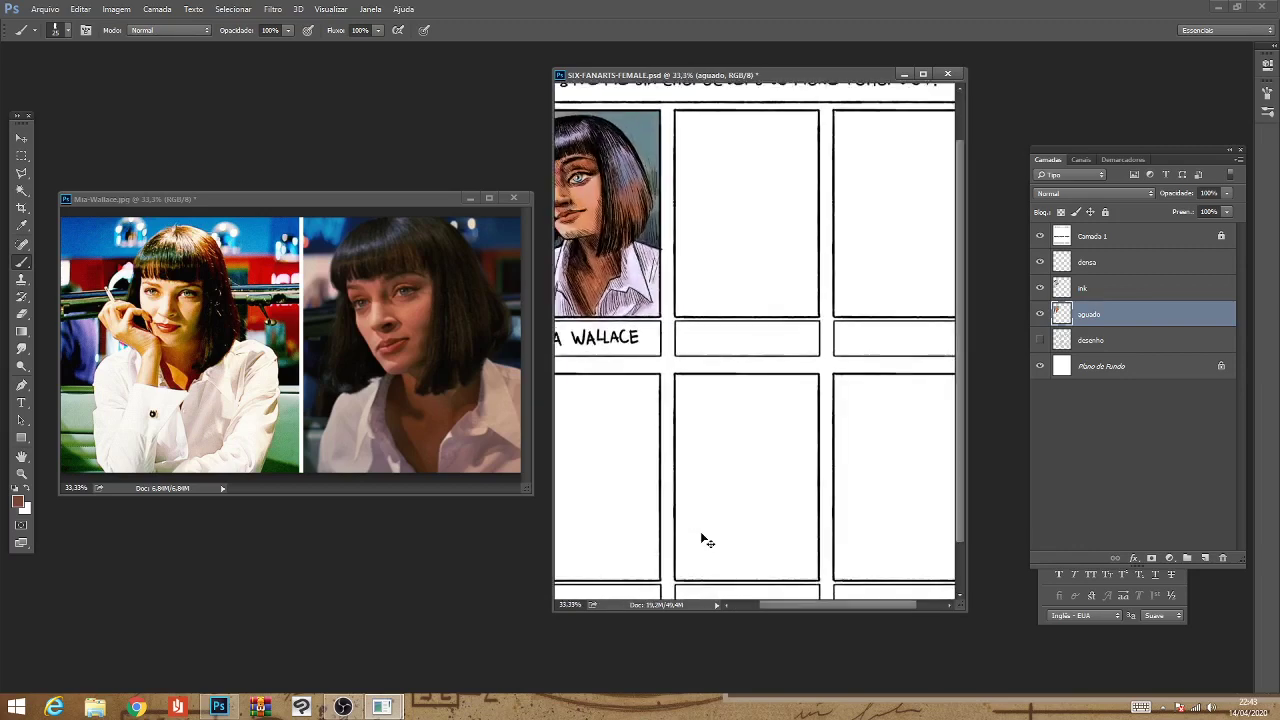
key("ctrl+plus")
scroll(809, 429, "up", 5)
scroll(809, 429, "left", 4)
scroll(786, 412, "up", 1)
scroll(786, 412, "left", 1)
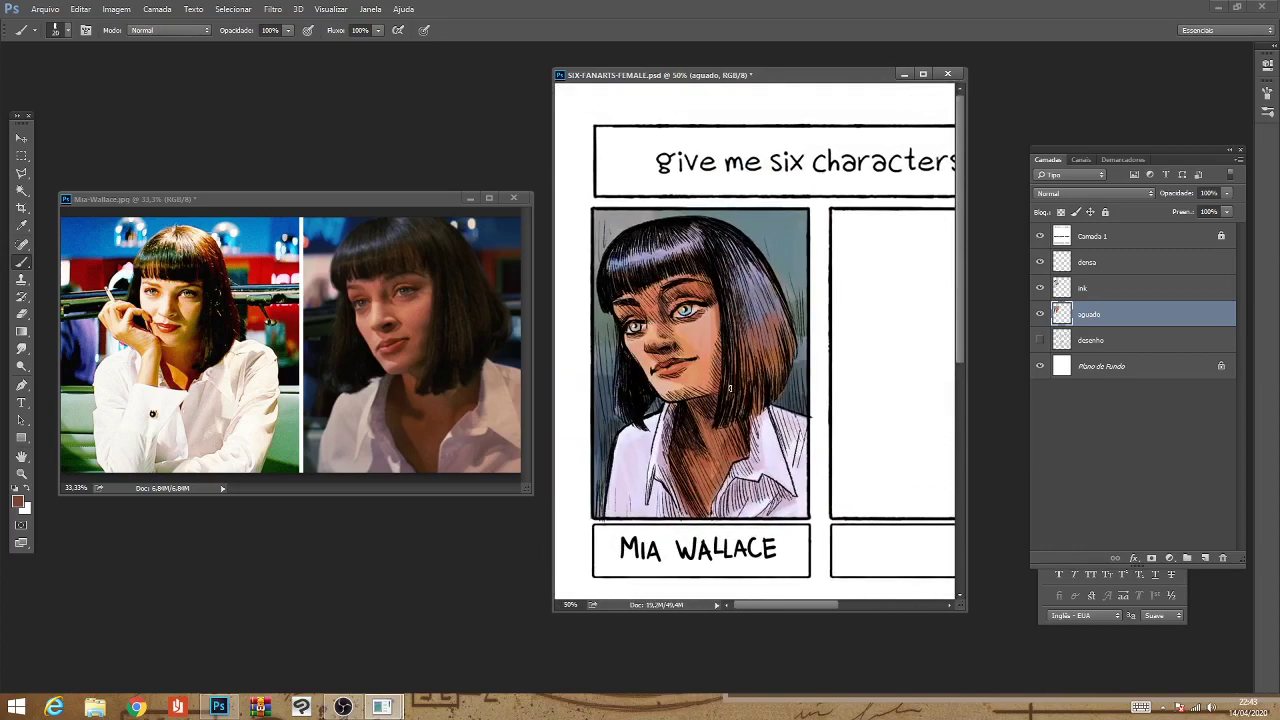
Set the foreground to deep red-brown #742a27 and paint the lips, chin and nose shadow.
left_click(18, 502)
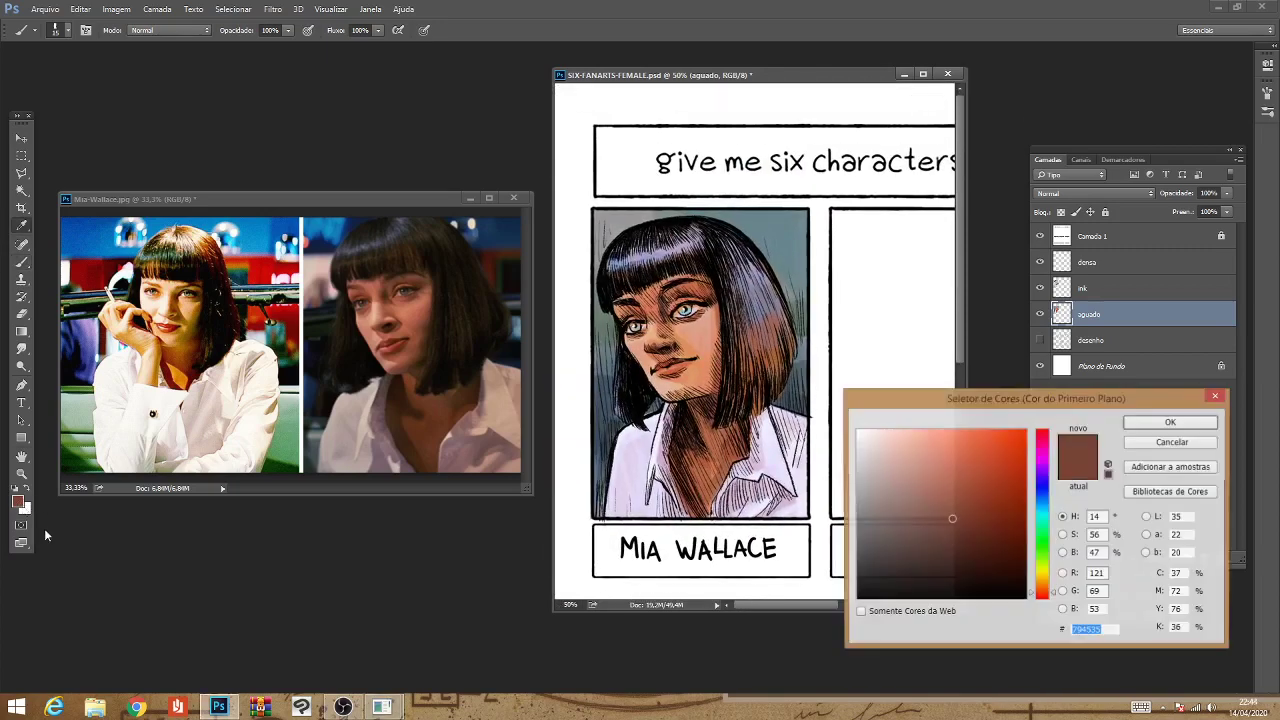
left_click(969, 522)
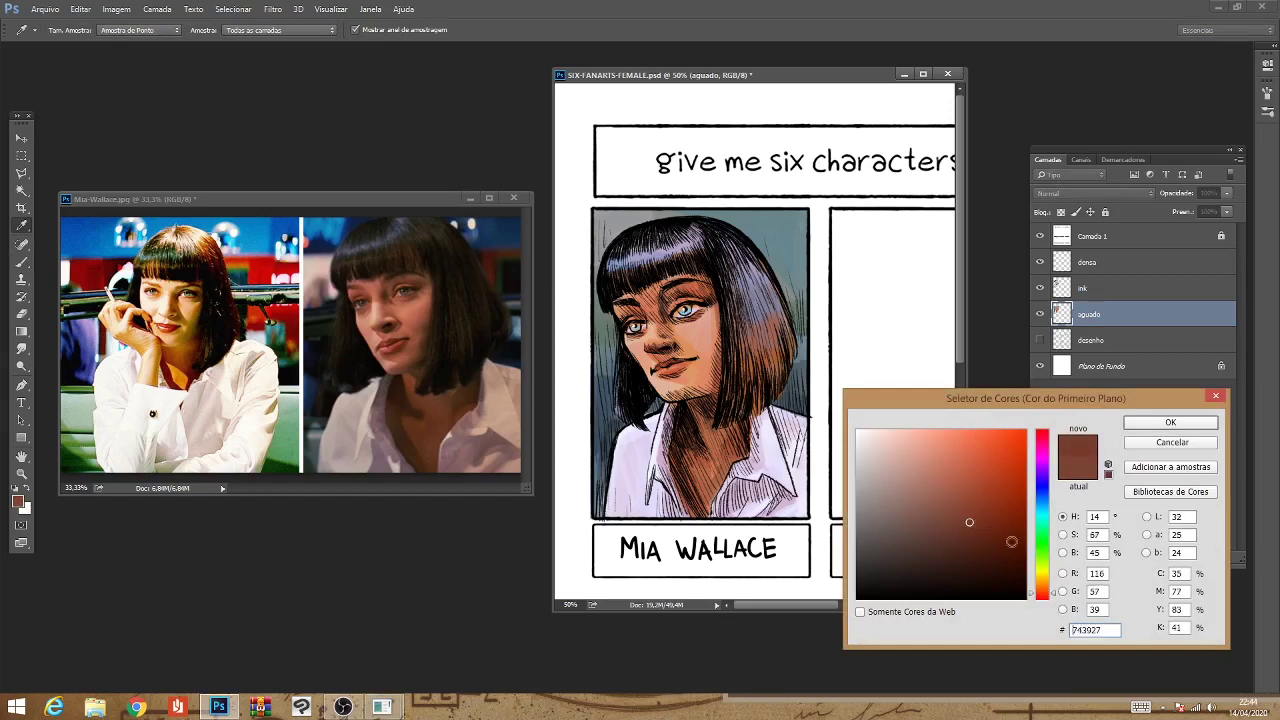
left_click_drag(1054, 594, 1055, 604)
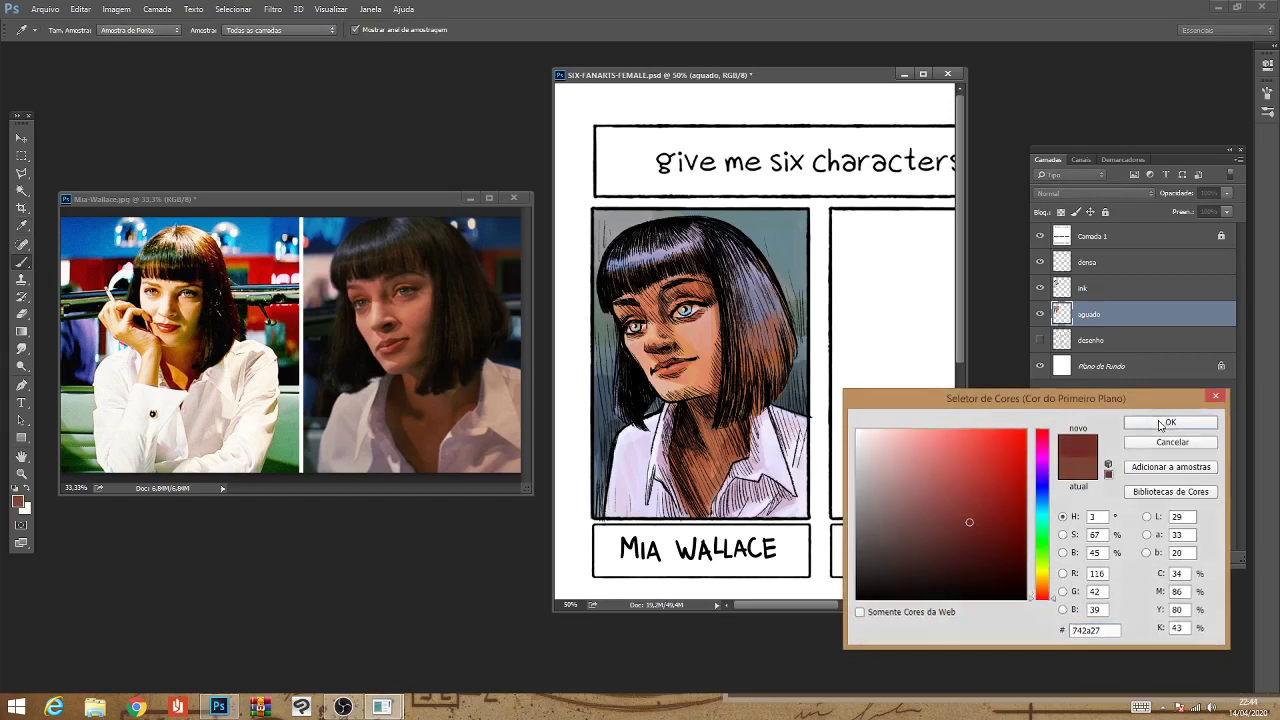
left_click(1162, 423)
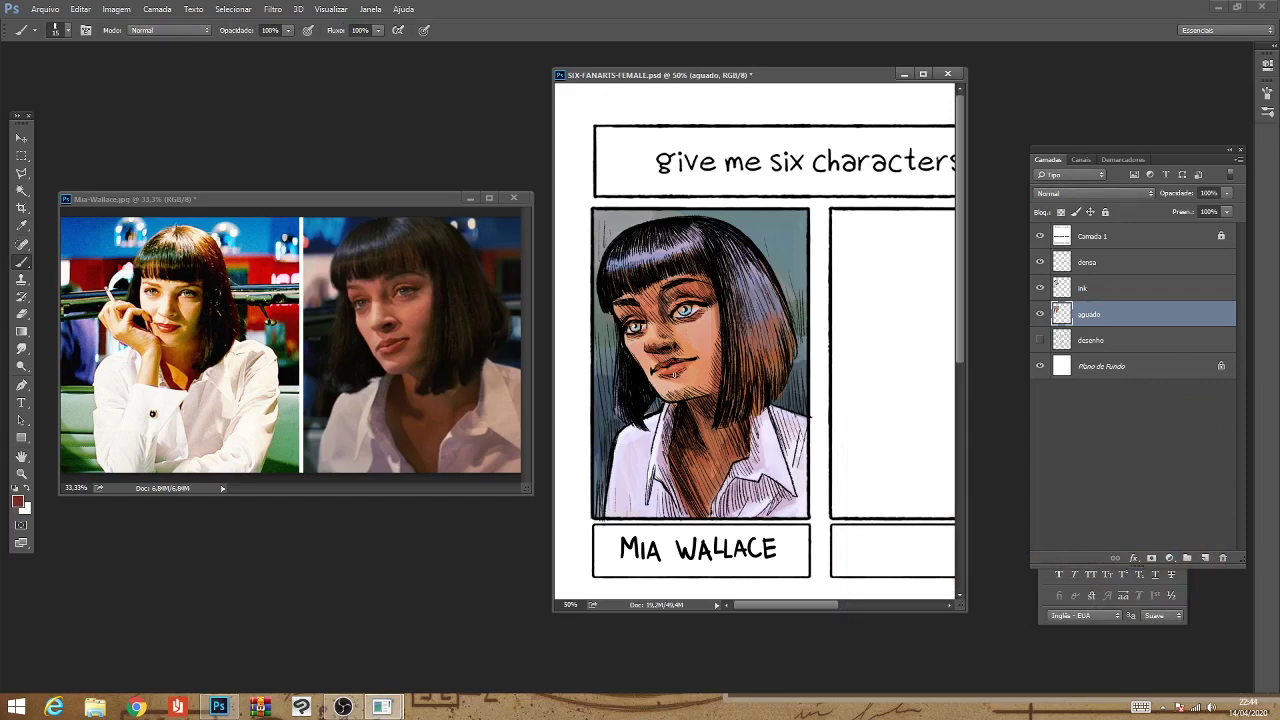
left_click_drag(666, 376, 677, 372)
left_click_drag(698, 357, 653, 380)
left_click_drag(668, 334, 657, 337)
Sample the lighter skin tone, blend it beside the nose, and zoom out to check.
left_click(676, 361, "alt")
left_click_drag(666, 337, 672, 346)
left_click(654, 394, "alt")
key("ctrl+minus")
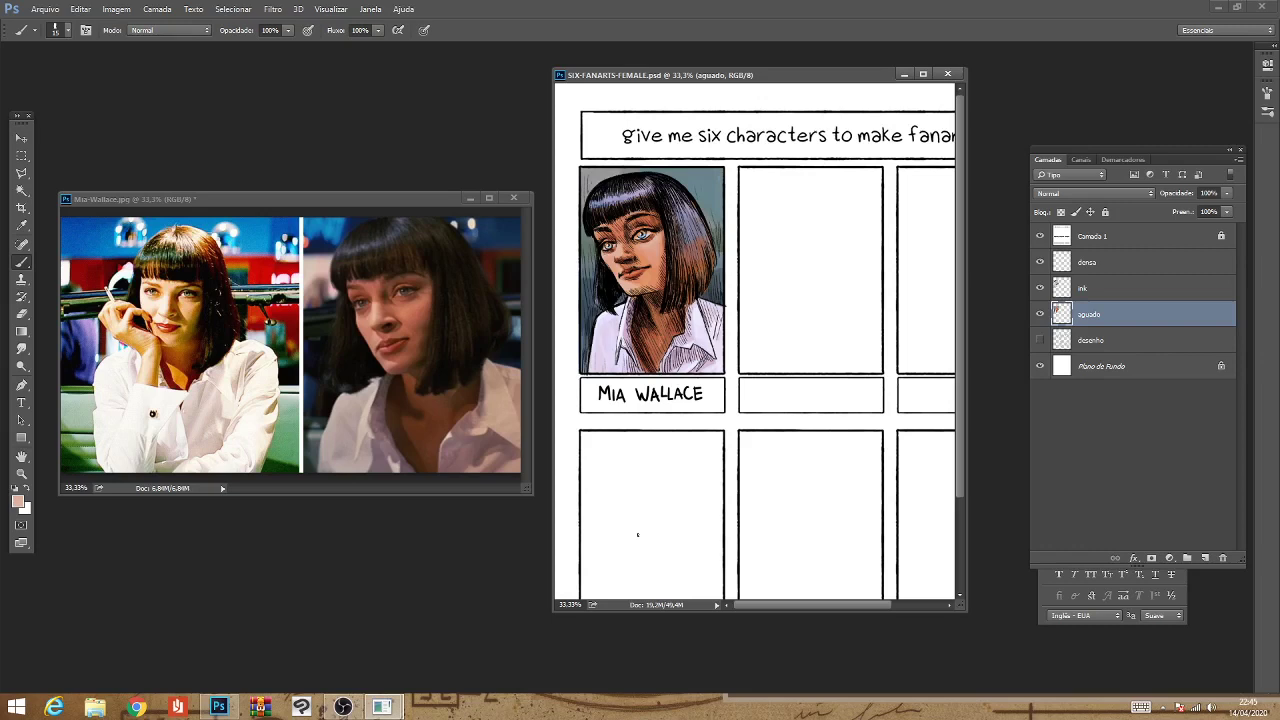
Reset the colours to black and white and make white the painting colour.
key("ctrl+plus")
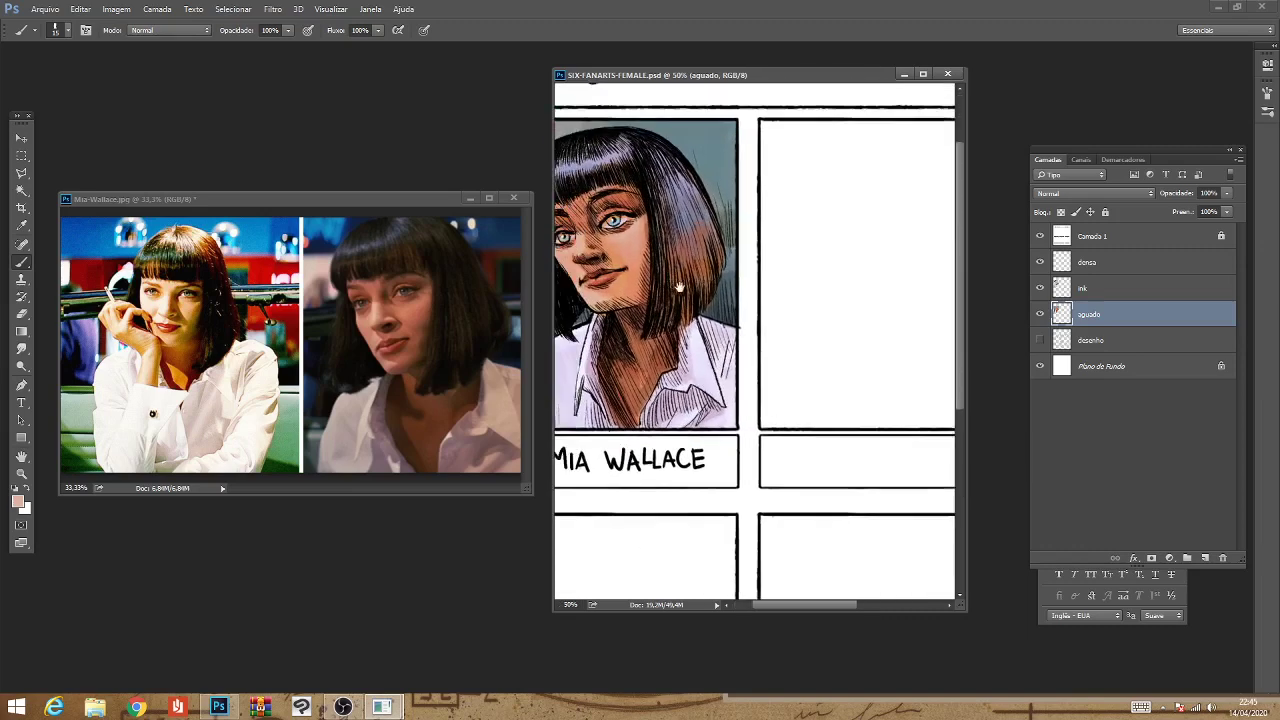
key("d")
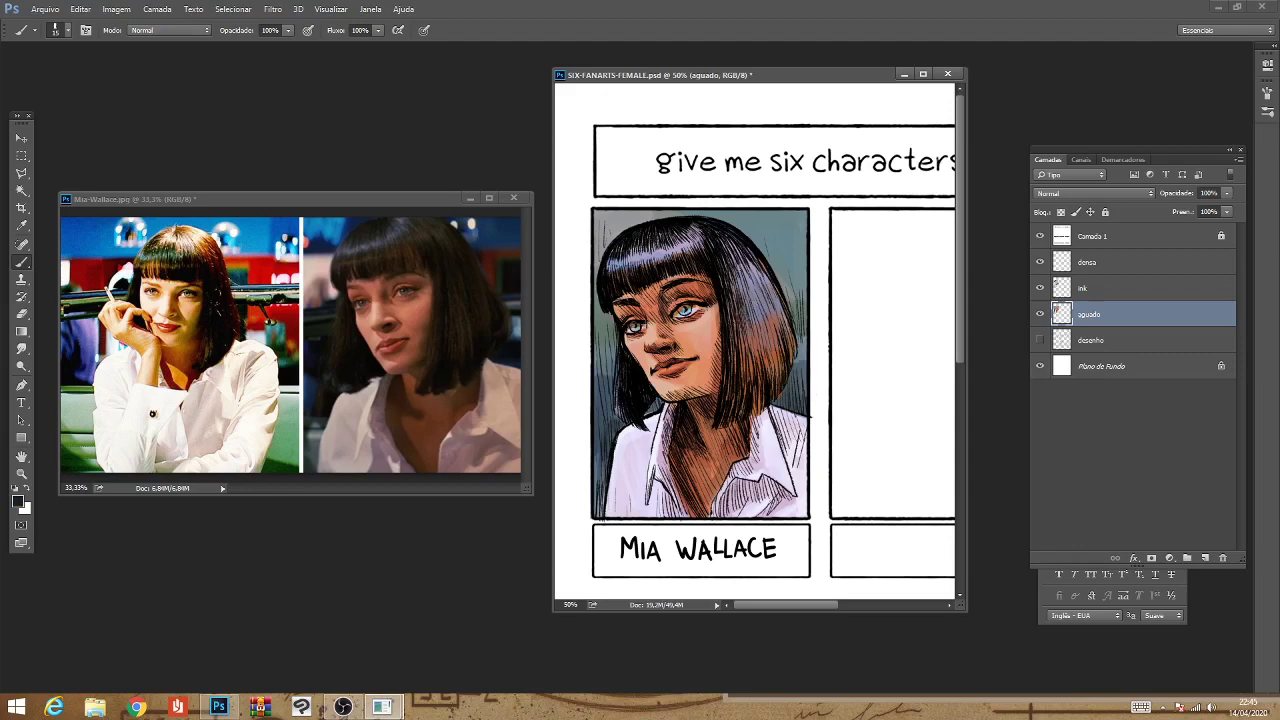
key("x")
Centre the view on the portrait, enlarge the brush to about 30, and sample a dark tone.
key("ctrl+minus")
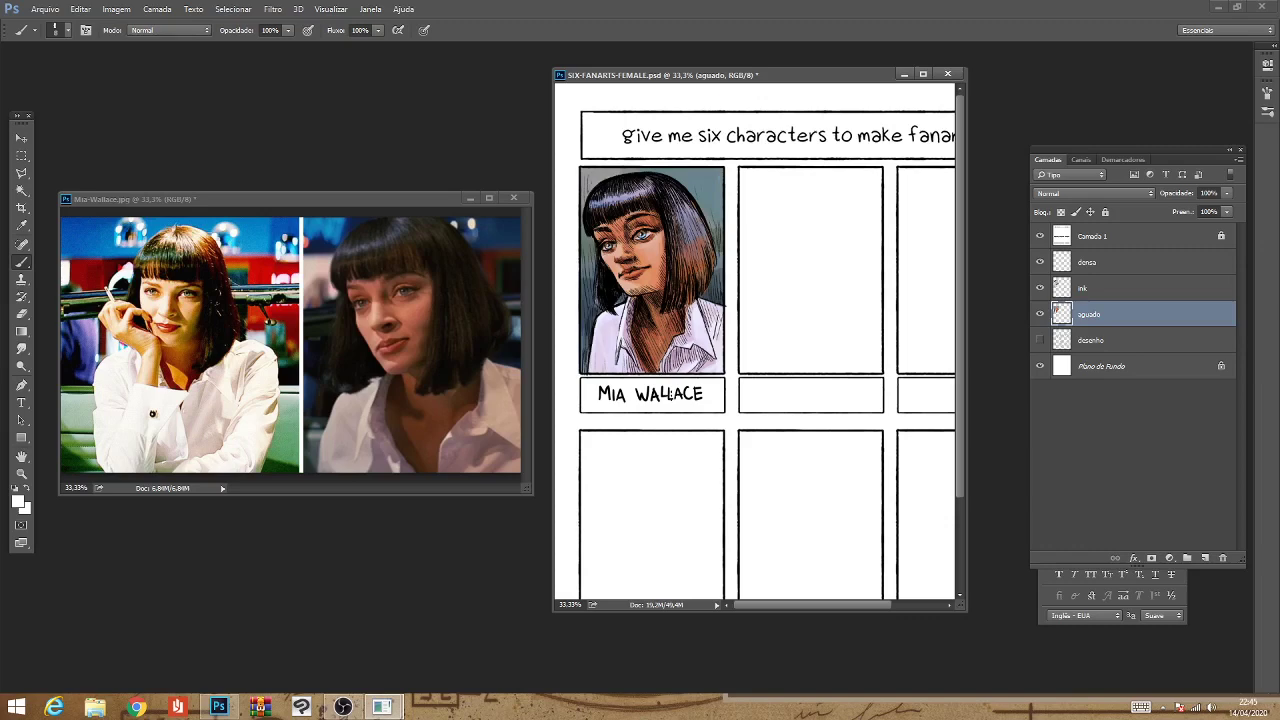
scroll(670, 393, "down", 1)
scroll(670, 393, "up", 1)
scroll(670, 393, "up", 1)
mouse_move(670, 393)
left_mouse_down()
mouse_move(789, 398)
mouse_move(829, 428)
left_mouse_up()
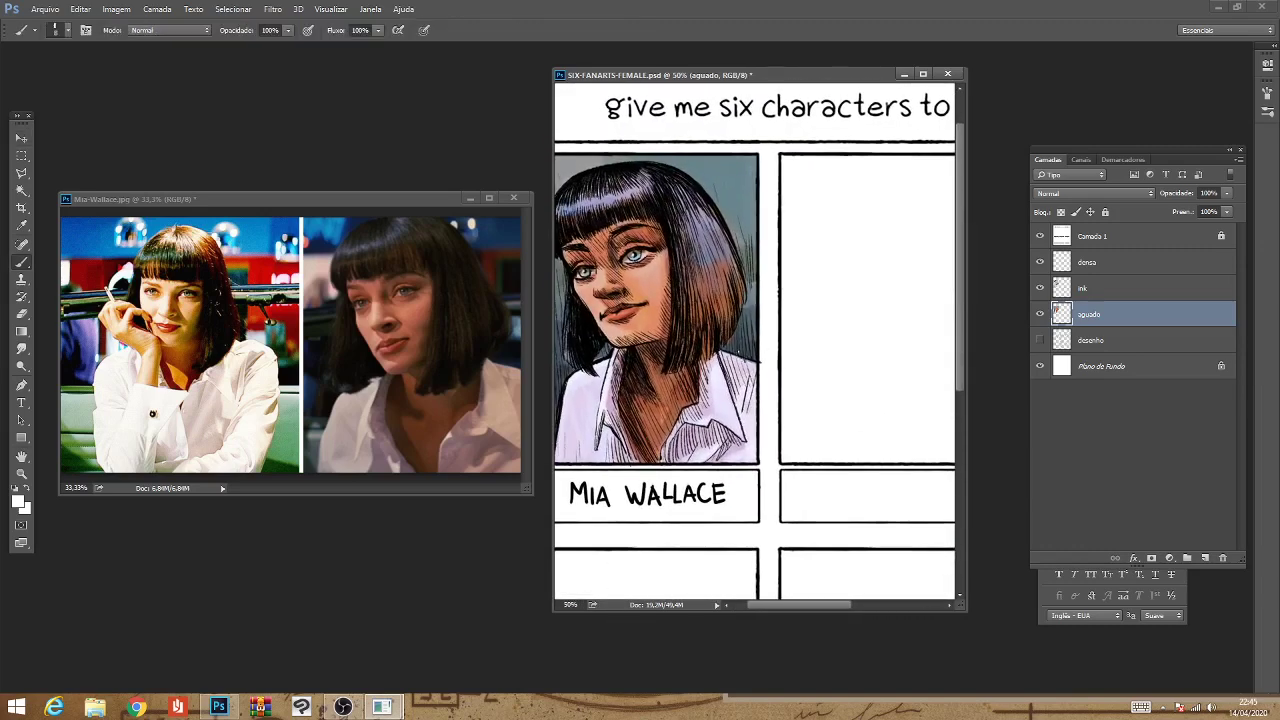
key("bracketright")
left_click_drag(740, 385, 776, 363)
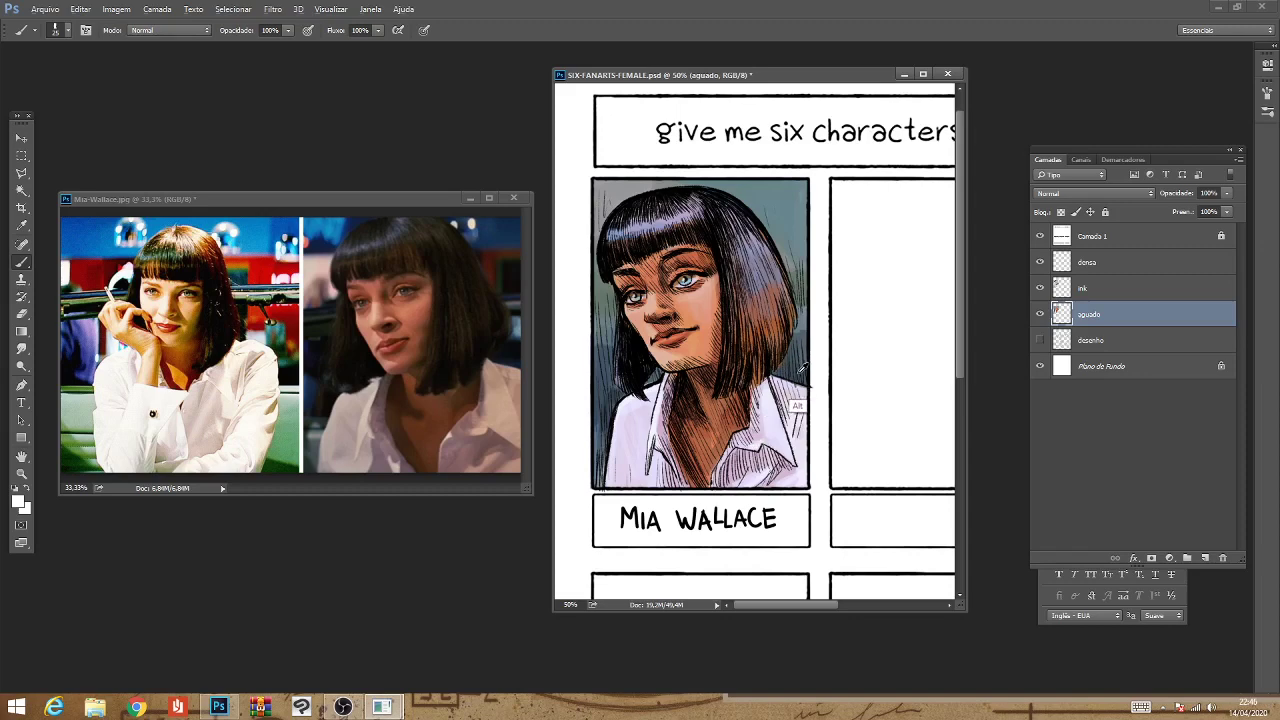
left_click(798, 407, "alt")
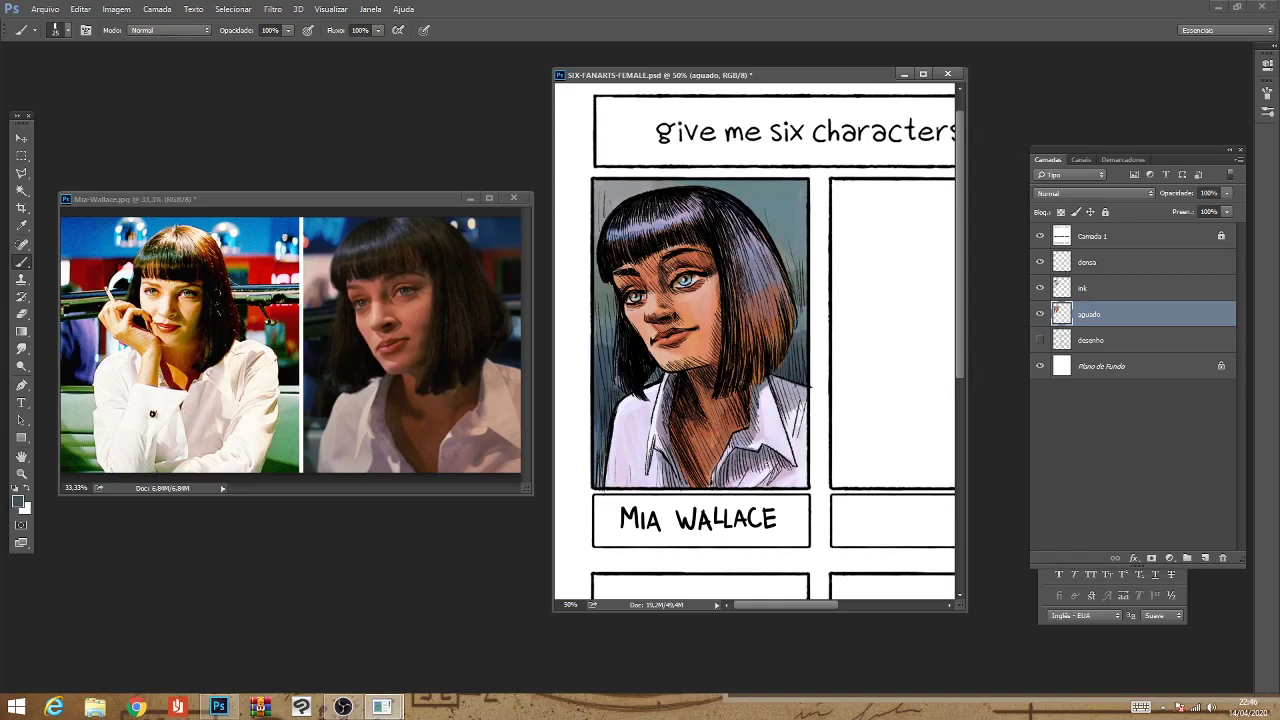
Brush dark strokes on the shirt and hair's lower edge, then sample brighter and brown hair tones.
left_click_drag(780, 474, 791, 449)
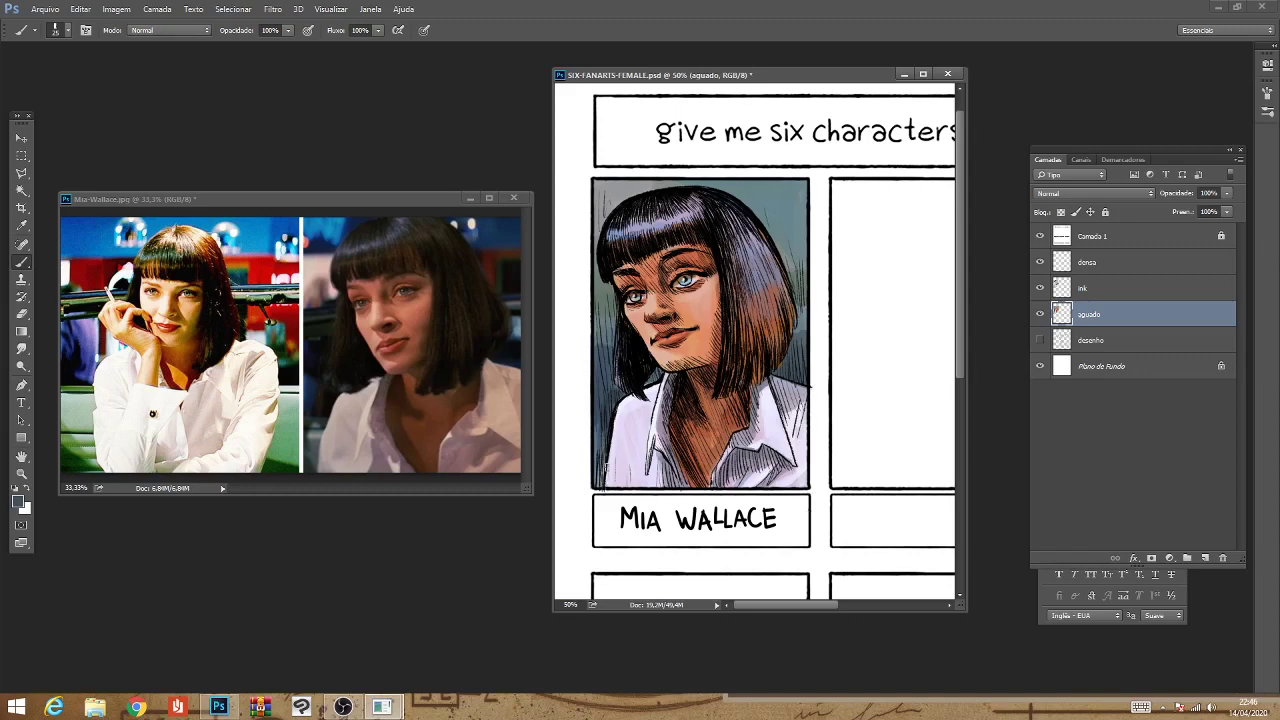
mouse_move(606, 487)
left_mouse_down()
mouse_move(614, 445)
mouse_move(653, 484)
left_mouse_up()
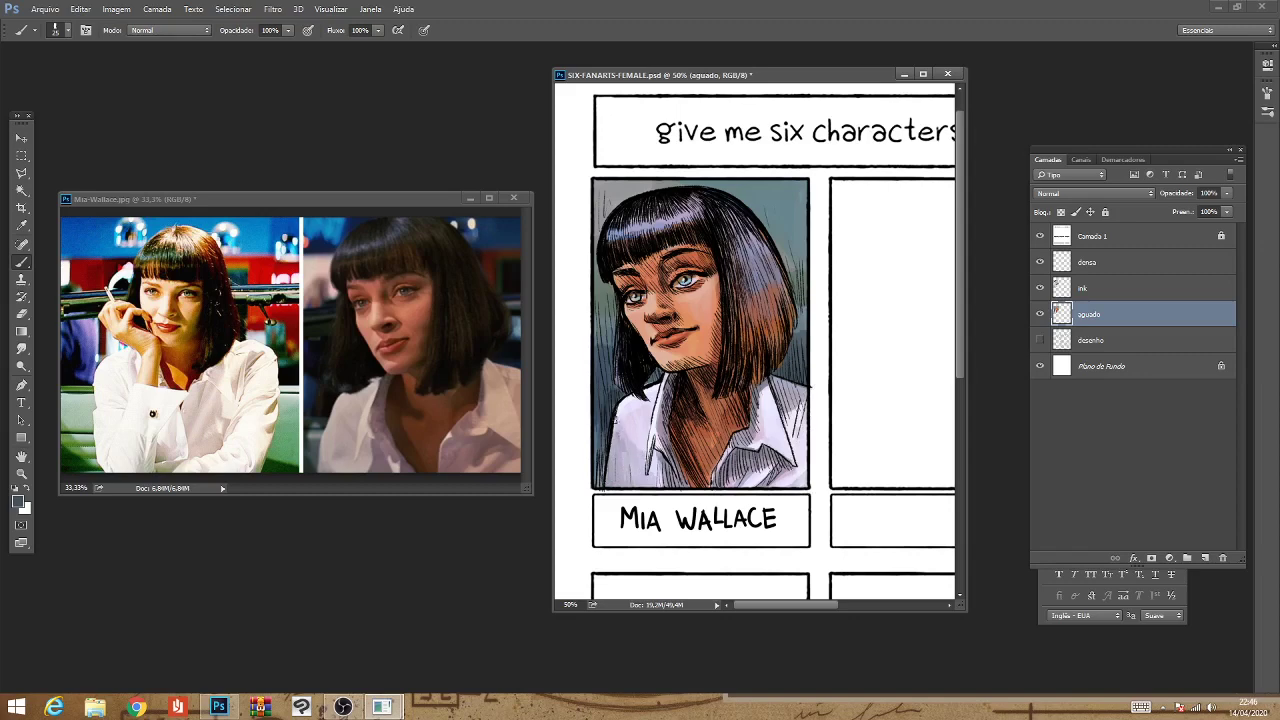
key("alt")
left_click(631, 432, "alt")
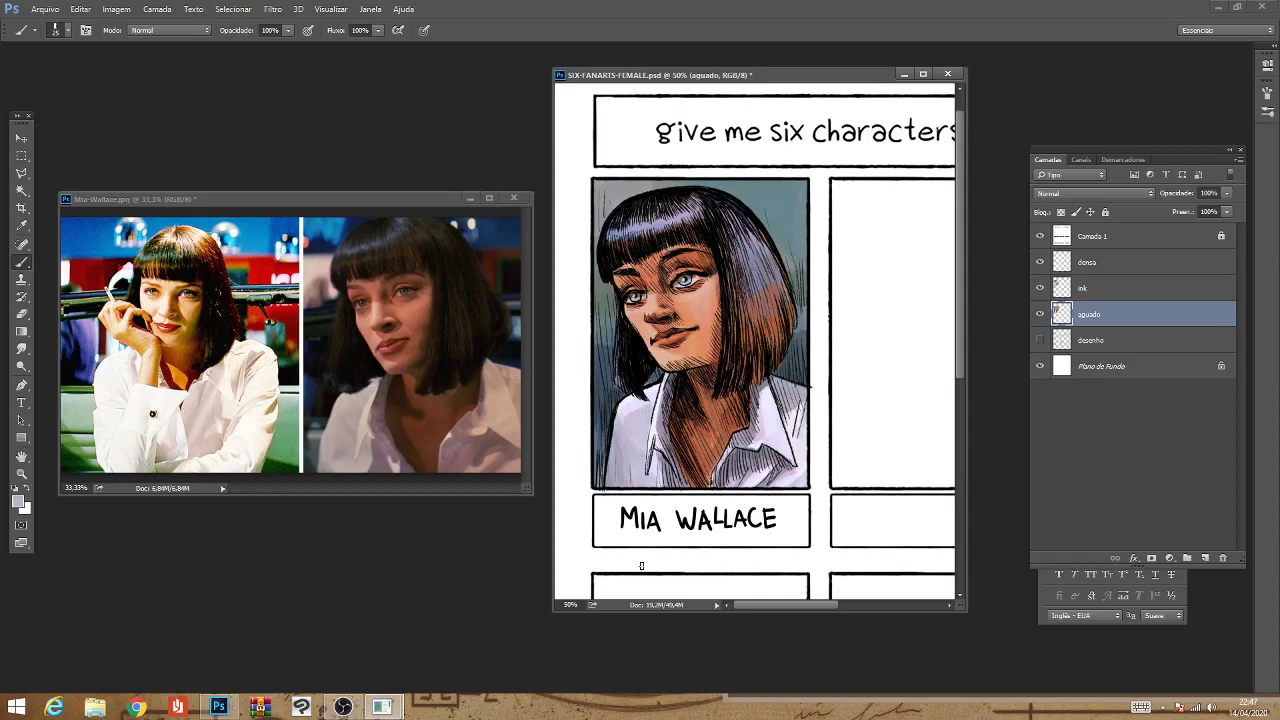
left_click(788, 385, "alt")
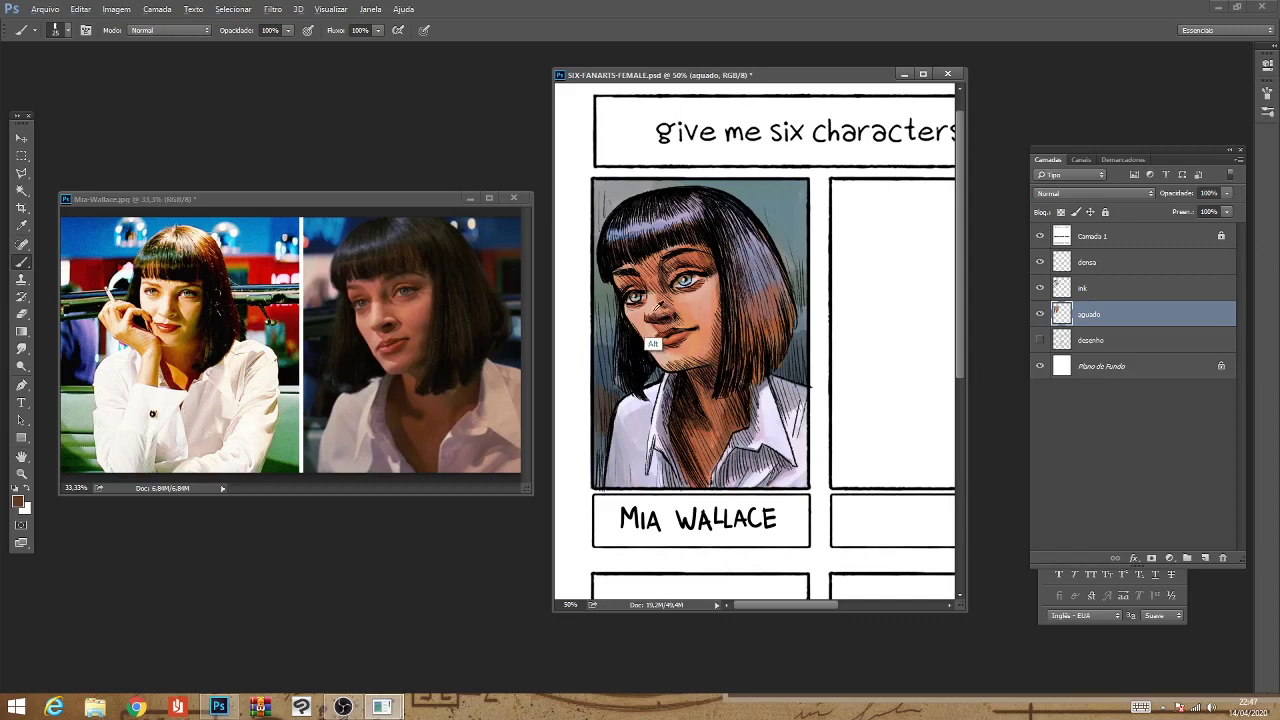
Sample the skin, set the foreground to reddish #c95a3a, and brush it across the nose bridge.
key("alt")
left_click(705, 434, "alt")
left_click(712, 300, "alt")
left_click(17, 502)
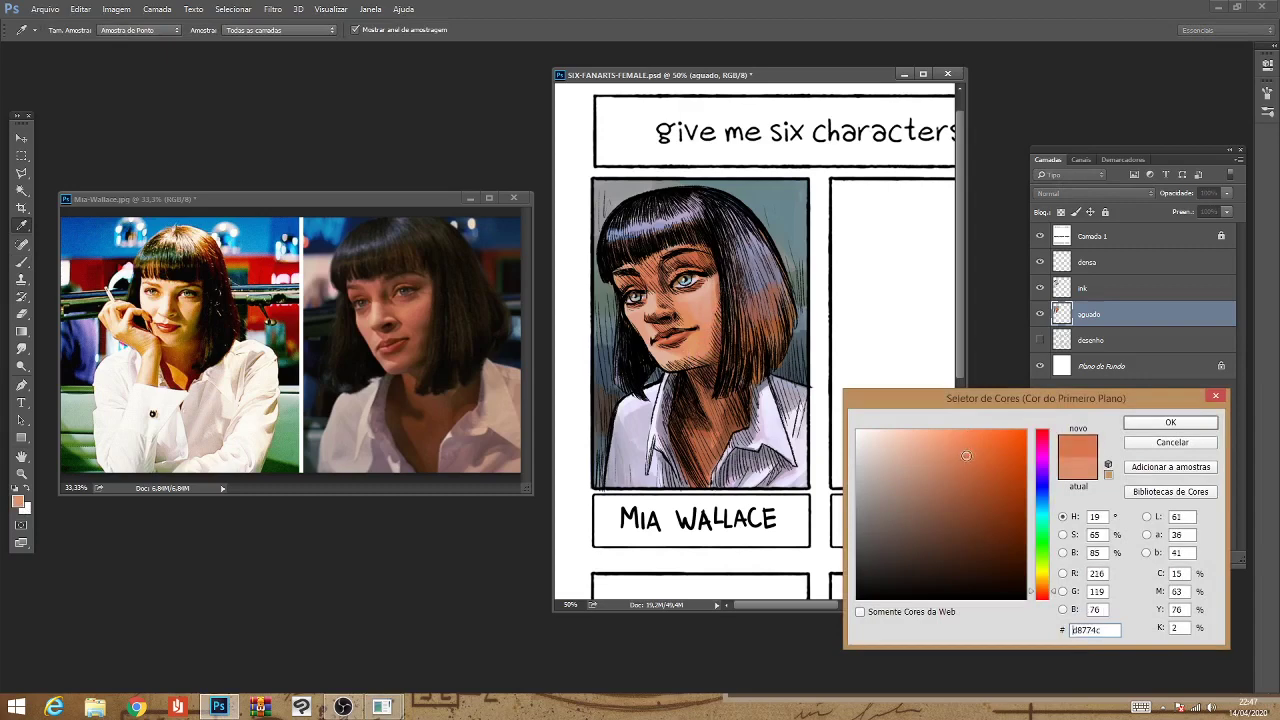
left_click(1044, 592)
left_click(977, 466)
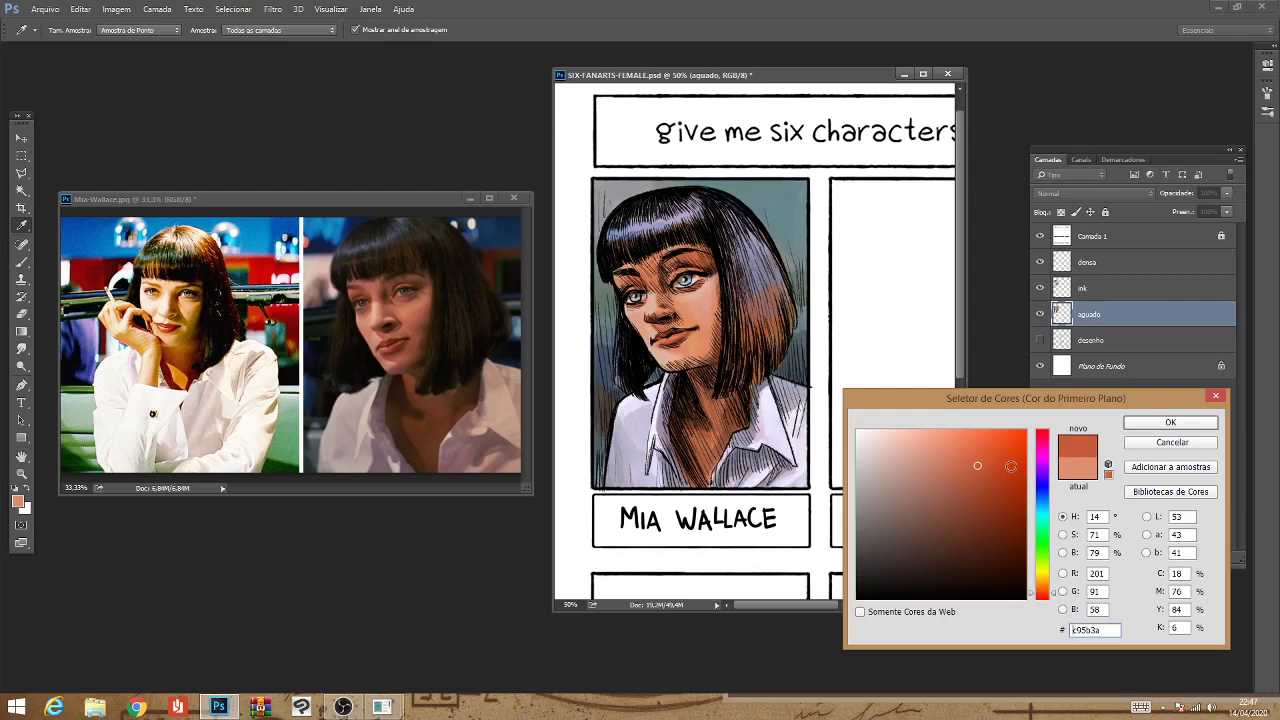
left_click(1170, 422)
key("b")
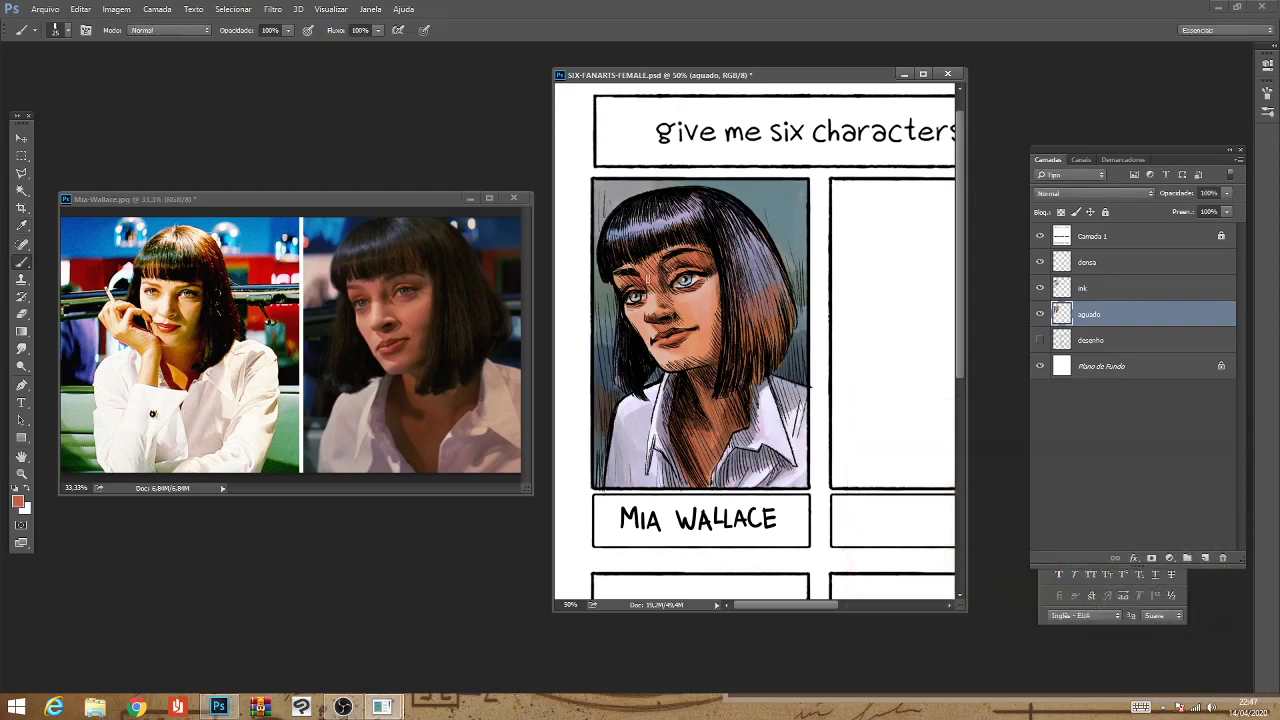
left_click_drag(655, 282, 667, 293)
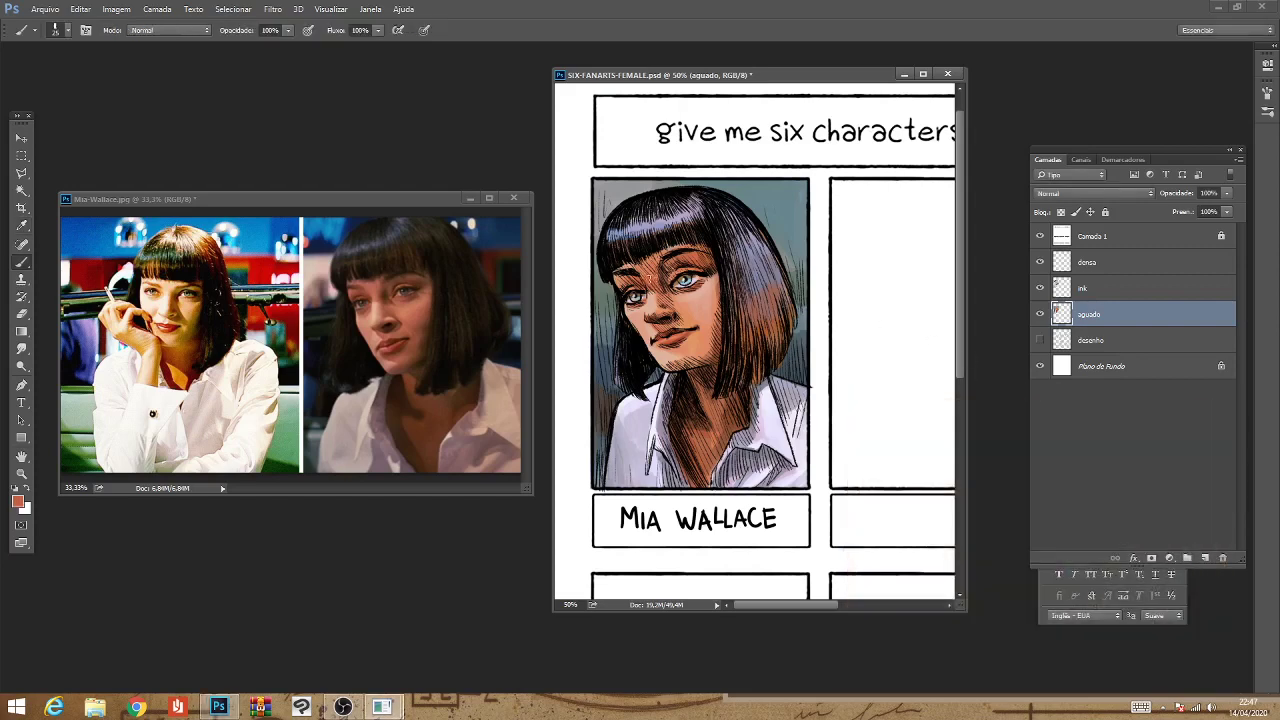
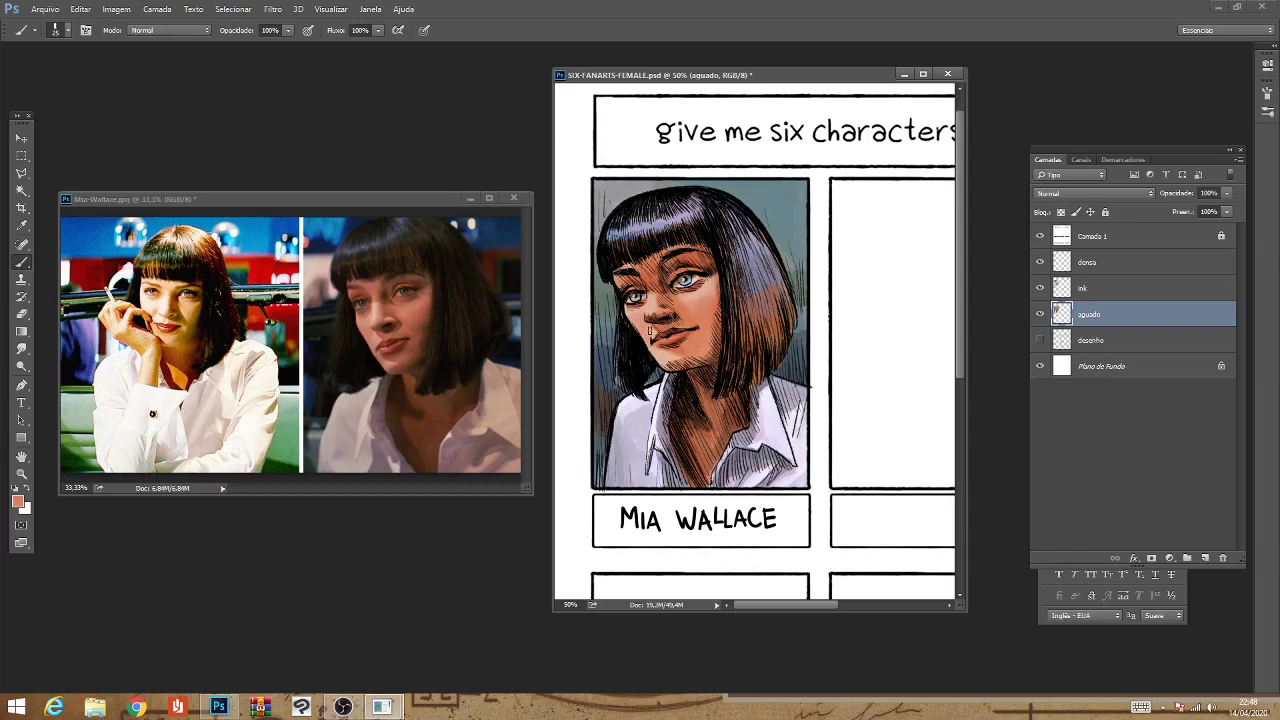
Set the foreground colour to a lighter peach skin tone.
left_click(19, 504)
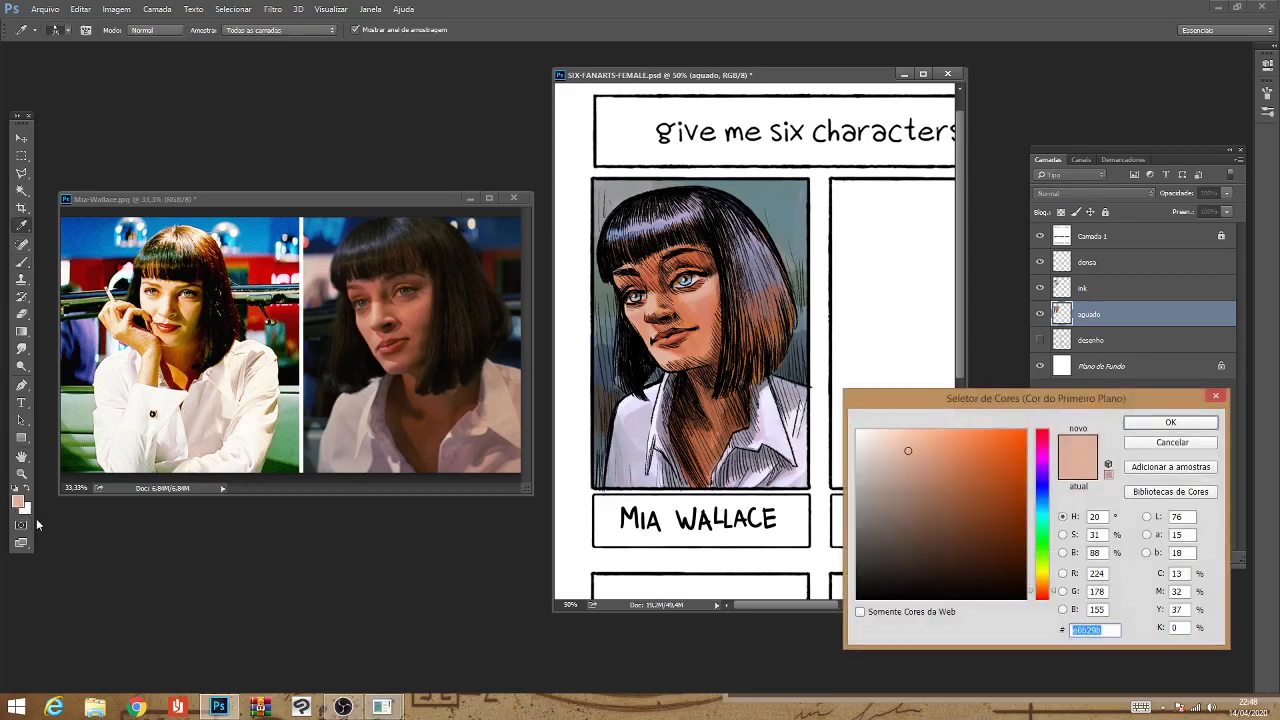
left_click(894, 431)
left_click(1170, 422)
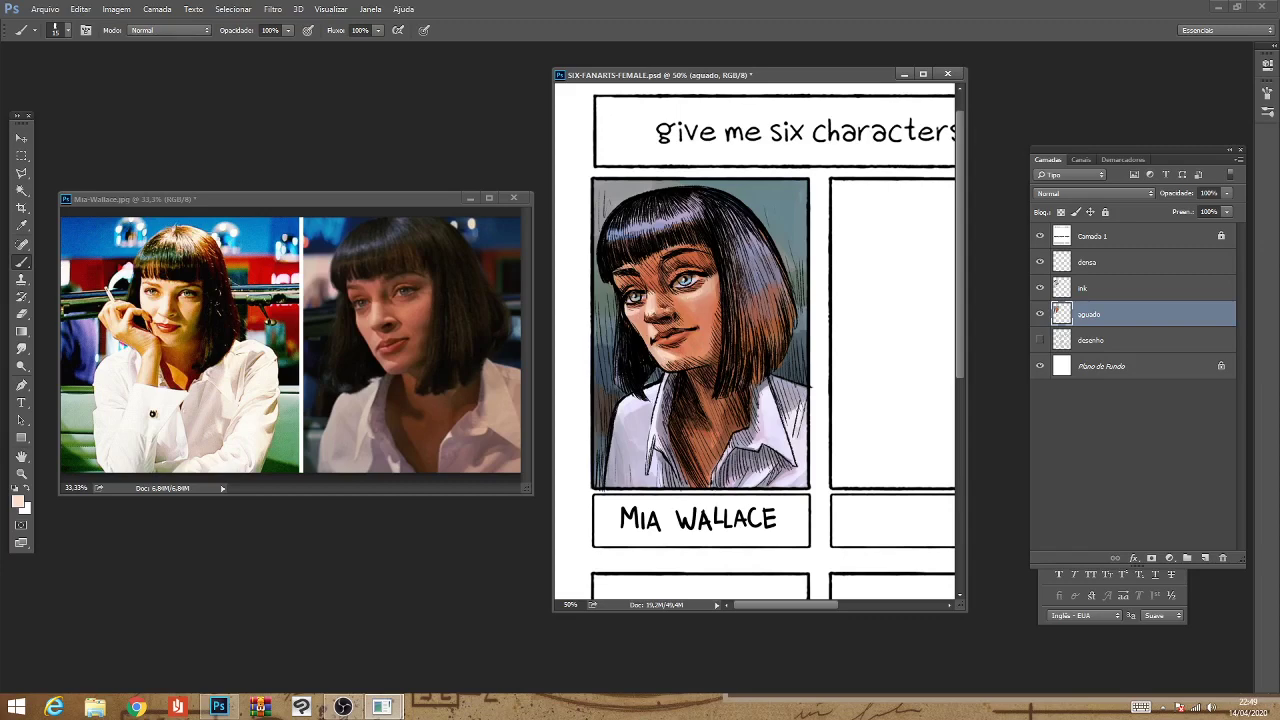
Zoom out to 33.33% and sample black from Mia's hair.
key("ctrl+minus")
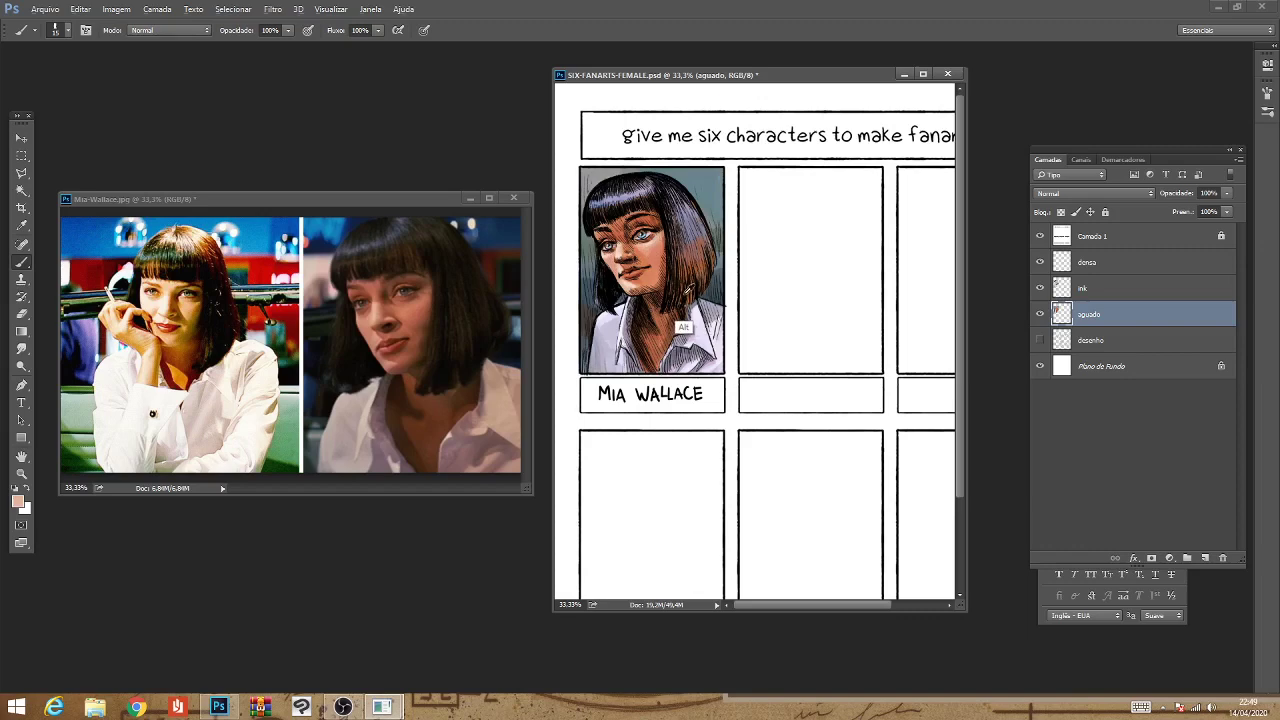
left_click(690, 296, "alt")
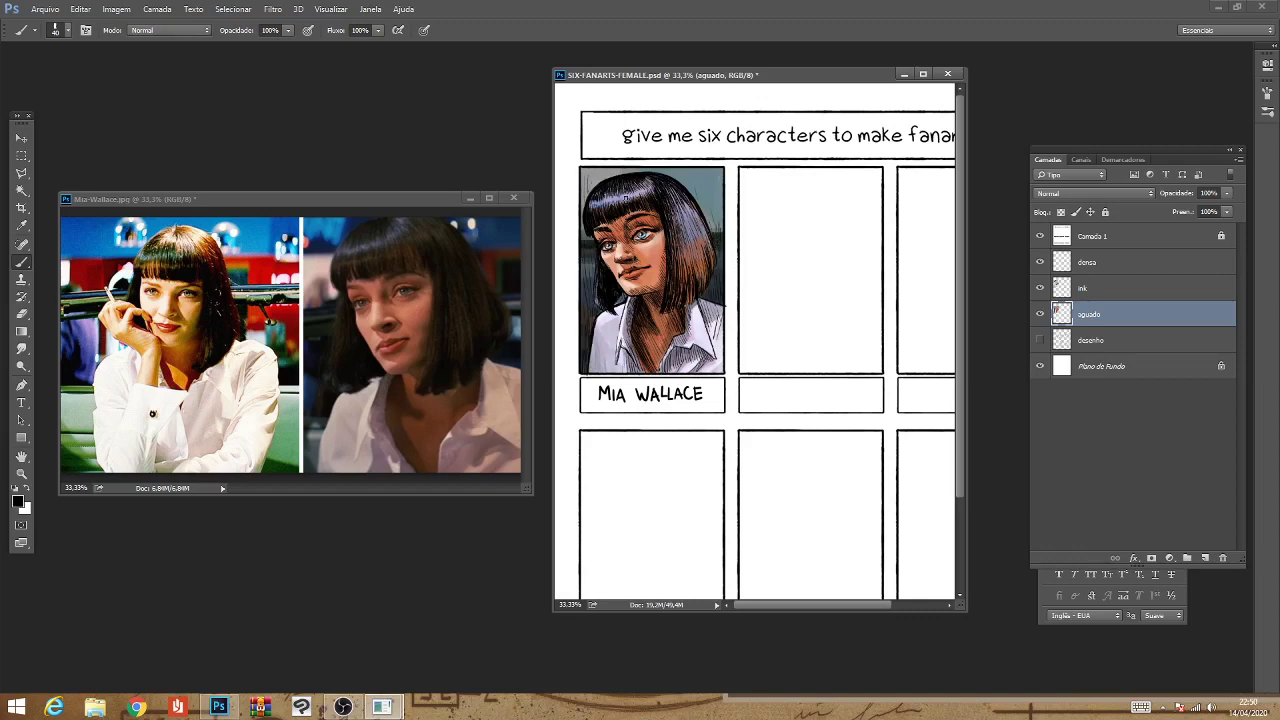
Try a light orange, then a darker blue, as the painting colour.
left_click(18, 502)
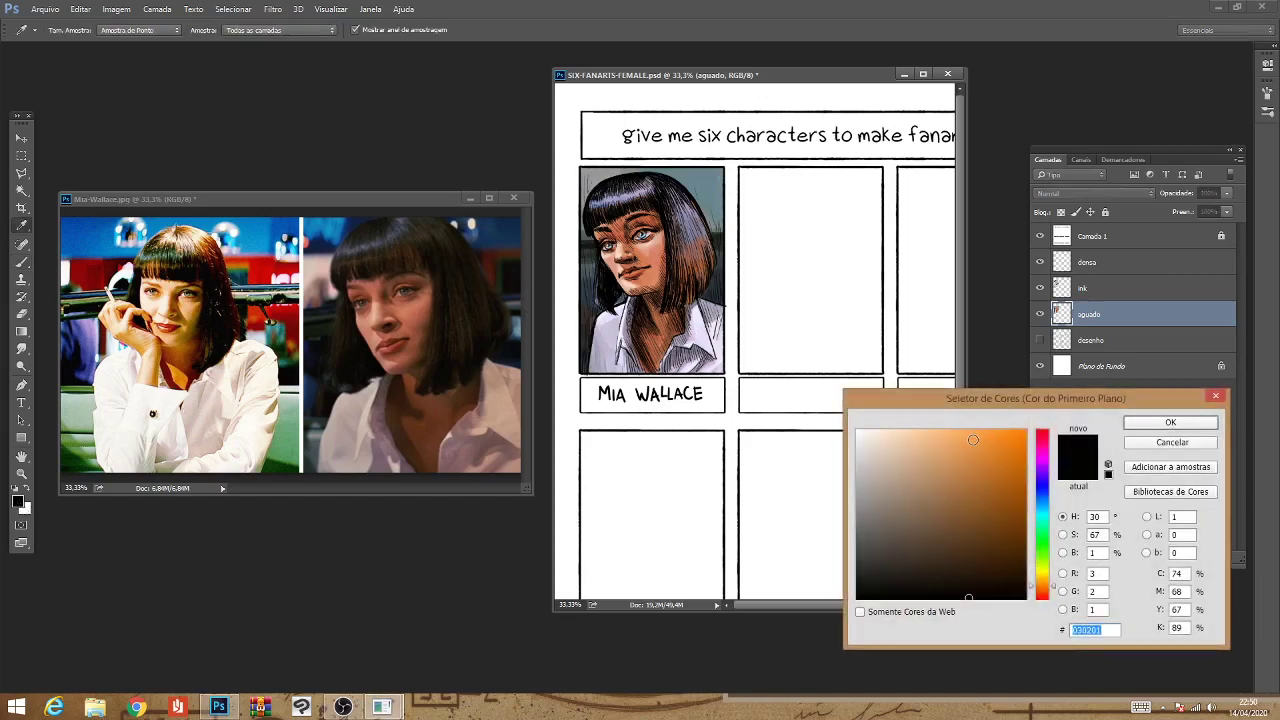
left_click(973, 440)
key("Return")
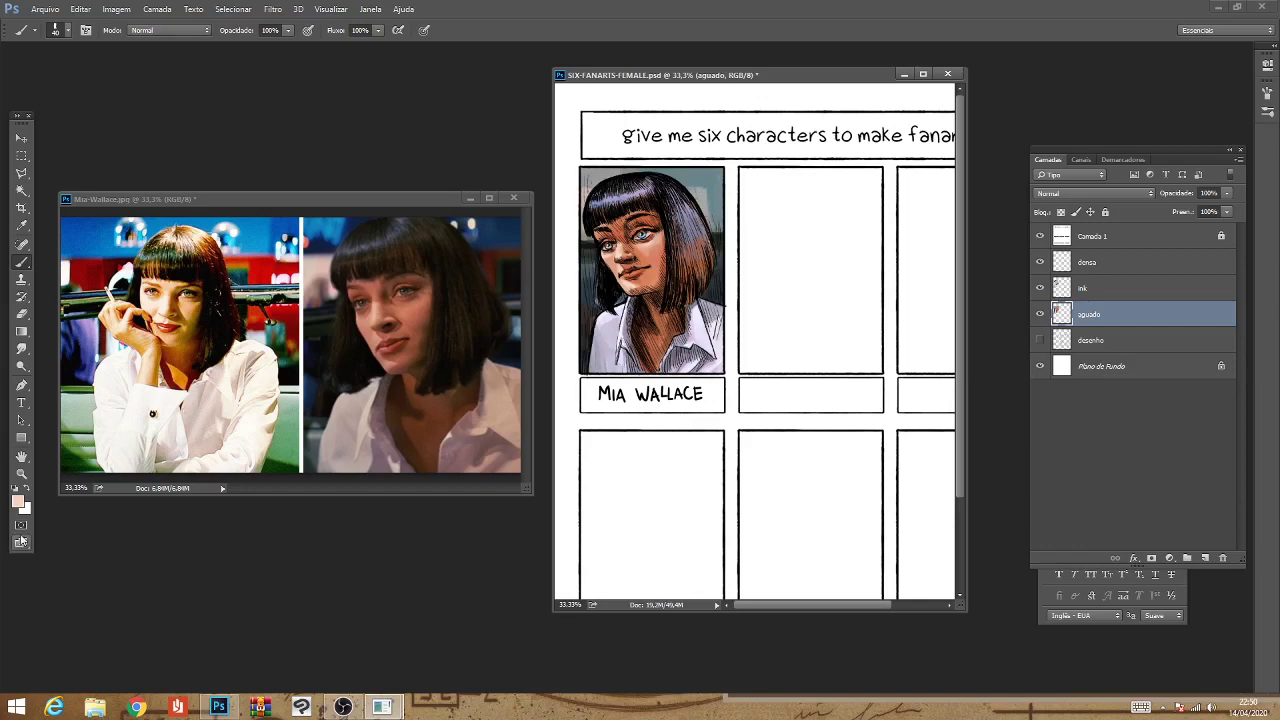
left_click(17, 503)
left_click(1044, 490)
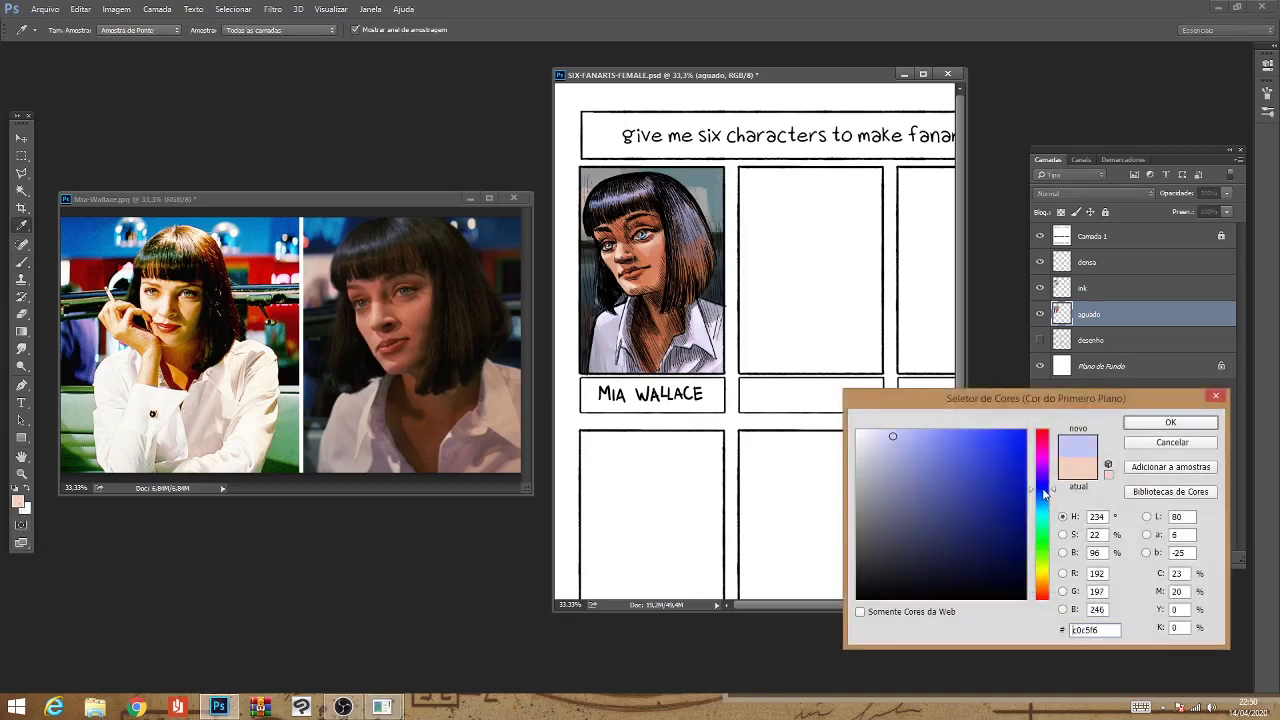
left_click_drag(1044, 490, 1044, 491)
left_click_drag(941, 479, 931, 467)
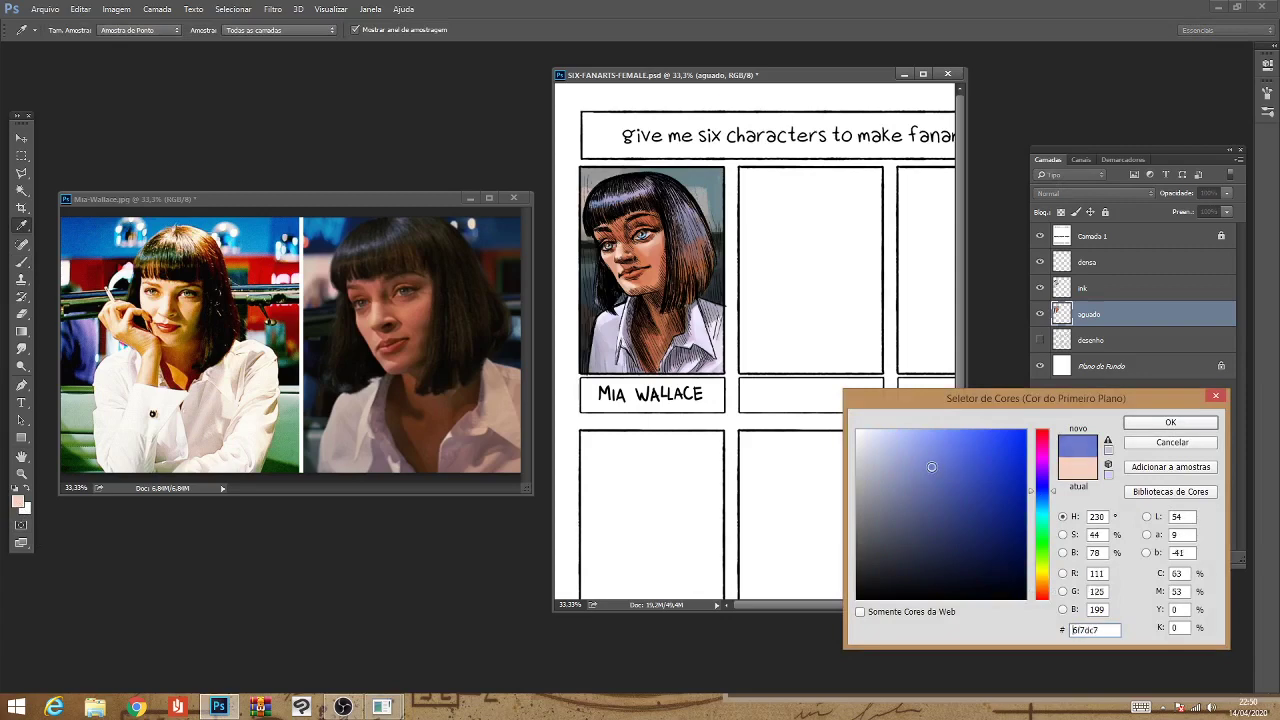
left_click(1170, 423)
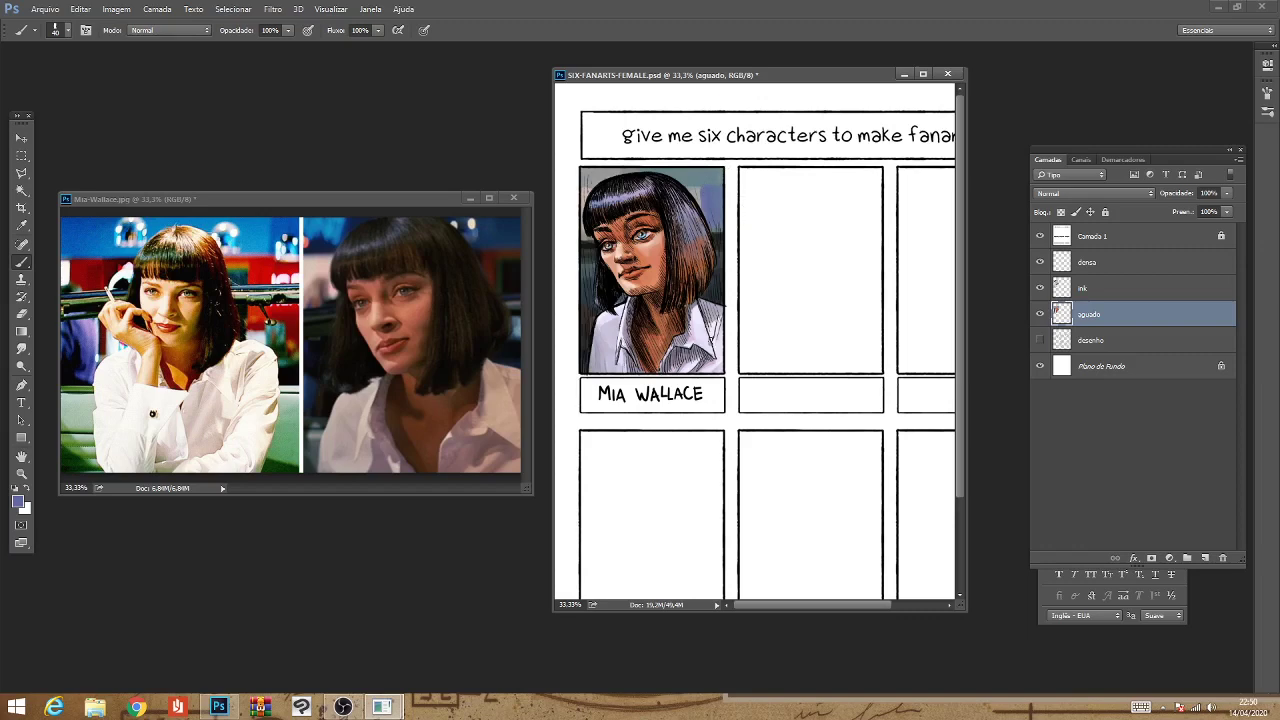
Sample tones from the portrait and darken the panel's top-right edge.
left_click(724, 295, "alt")
left_click(18, 502)
left_click(1165, 442)
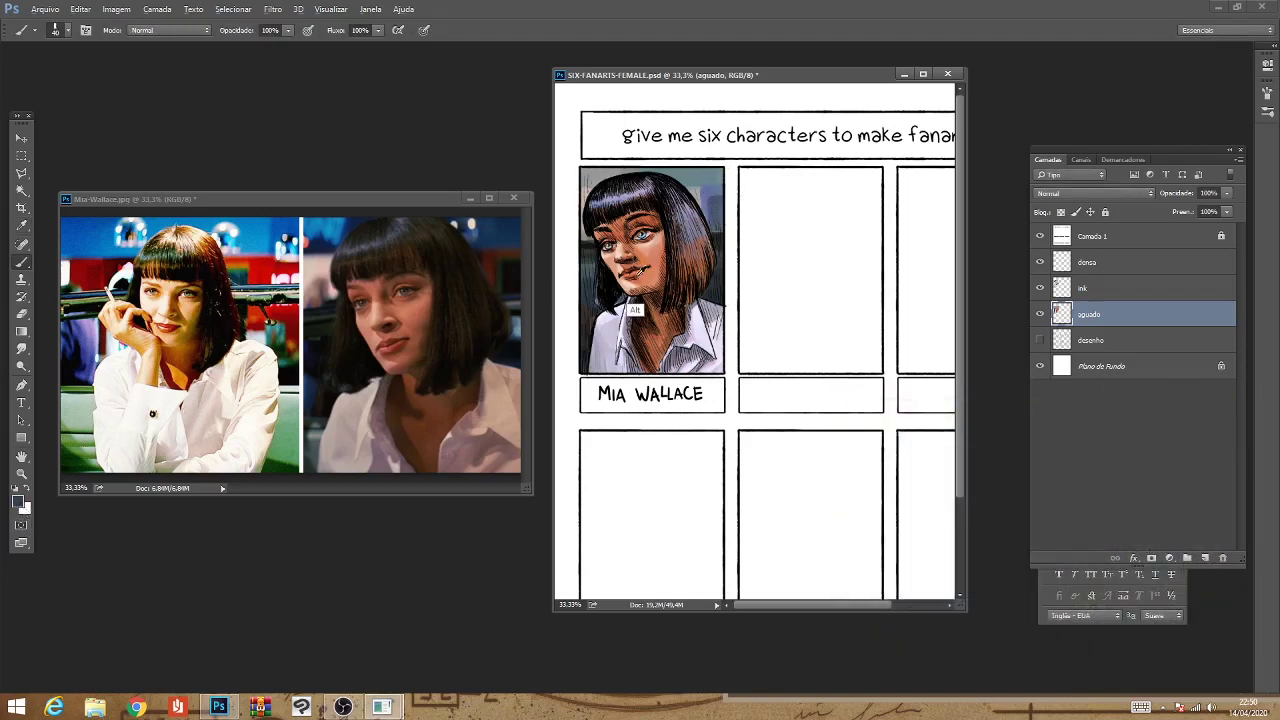
left_click(634, 310, "alt")
left_click_drag(721, 200, 721, 172)
Set the painting colour to mid blue #475ecf.
left_click(19, 502)
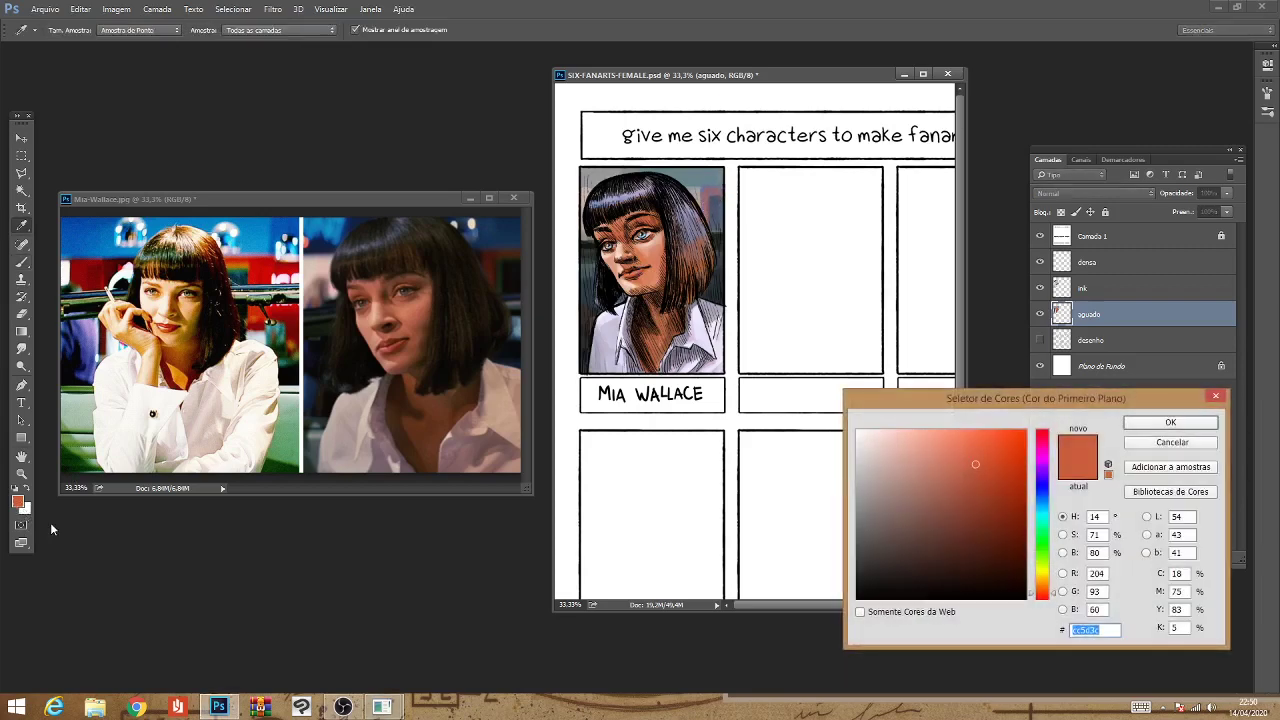
left_click_drag(1045, 503, 1045, 491)
left_click(969, 462)
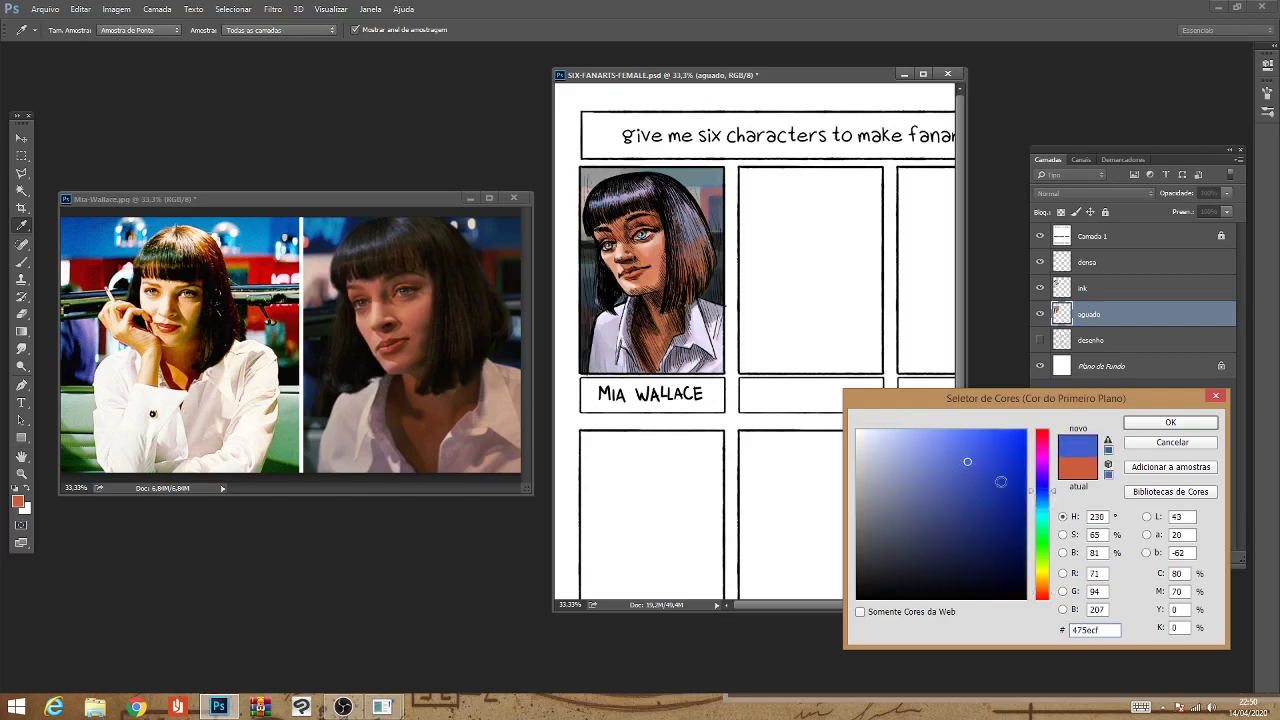
left_click(1170, 422)
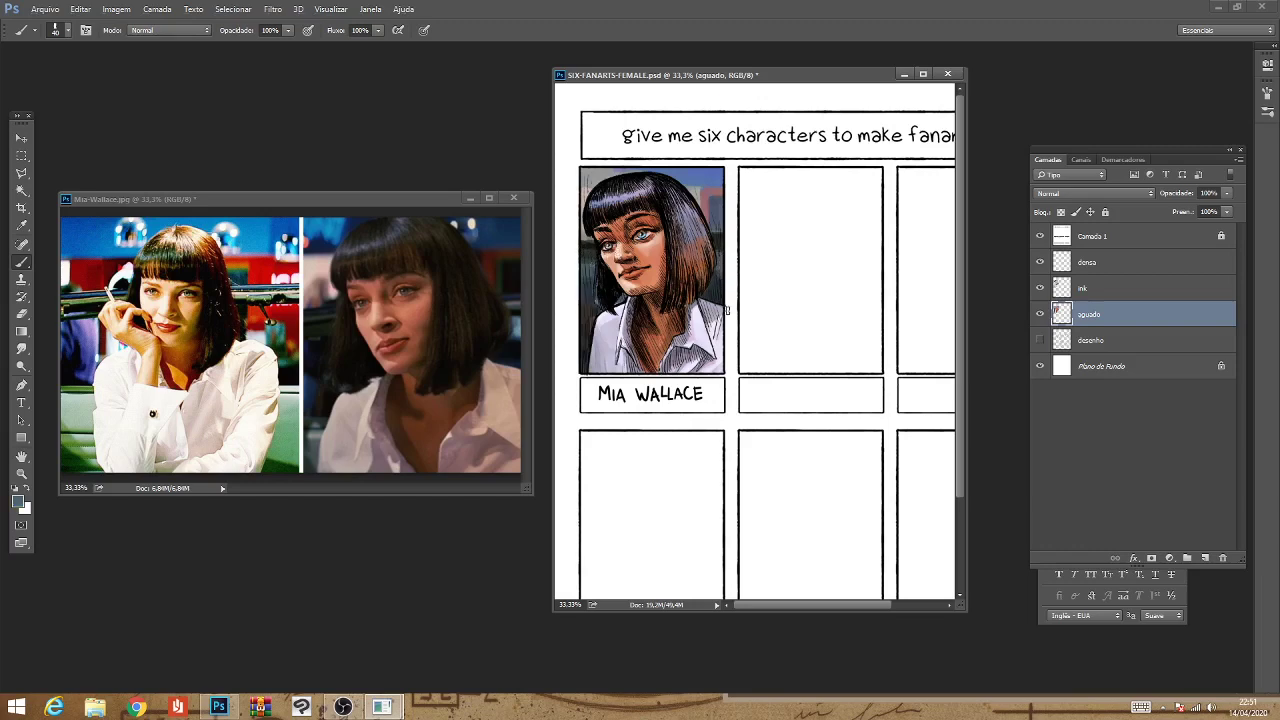
Try a muted teal-grey, then settle on sky blue 5096ff as the painting colour.
left_click(18, 503)
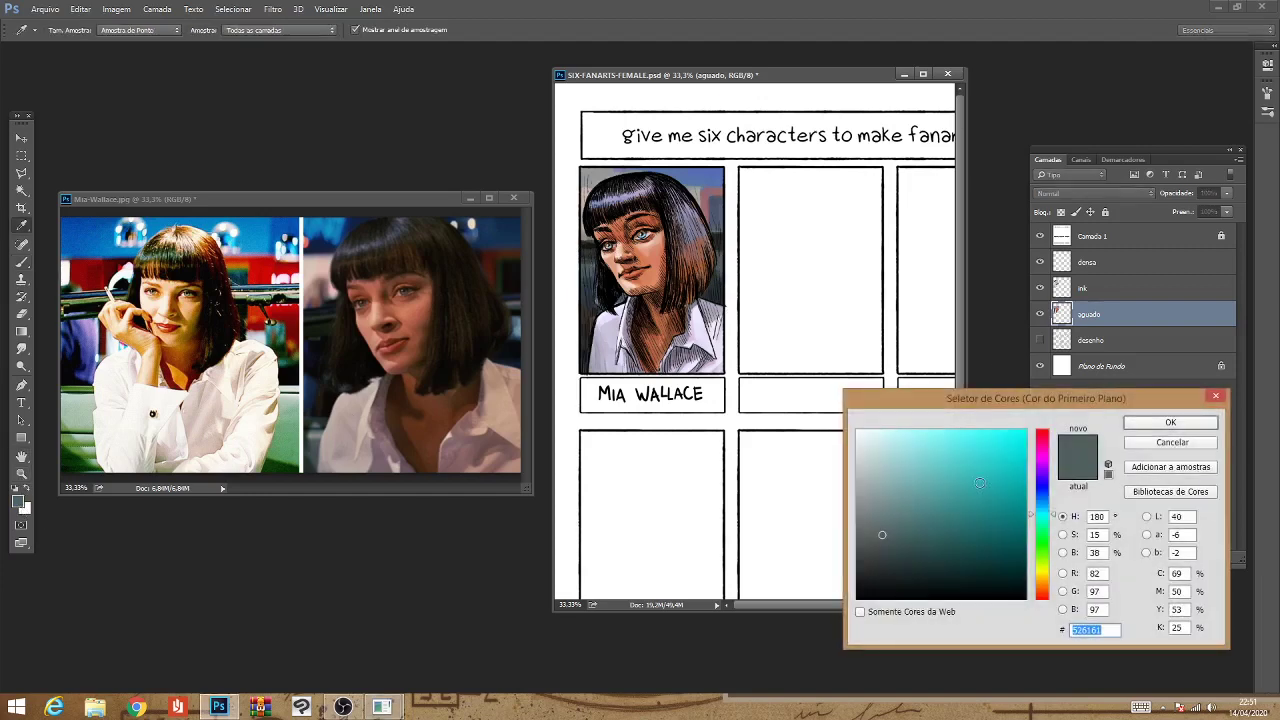
left_click(898, 503)
left_click_drag(898, 503, 892, 502)
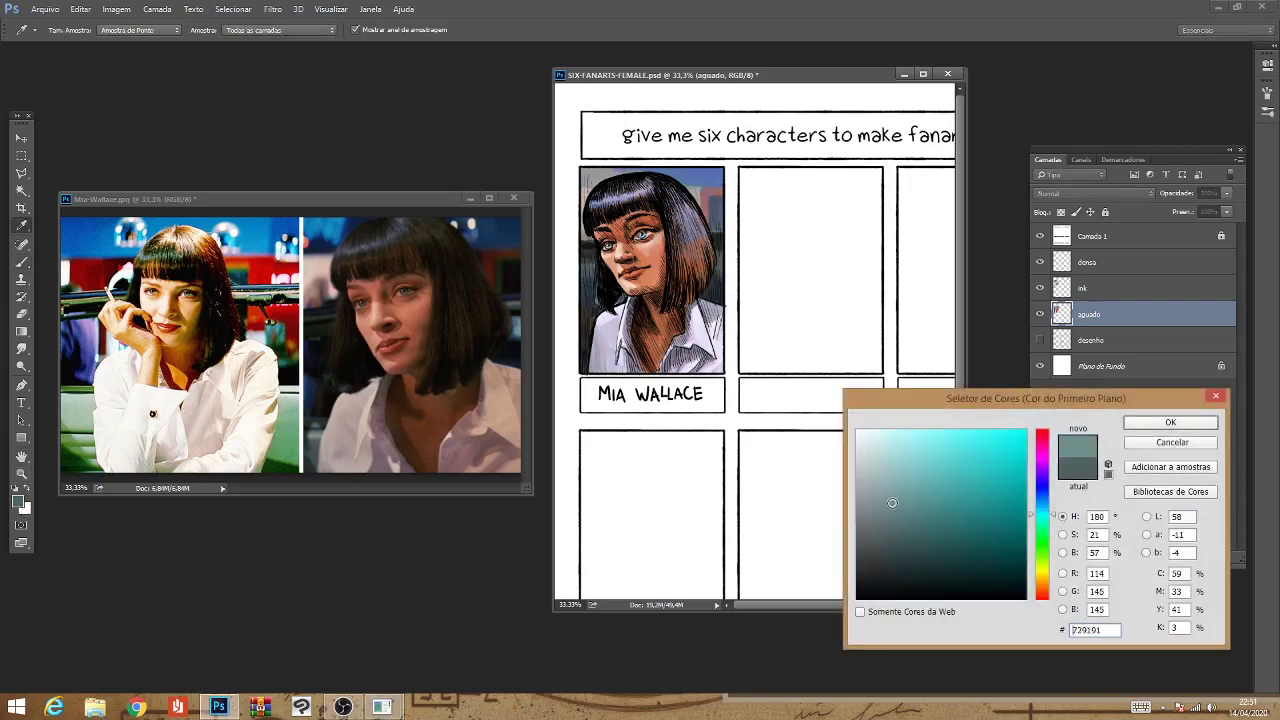
left_click(1140, 424)
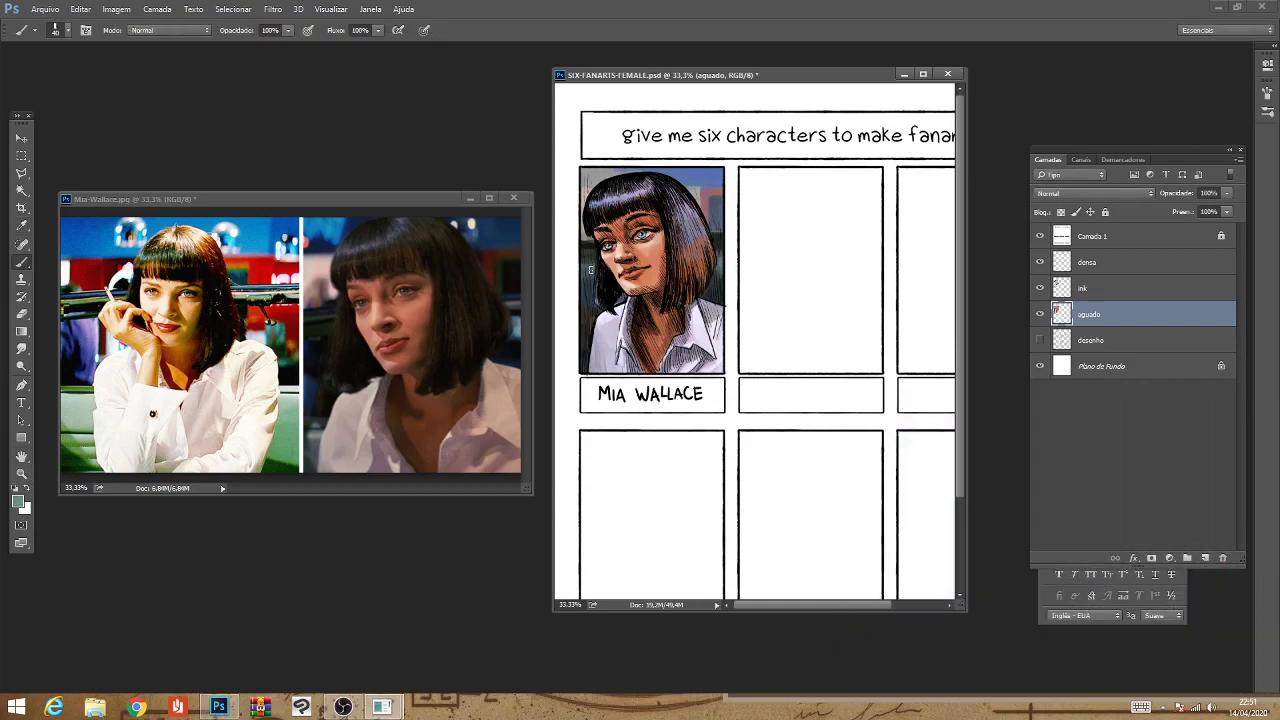
left_click(18, 502)
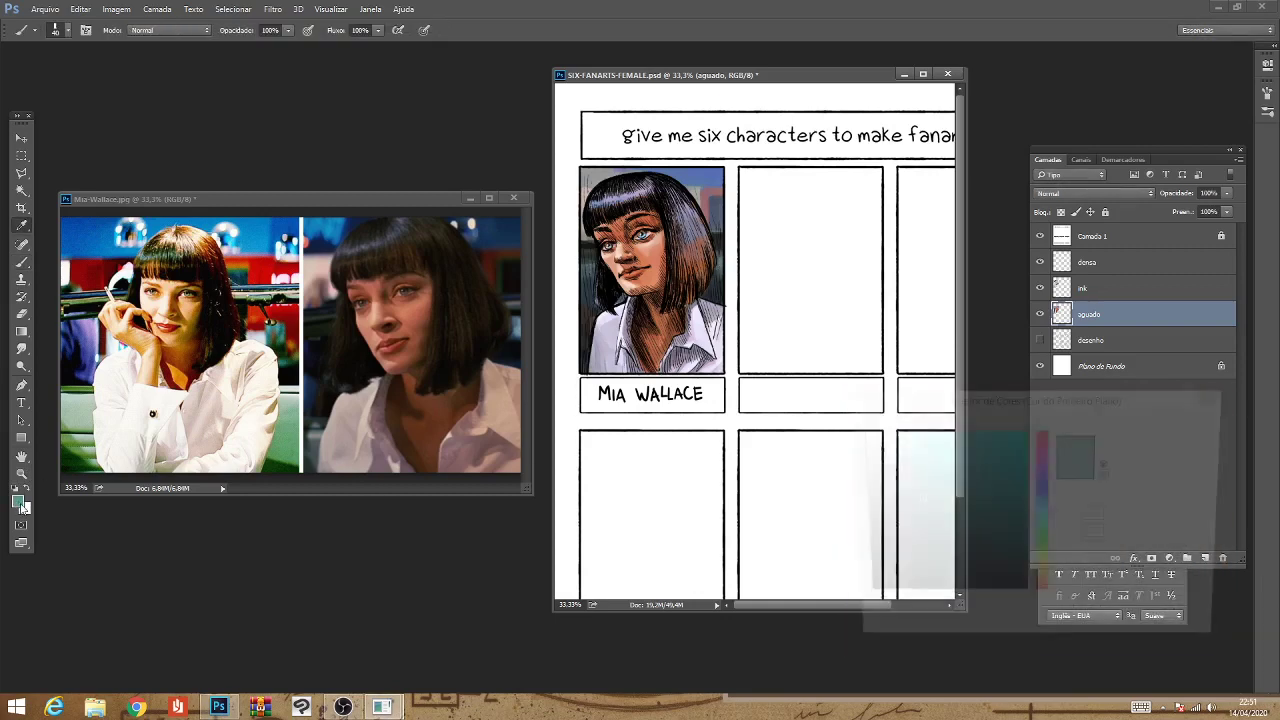
left_click_drag(1043, 503, 1043, 489)
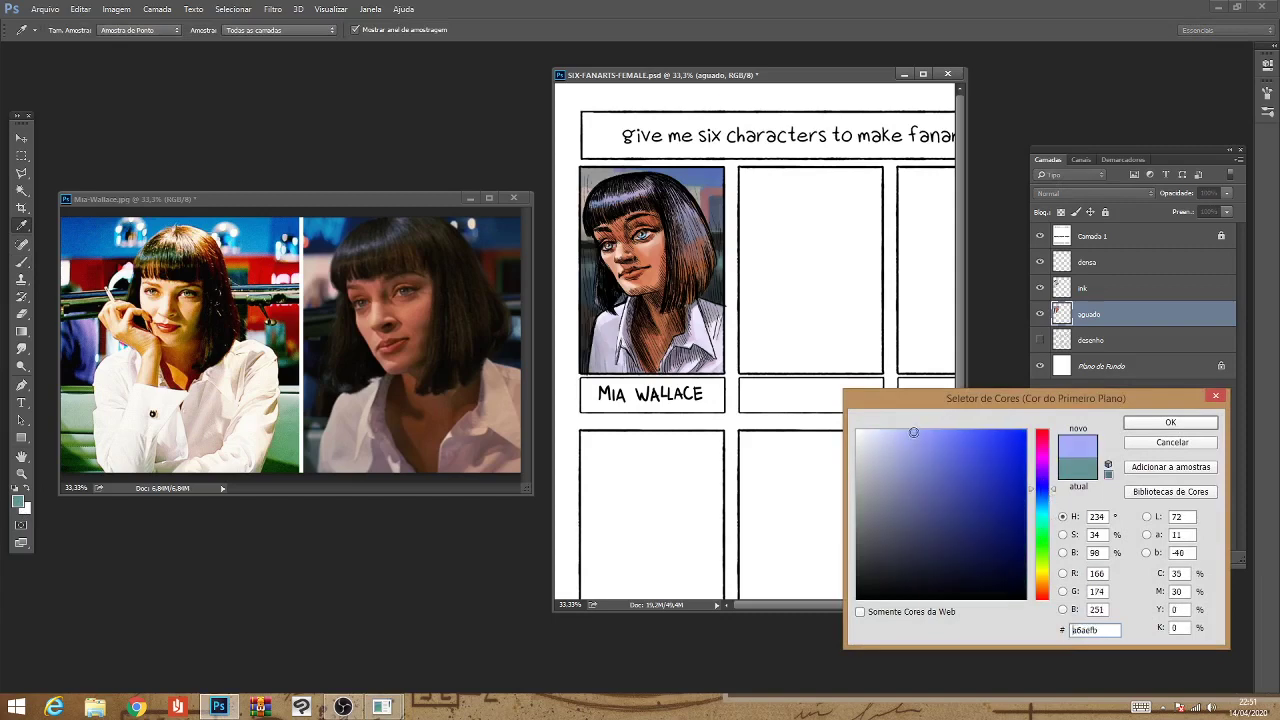
left_click(976, 430)
left_click(1052, 499)
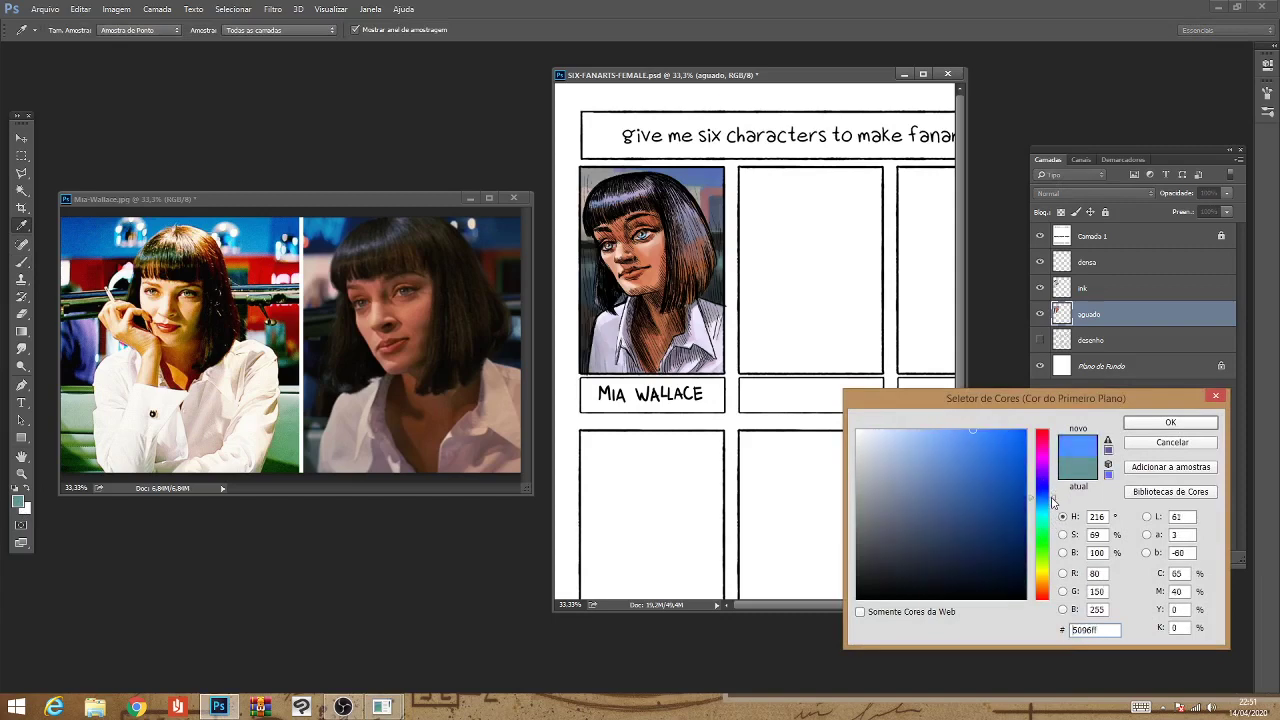
left_click(1170, 422)
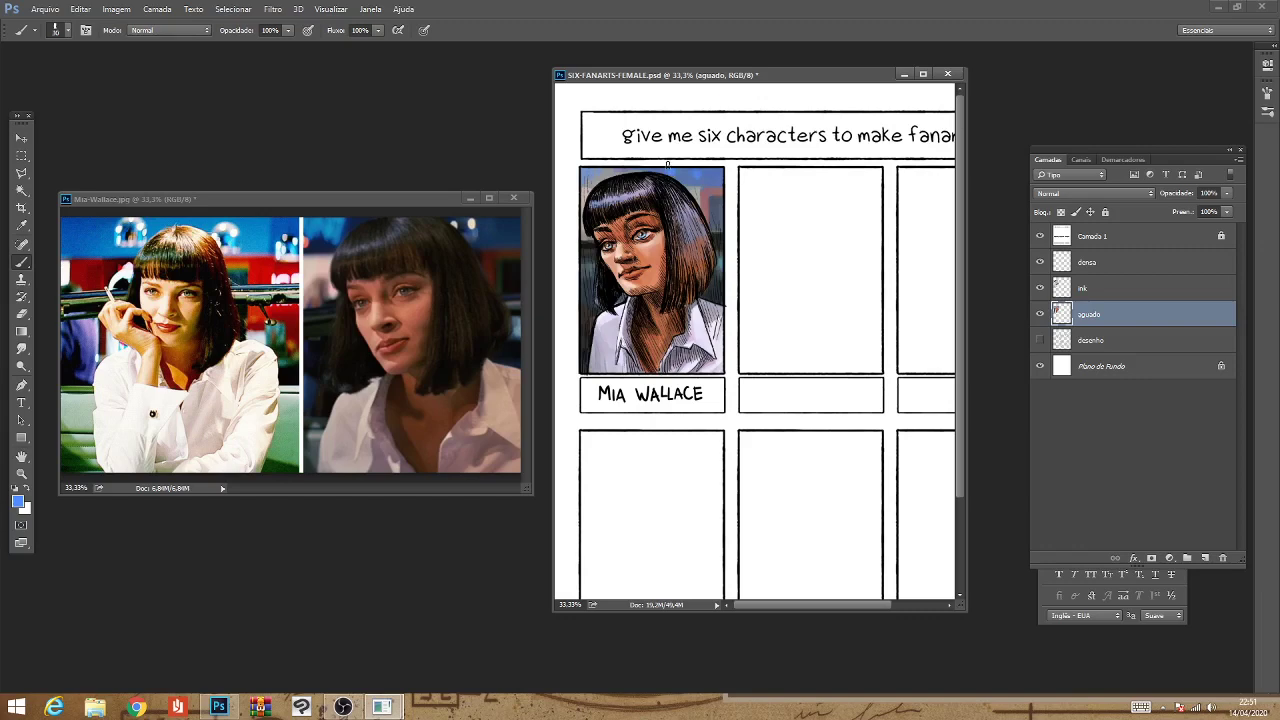
Switch the painting colour to pale blue #c7dbff.
left_click(18, 502)
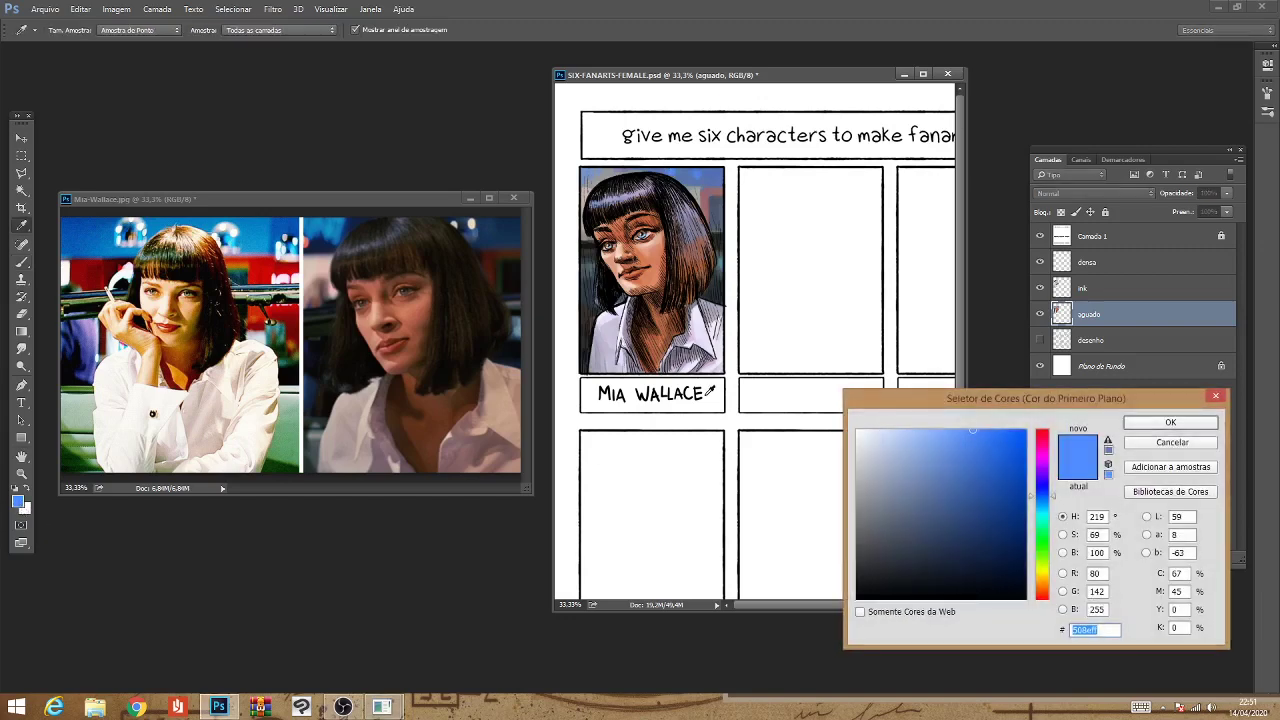
left_click(893, 430)
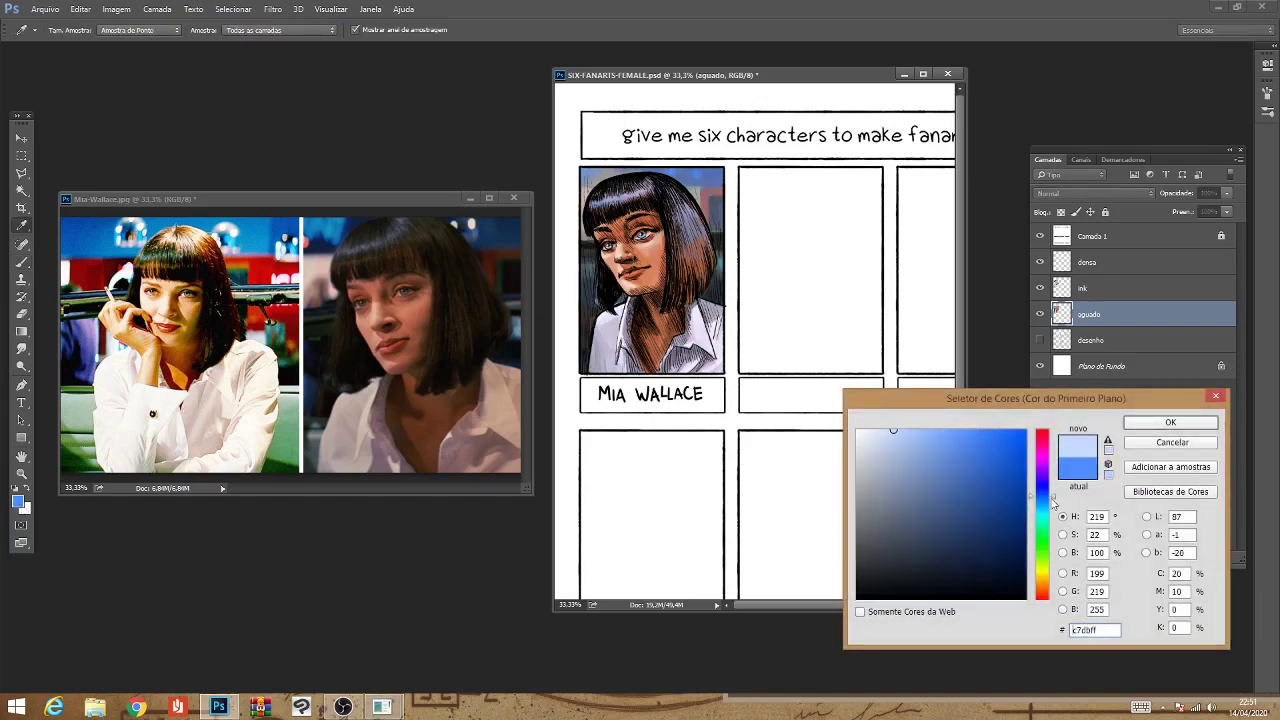
left_click(1055, 500)
left_click(1140, 426)
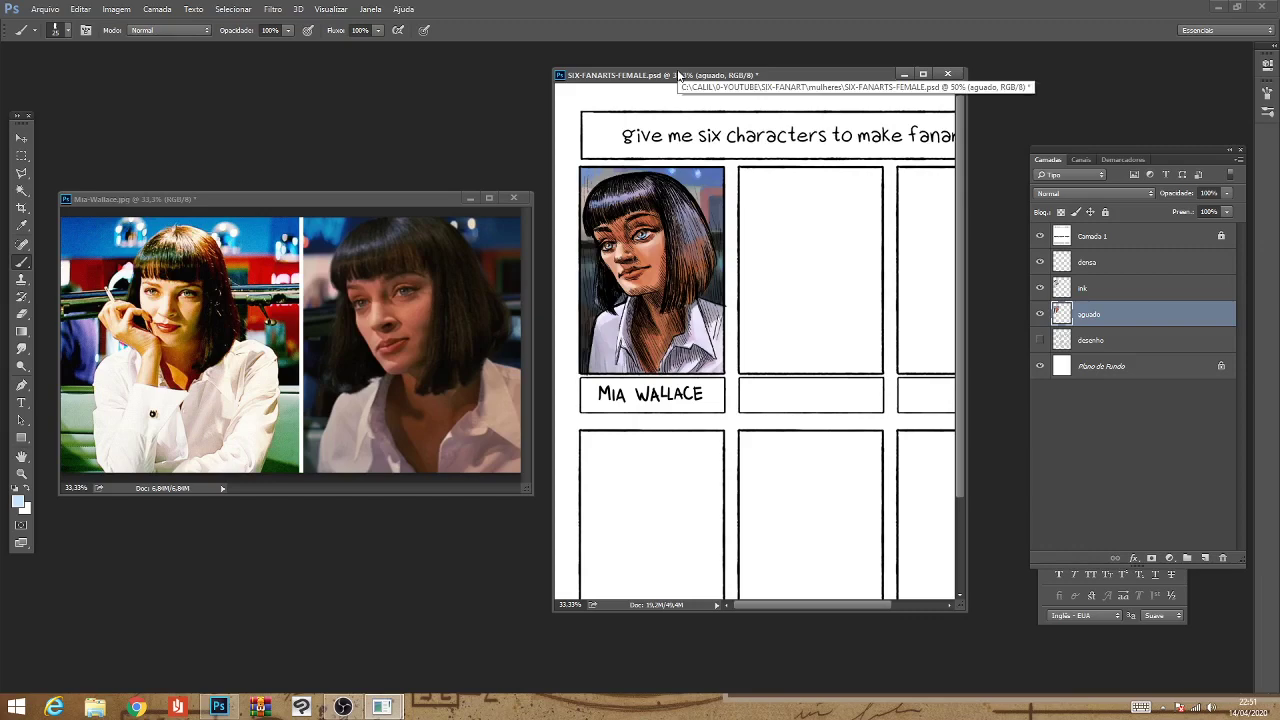
Sample black from the hair and paint a dark stroke at the panel's top.
key("alt")
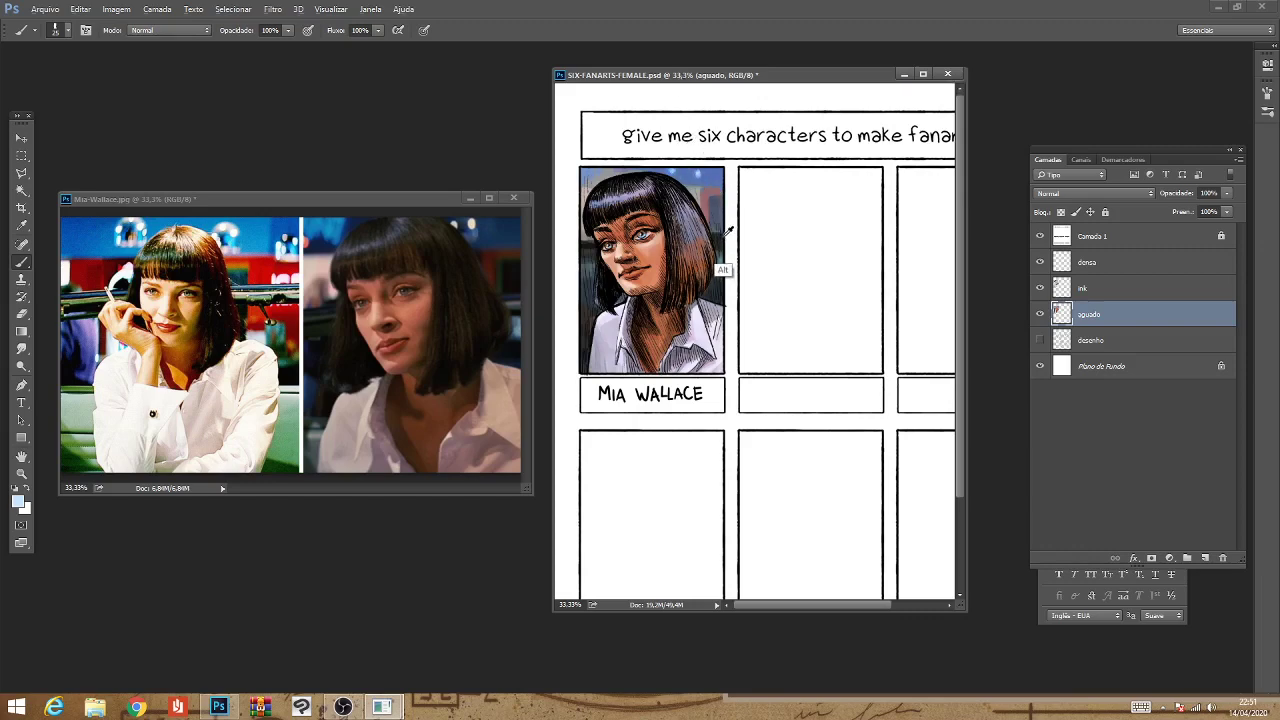
left_click(722, 226, "alt")
mouse_move(689, 174)
left_mouse_down()
mouse_move(704, 188)
mouse_move(694, 200)
left_mouse_up()
left_click(720, 300, "alt")
Paint dark muted blue 3d5989 along the right edge of the hair.
left_click(19, 504)
left_click(966, 508)
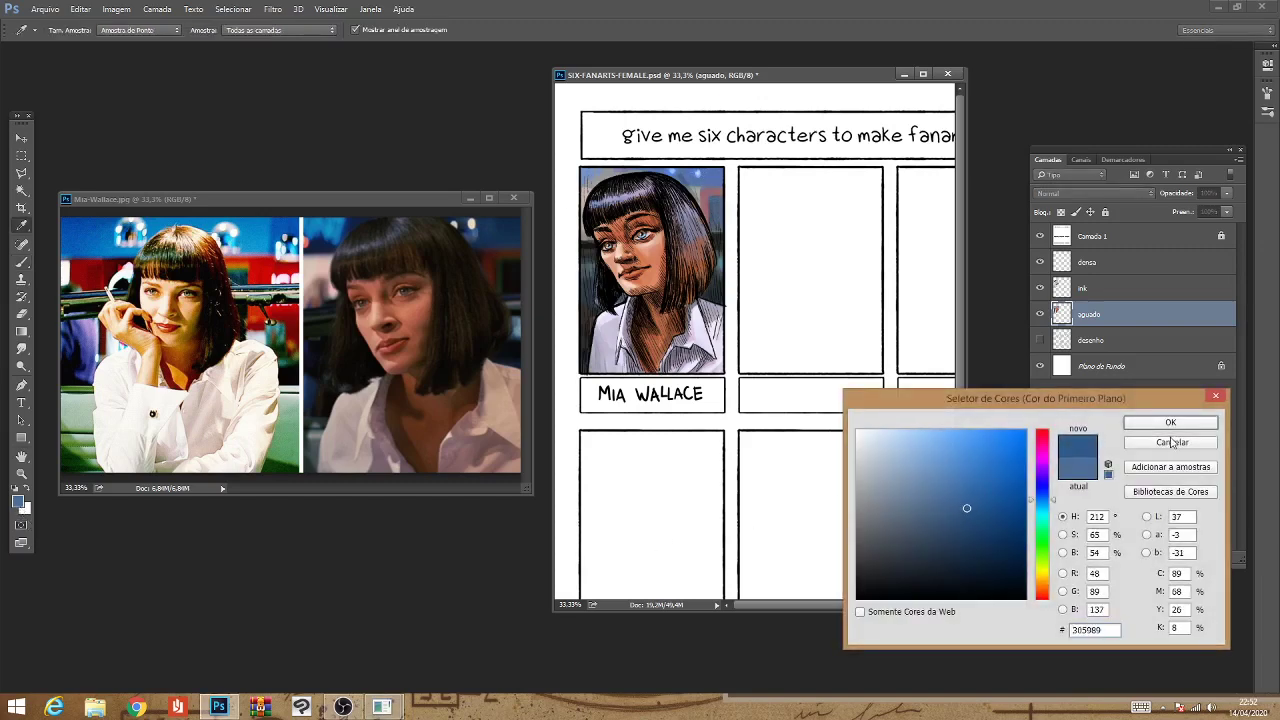
left_click(1170, 422)
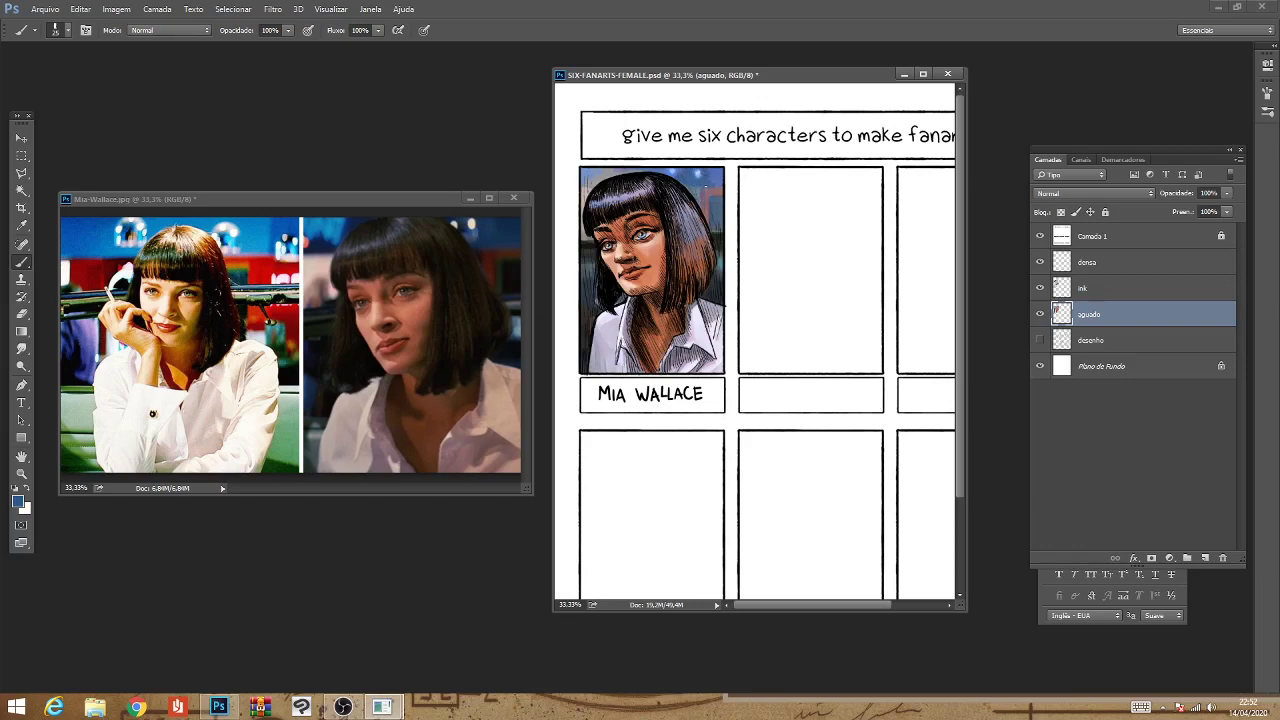
mouse_move(707, 185)
left_mouse_down()
mouse_move(709, 221)
mouse_move(720, 170)
left_mouse_up()
Sample near-black and darken the right side of Mia's hair with several strokes.
left_click(716, 212, "alt")
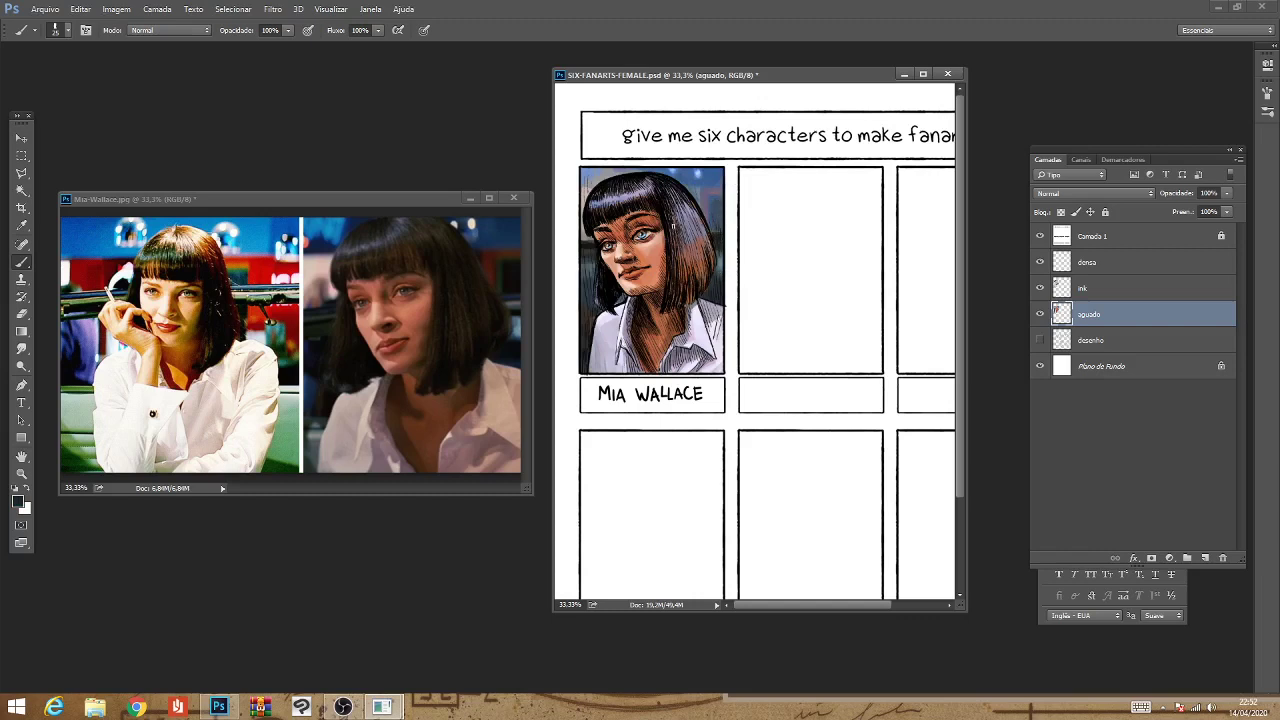
mouse_move(672, 198)
left_mouse_down()
mouse_move(686, 248)
mouse_move(700, 238)
mouse_move(678, 278)
left_mouse_up()
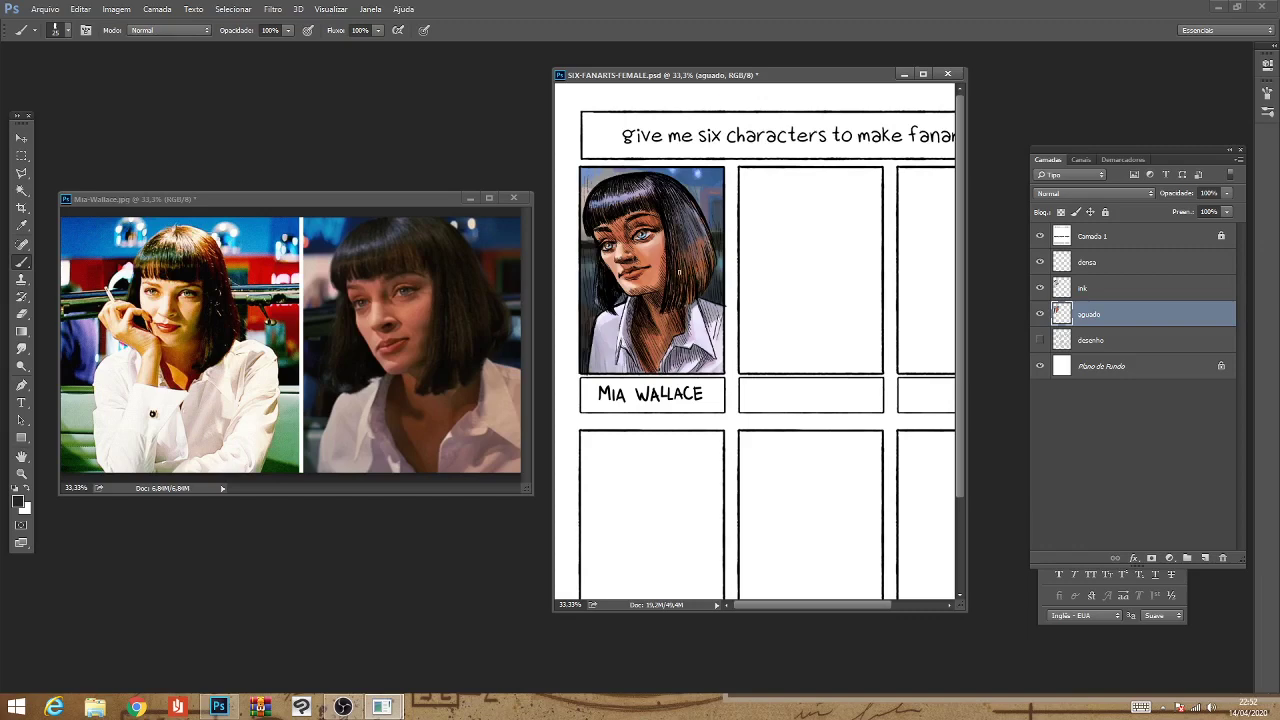
left_click_drag(688, 234, 700, 264)
mouse_move(686, 204)
left_mouse_down()
mouse_move(712, 272)
mouse_move(692, 278)
mouse_move(696, 238)
mouse_move(673, 236)
left_mouse_up()
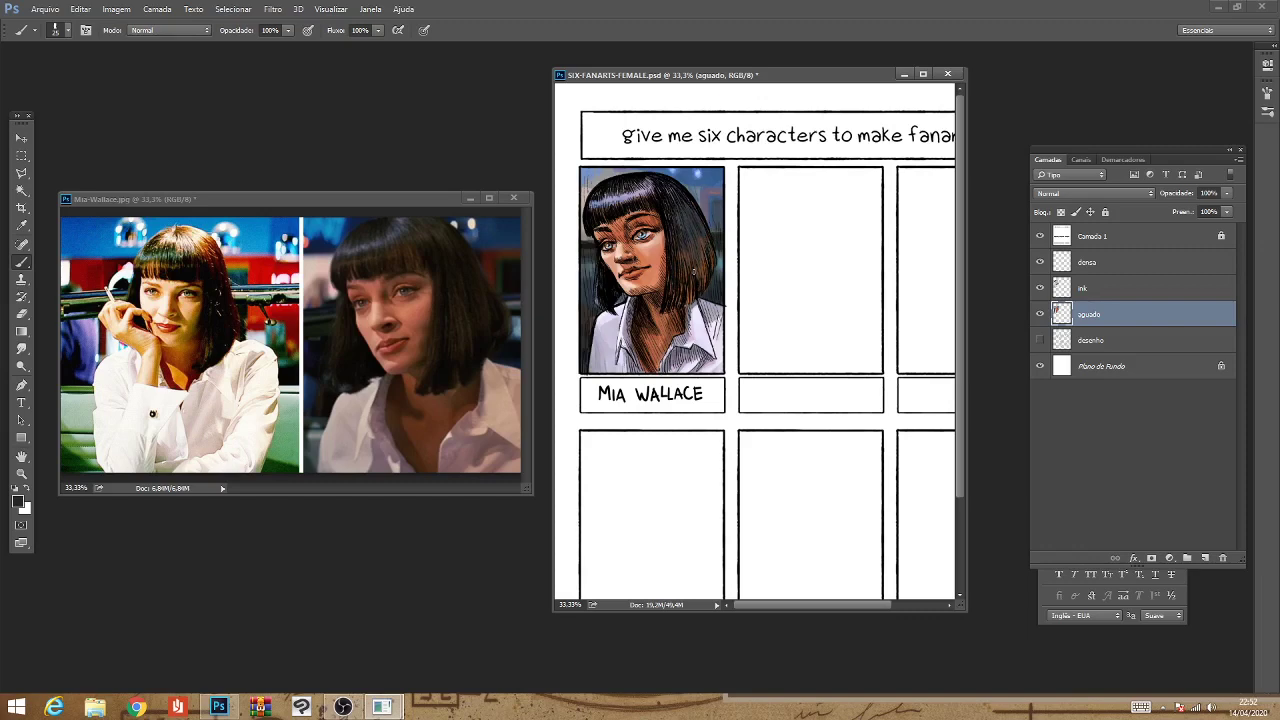
Add short dark strokes beside the neck and on the bangs, then reframe the portrait.
left_click_drag(693, 272, 688, 302)
left_click_drag(640, 198, 639, 195)
key("ctrl+minus")
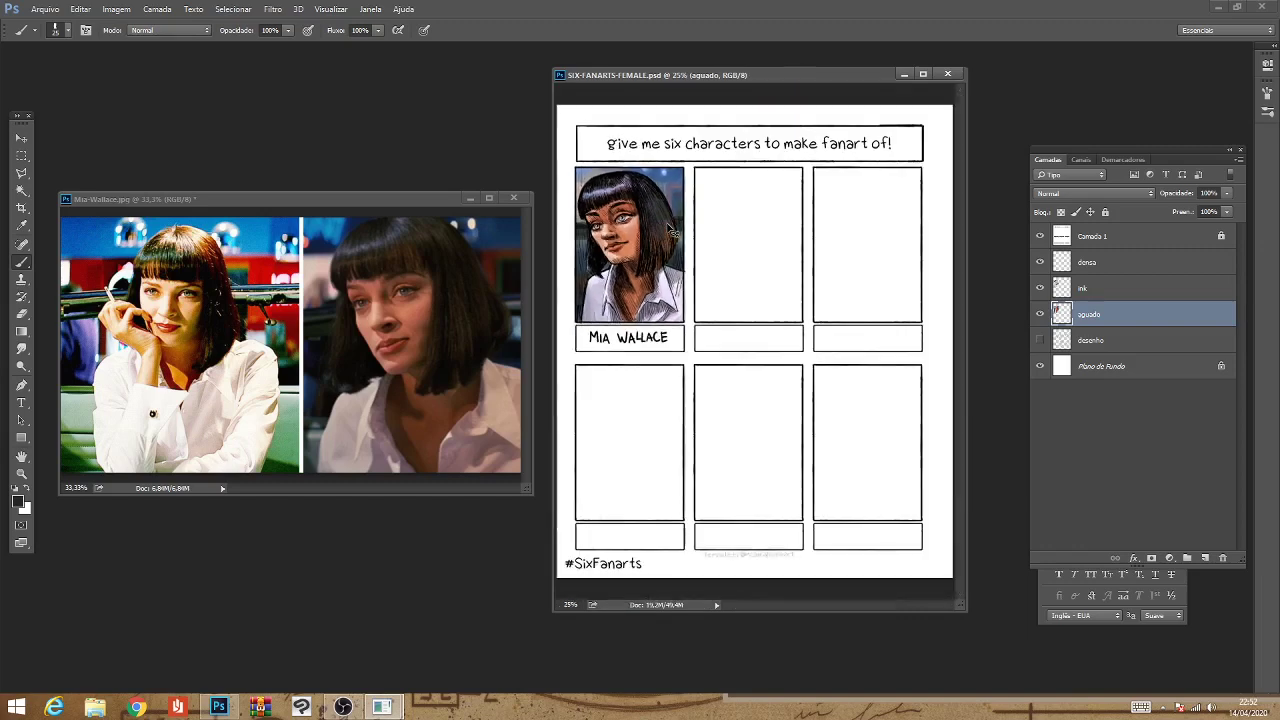
key("ctrl+plus")
key("ctrl+plus")
left_click_drag(666, 220, 864, 464)
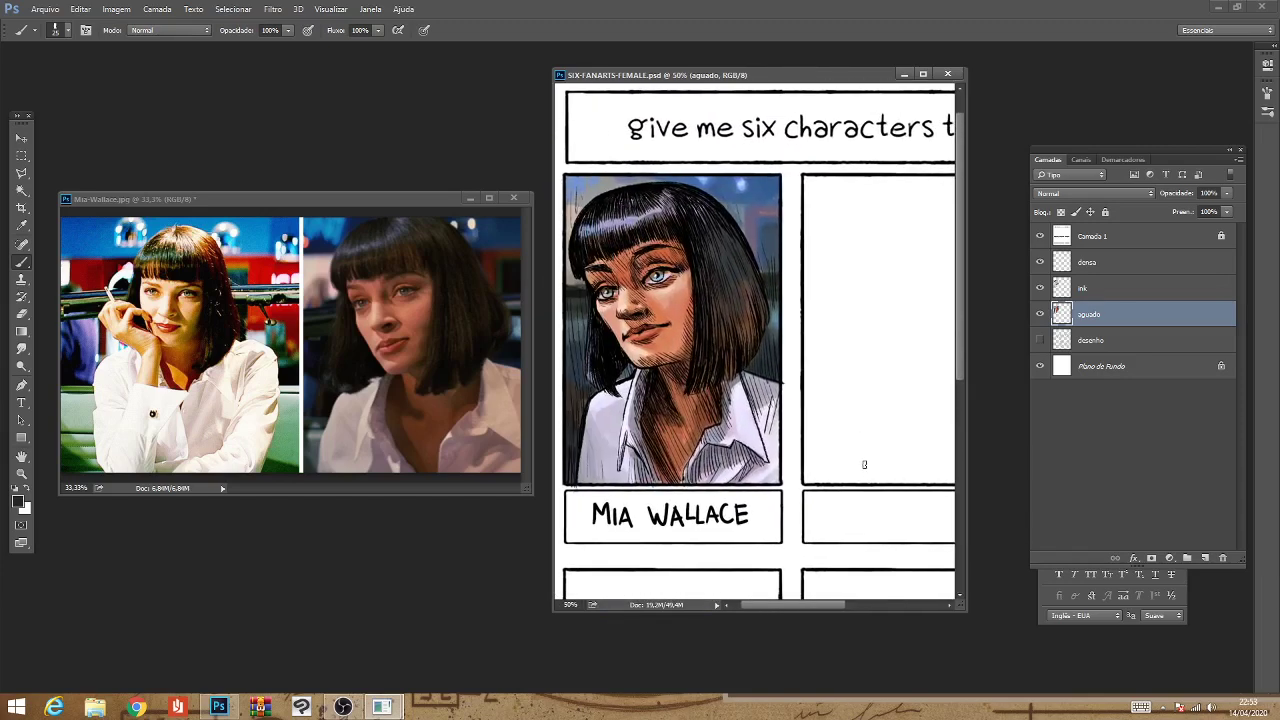
left_click(1039, 314)
left_click(1039, 314)
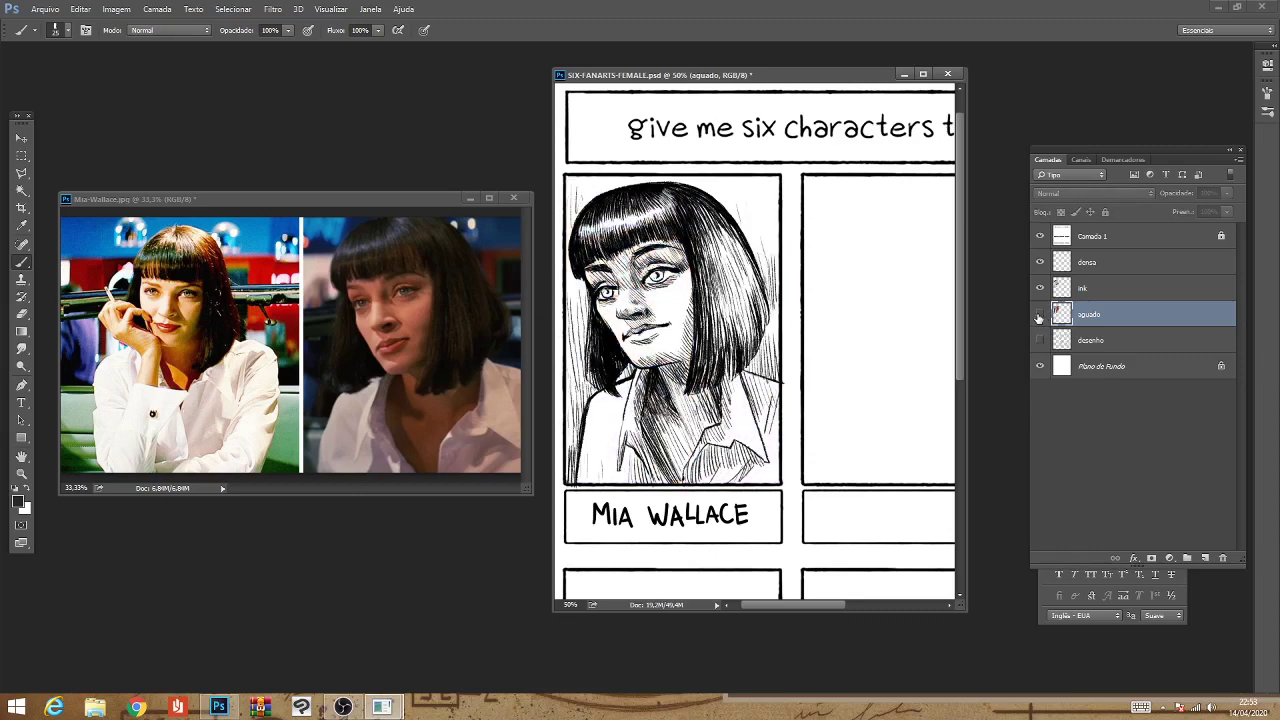
left_click(1039, 314)
left_click(1040, 288)
left_click(1039, 288)
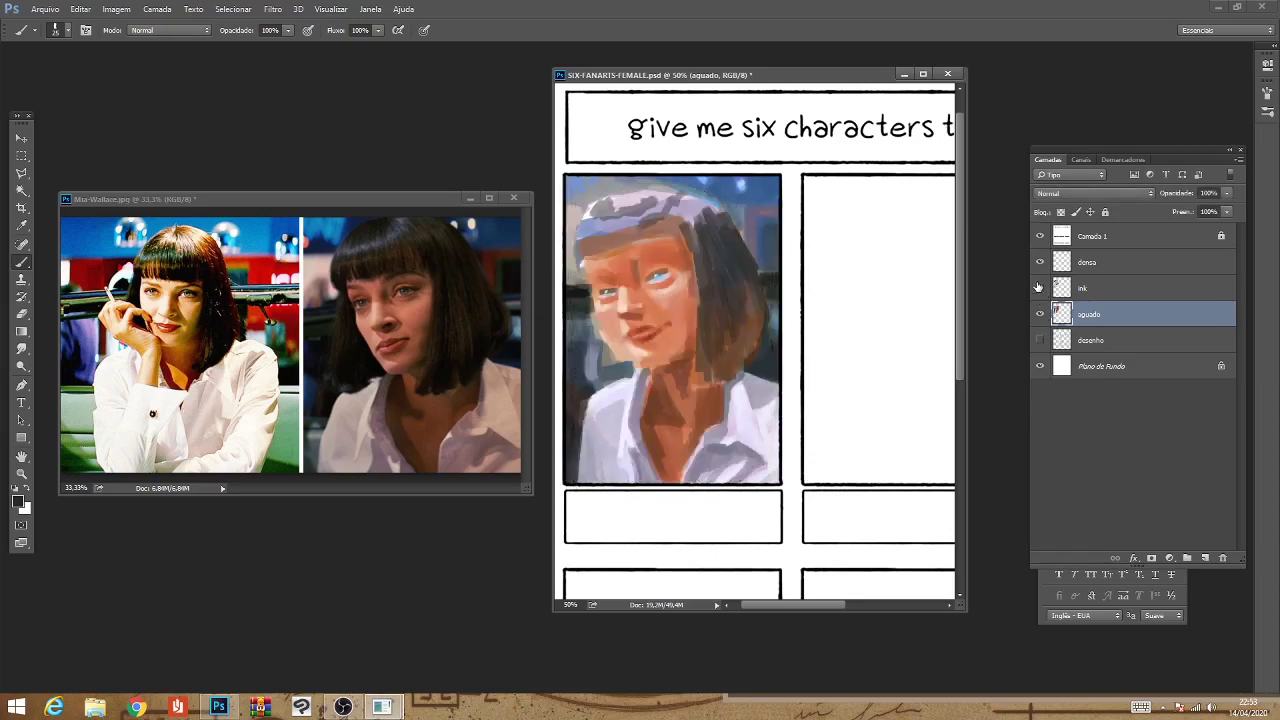
key("ctrl+minus")
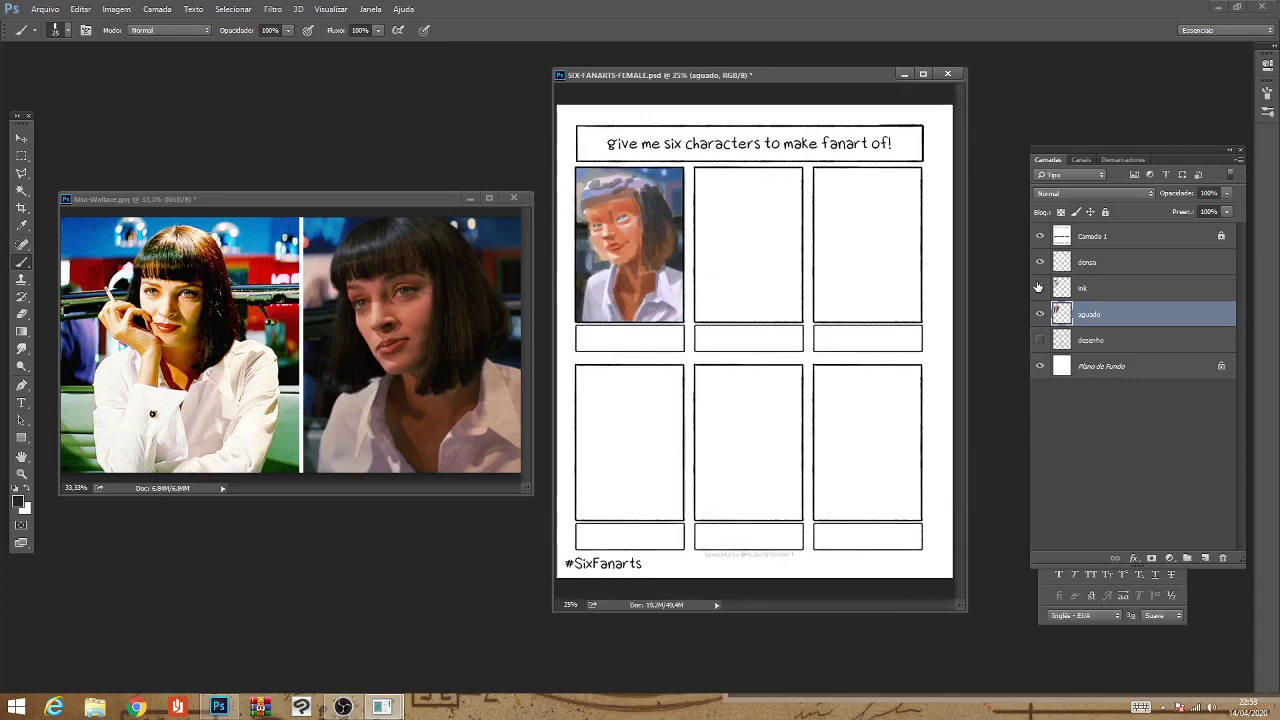
key("ctrl+minus")
scroll(770, 313, "up", 2)
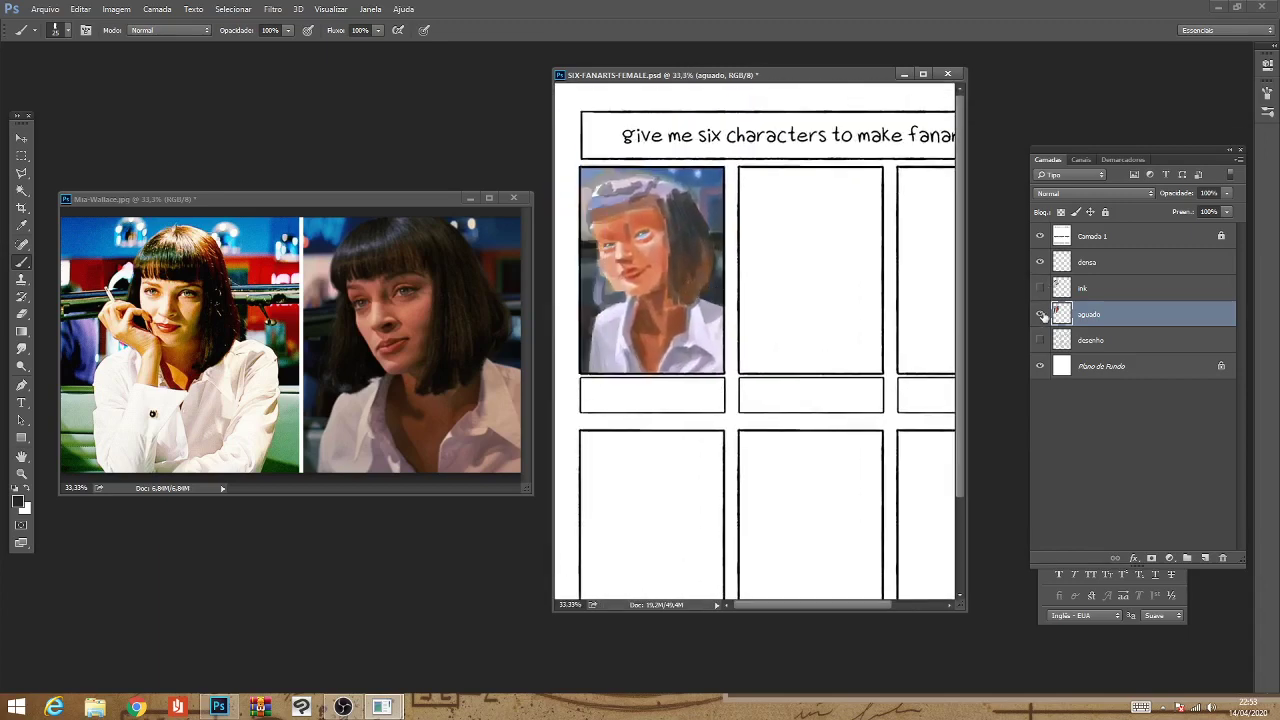
left_click(1040, 288)
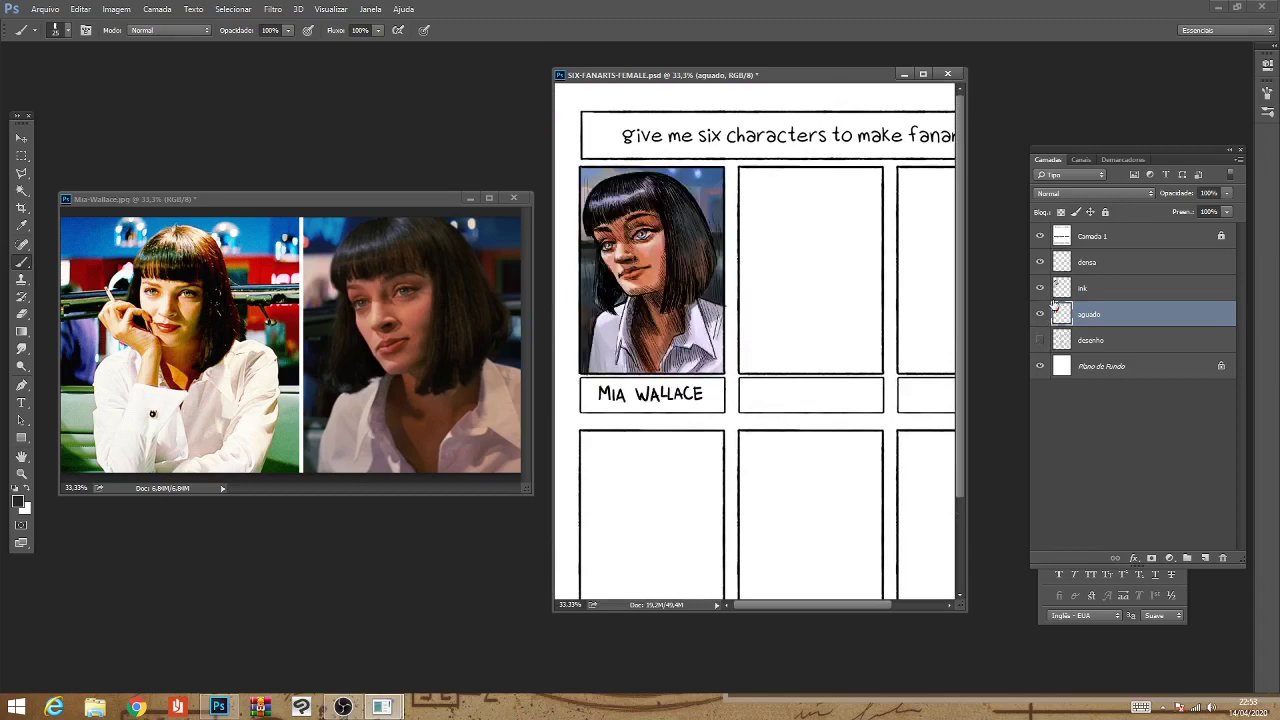
left_click(1040, 262)
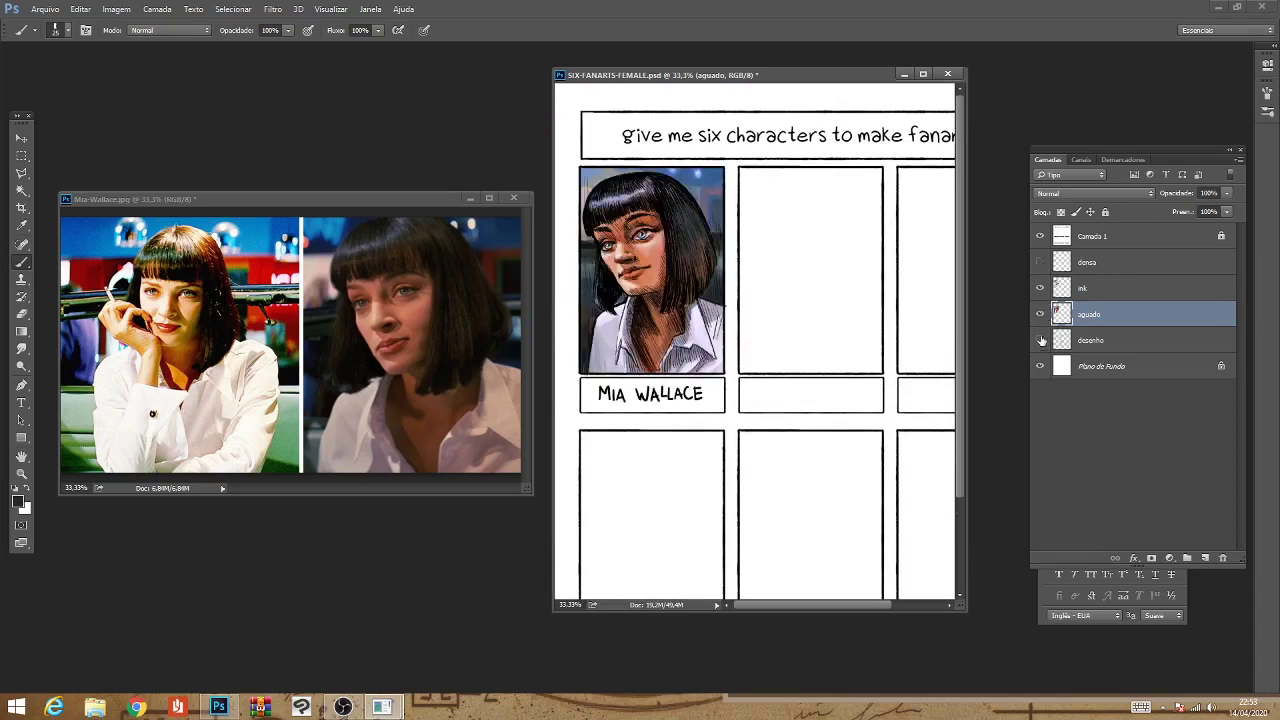
left_click(1080, 268)
left_click(1040, 262)
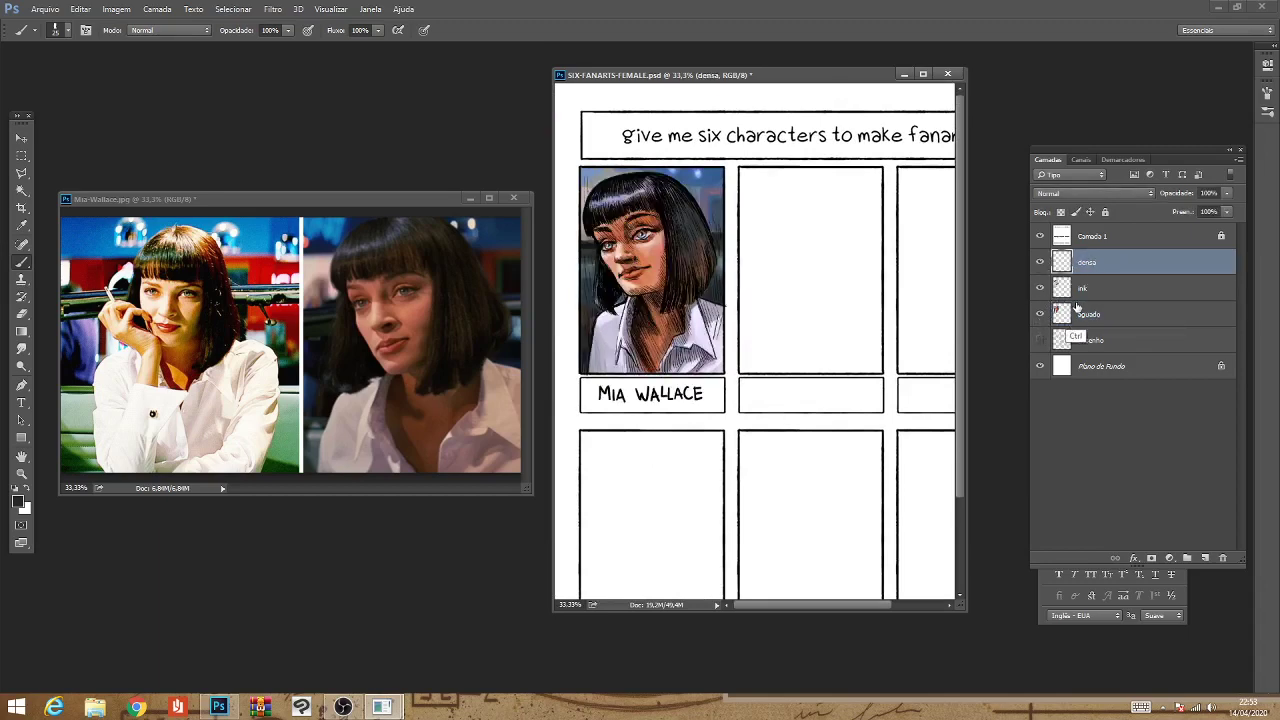
Save the file and paint small sampled skin-tone strokes on the face.
key("ctrl+s")
key("ctrl+plus")
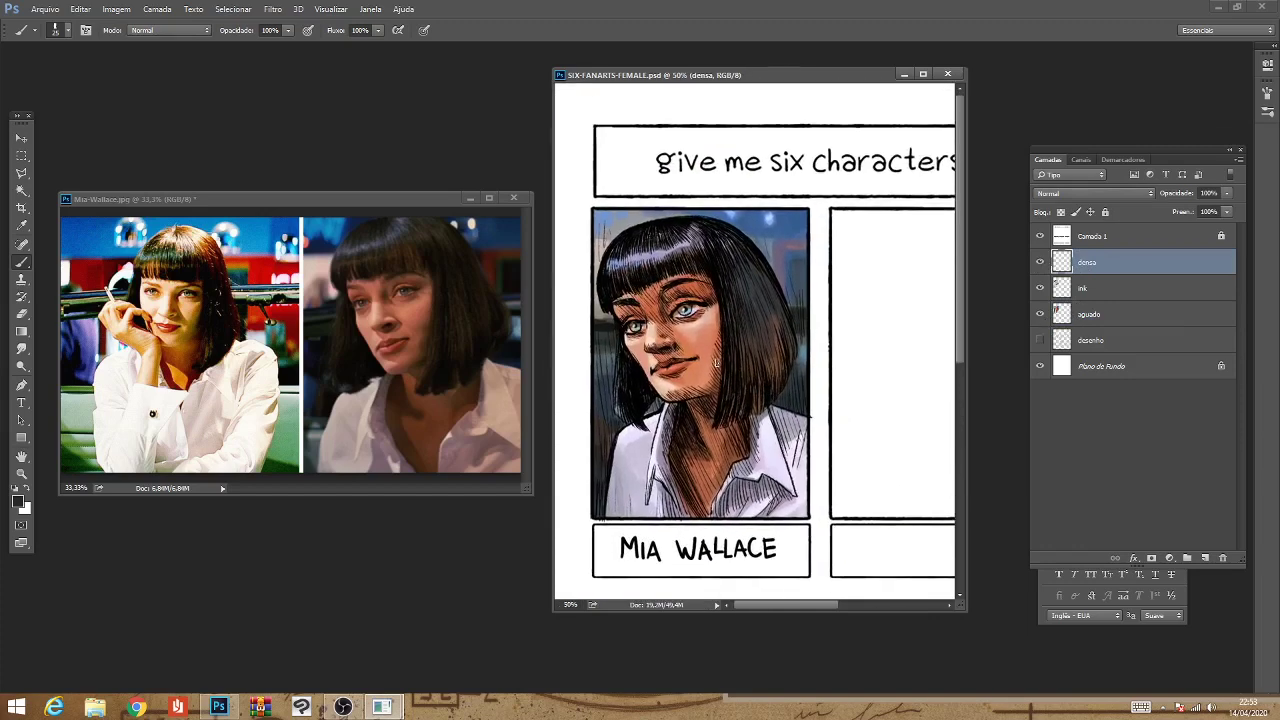
left_click(702, 367, "alt")
left_click_drag(695, 350, 700, 325)
Set the painting colour to reddish brown #b75332.
left_click(18, 502)
left_click_drag(988, 479, 980, 478)
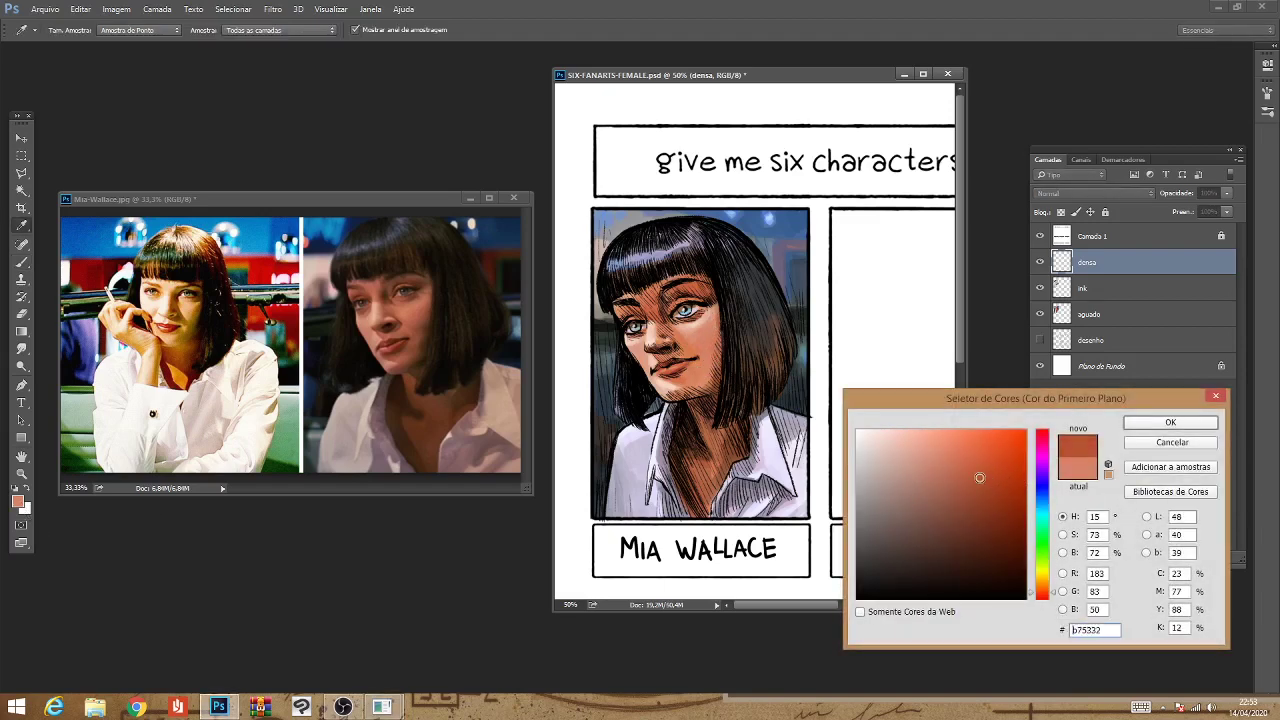
left_click(1150, 421)
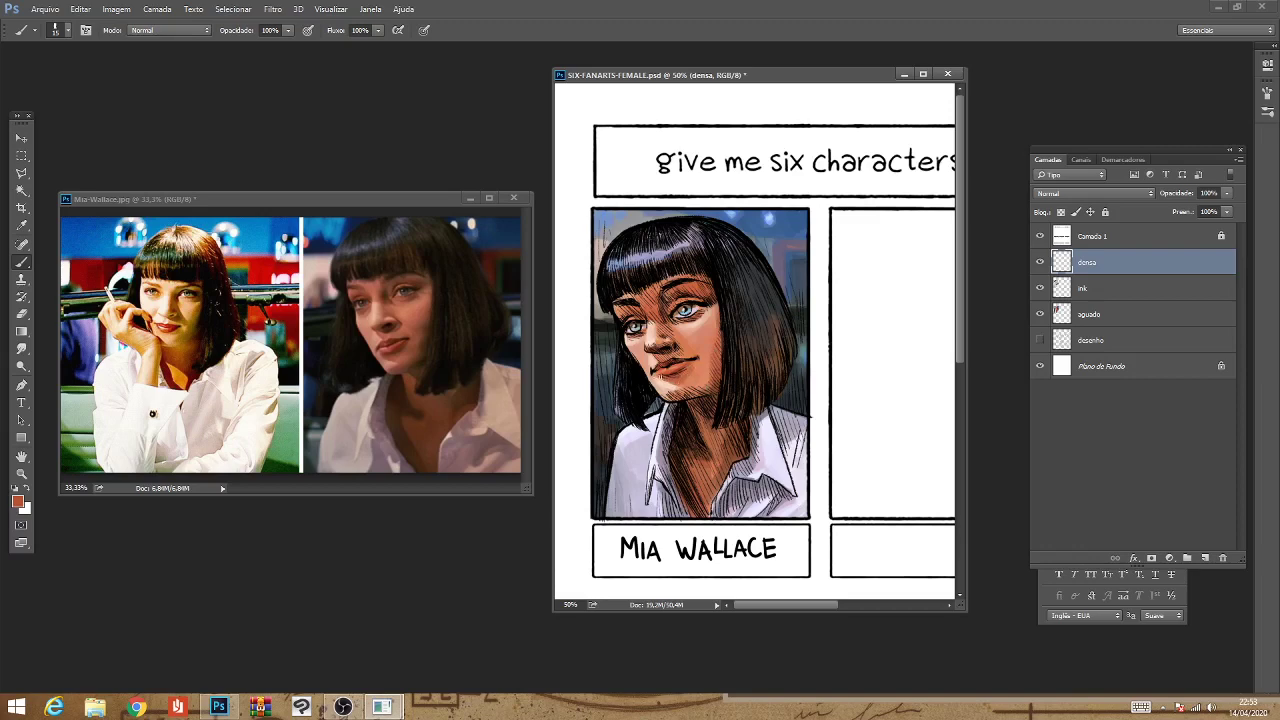
Paint reddish-brown shadow along the chin and jaw on the densa layer.
left_click_drag(656, 375, 666, 380)
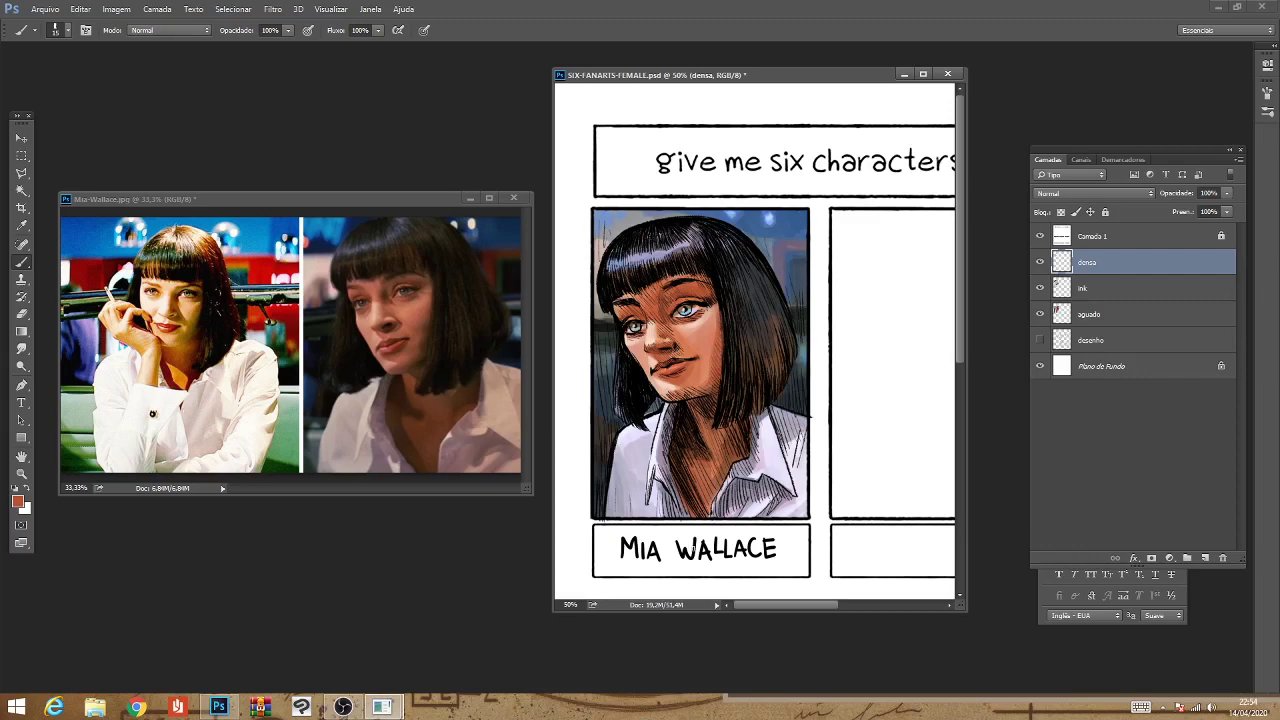
Try a muted pink-purple as the painting colour.
left_click(17, 502)
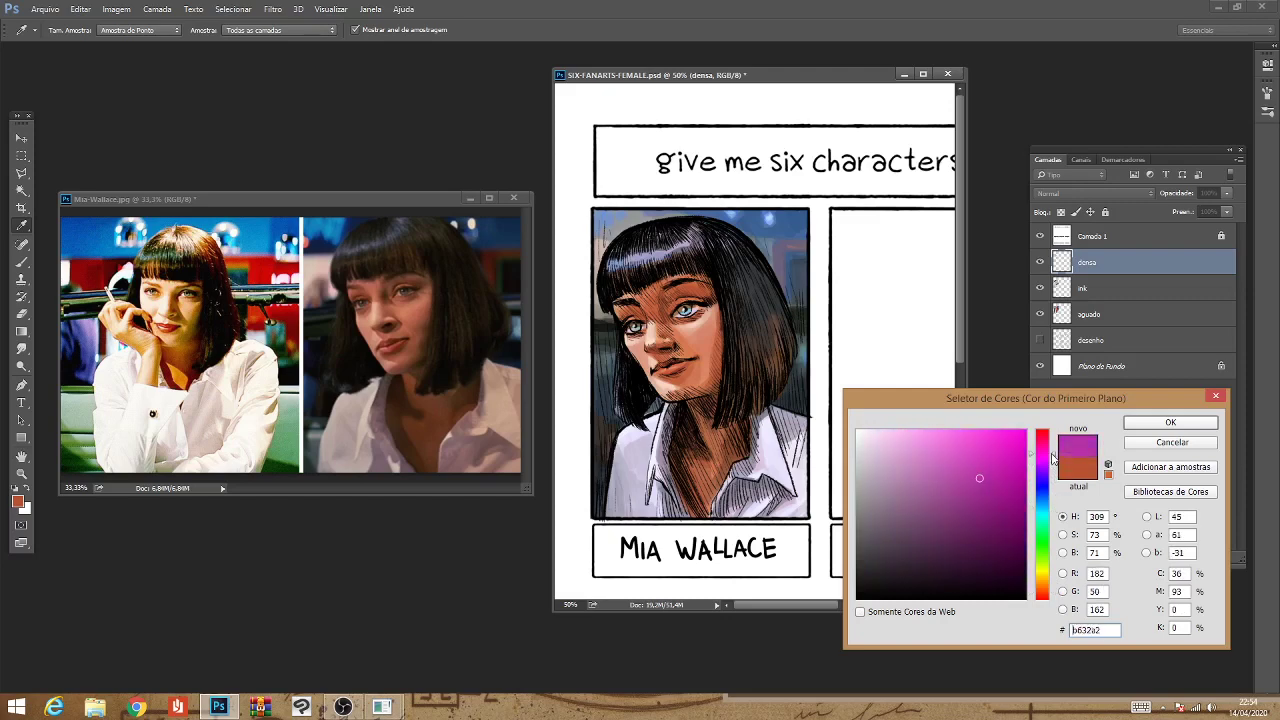
left_click_drag(1057, 592, 1052, 455)
mouse_move(969, 473)
left_mouse_down()
mouse_move(928, 492)
mouse_move(945, 535)
mouse_move(948, 478)
left_mouse_up()
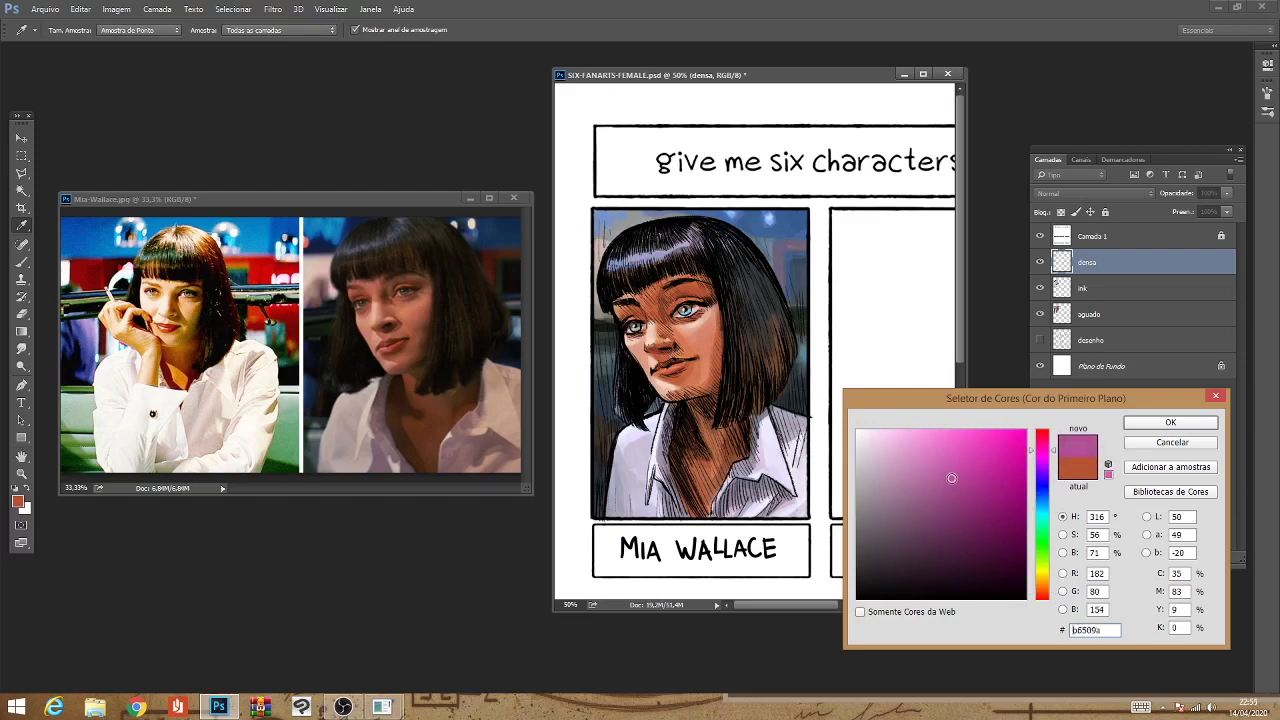
left_click(1155, 425)
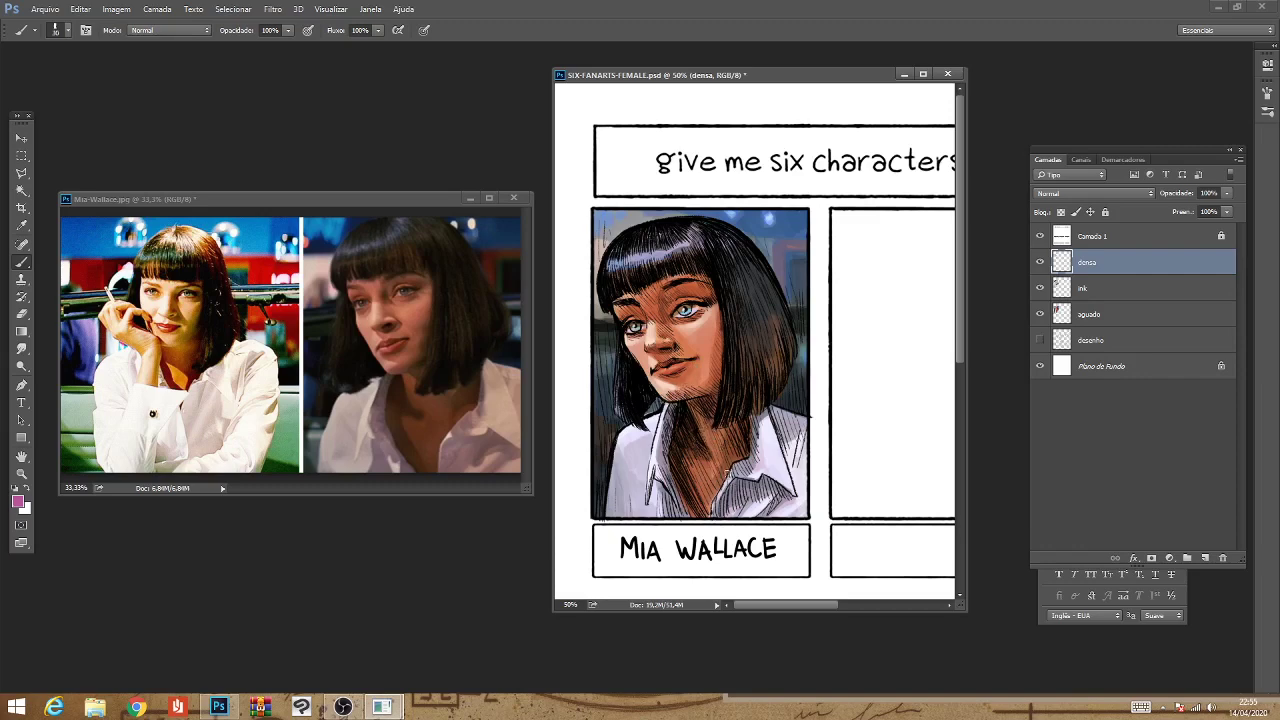
Adjust the painting colour to a muted dark red, #98394d.
left_click(18, 503)
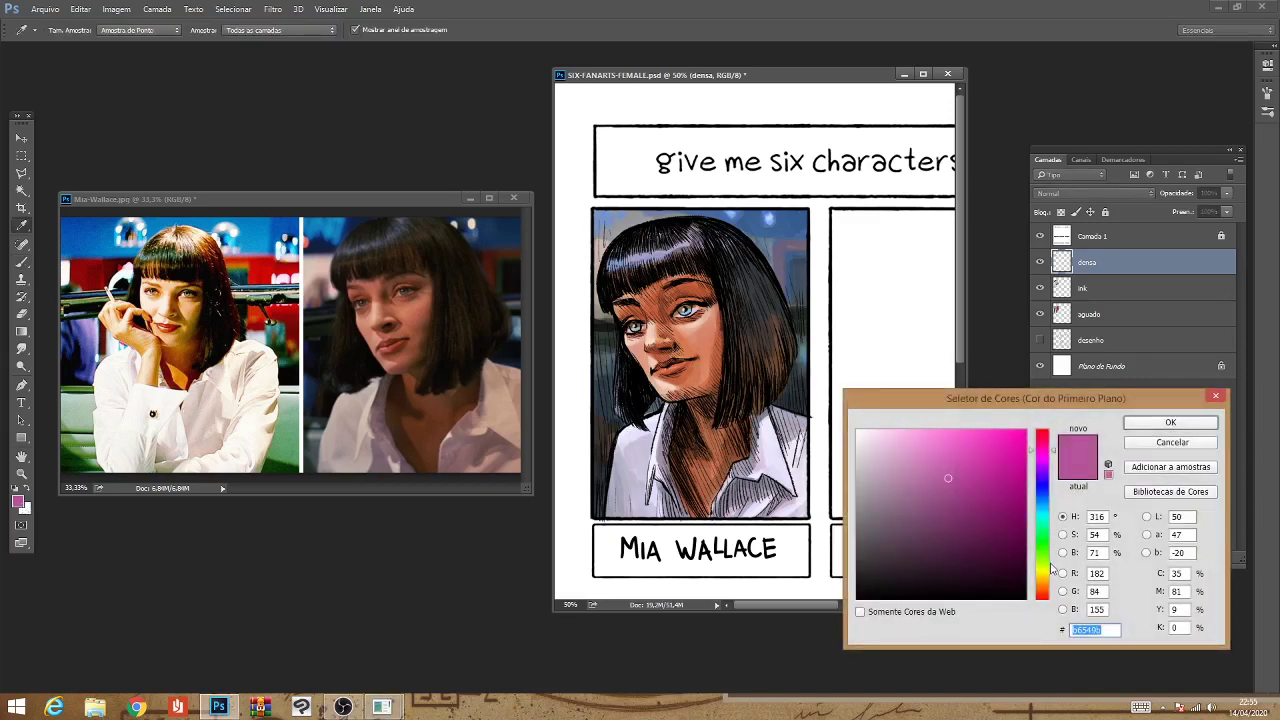
left_click(1042, 447)
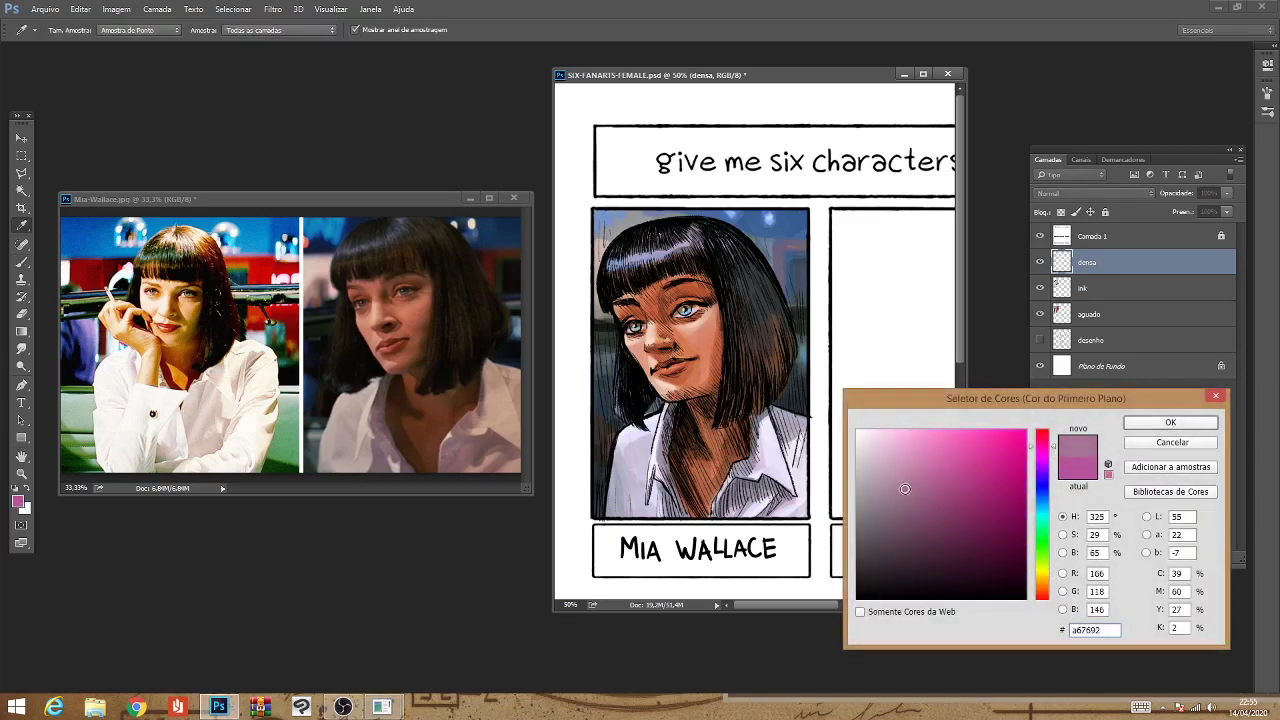
mouse_move(914, 492)
left_mouse_down()
mouse_move(909, 506)
mouse_move(928, 504)
left_mouse_up()
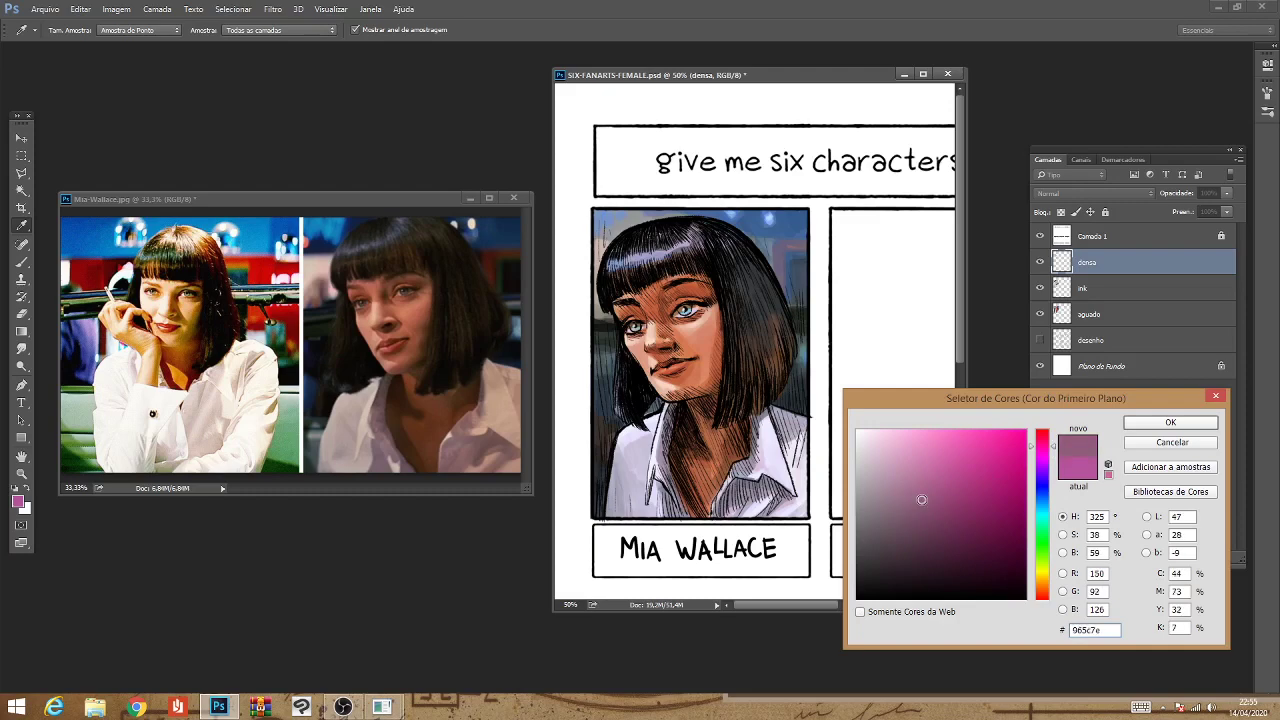
left_click_drag(1052, 452, 1052, 436)
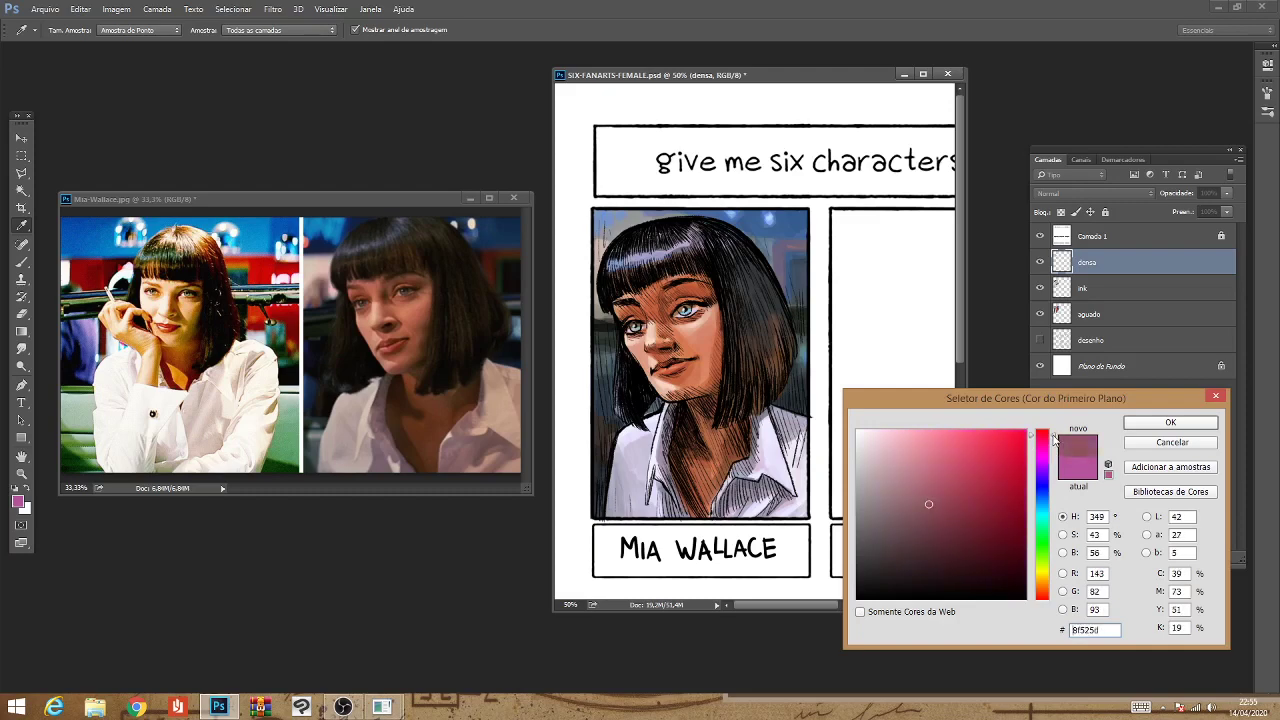
left_click_drag(941, 507, 962, 498)
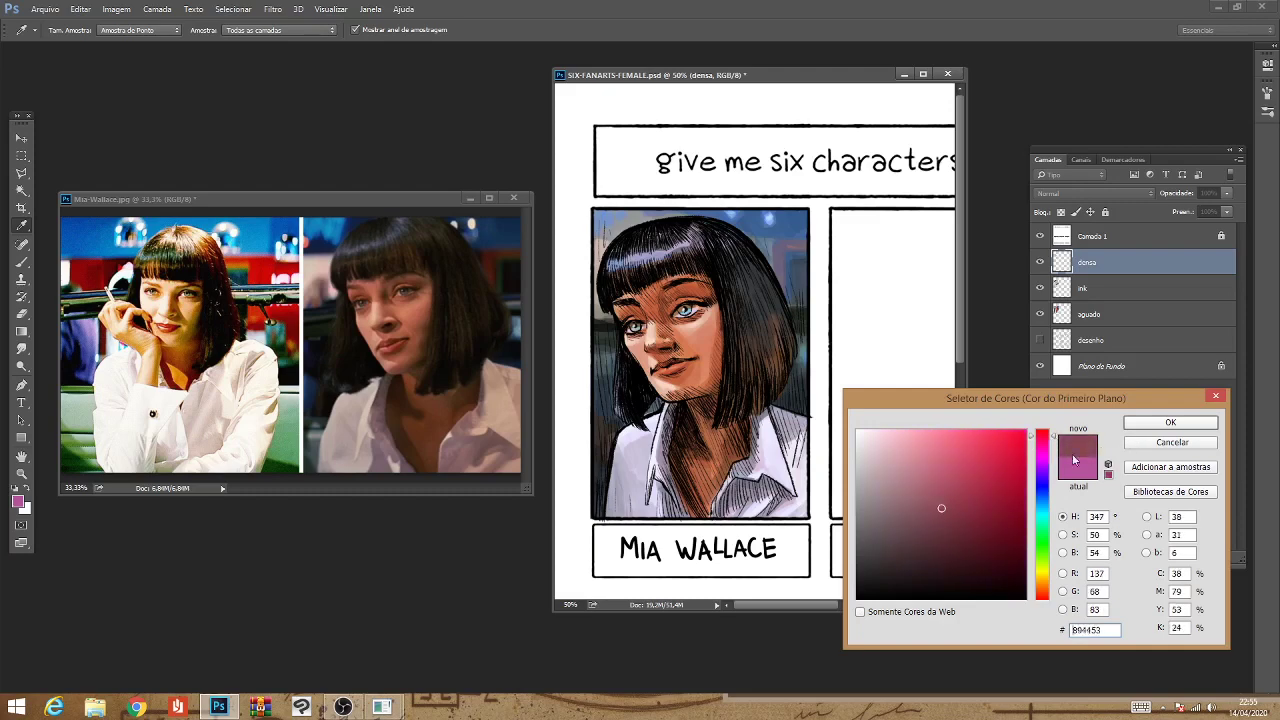
left_click(1146, 428)
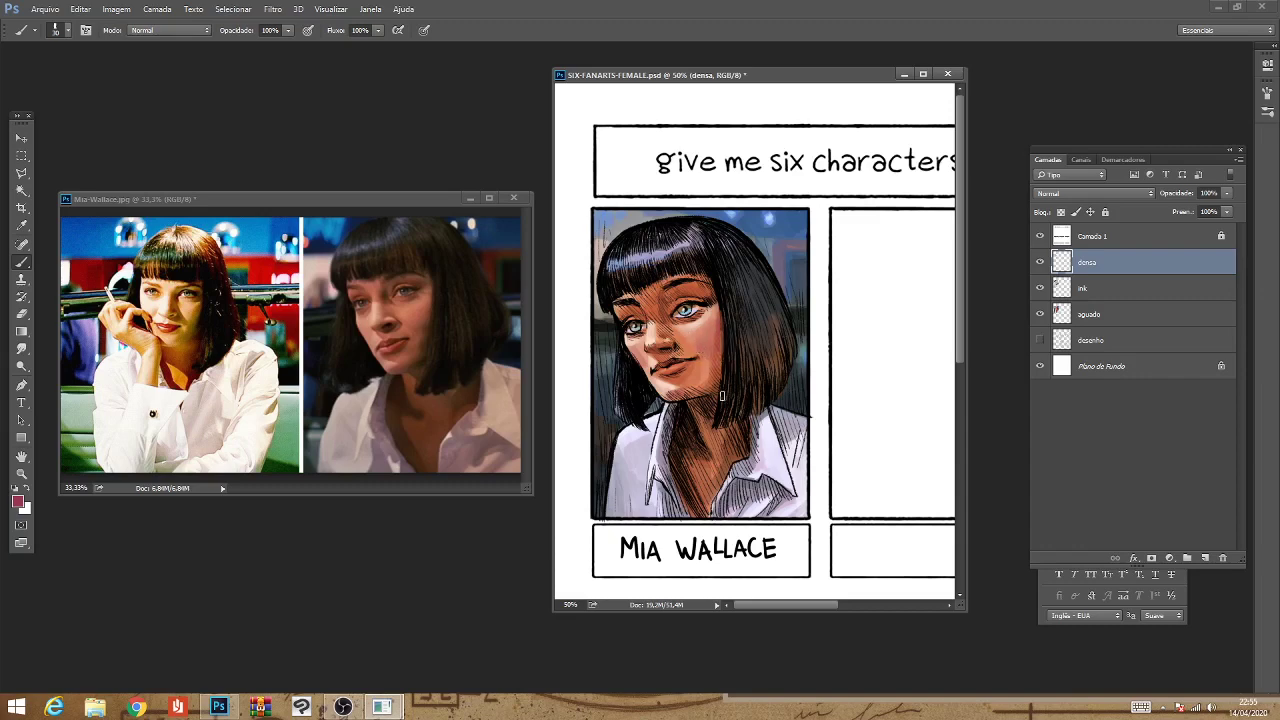
Paint small crimson touches on the lips and chin.
key("ctrl")
left_click_drag(662, 360, 674, 366)
left_click_drag(670, 370, 678, 374)
Sample a light skin tone, paint the cheek, and open the foreground colour picker.
key("ctrl+minus")
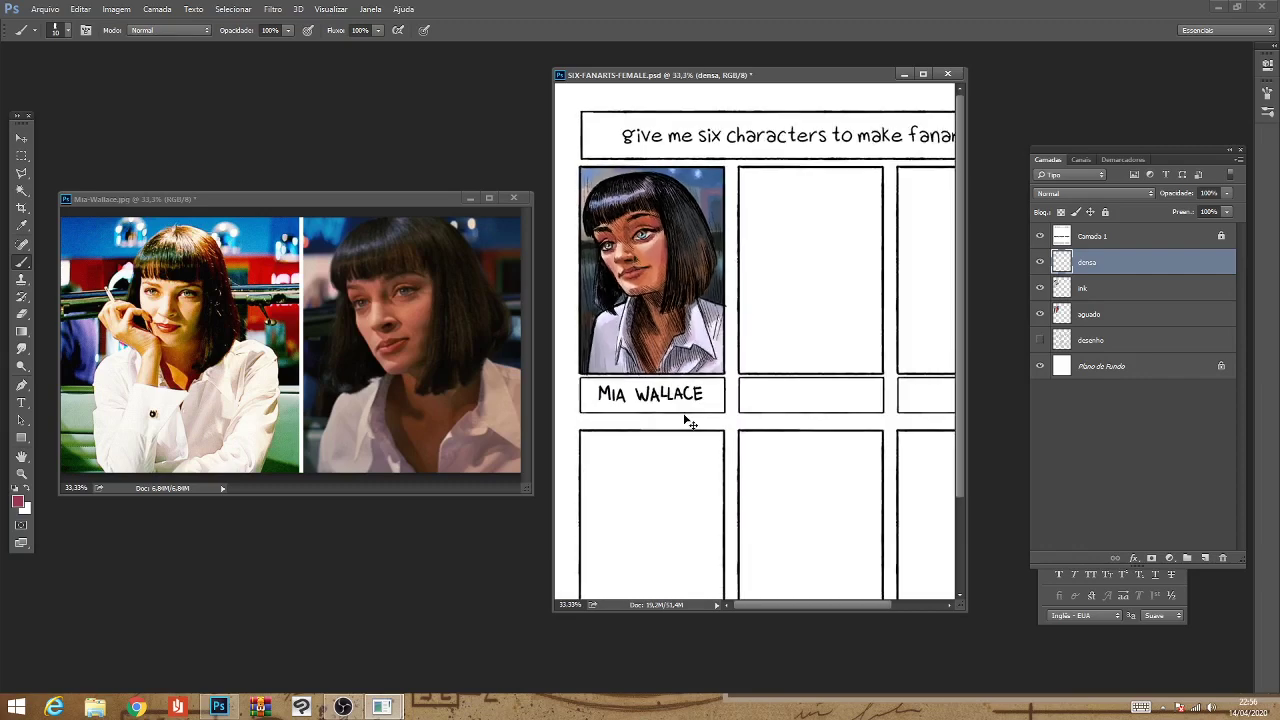
key("ctrl+plus")
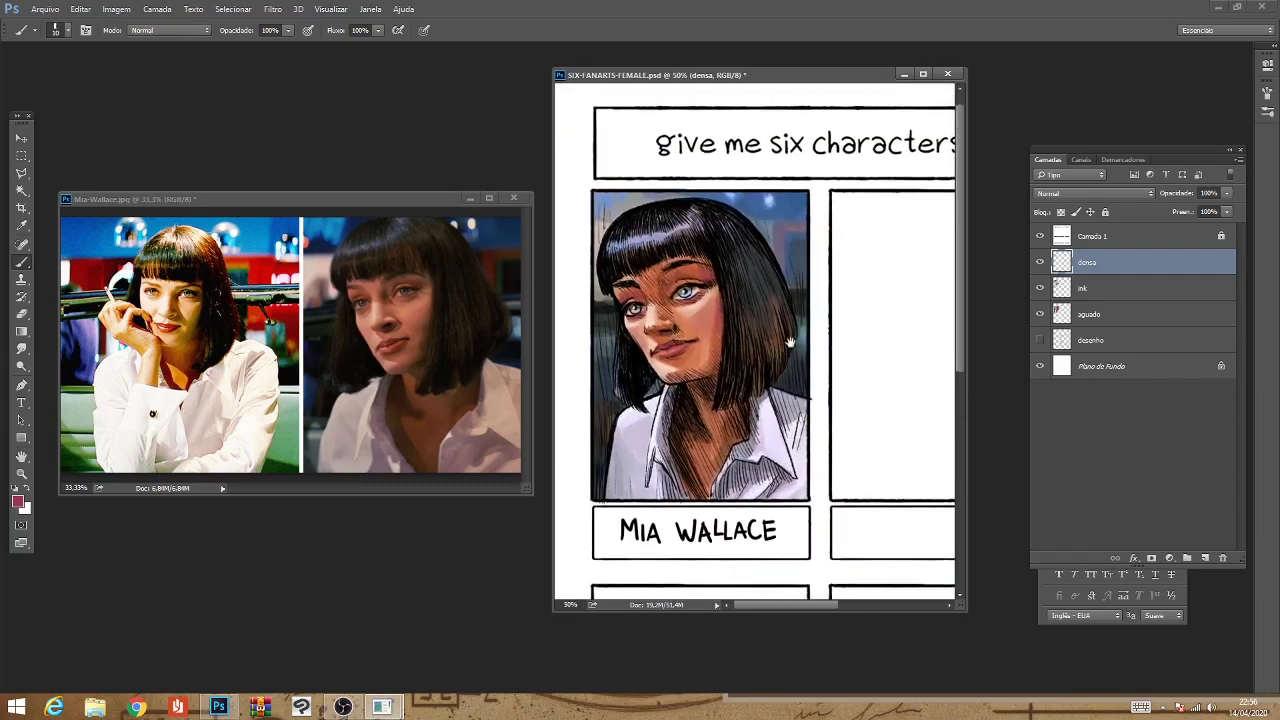
left_click(707, 325, "alt")
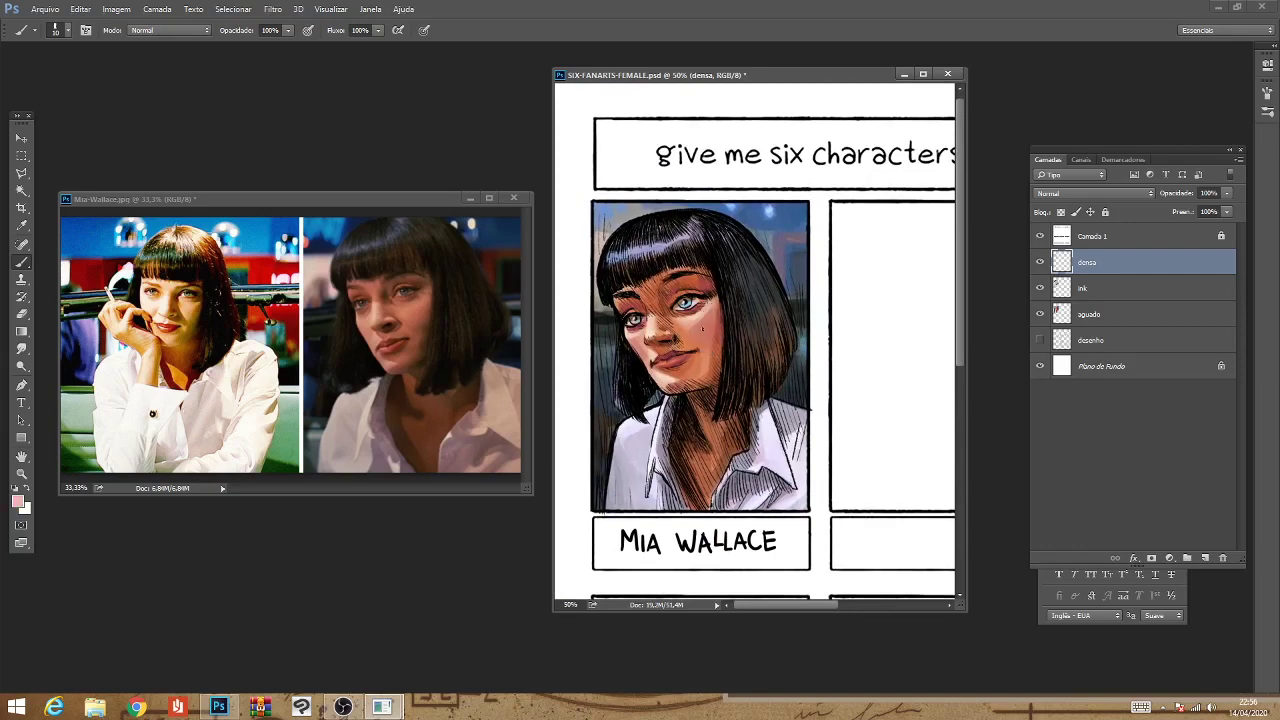
left_click_drag(703, 337, 711, 309)
left_click(22, 505)
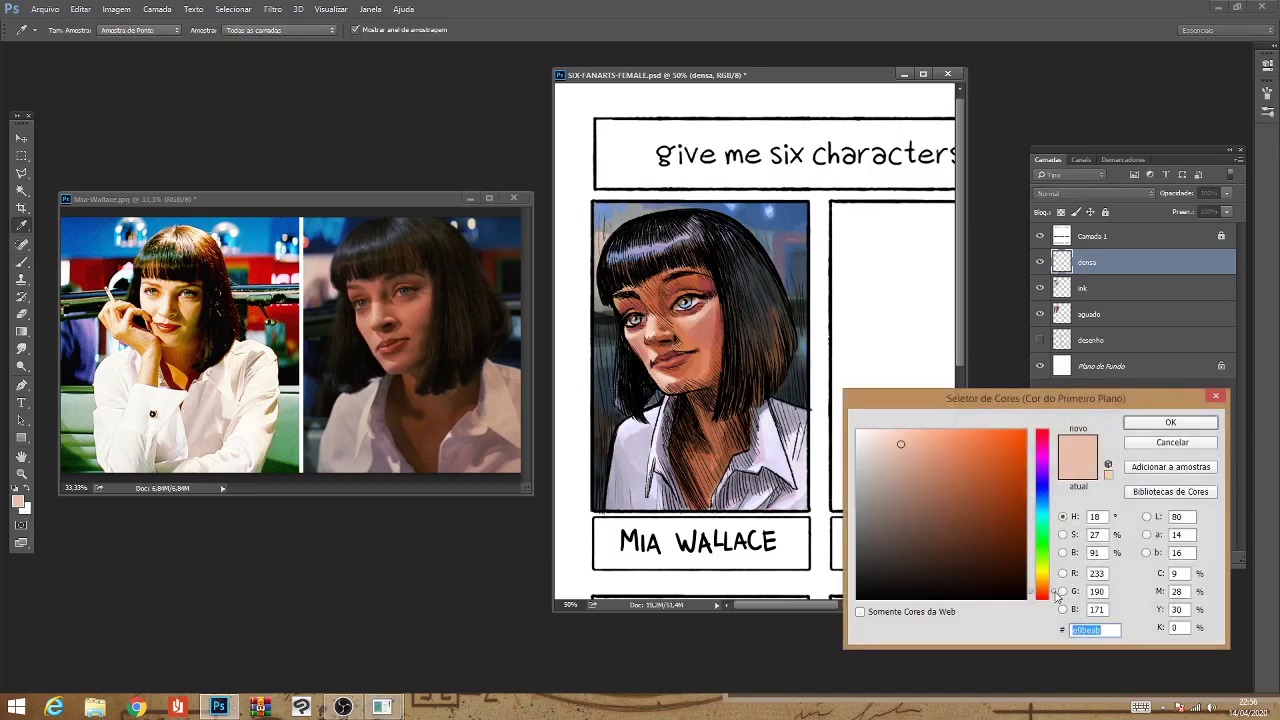
Pick a warmer orange skin colour and brush it around the right eye.
left_click(933, 449)
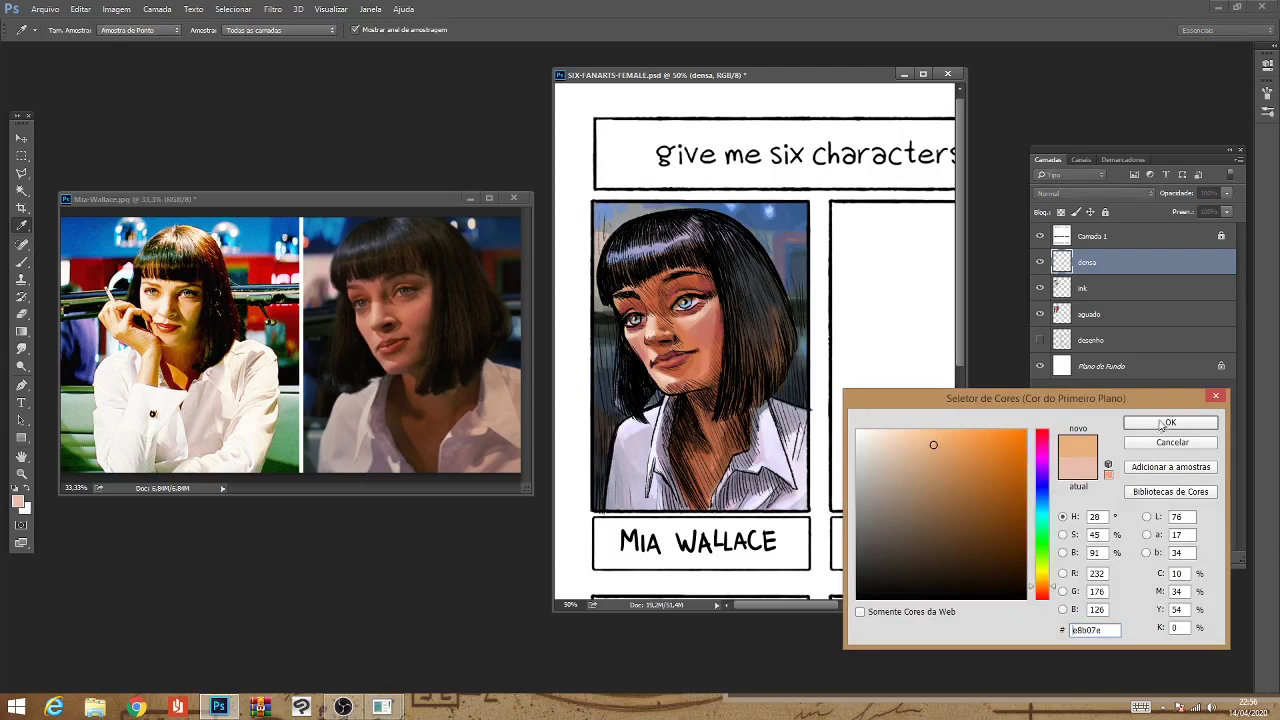
left_click(1162, 424)
mouse_move(698, 282)
left_mouse_down()
mouse_move(702, 320)
mouse_move(716, 300)
left_mouse_up()
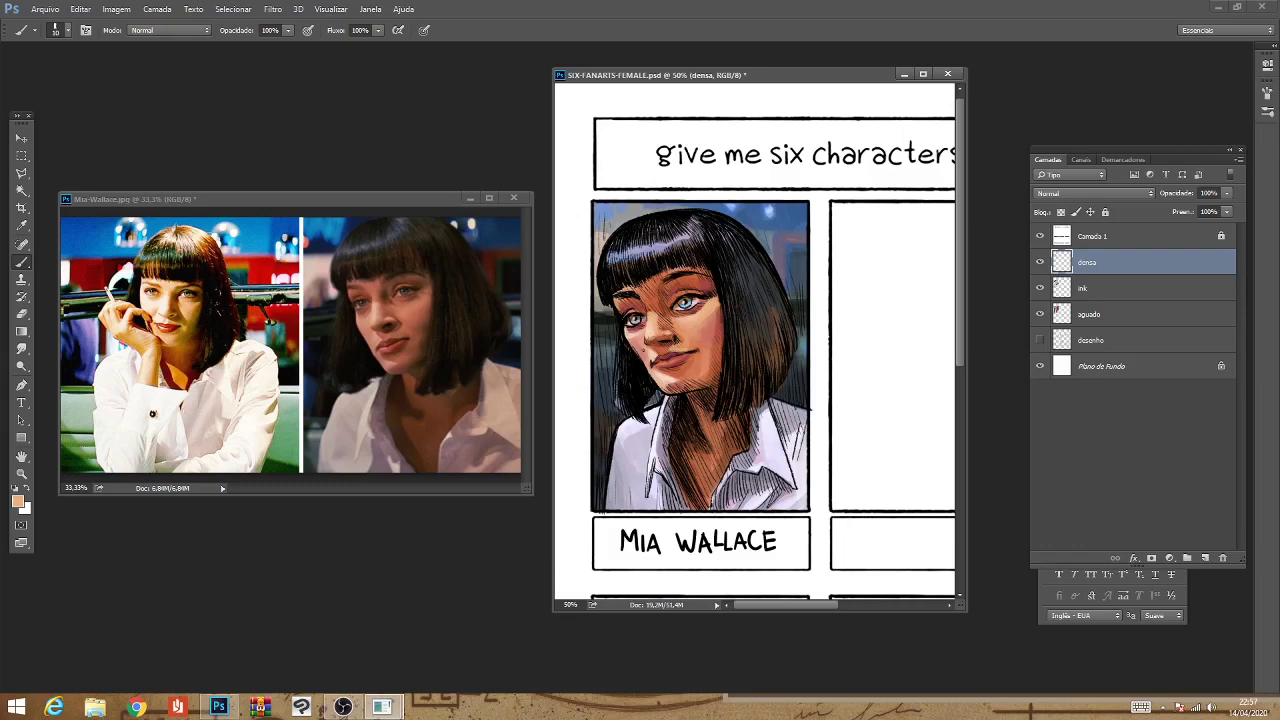
Lighten the cheek and left-eye area, sampling dark red and peach tones from the face.
left_click_drag(628, 332, 632, 340)
left_click_drag(626, 324, 614, 304)
left_click(640, 362, "alt")
left_click(678, 356, "alt")
key("ctrl+minus")
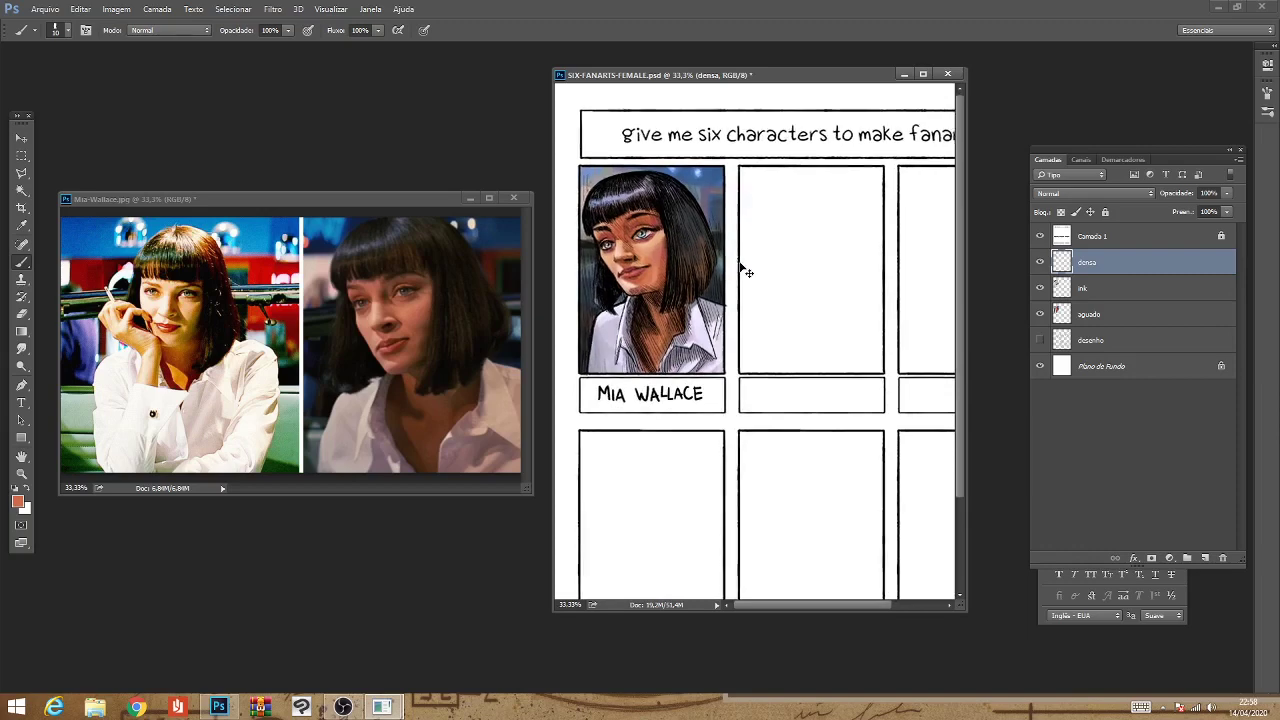
key("ctrl+plus")
key("ctrl+plus")
left_click_drag(606, 211, 799, 434)
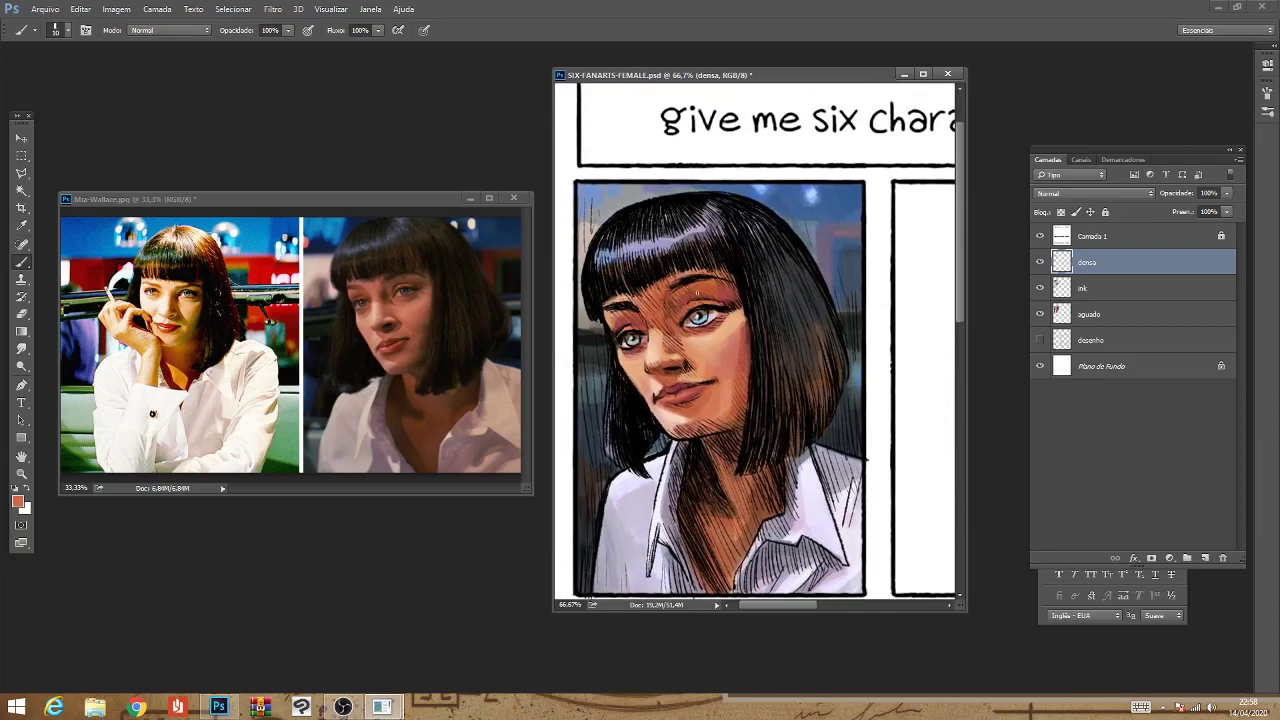
Dab darker brown and light-blue details into the right eye's iris with a smaller brush.
left_click(702, 345, "alt")
left_click(717, 314)
left_click(708, 316, "alt")
key("bracketleft")
left_click(699, 324)
left_click(701, 317)
Reset the painting colour to black and re-frame the portrait panel.
left_click(695, 351, "alt")
key("d")
key("ctrl+minus")
key("ctrl+minus")
key("ctrl+plus")
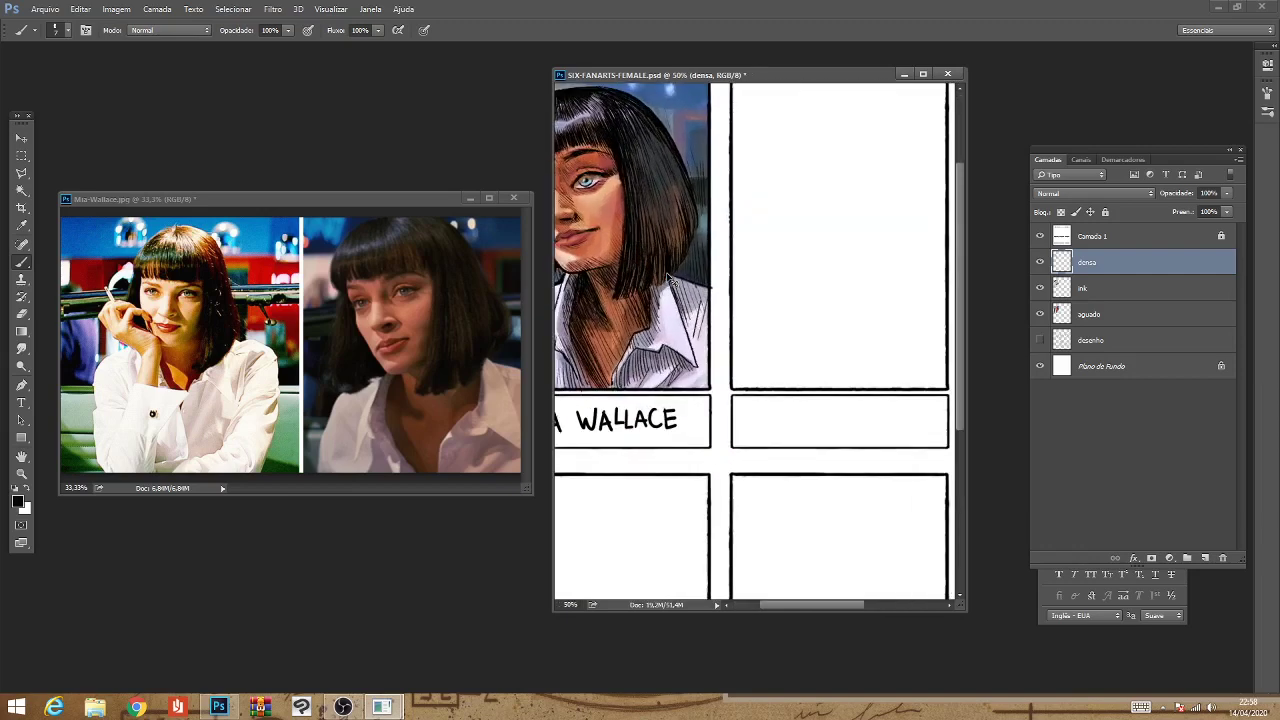
left_click_drag(633, 206, 758, 410)
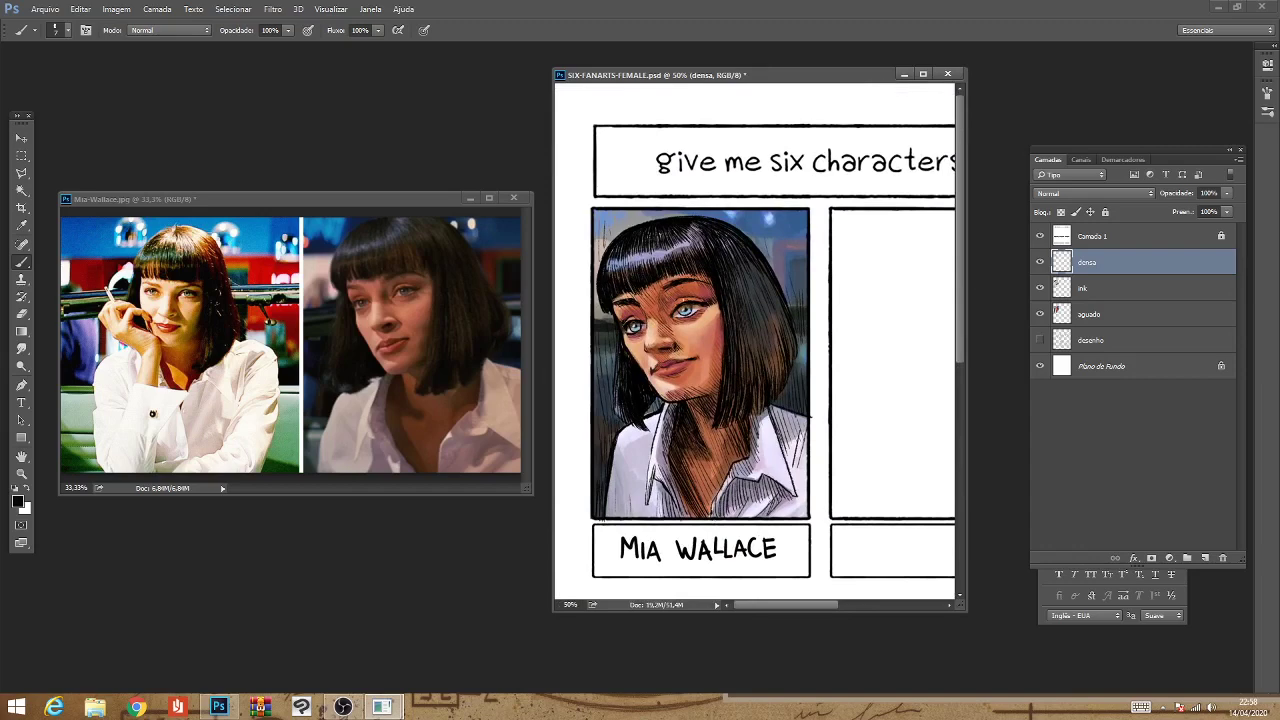
Sample a dark red from the painting and shift its hue to reddish-brown 673d34.
left_click(660, 404, "alt")
left_click(17, 502)
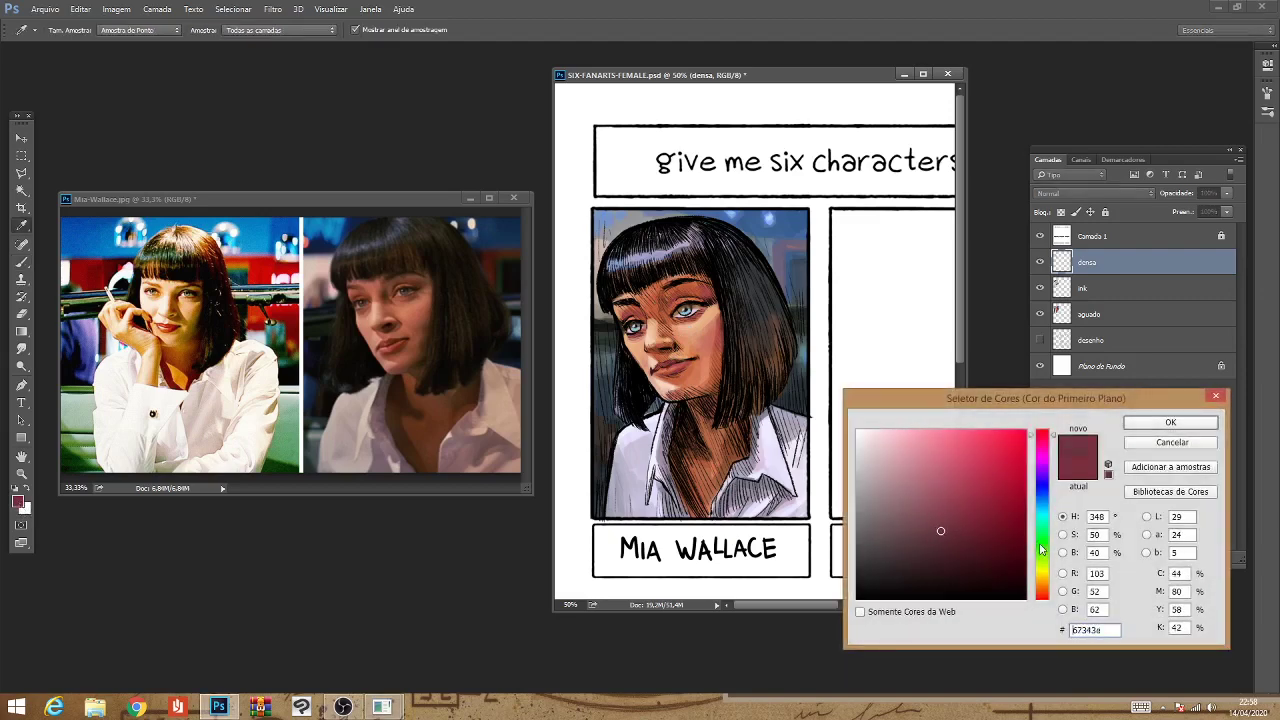
left_click(1050, 595)
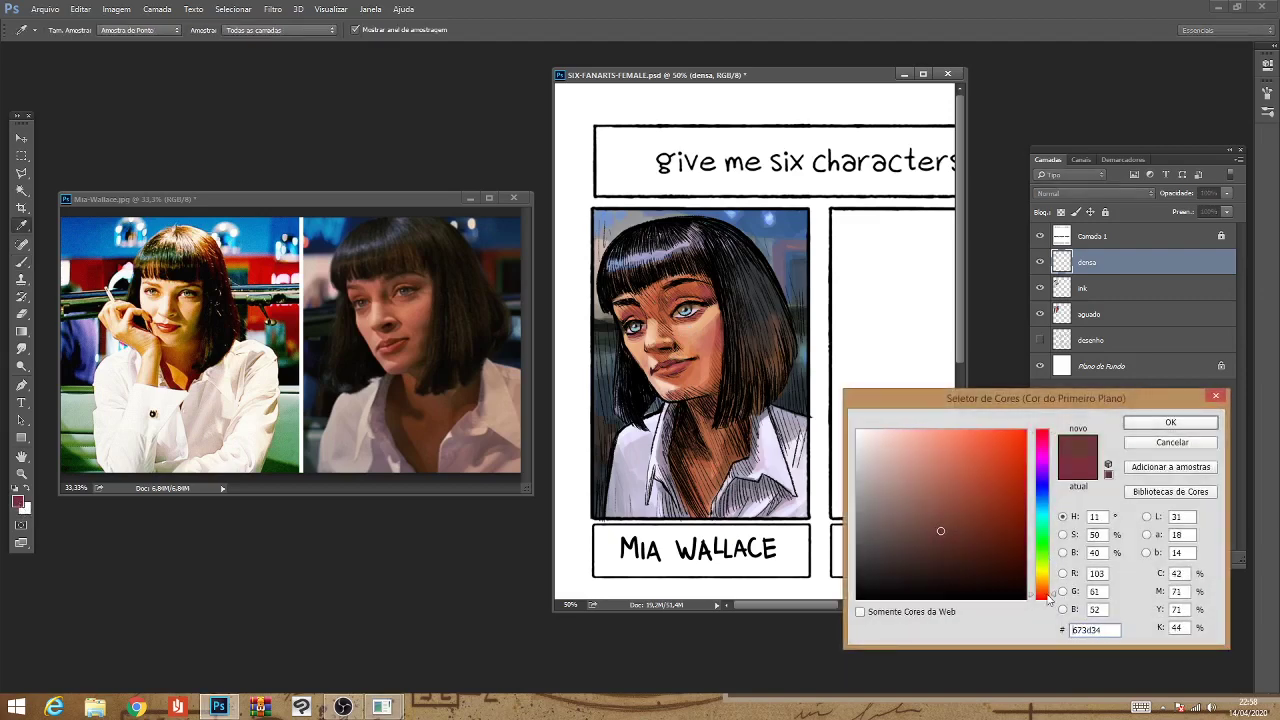
left_click(1143, 423)
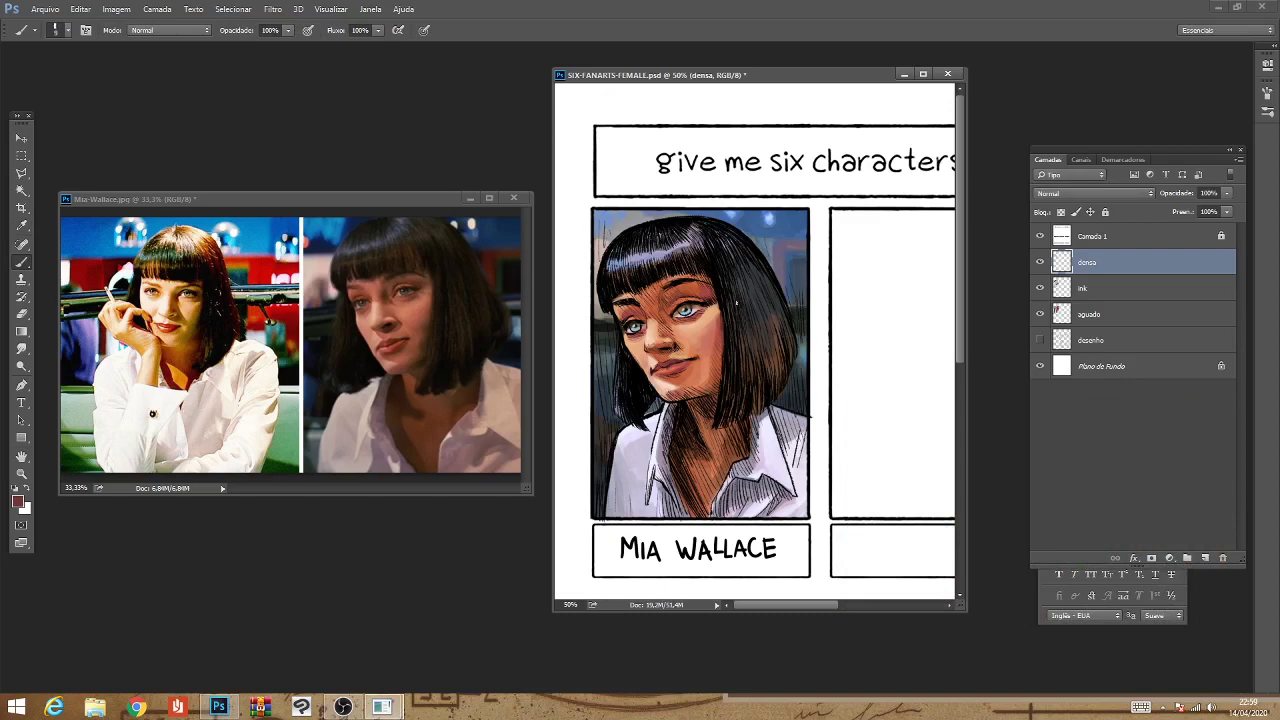
Try a dark stroke at the right eye's corner, undo it, then sample a dark face colour.
left_click_drag(696, 312, 706, 322)
key("ctrl+z")
left_click(668, 381, "alt")
key("ctrl+minus")
key("ctrl+minus")
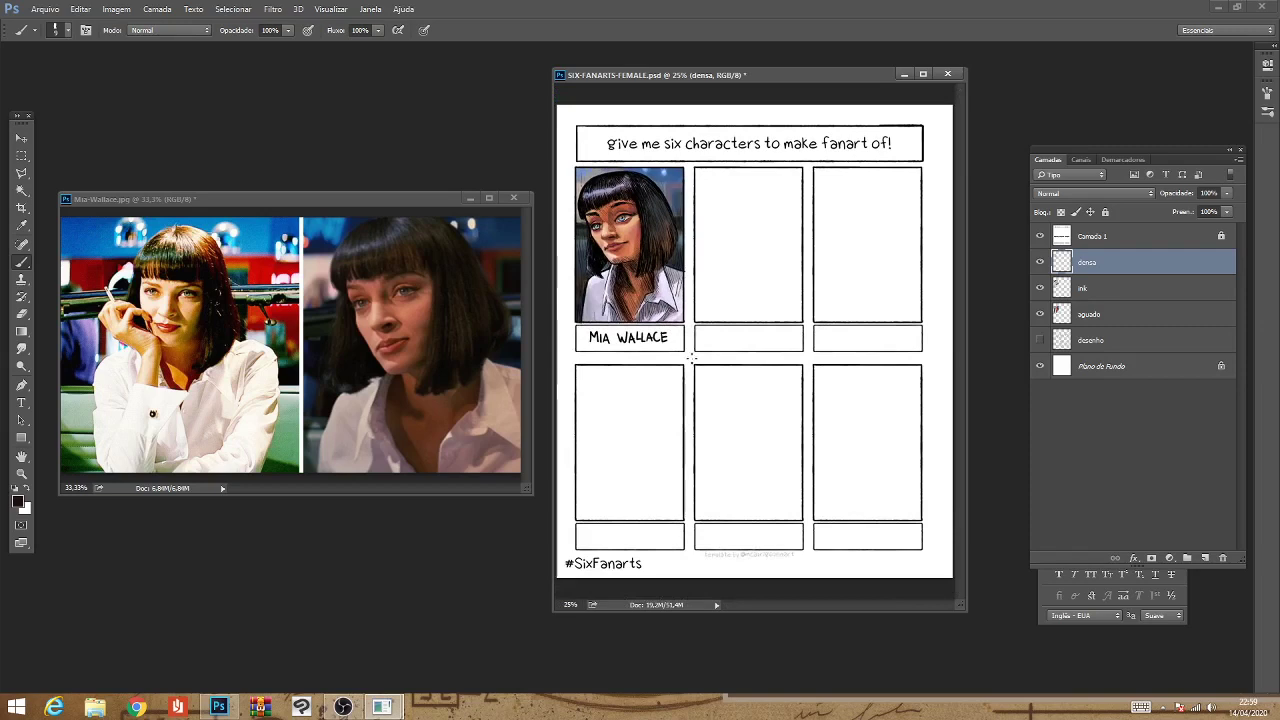
left_click(1039, 262)
left_click(1039, 262)
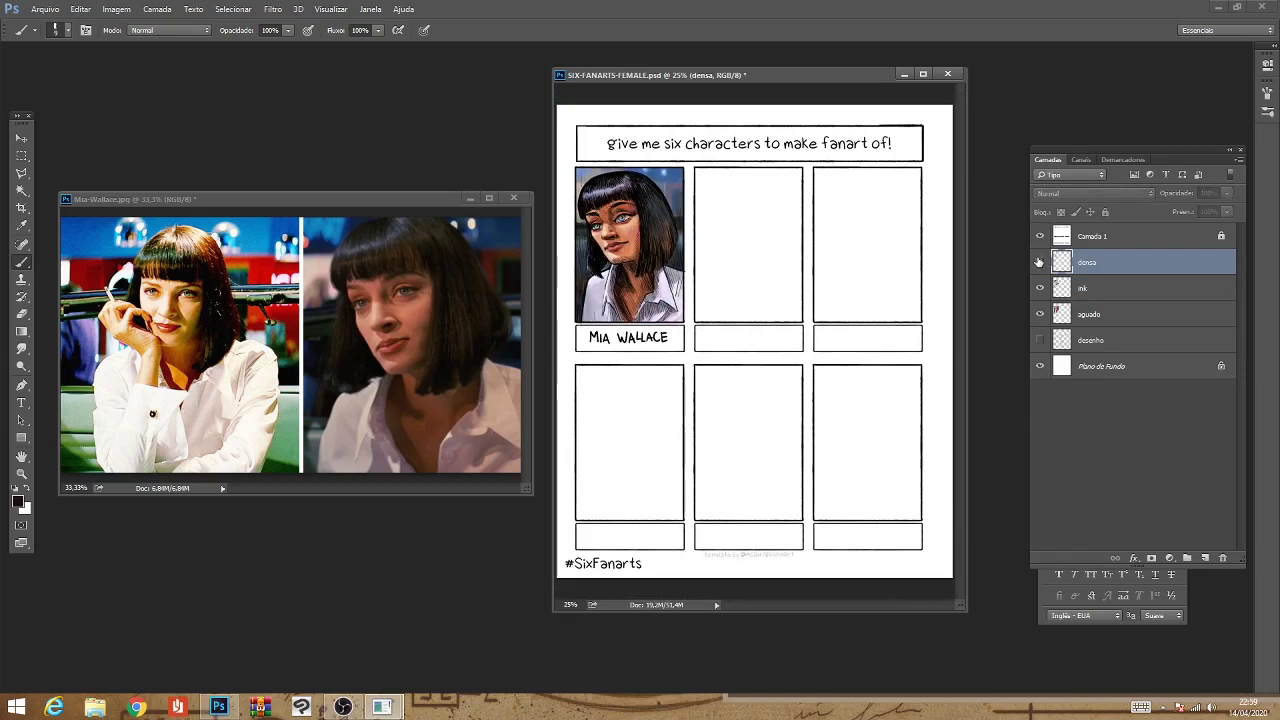
left_click(1039, 261)
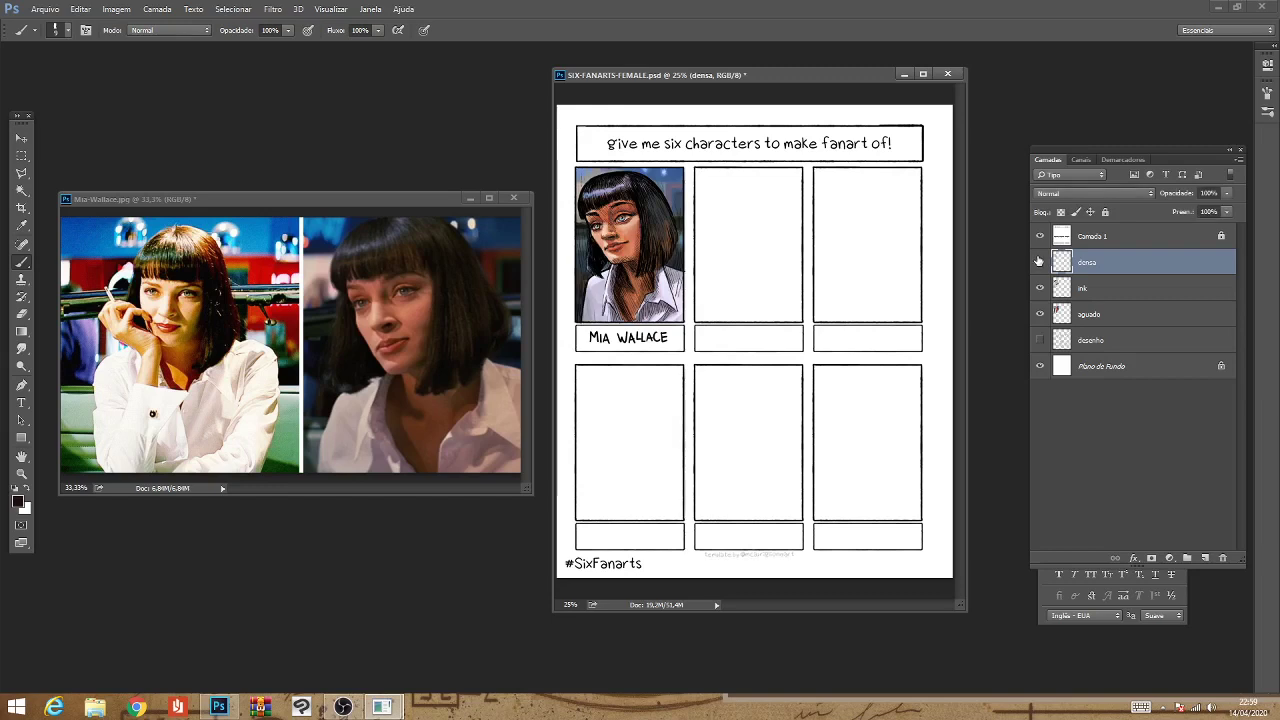
left_click(1038, 262)
left_click(1038, 262)
left_click(1039, 262)
key("ctrl+plus")
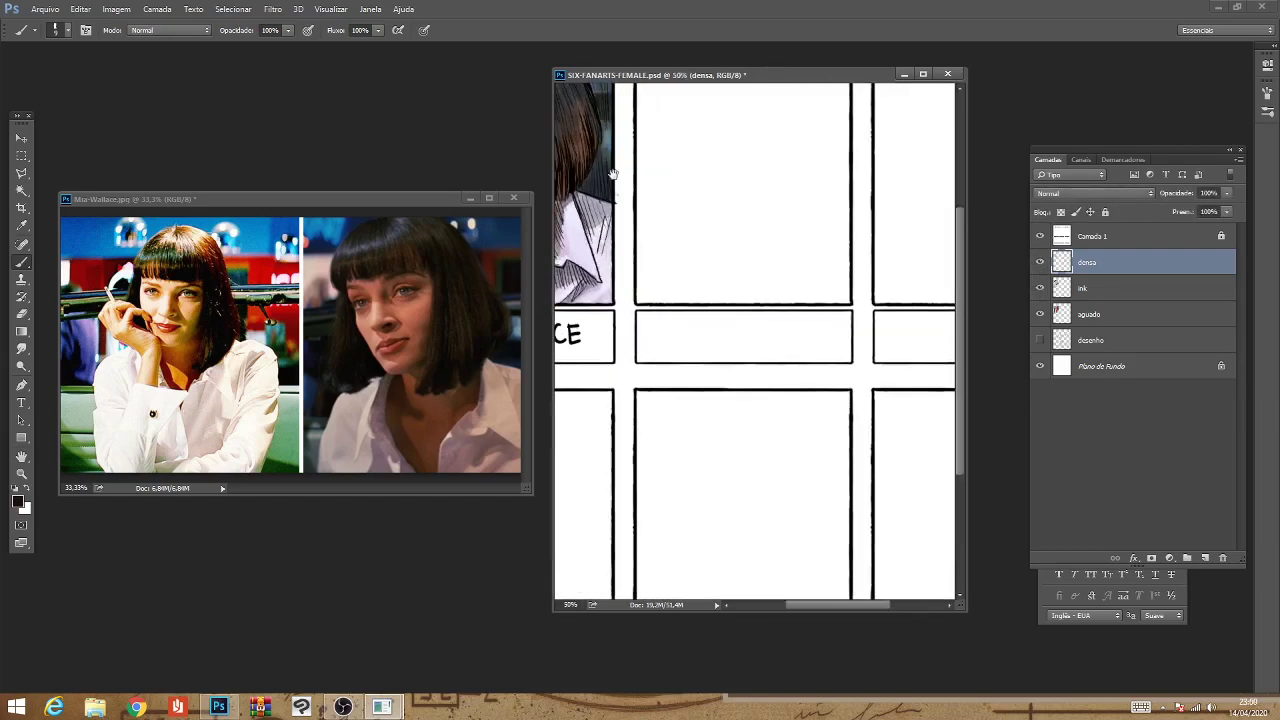
Sample the eye's light blue and adjust it to teal 6fa5a2.
left_click_drag(630, 178, 840, 396)
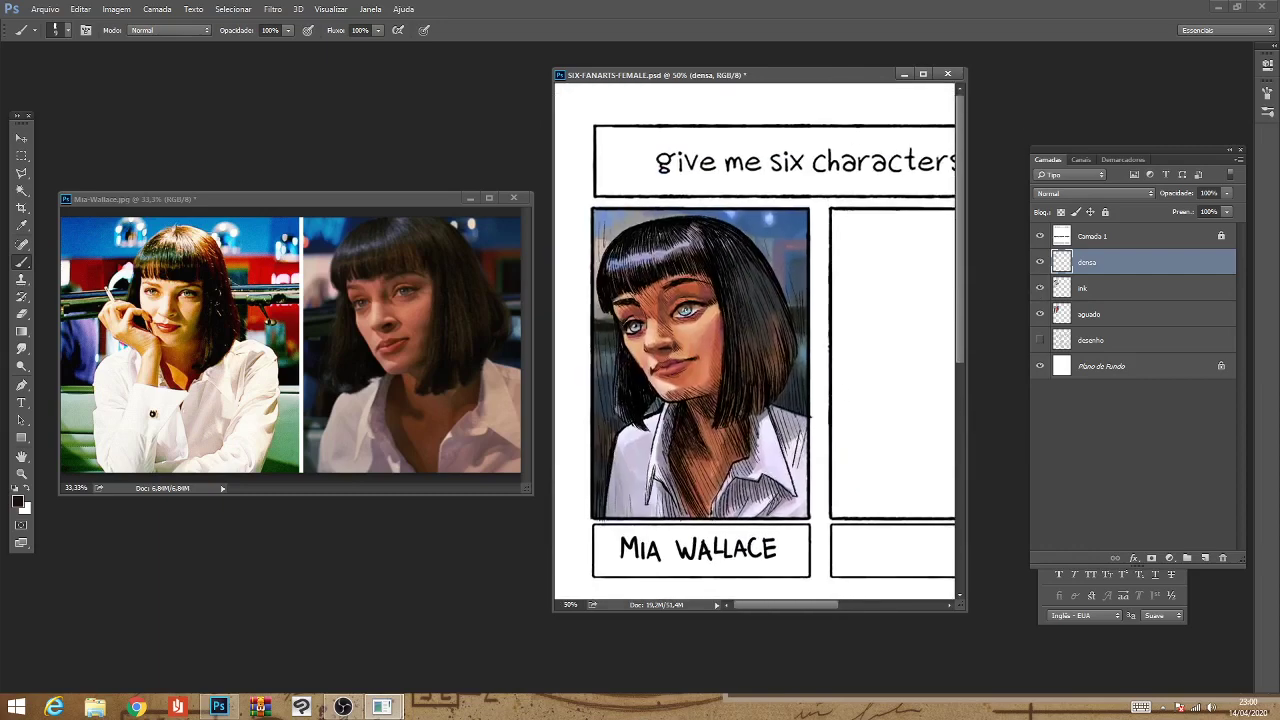
left_click(689, 312, "alt")
left_click(18, 502)
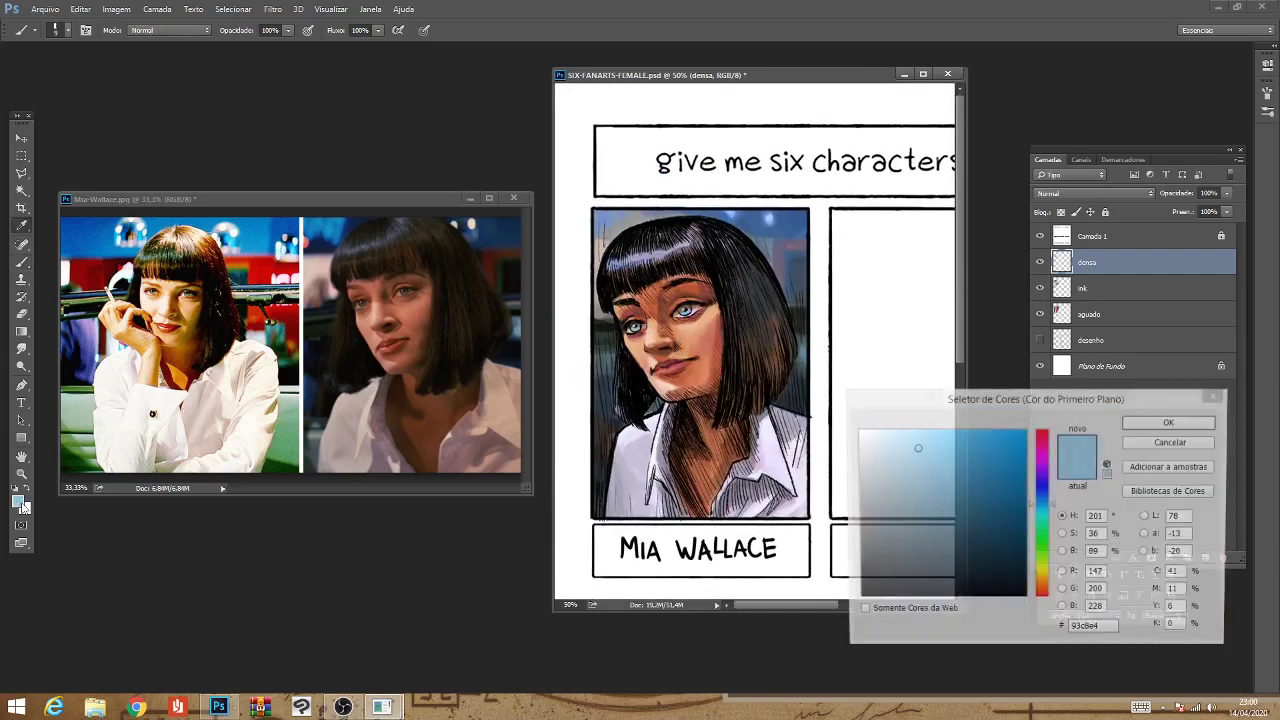
left_click(1055, 516)
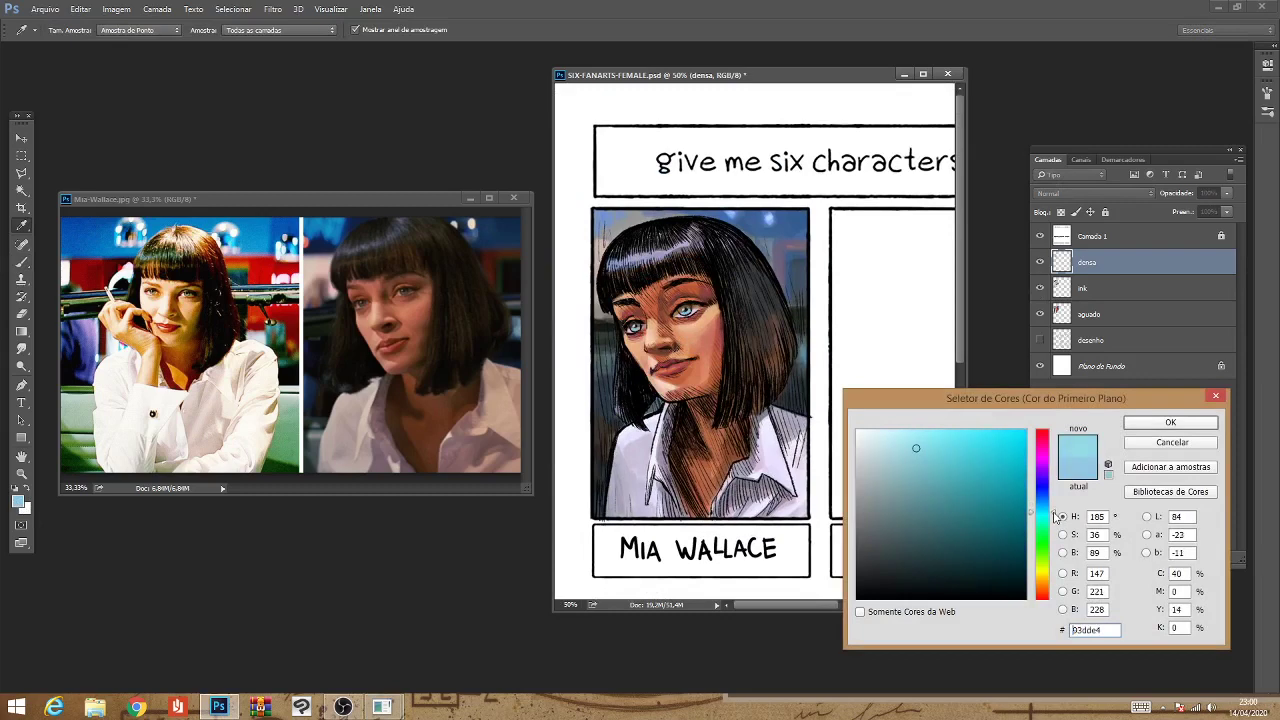
left_click_drag(1055, 516, 1055, 520)
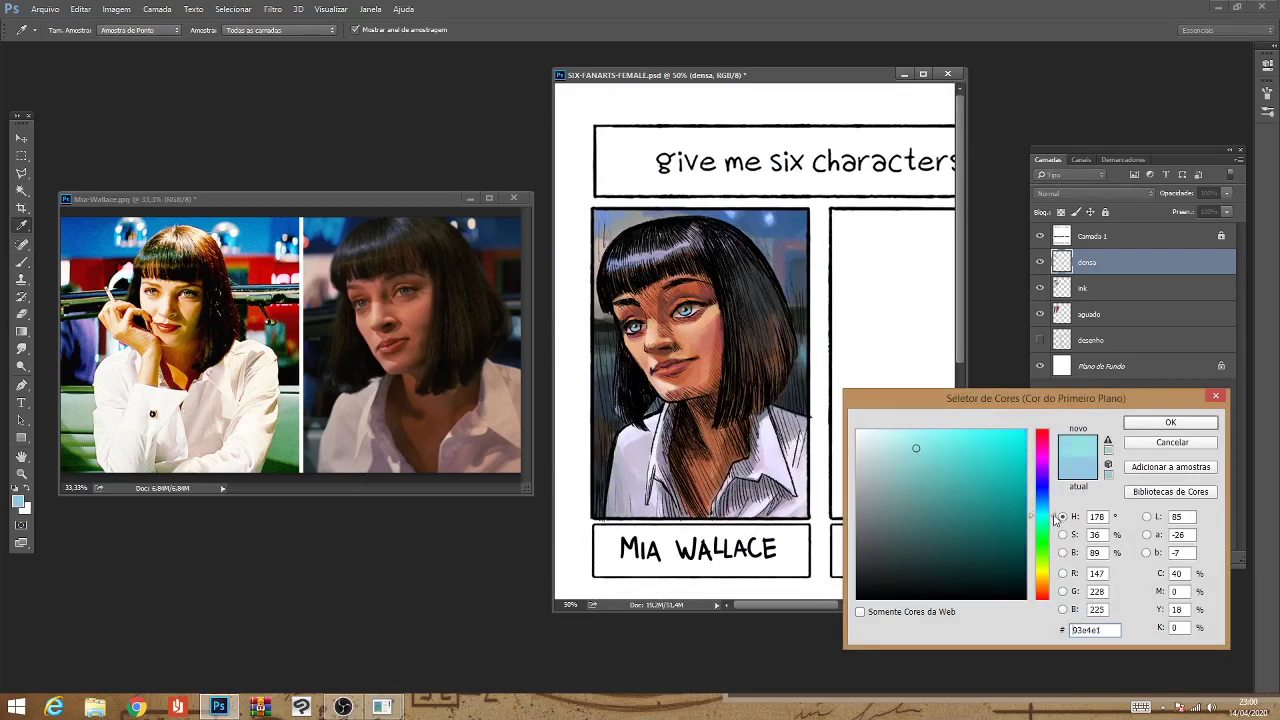
left_click(914, 470)
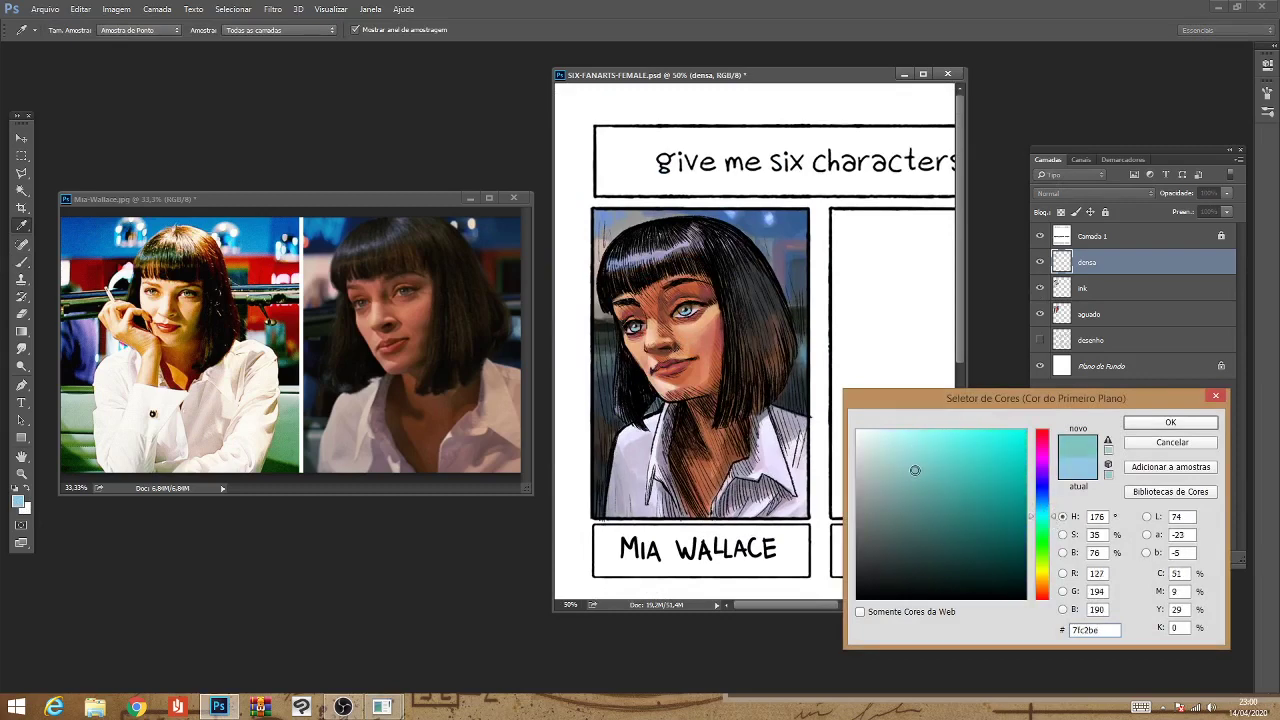
left_click_drag(914, 470, 912, 489)
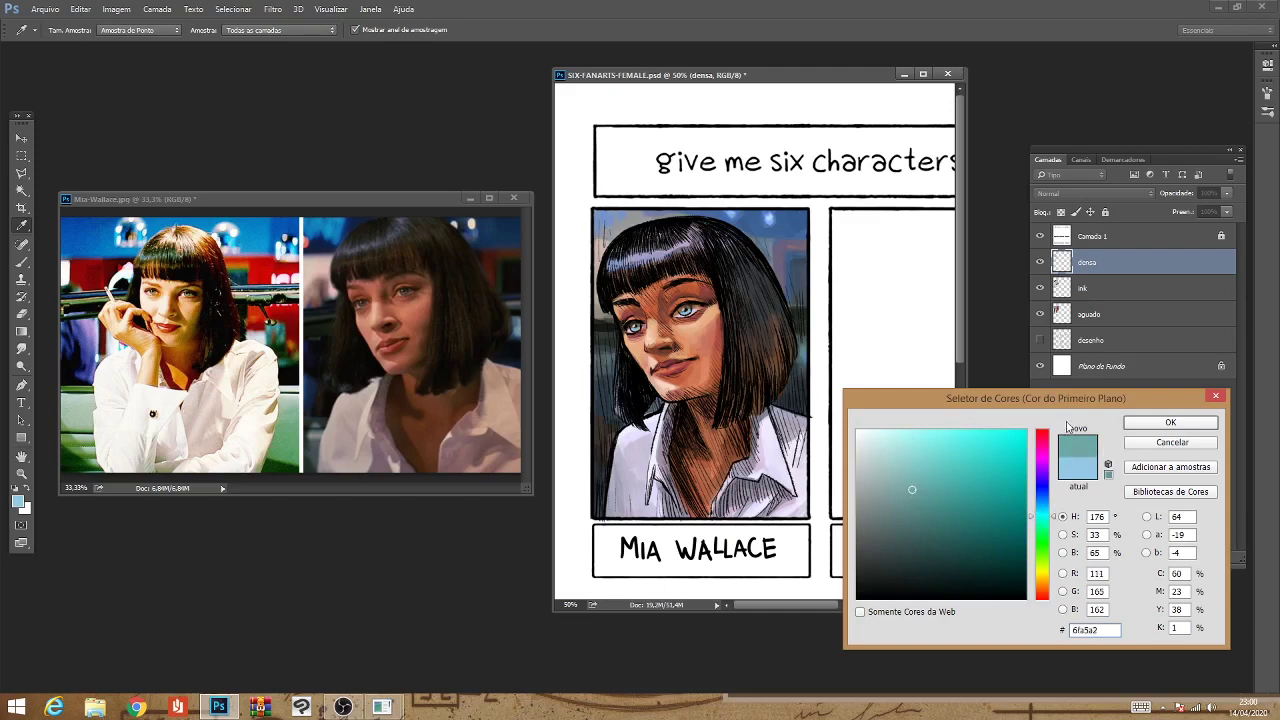
left_click(1143, 424)
key("b")
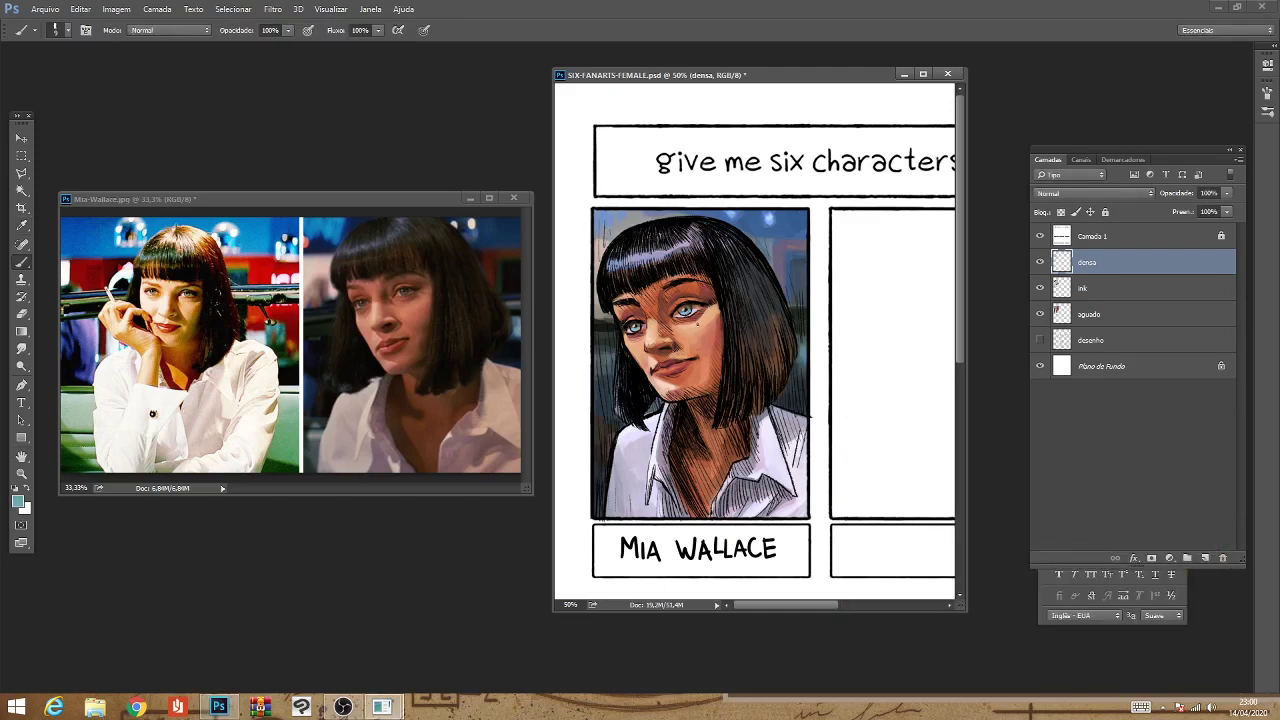
Change the painting colour to the darker teal 477976.
left_click(17, 509)
left_click(926, 518)
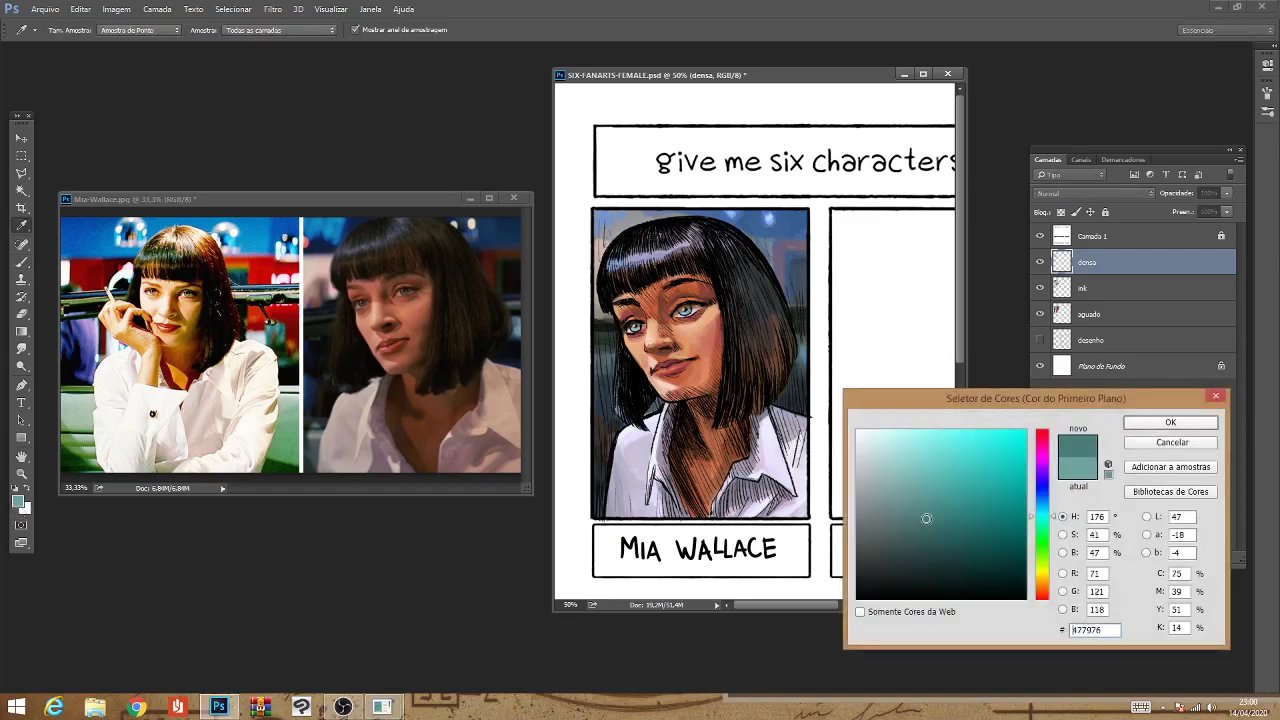
left_click(1170, 422)
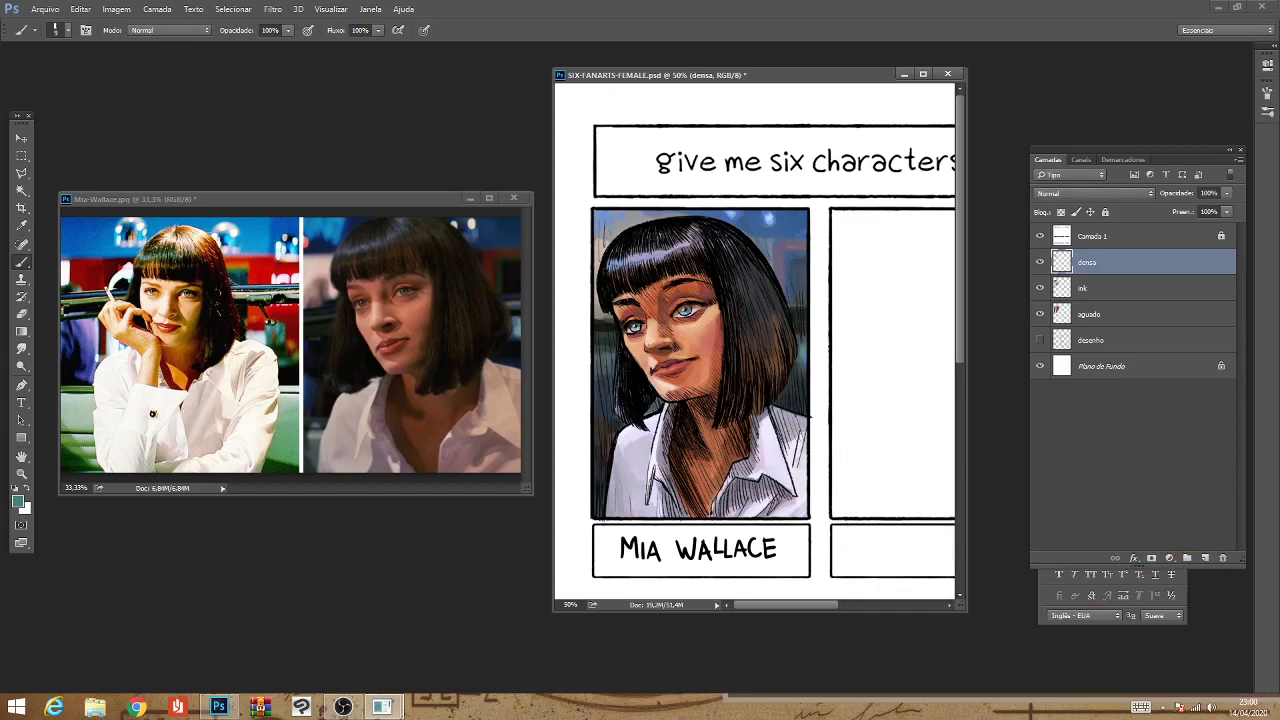
Zoom to 66.7% on the face and sample a reddish skin tone.
key("ctrl+minus")
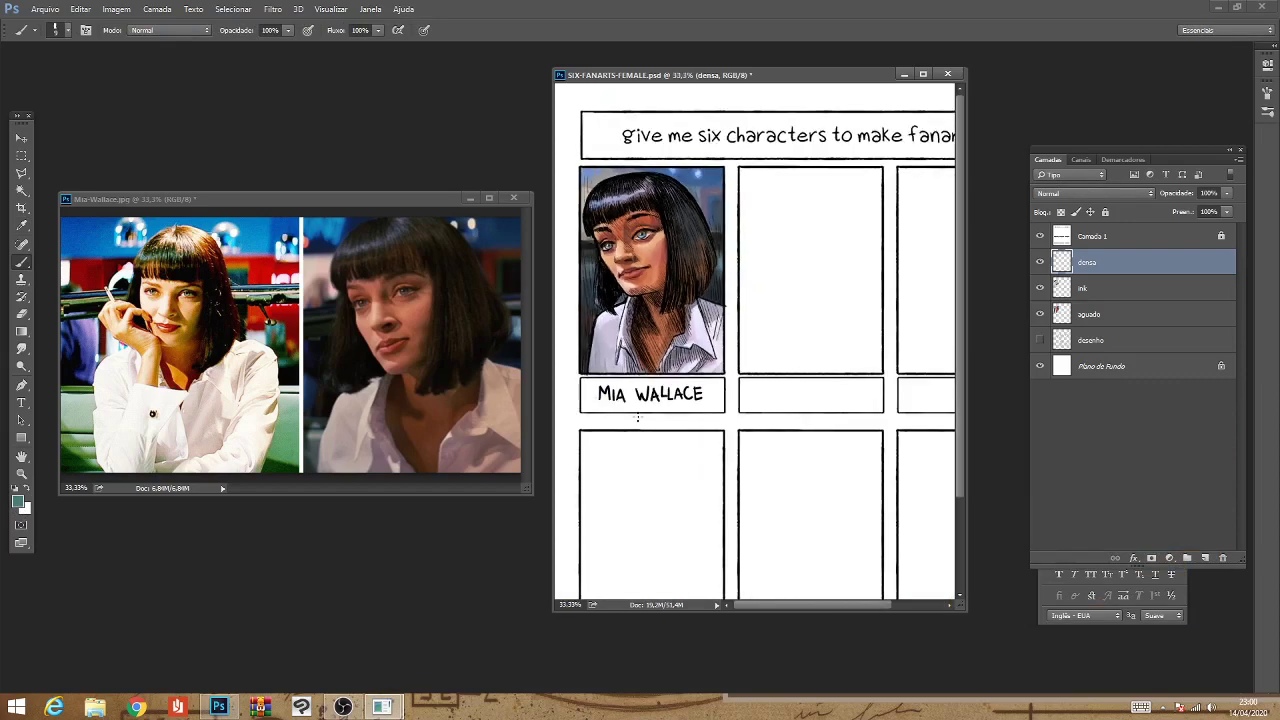
key("ctrl+plus")
key("ctrl+plus")
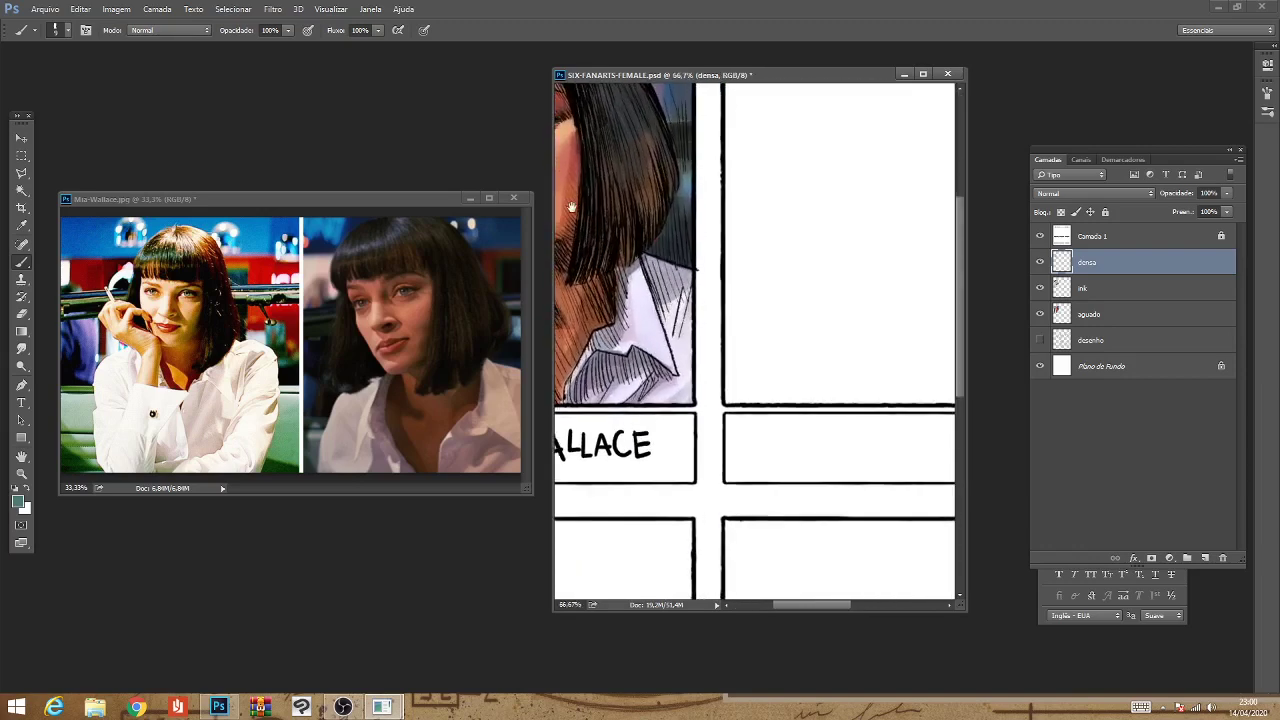
left_click_drag(572, 210, 749, 409)
left_click(702, 402, "alt")
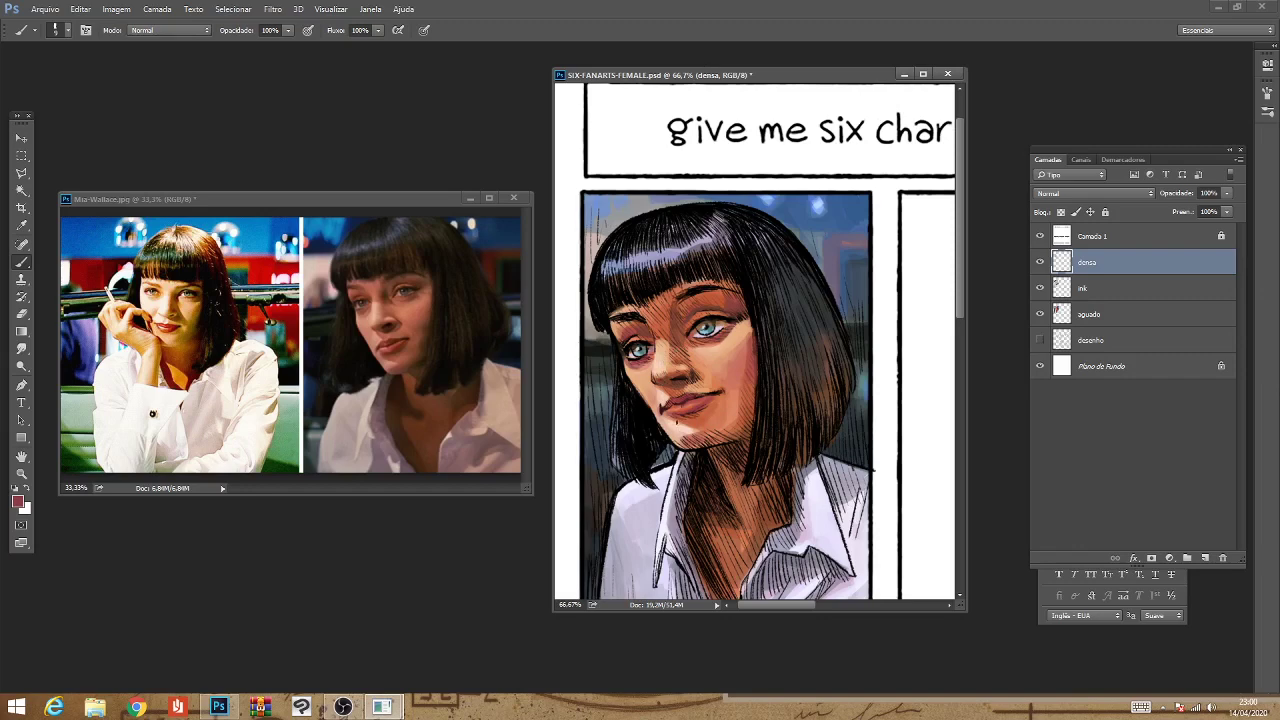
Sample a light face skin tone and warm it to peach ffda9f.
left_click(666, 430, "alt")
left_click(20, 503)
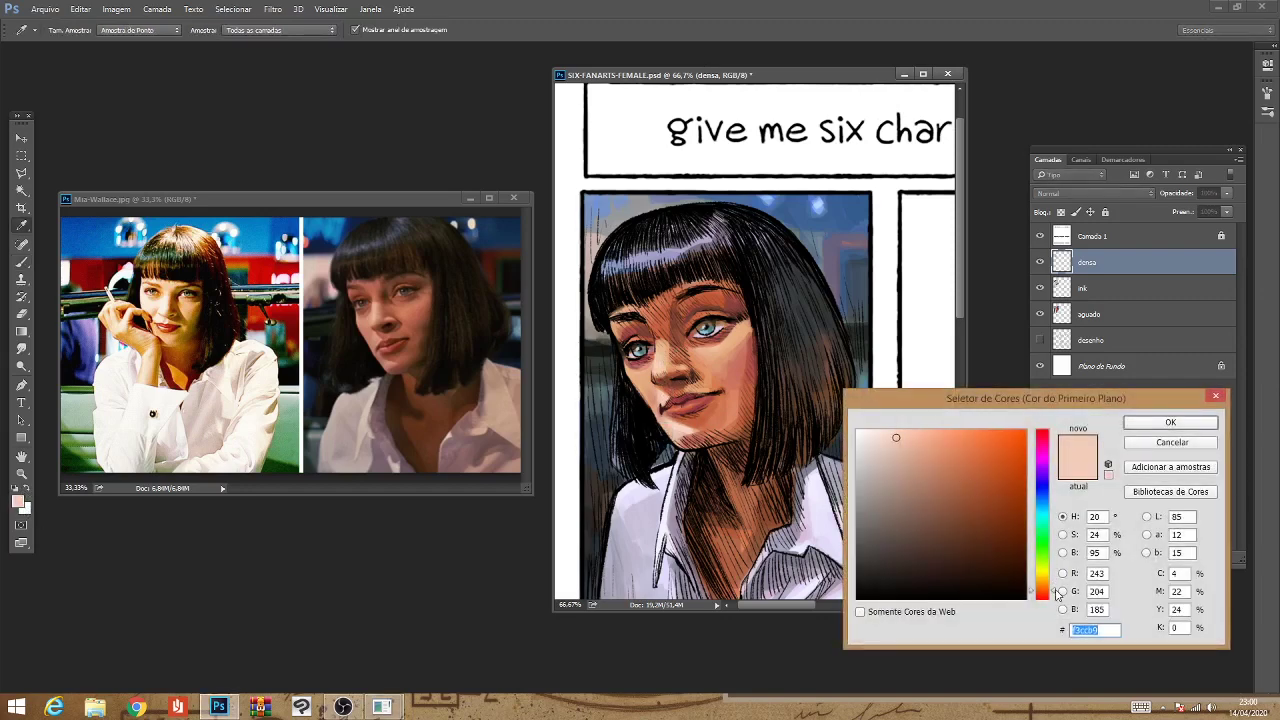
left_click_drag(1057, 592, 1056, 588)
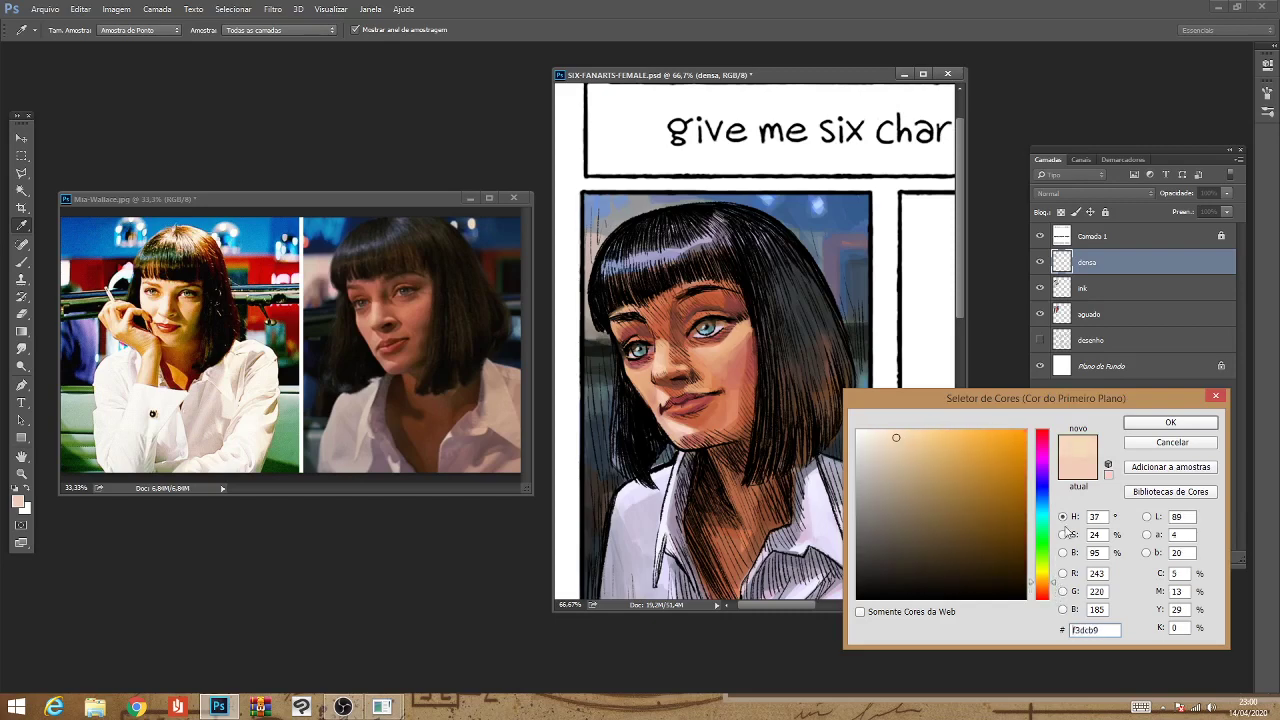
left_click(909, 441)
left_click(921, 431)
left_click(1168, 423)
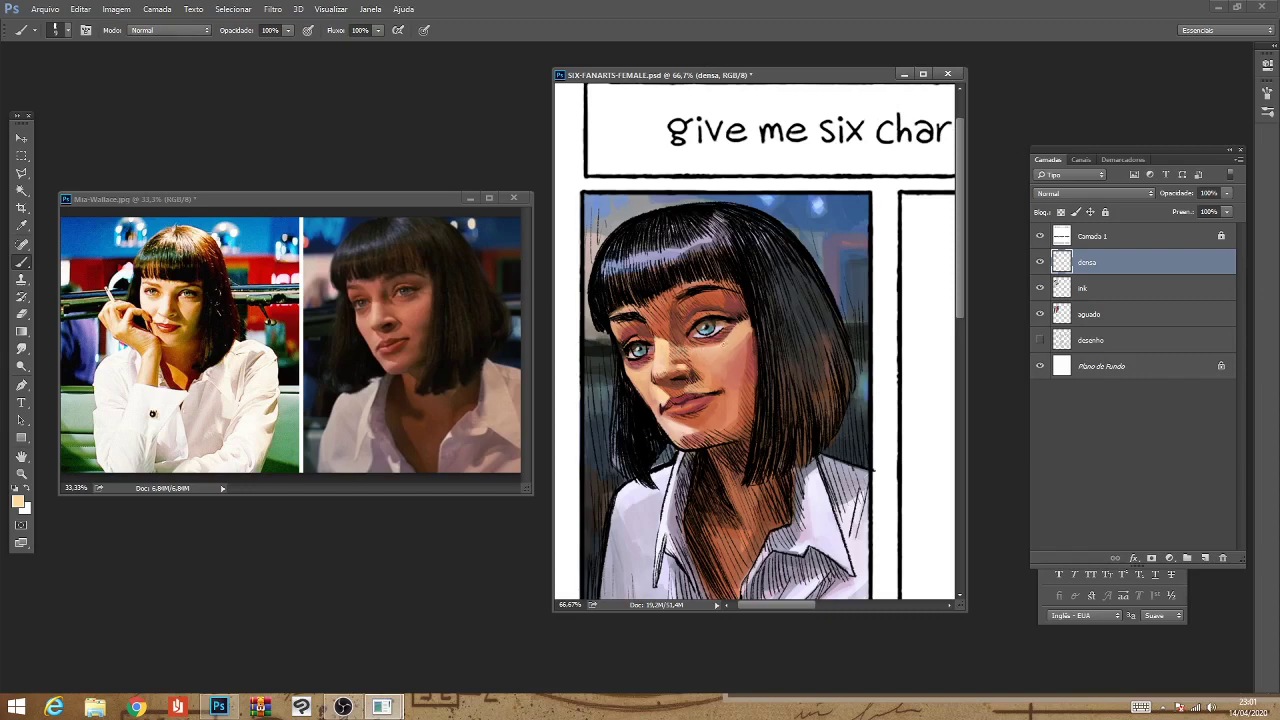
Lighten the right eye's outer corner and dab paint on the forehead near the bangs.
left_click_drag(724, 338, 735, 334)
key("ctrl+minus")
key("ctrl+minus")
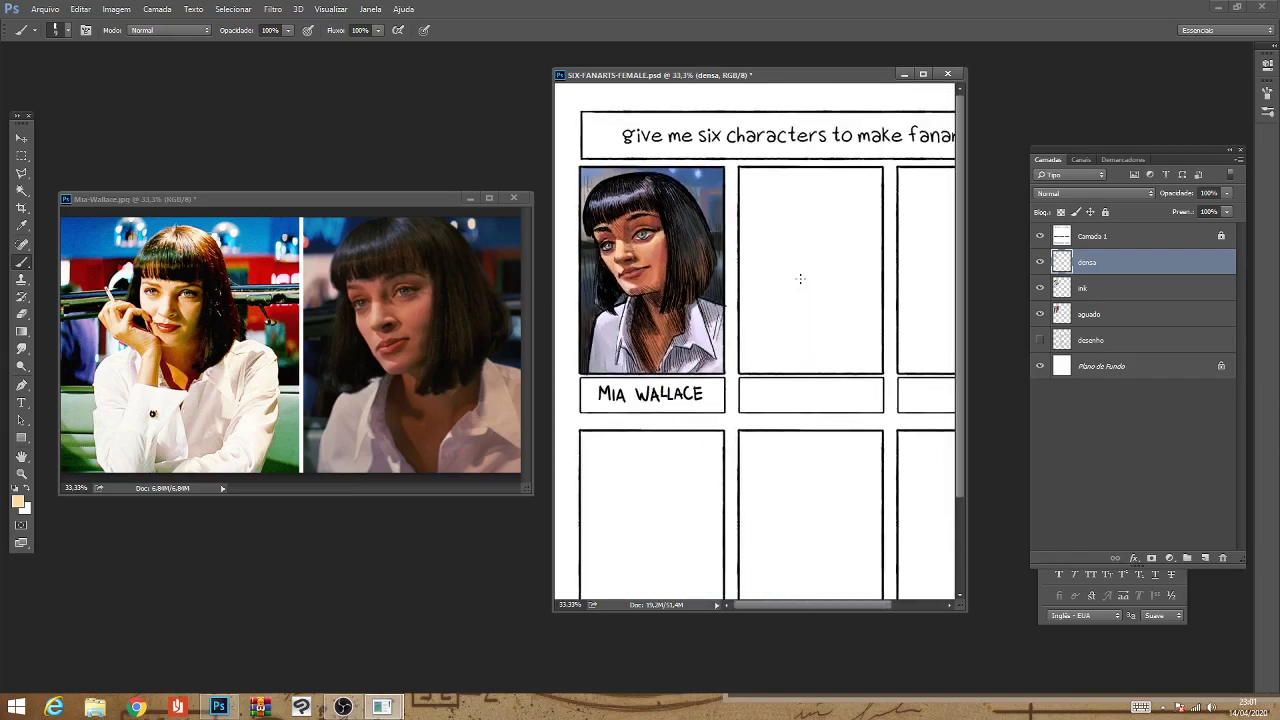
key("ctrl+plus")
key("ctrl+plus")
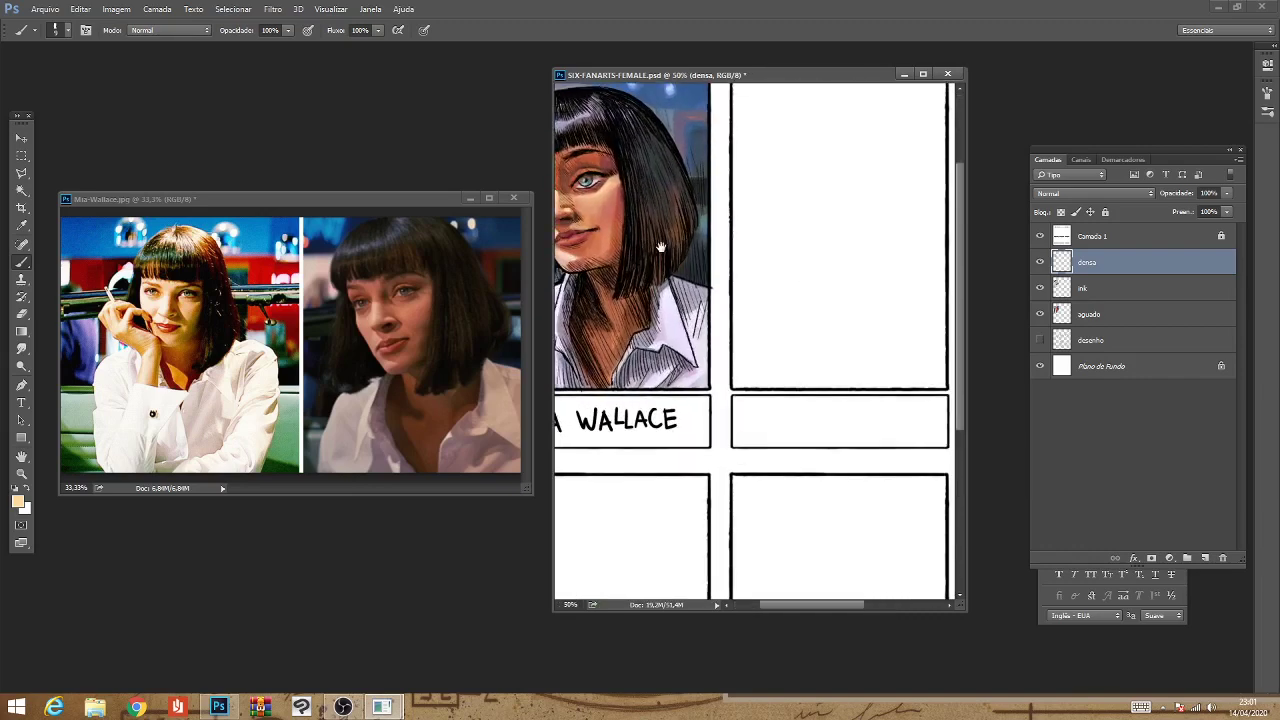
key("ctrl+minus")
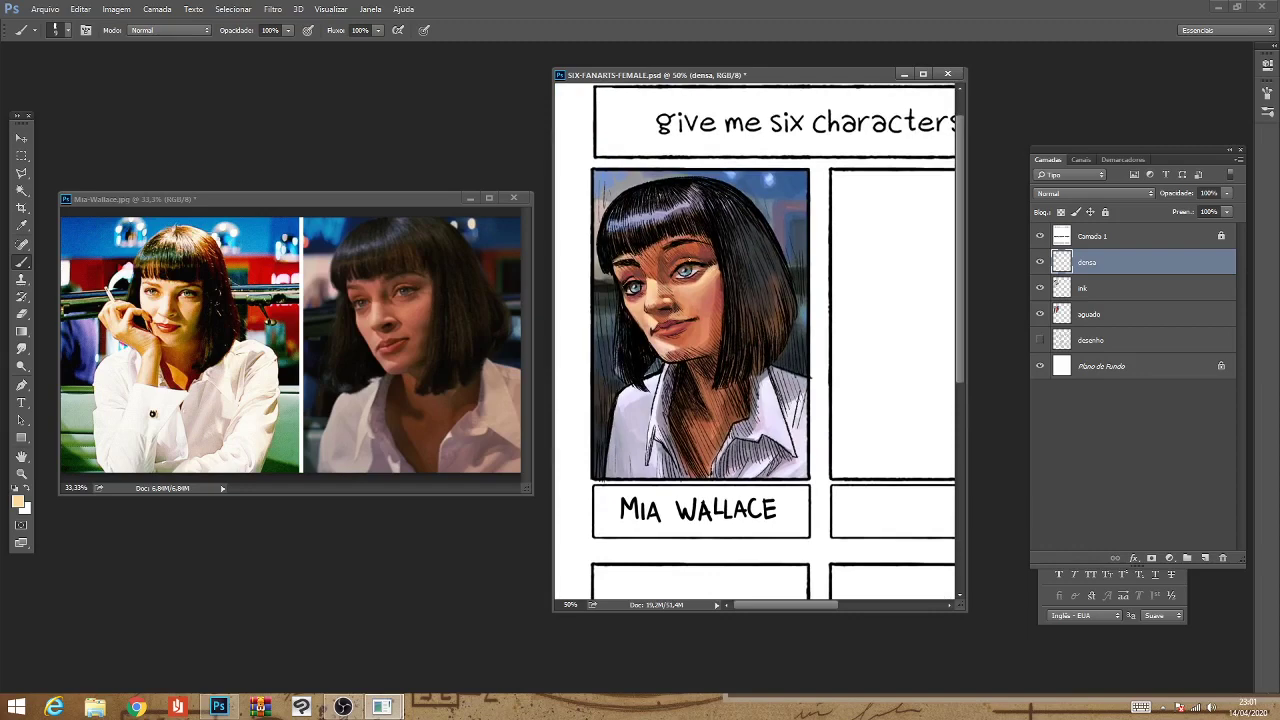
left_click(617, 306, "alt")
left_click(622, 268)
key("bracketright")
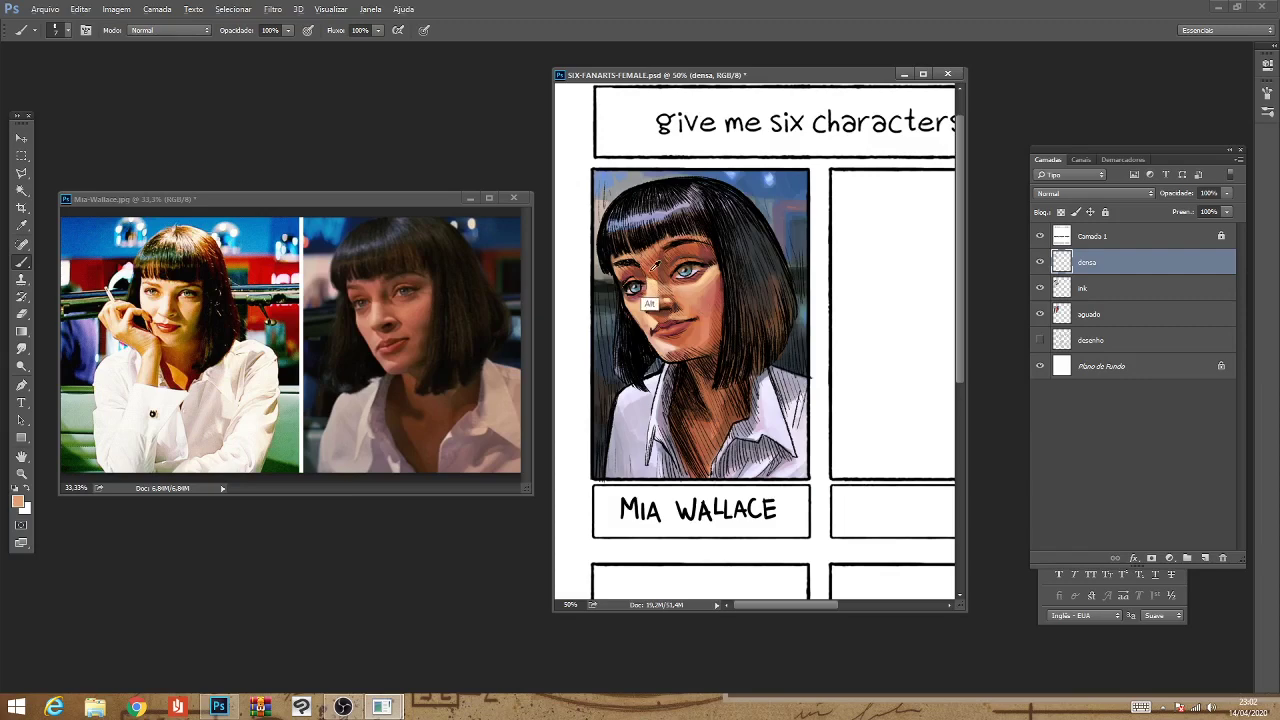
Sample several orange, brown, reddish and near-black tones from the face.
left_click(652, 304, "alt")
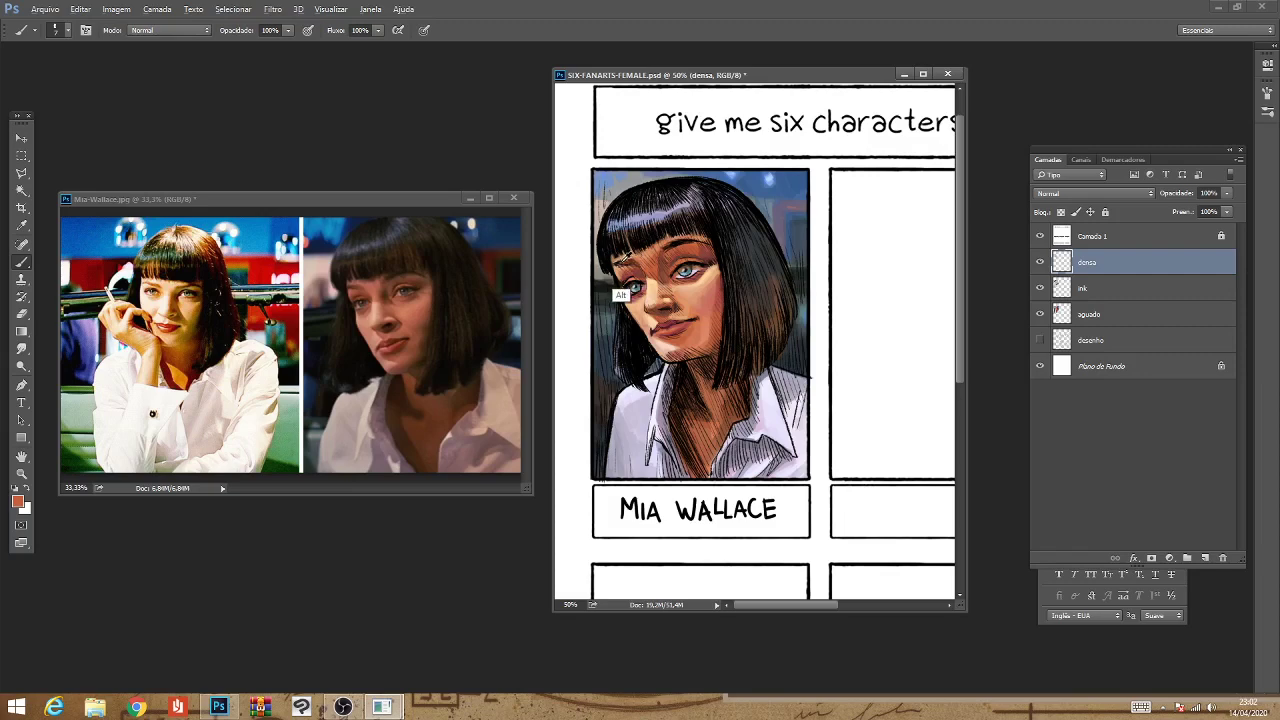
left_click(618, 296, "alt")
left_click(652, 300, "alt")
left_click(645, 288, "alt")
left_click(655, 296, "alt")
left_click(676, 277, "alt")
left_click(658, 289, "alt")
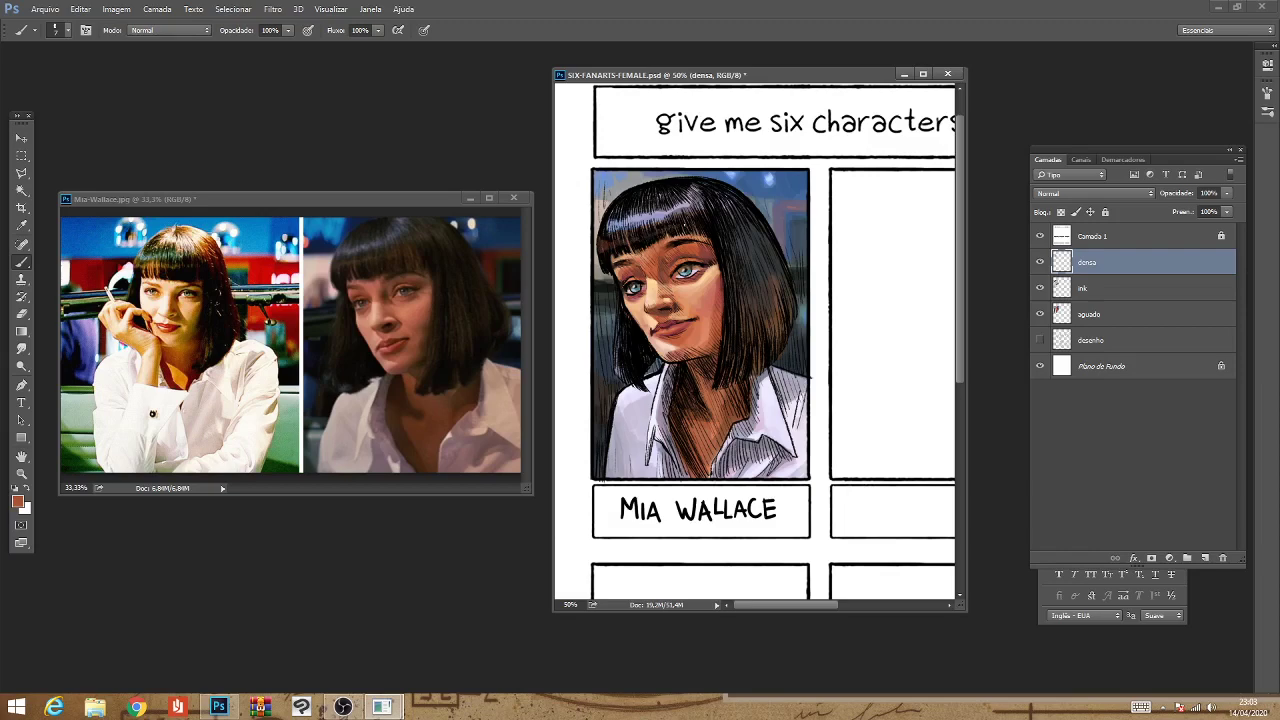
Brush bright highlight strokes along the hair edge and hairline.
mouse_move(683, 222)
left_mouse_down()
mouse_move(720, 218)
mouse_move(726, 188)
left_mouse_up()
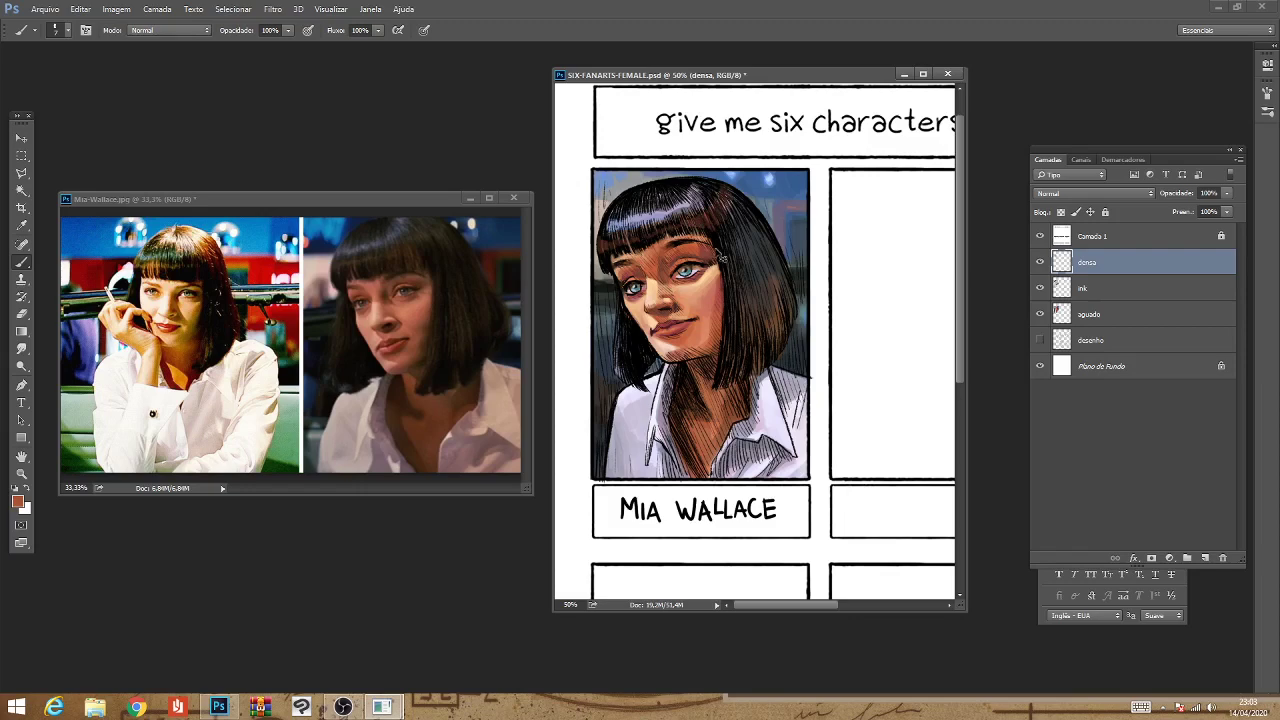
key("ctrl+minus")
key("ctrl+plus")
key("ctrl+plus")
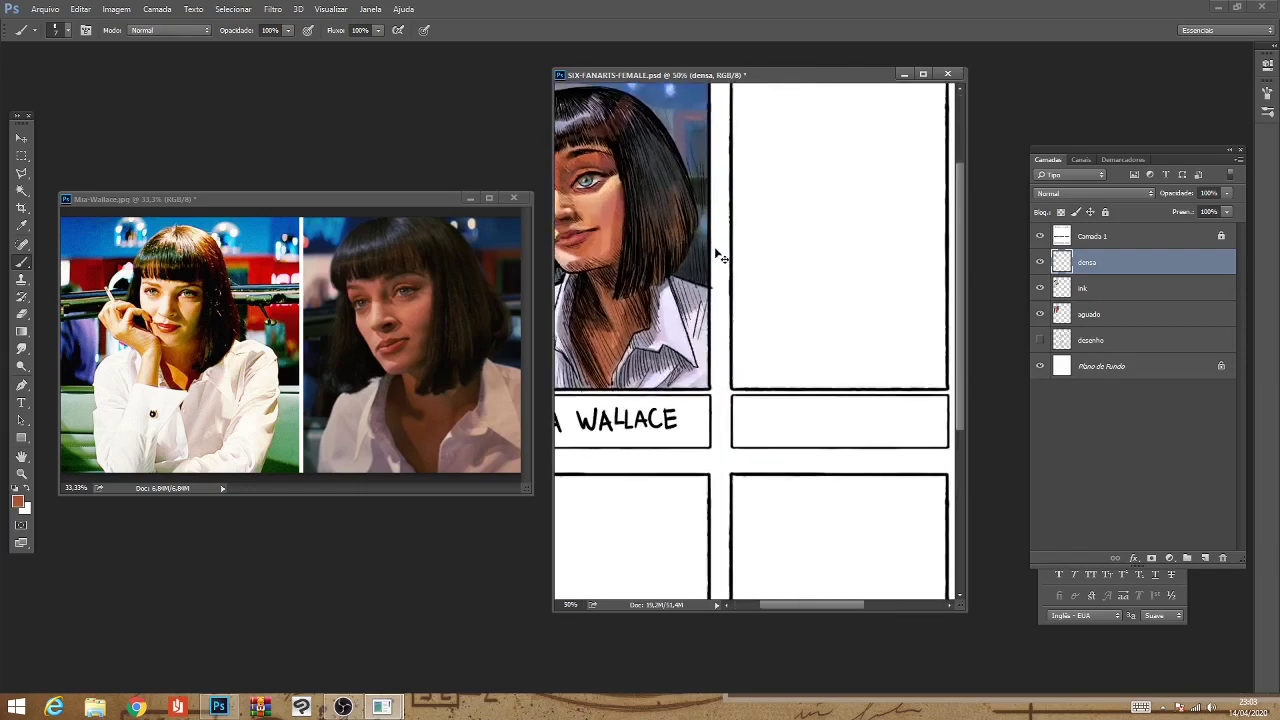
key("ctrl+minus")
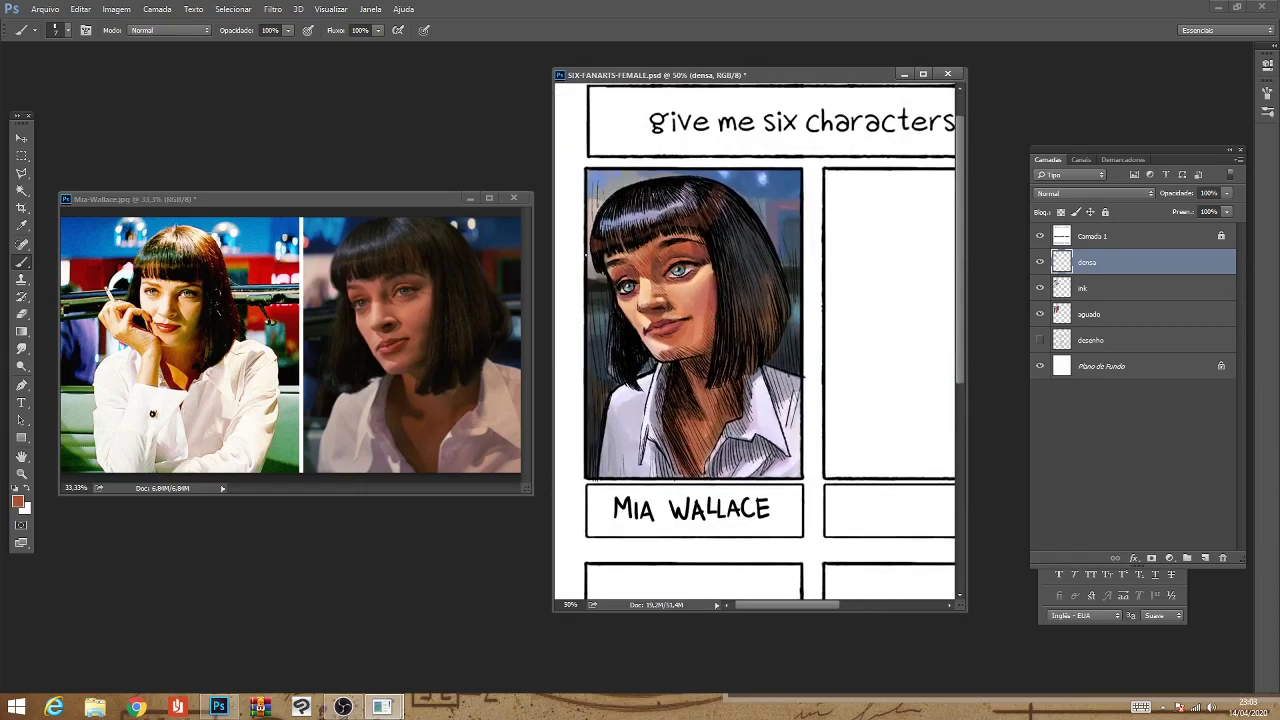
mouse_move(334, 267)
left_mouse_down()
mouse_move(416, 246)
mouse_move(442, 214)
left_mouse_up()
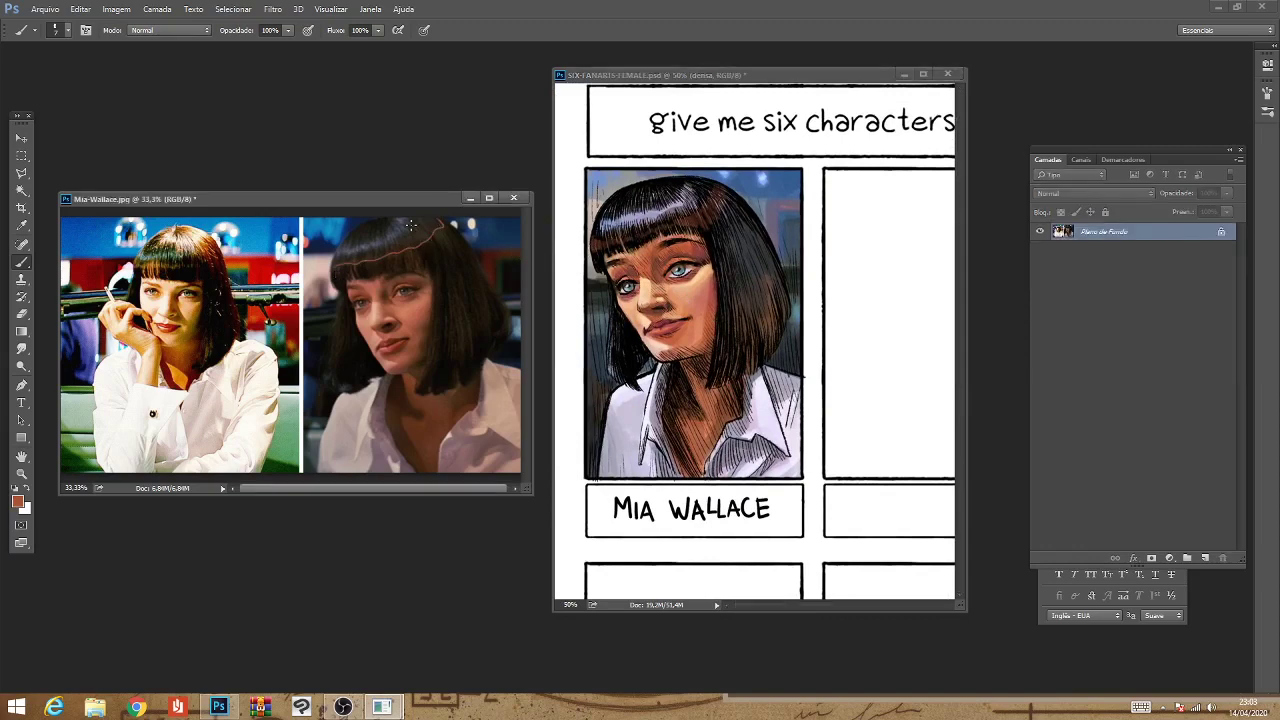
Undo the stray stroke on the reference photo and add faint highlights along the hair.
key("ctrl+z")
left_click(592, 240)
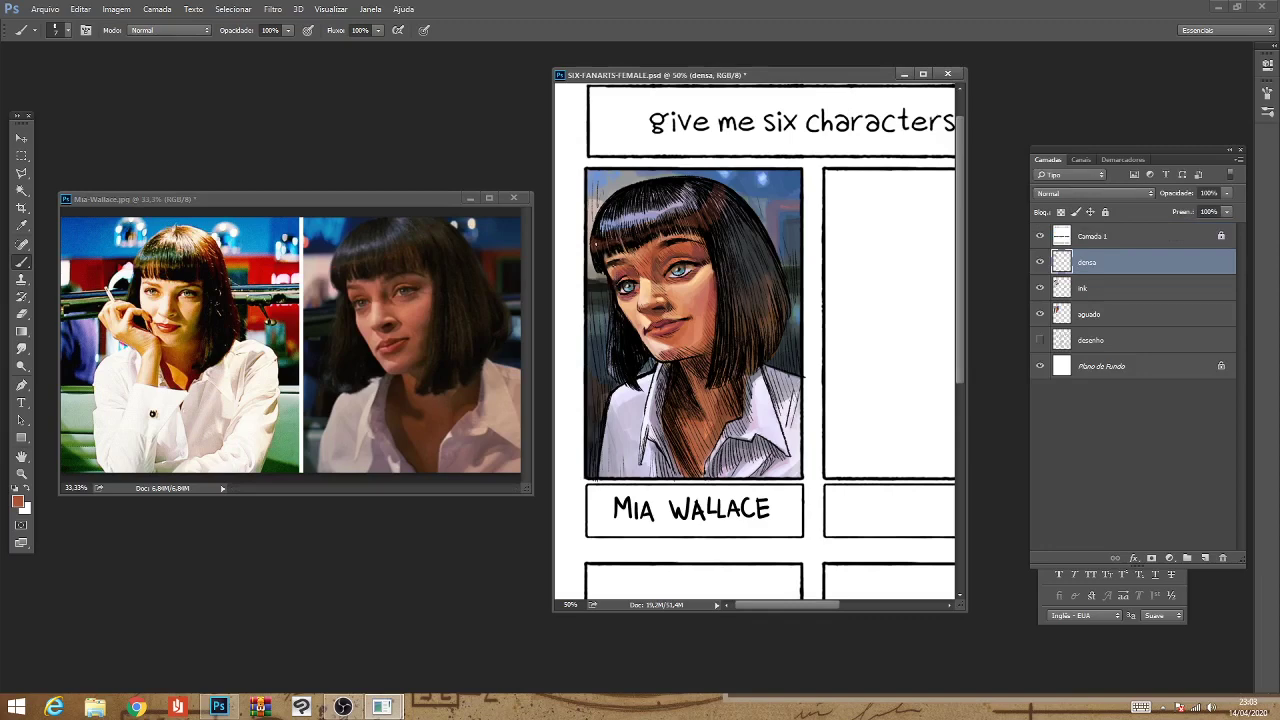
left_click_drag(620, 240, 636, 238)
left_click_drag(595, 251, 595, 267)
left_click_drag(610, 337, 610, 359)
Sample a pale light tone from the forehead and check the whole portrait.
left_click(628, 254, "alt")
key("ctrl+minus")
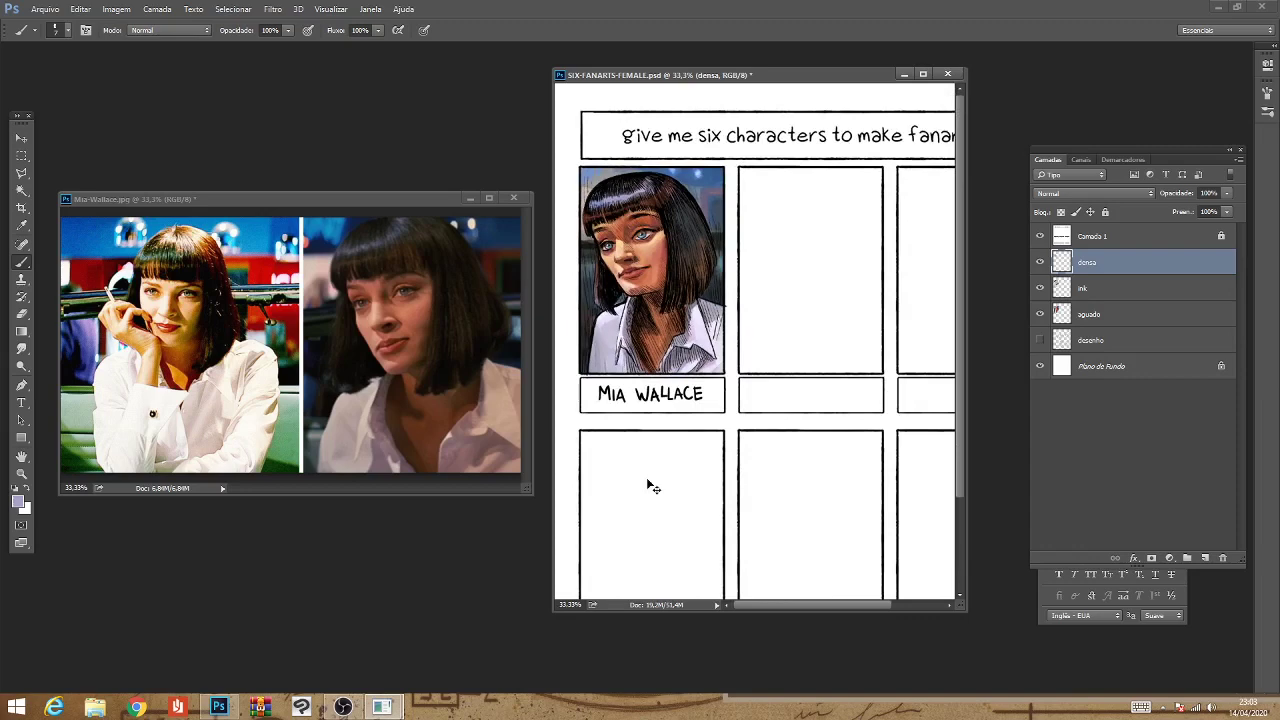
key("ctrl+plus")
Add a small white highlight near the right eye, then sample lip and eye colours.
left_click_drag(646, 477, 742, 590)
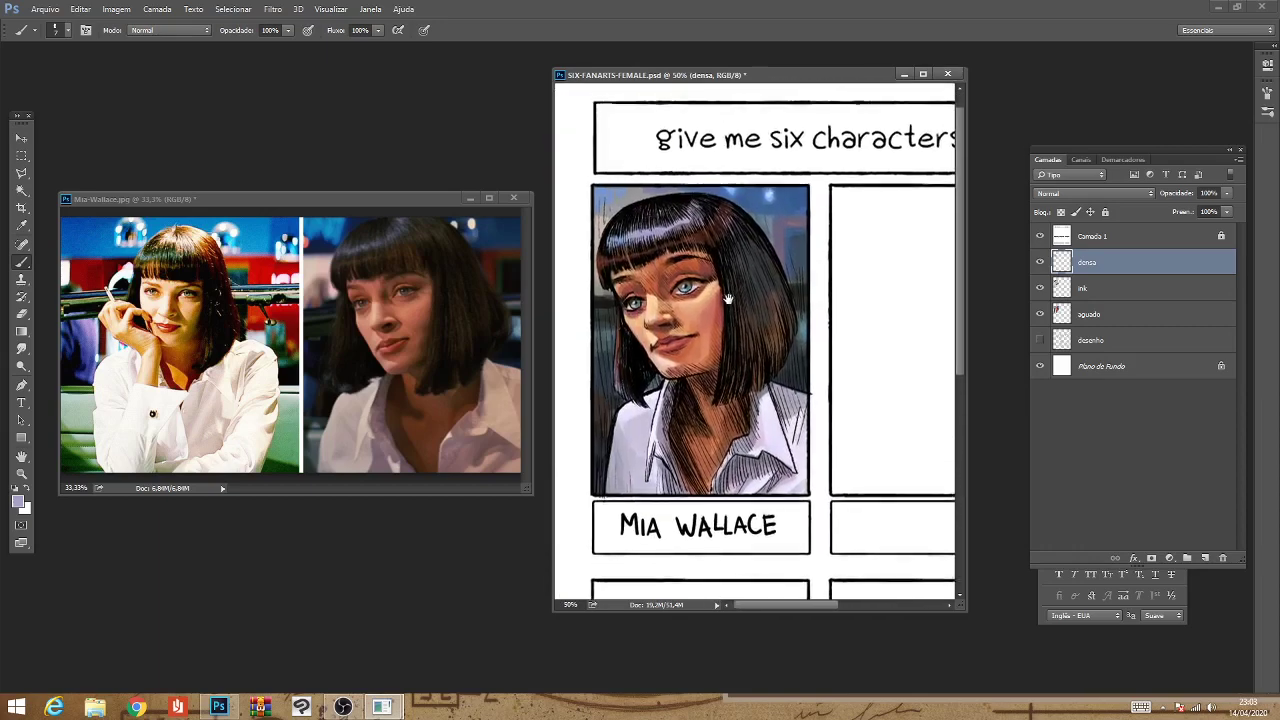
left_click(704, 268)
left_click(692, 309, "alt")
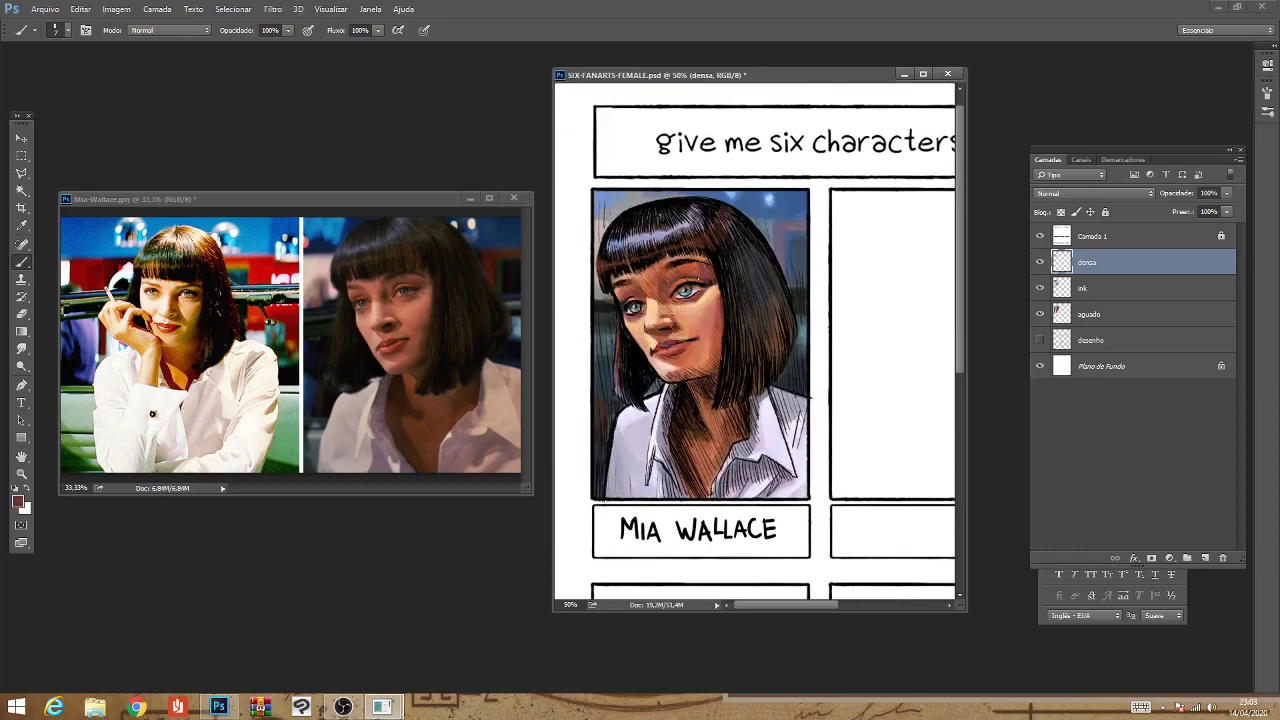
left_click(703, 285, "alt")
Sample cheek, pinkish and darker skin tones for touch-ups, then zoom to 66.7%.
left_click(638, 363, "alt")
key("alt")
left_click(696, 293, "alt")
left_click(702, 308, "alt")
key("ctrl+minus")
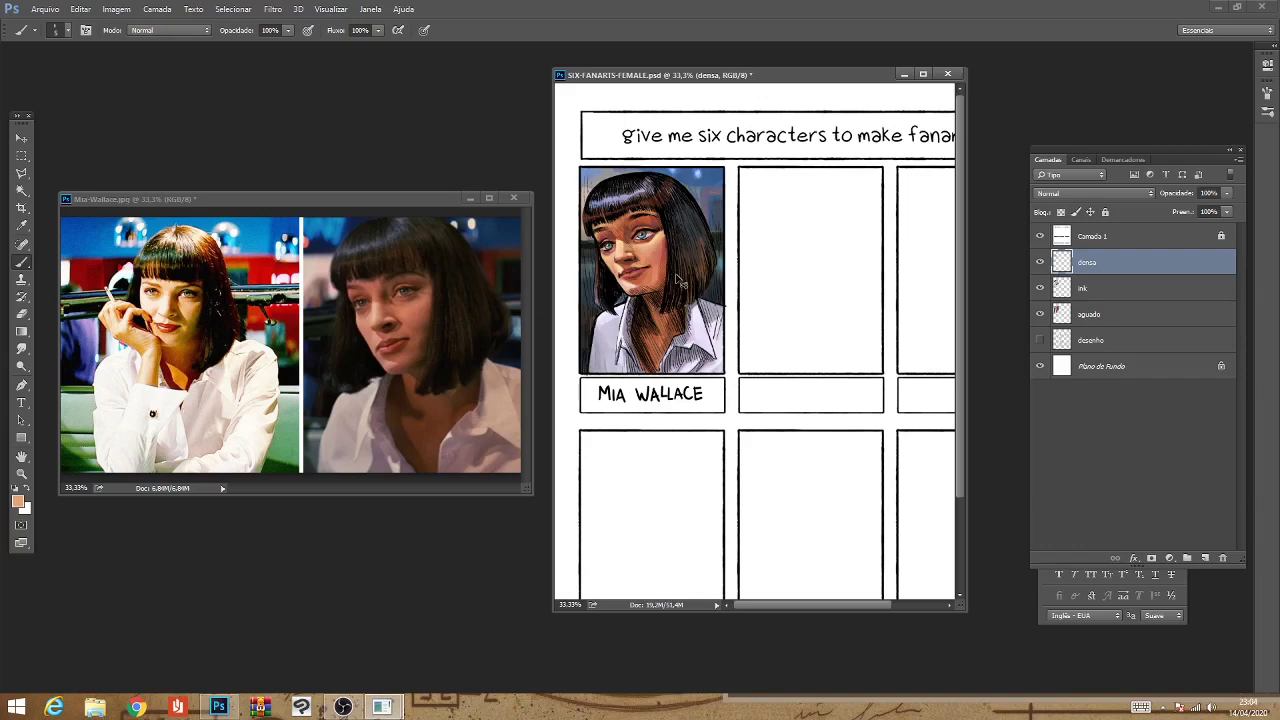
key("ctrl+plus")
key("ctrl+plus")
Sample near-black, a reddish lip tone and a light skin tone to refine the lips and face.
left_click_drag(830, 180, 837, 382)
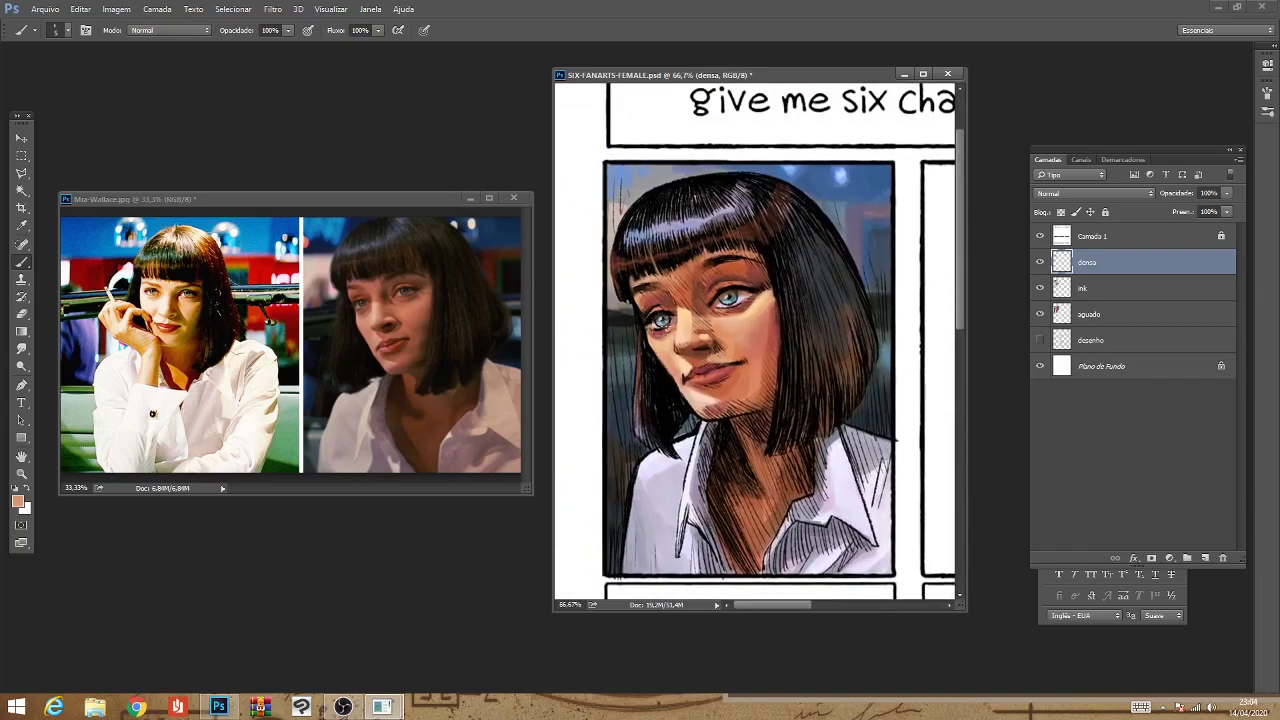
key("alt")
left_click(670, 308, "alt")
left_click(708, 366, "alt")
key("ctrl+minus")
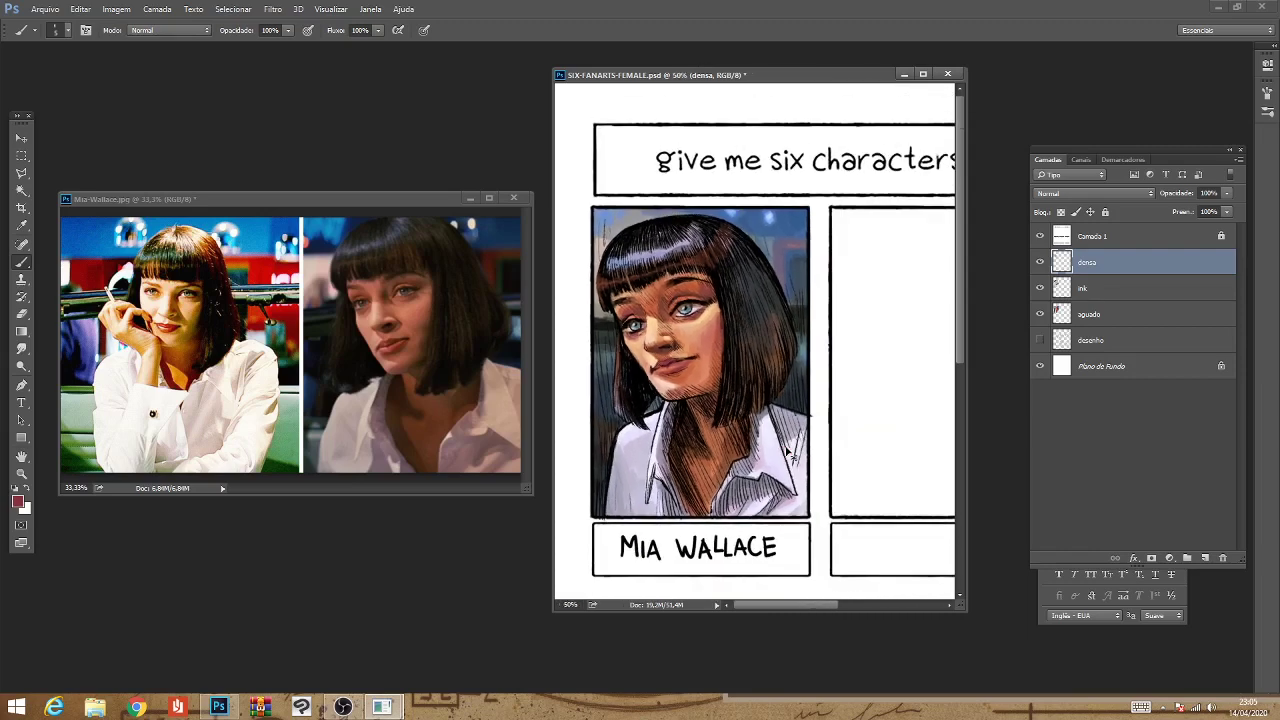
key("ctrl+plus")
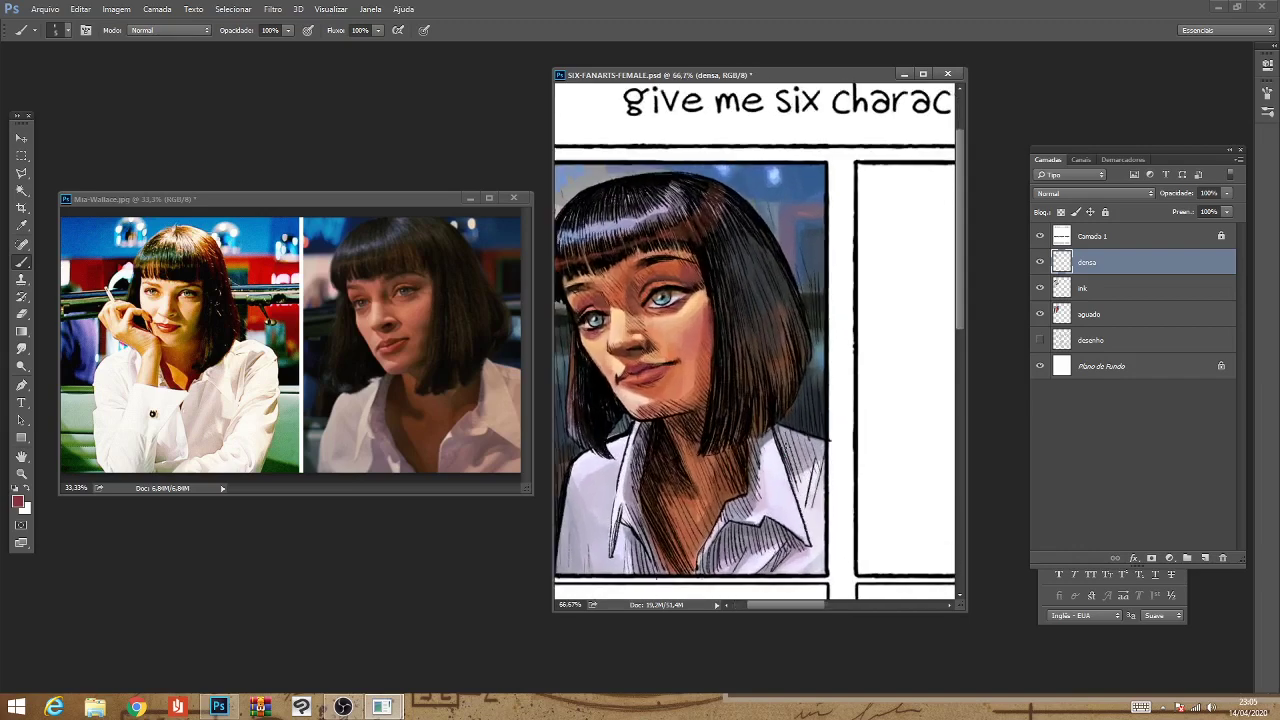
left_click(630, 372, "alt")
key("ctrl+minus")
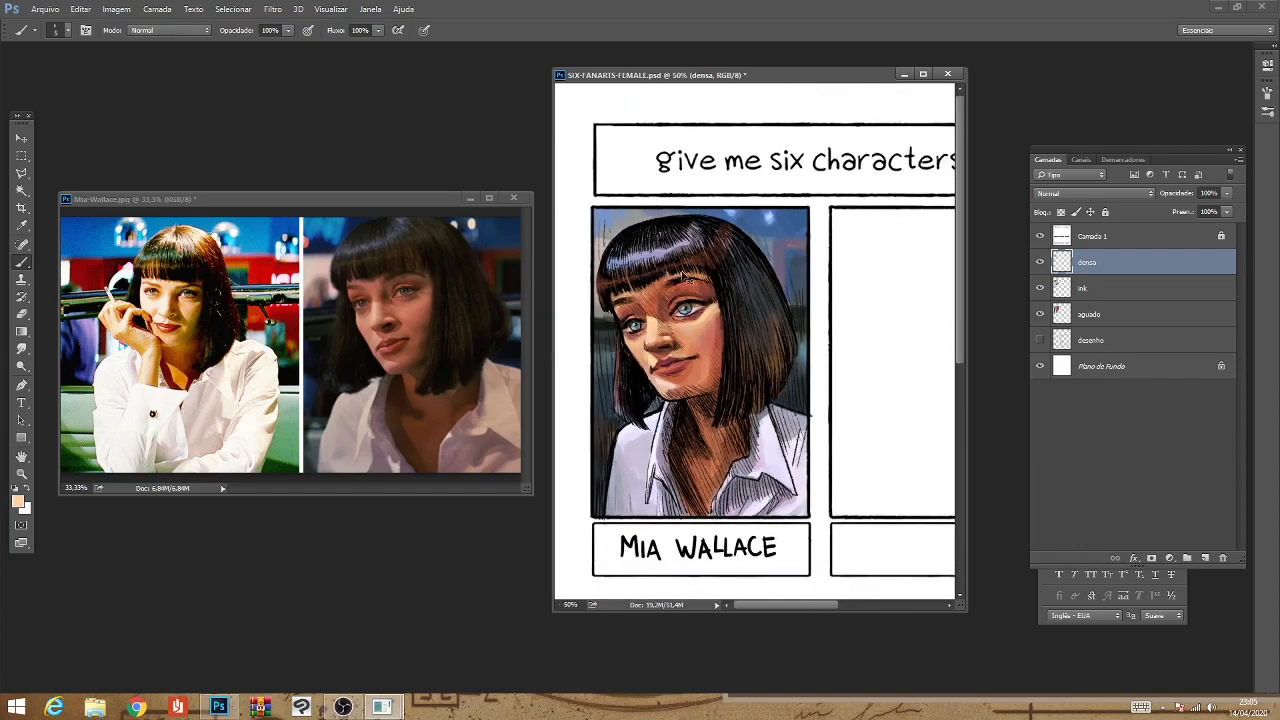
Paint Mia's lips a darker red.
key("ctrl+minus")
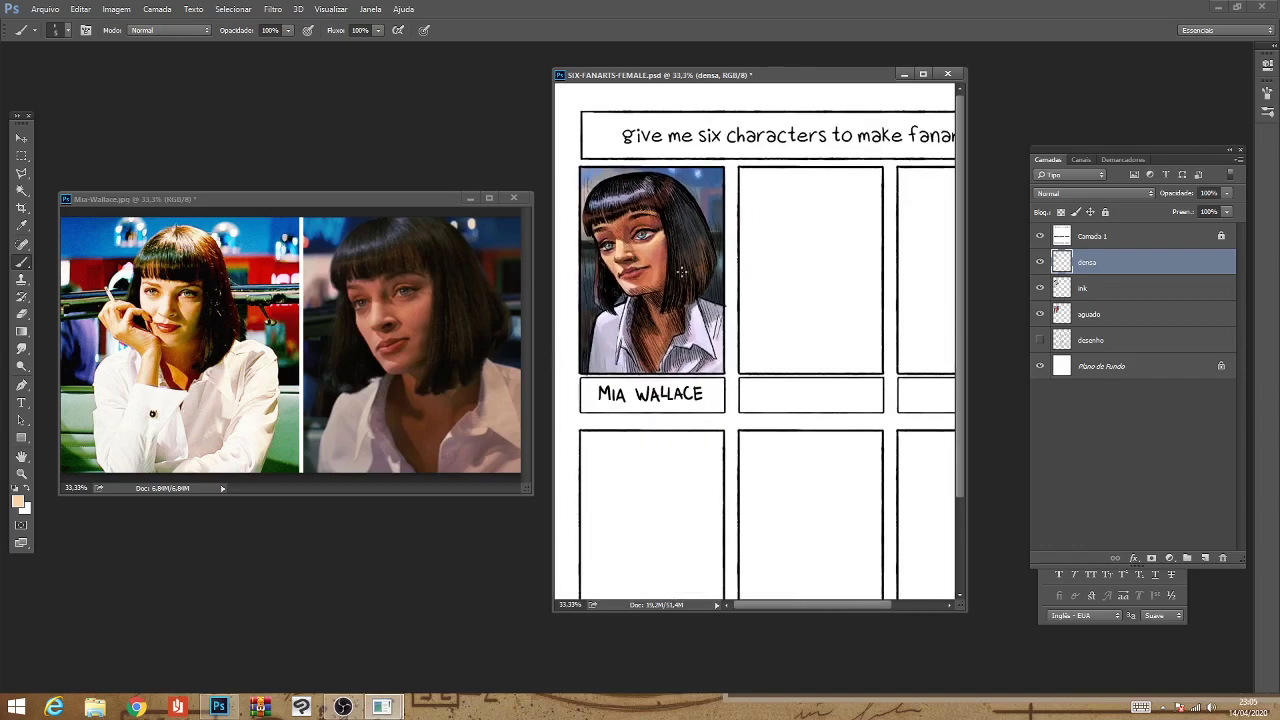
key("ctrl+plus")
mouse_move(673, 236)
left_mouse_down()
mouse_move(773, 281)
mouse_move(728, 355)
left_mouse_up()
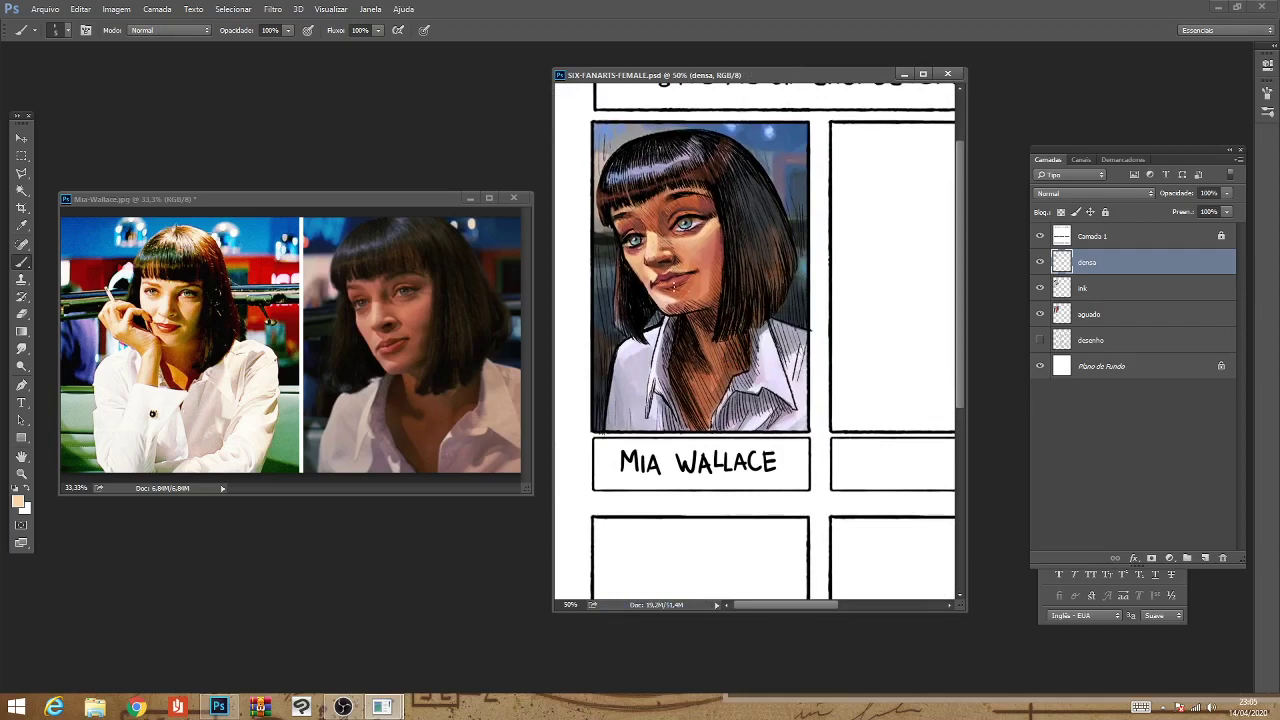
left_click(672, 318, "alt")
left_click_drag(664, 312, 682, 318)
left_click(658, 286)
Dot a dark beauty mark on the right cheek and blend under the eye with light skin tones.
left_click(662, 334, "alt")
left_click(668, 264, "alt")
left_click(678, 240)
left_click(655, 270, "alt")
left_click(662, 237)
left_click(720, 270, "alt")
left_click(684, 247, "alt")
key("alt")
Zoom out to 25% and save the fanart sheet.
scroll(706, 248, "down", 1)
scroll(706, 248, "down", 1)
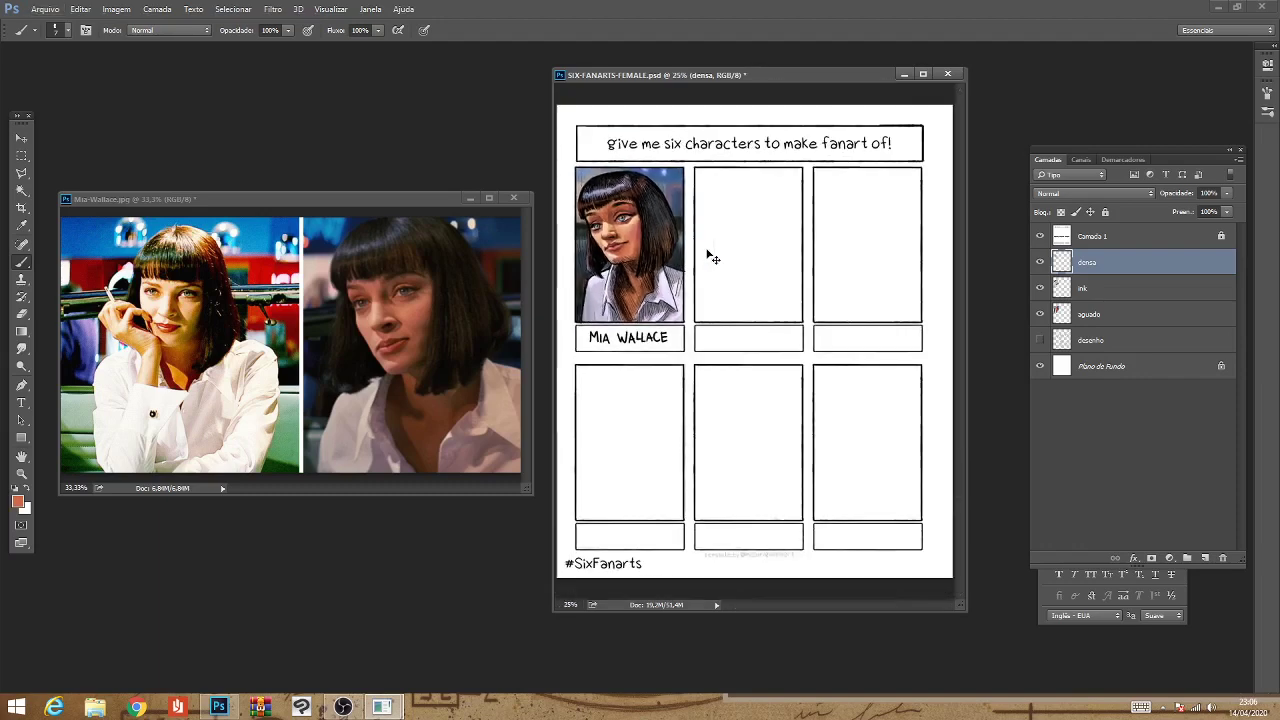
key("ctrl+s")
Back at 50%, dab a dark beauty mark on Mia's cheek and sample a light peach skin tone.
scroll(706, 250, "up", 2)
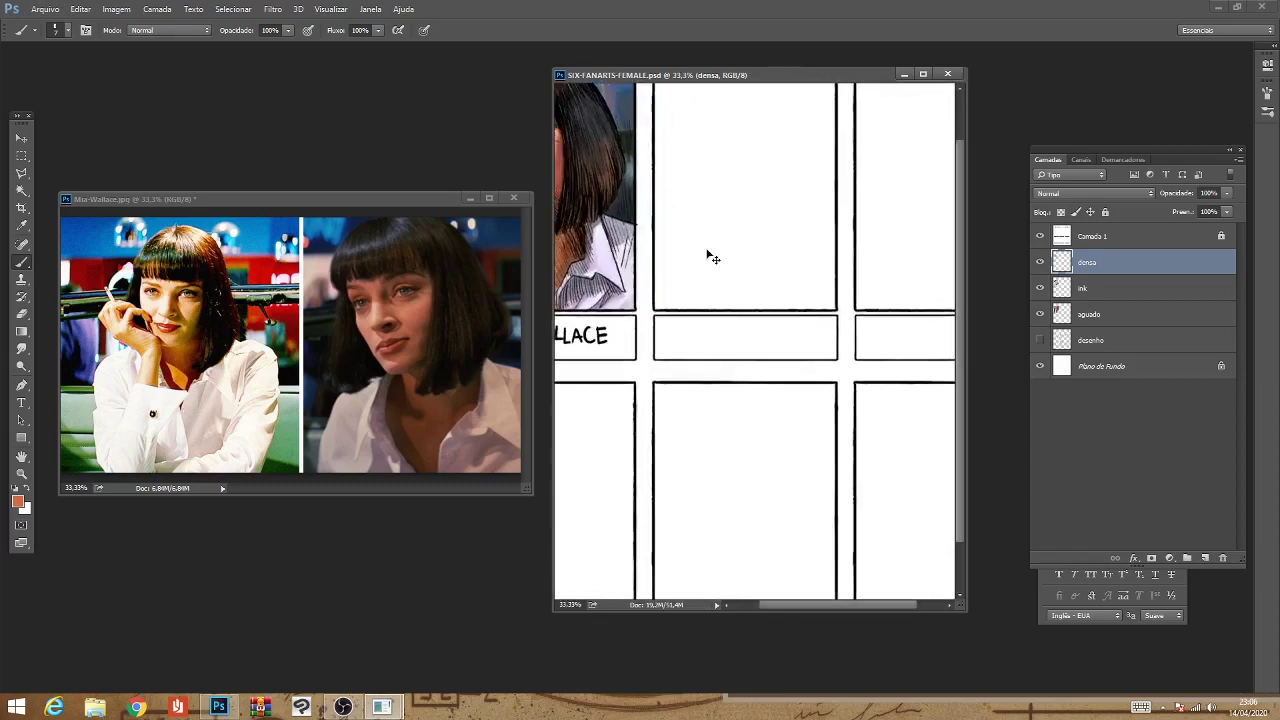
left_click_drag(706, 250, 860, 400)
left_click(685, 296)
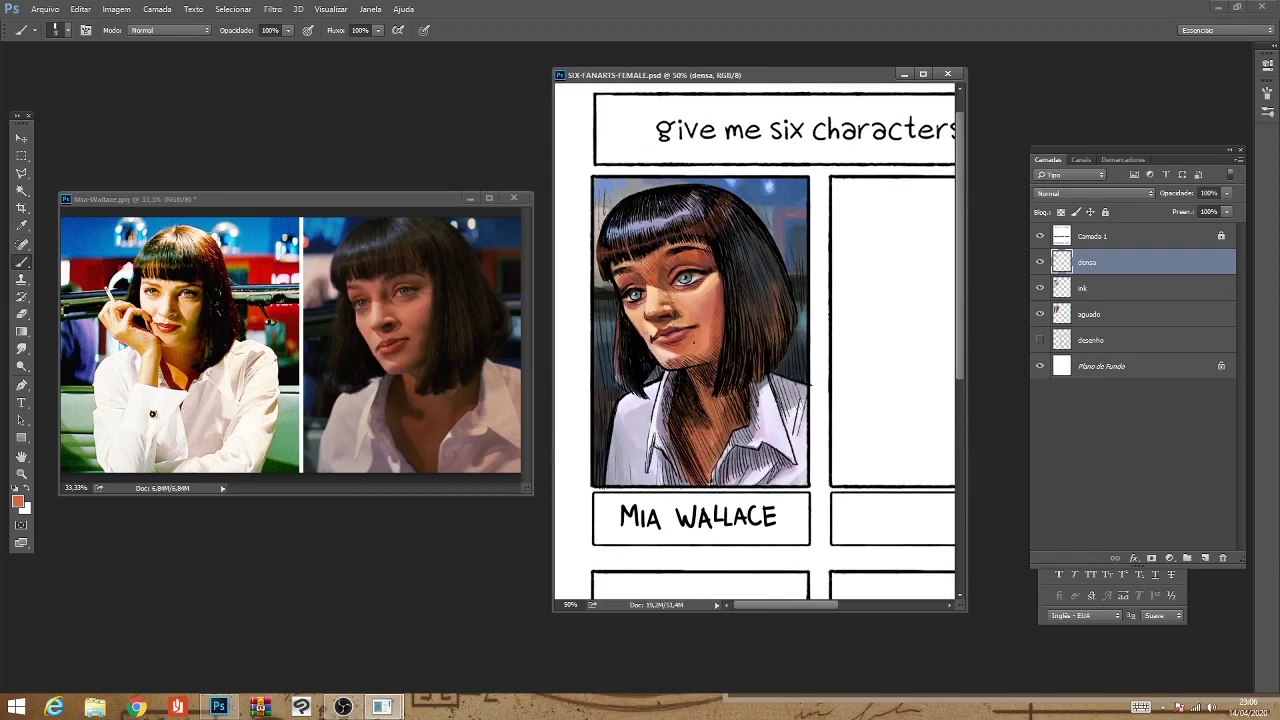
left_click(652, 362, "alt")
Sample a face colour, add small hatching marks near Mia's chin, then sample skin tones.
key("alt")
left_click(646, 248, "alt")
left_click_drag(686, 355, 708, 355)
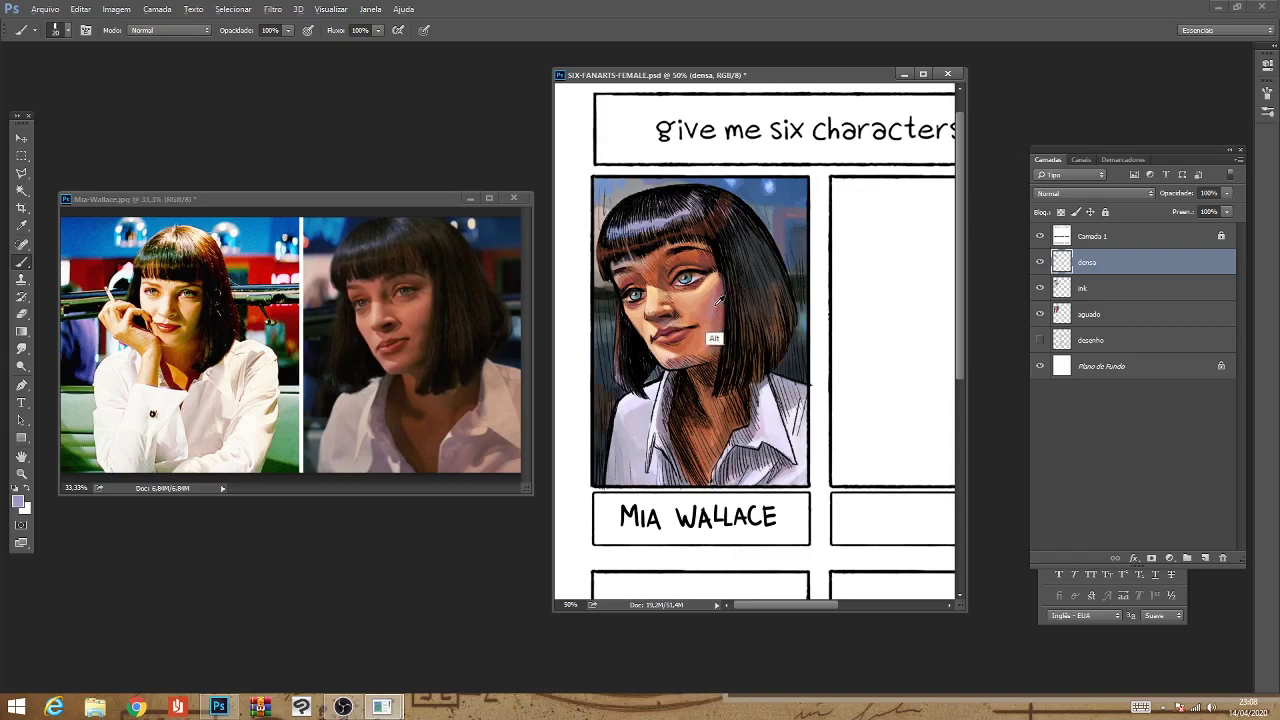
left_click(710, 338, "alt")
left_click(711, 306, "alt")
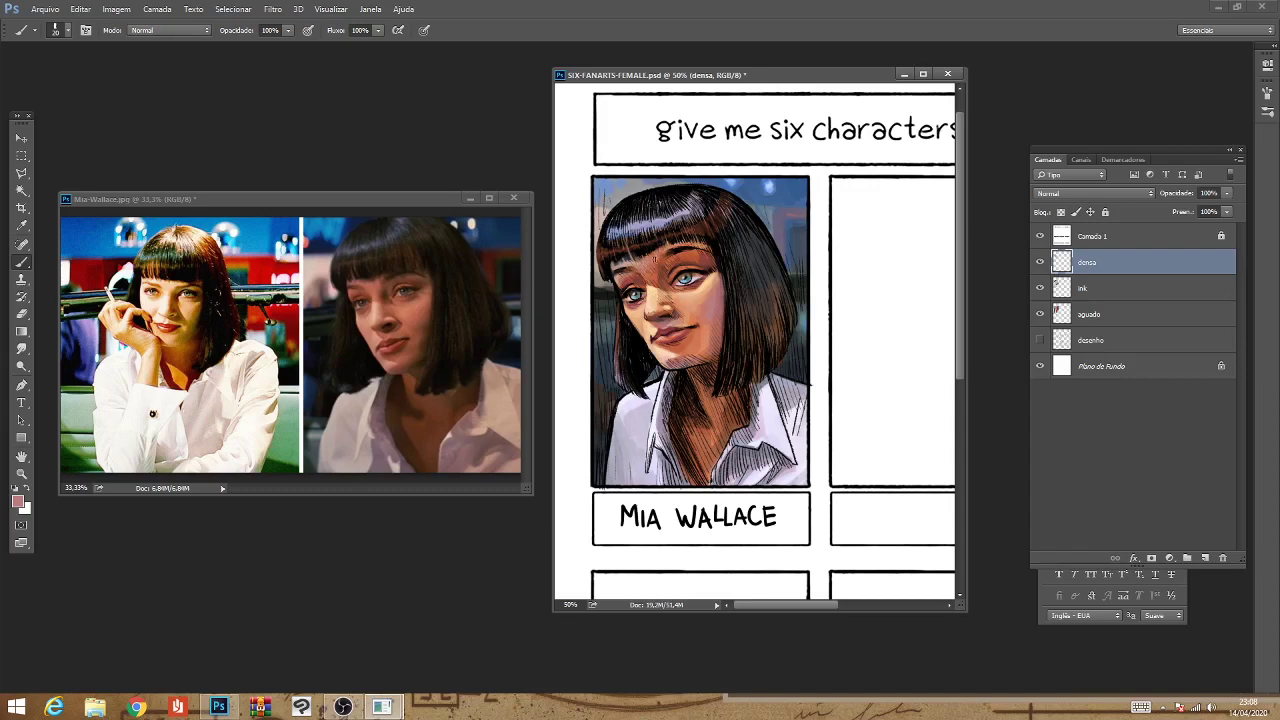
Judge the portrait at 33.3%, then sample skin tone and dab it near Mia's eye.
key("ctrl+minus")
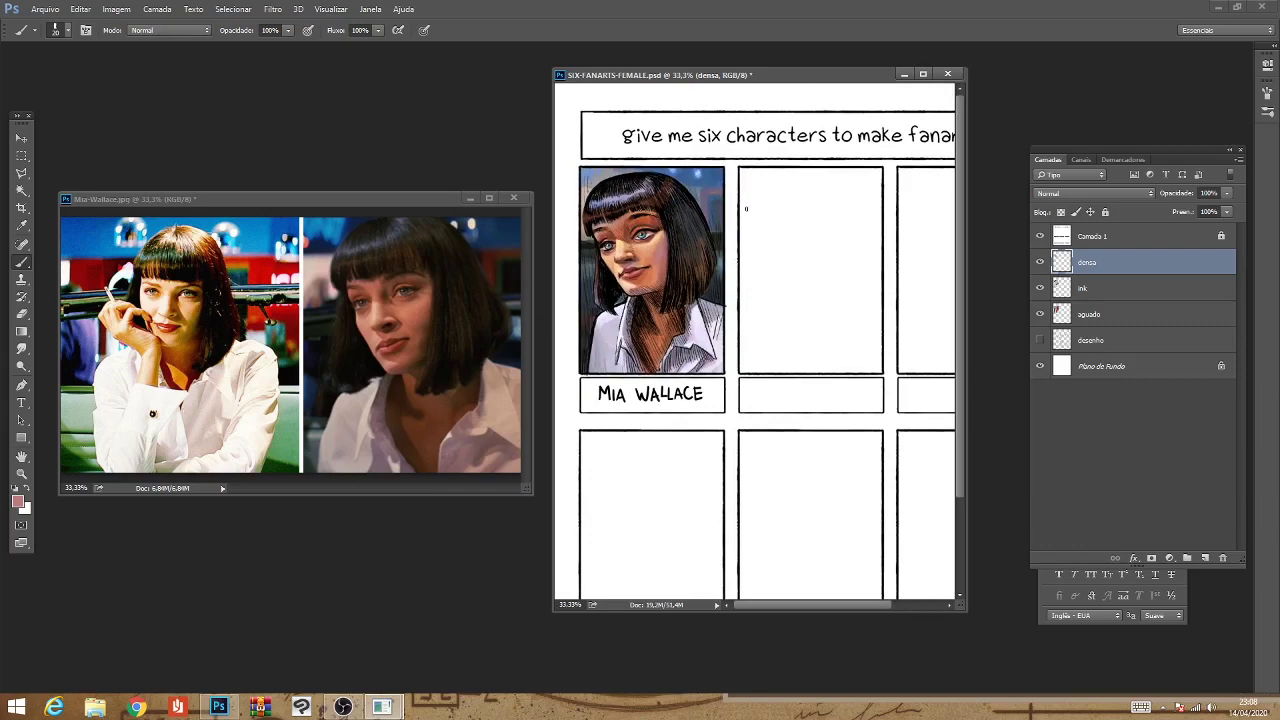
key("ctrl+plus")
left_click_drag(646, 166, 746, 296)
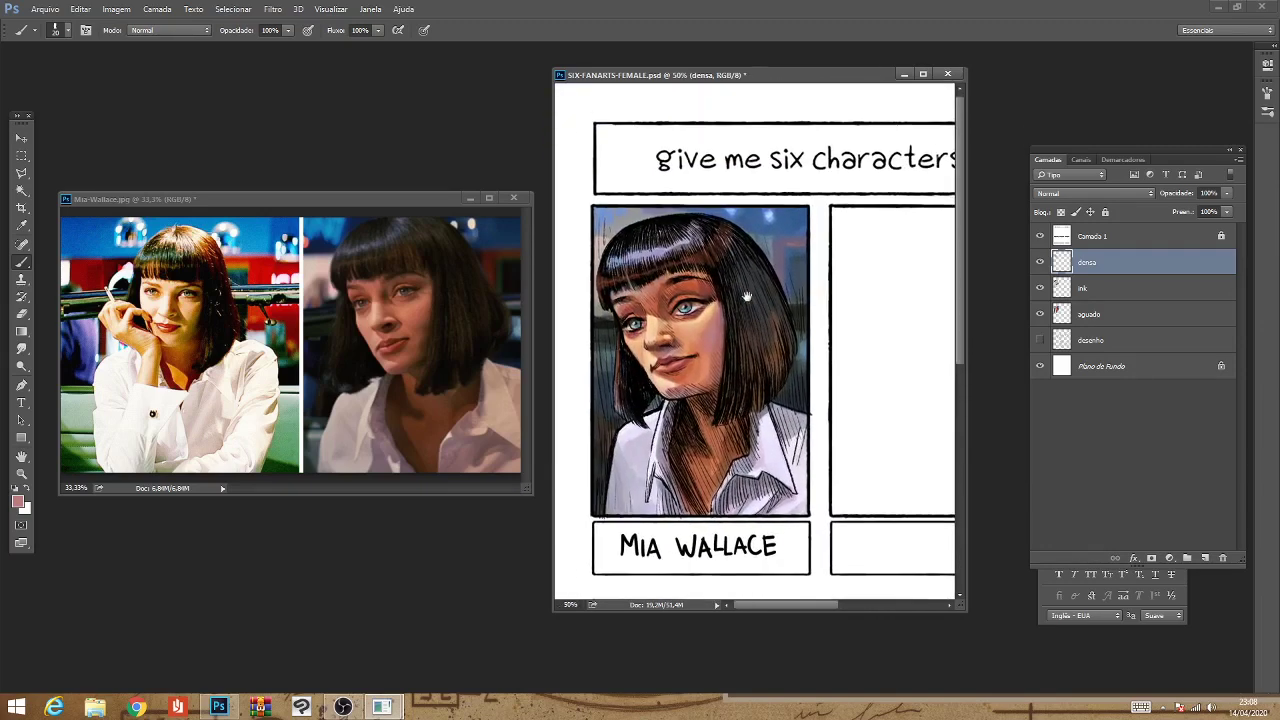
left_click(692, 300, "alt")
key("ctrl+minus")
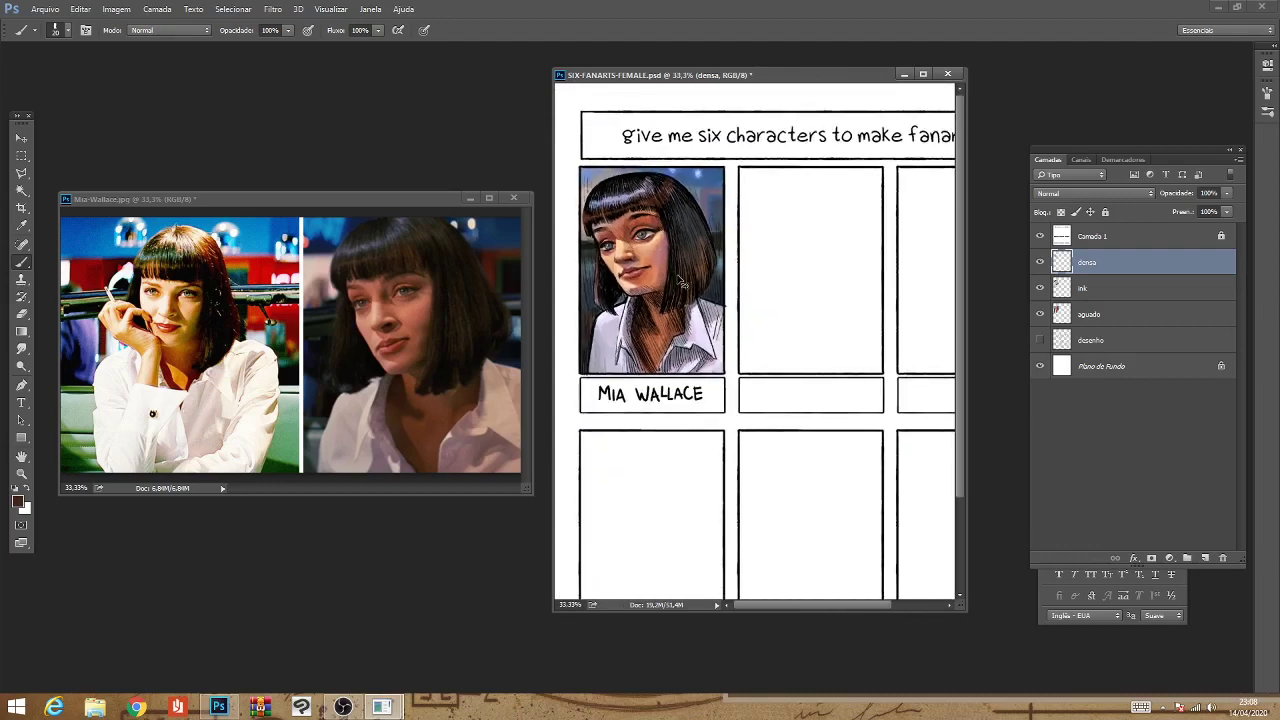
left_click(678, 278)
left_click(662, 256, "alt")
left_click(664, 244)
Add a reddish touch to the cheek, then sample skin, brown, hair black and lip colours.
left_click_drag(652, 265, 654, 270)
left_click(621, 268, "alt")
left_click(646, 298, "alt")
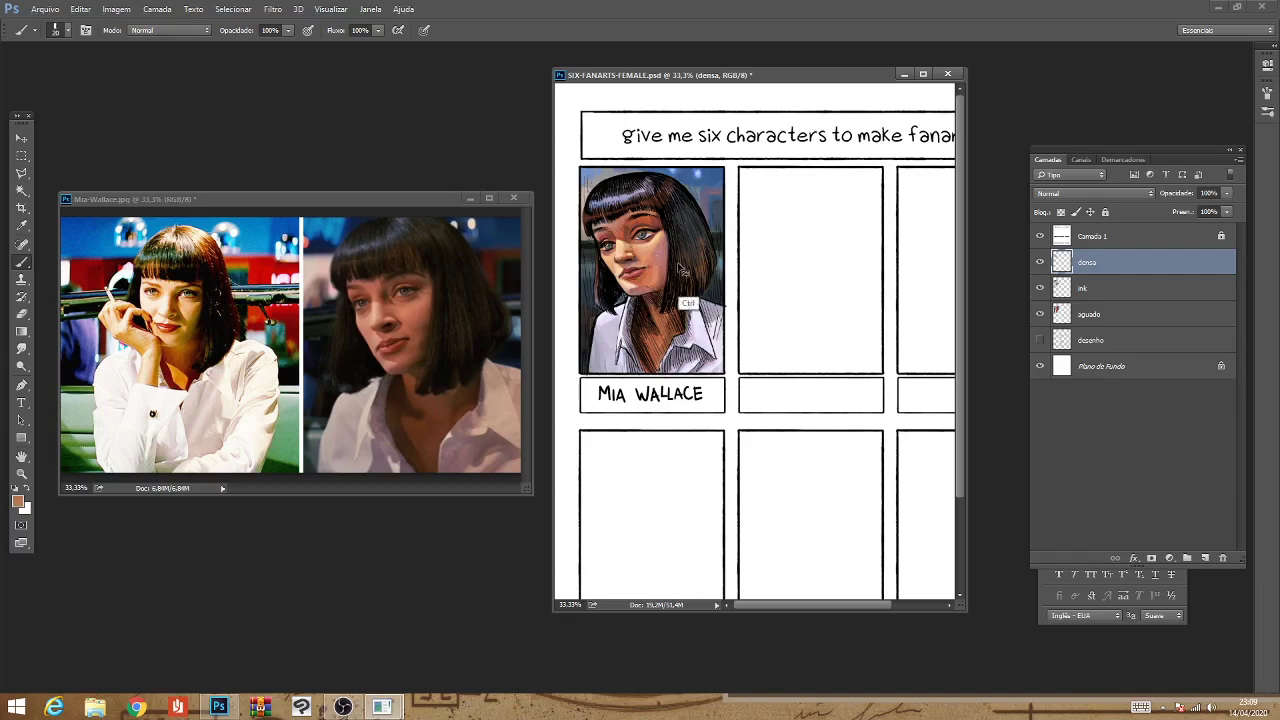
left_click(672, 296, "alt")
key("ctrl+plus")
left_click_drag(606, 230, 678, 304)
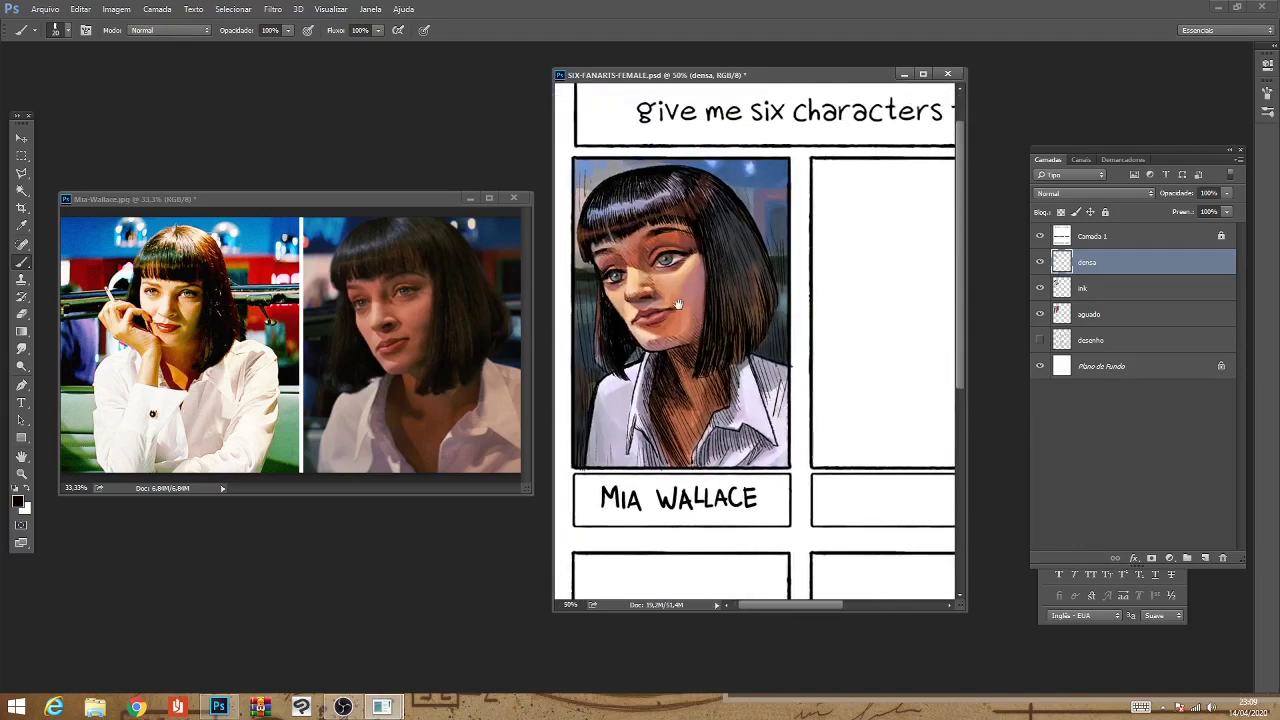
left_click(650, 312, "alt")
key("ctrl+minus")
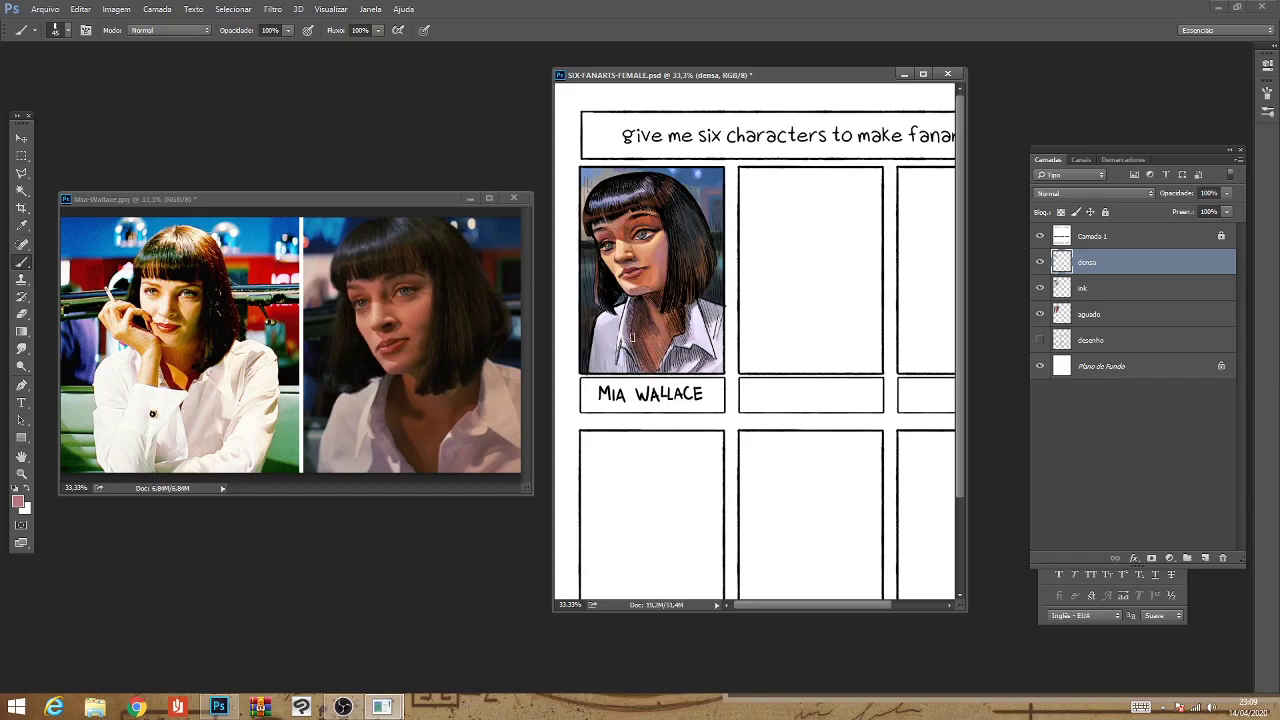
Lightly shade Mia's shirt and view the whole six-panel template at 25%.
mouse_move(633, 308)
left_mouse_down()
mouse_move(658, 338)
mouse_move(650, 355)
mouse_move(676, 313)
mouse_move(668, 326)
mouse_move(648, 293)
mouse_move(655, 305)
left_mouse_up()
key("ctrl+minus")
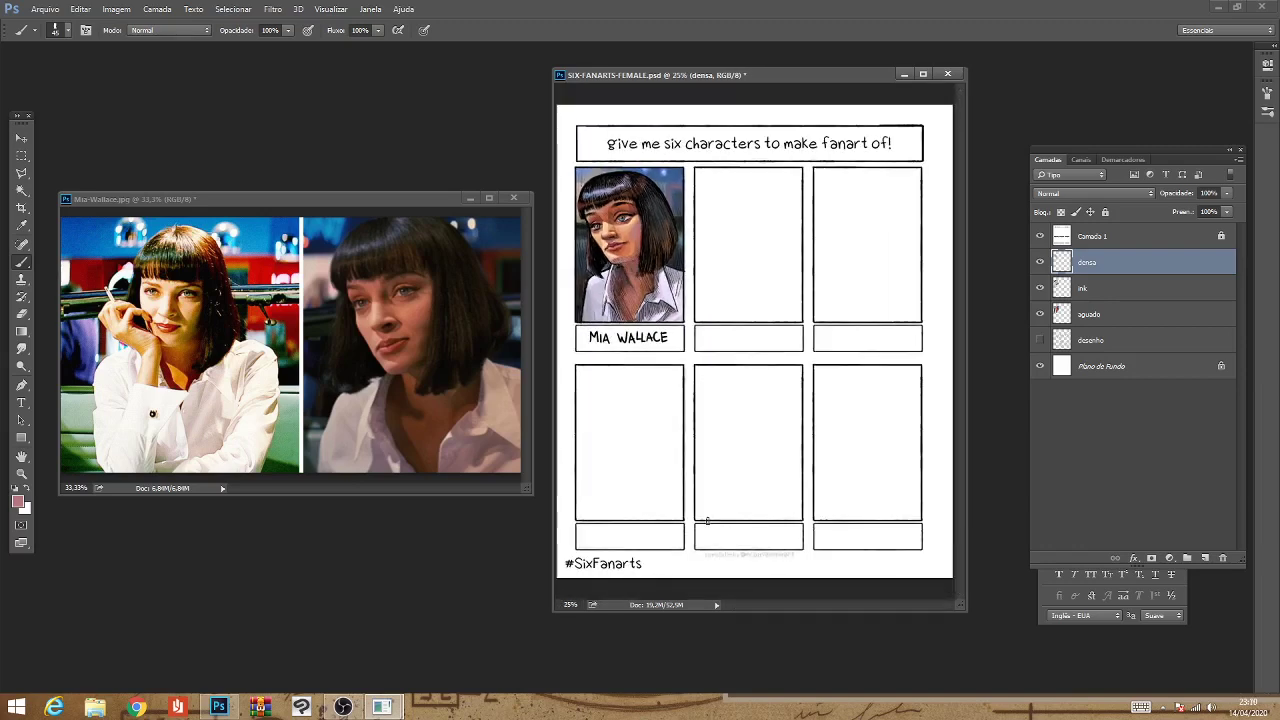
key("ctrl+plus")
At 33.3%, Alt-sample a warm skin tone from Mia's chin and face.
scroll(740, 400, "up", 2)
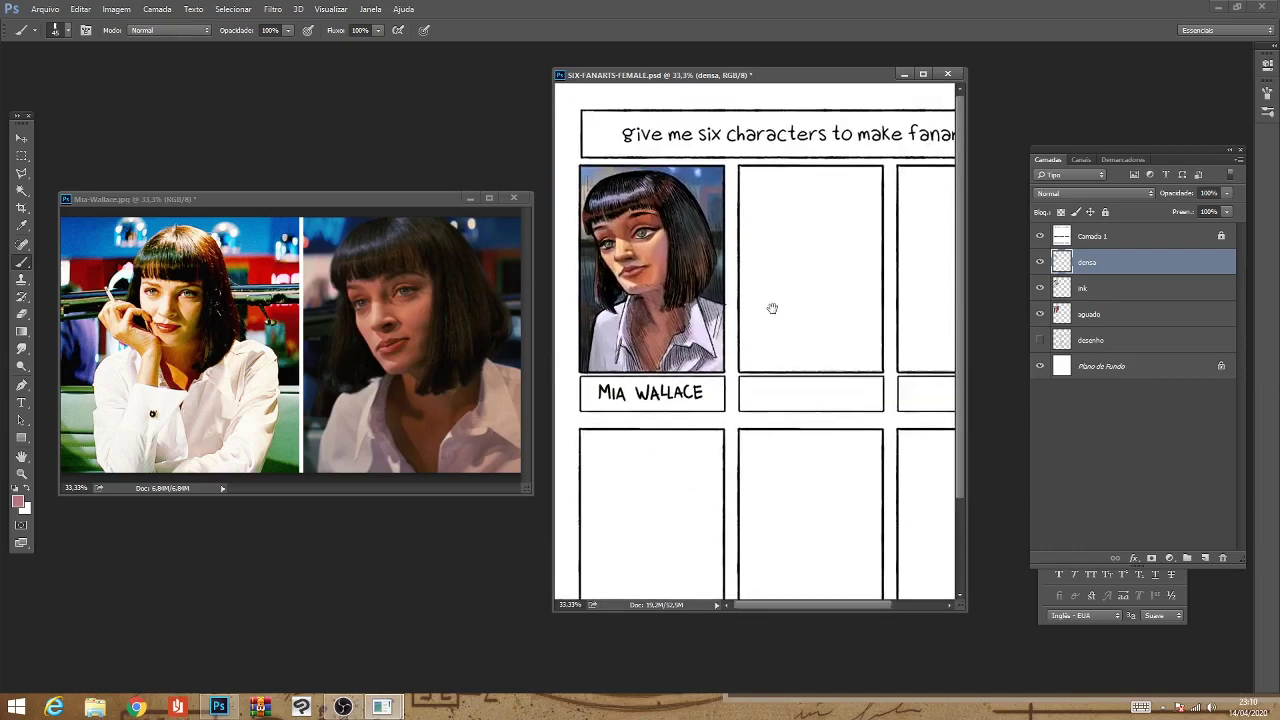
key("alt")
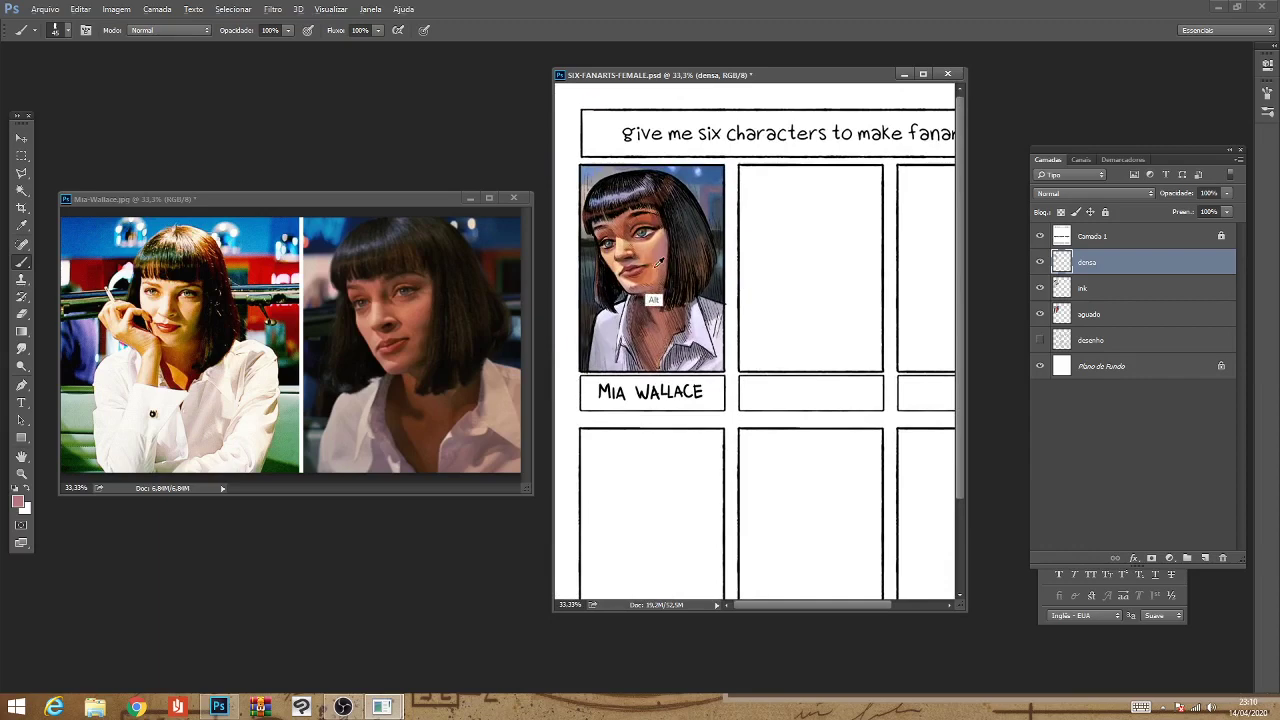
left_click(648, 271, "alt")
left_click(651, 275, "alt")
Set the foreground colour to light pink b78e9c and shade Mia's shirt with it.
left_click(20, 503)
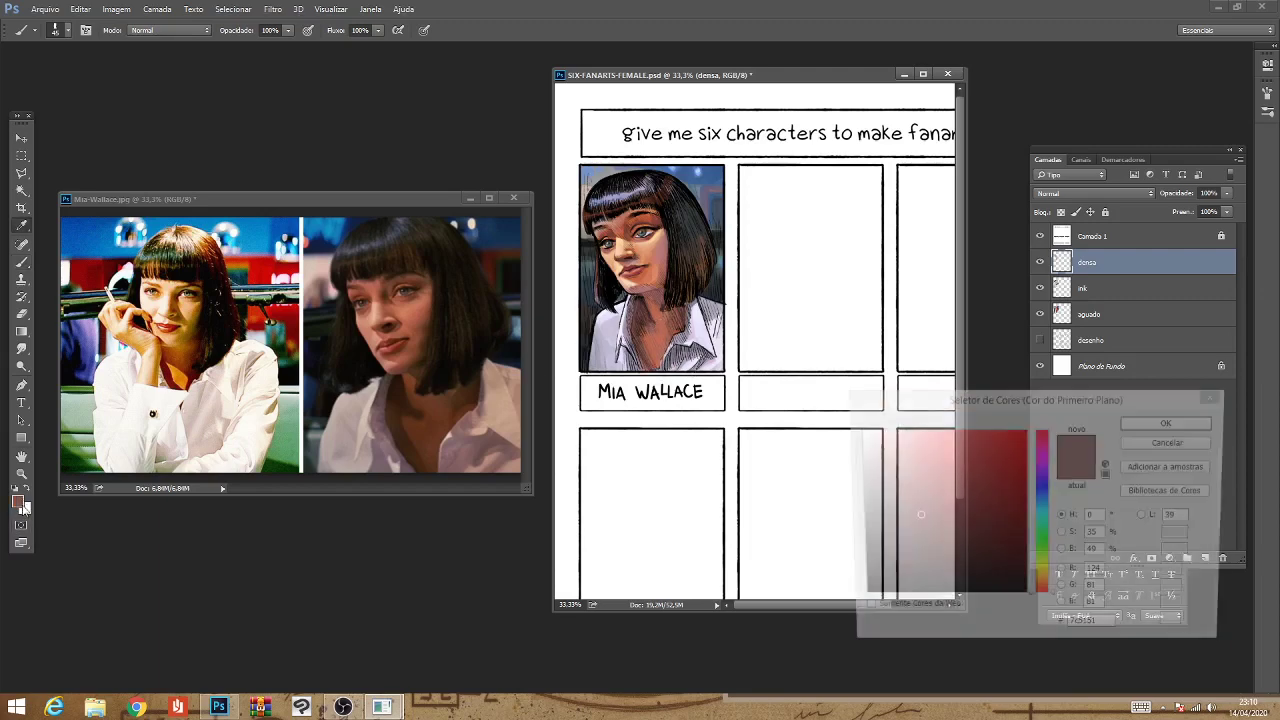
left_click(929, 507)
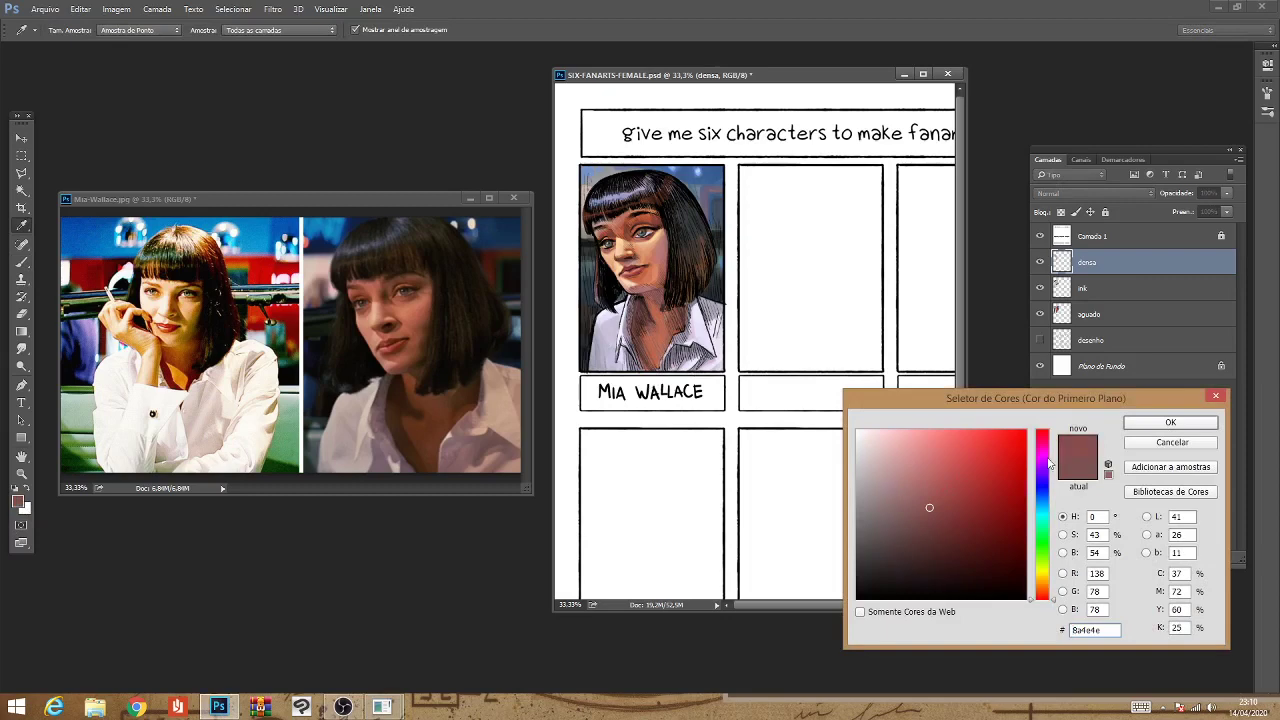
left_click(1052, 441)
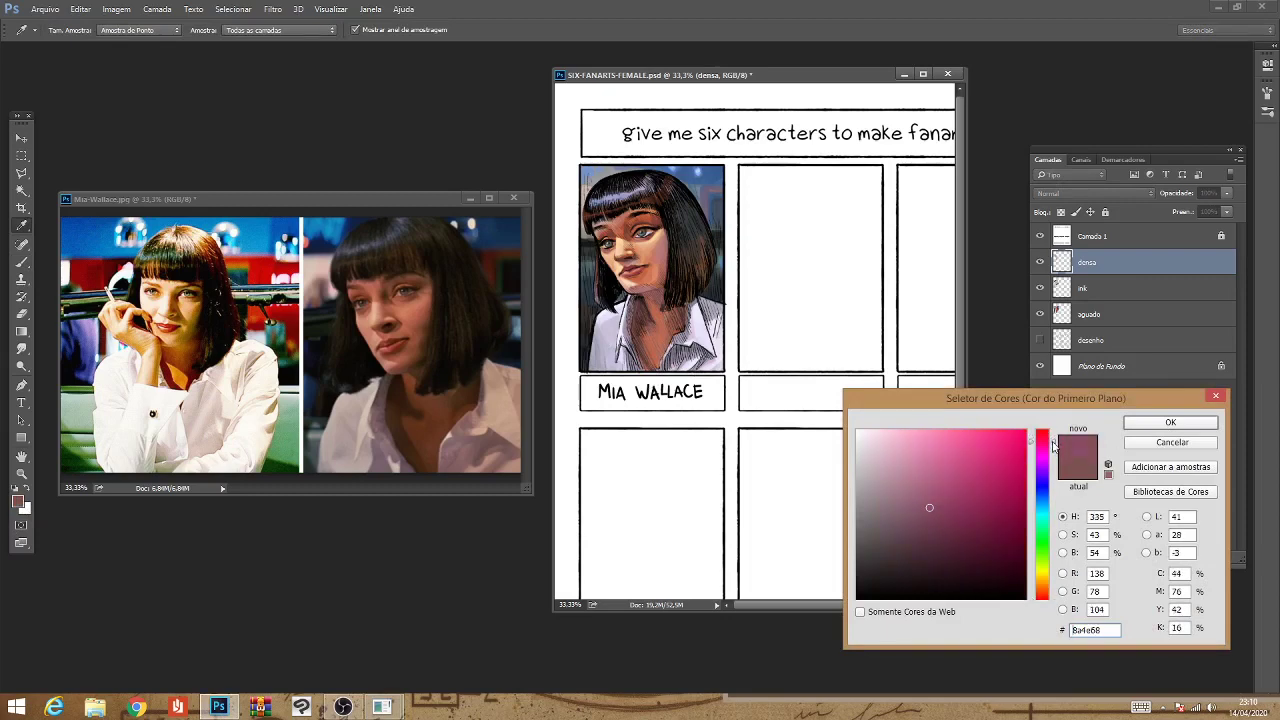
left_click(894, 477)
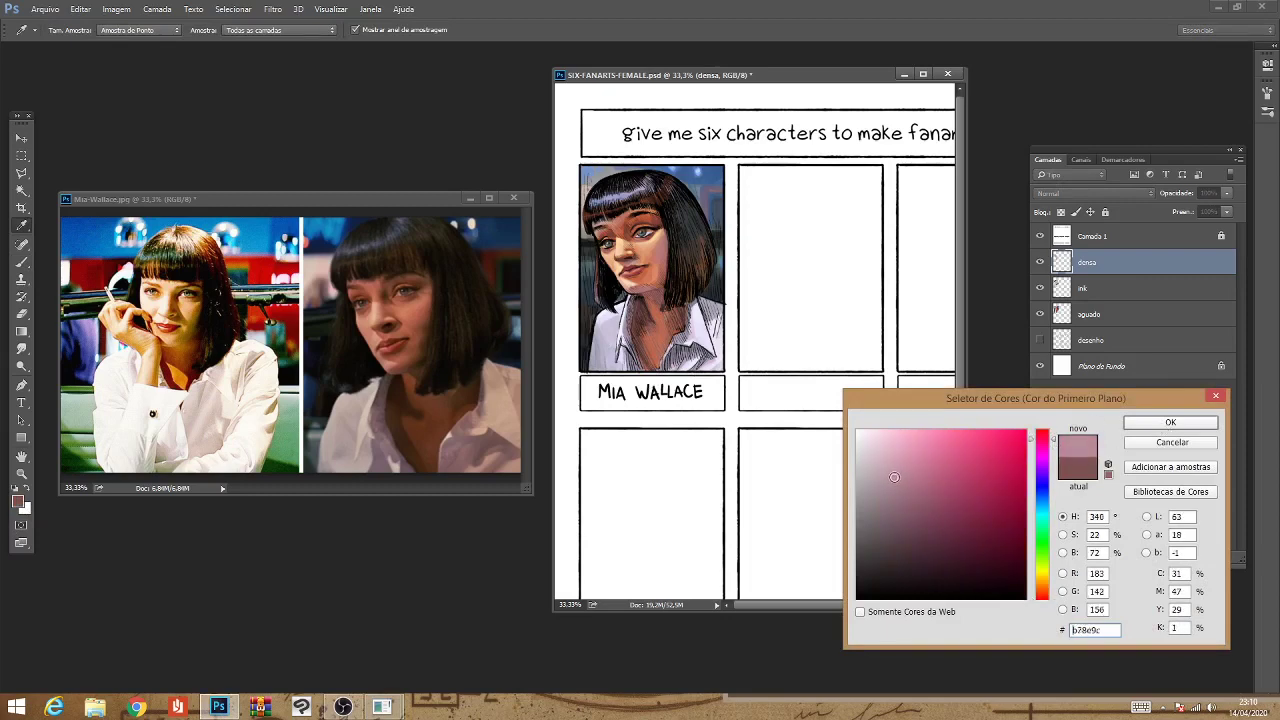
left_click(1164, 425)
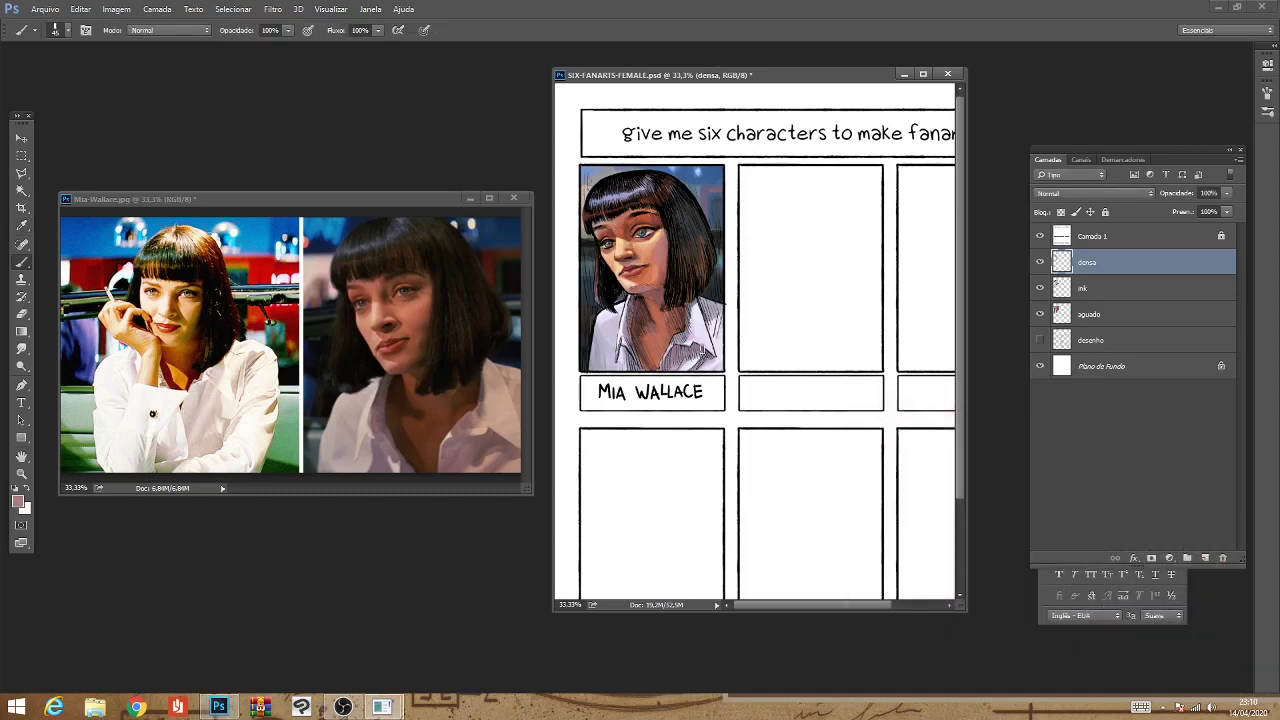
left_click_drag(692, 336, 690, 306)
mouse_move(676, 358)
left_mouse_down()
mouse_move(692, 306)
mouse_move(662, 370)
mouse_move(722, 305)
mouse_move(702, 300)
mouse_move(716, 350)
left_mouse_up()
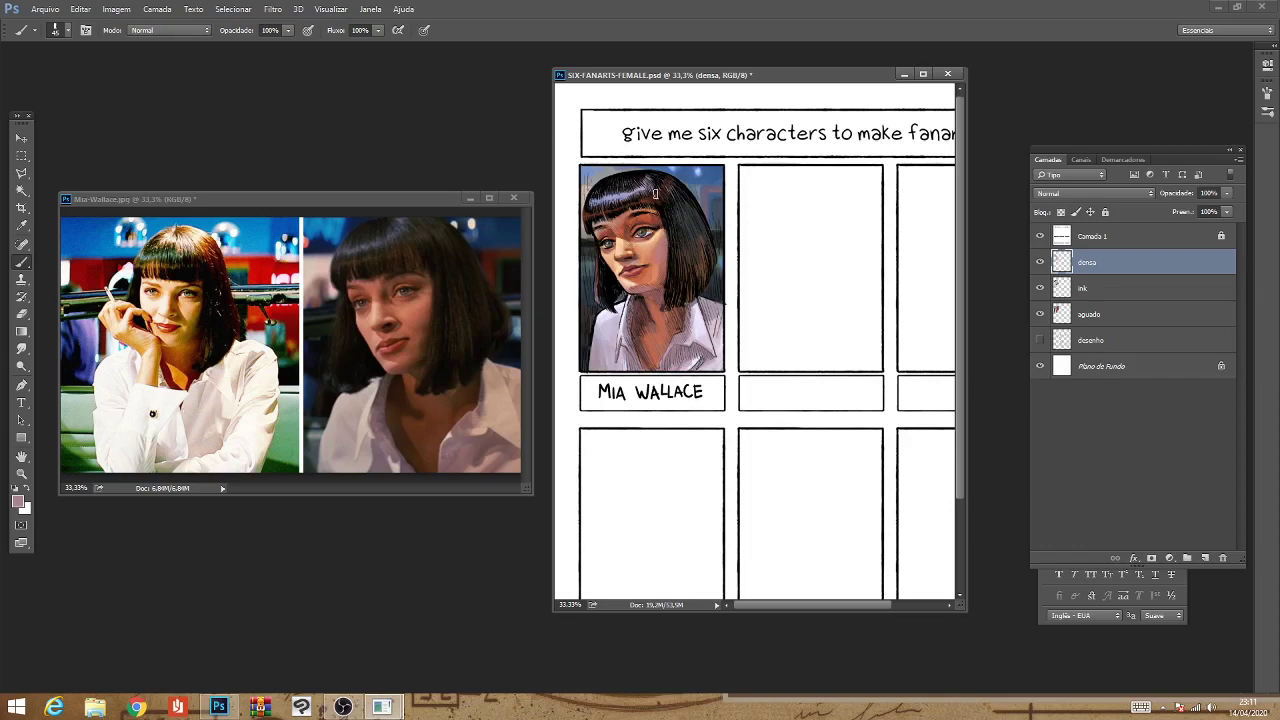
Paint light strands on the hair's top and right side, then darken the fringe with sampled black.
left_click_drag(655, 193, 680, 186)
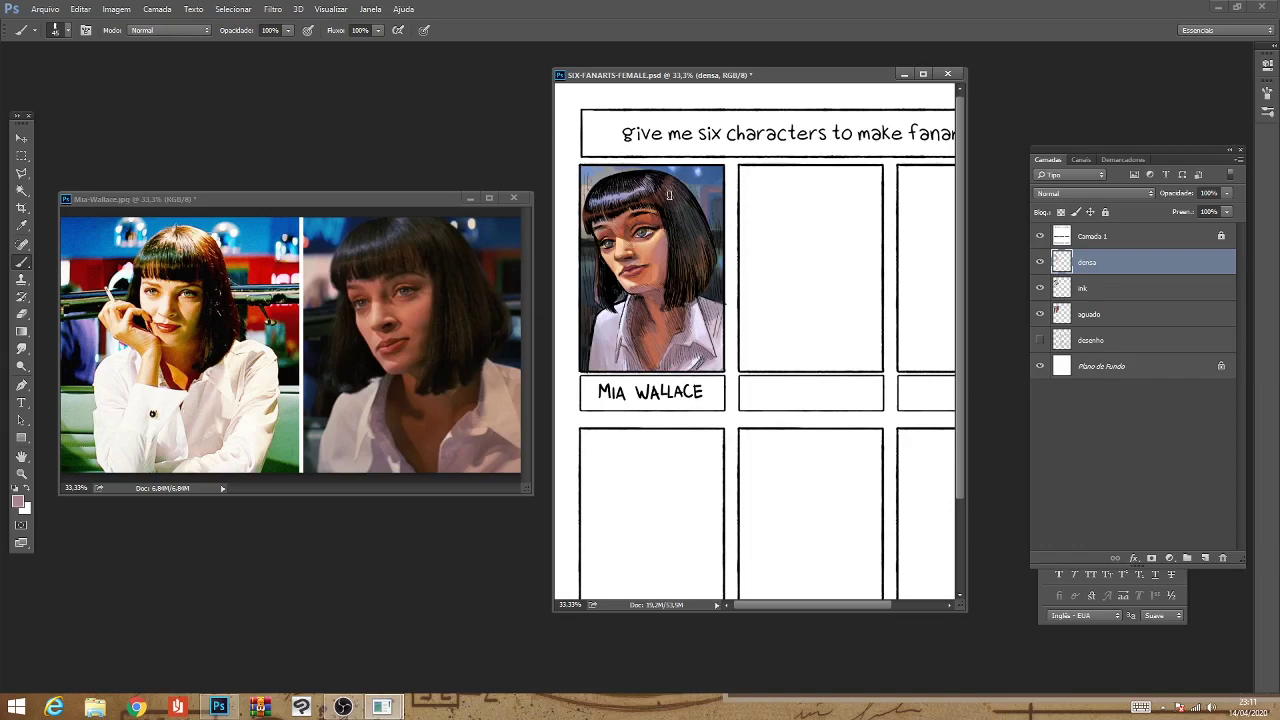
left_click_drag(680, 226, 694, 300)
mouse_move(688, 232)
left_mouse_down()
mouse_move(695, 287)
mouse_move(686, 250)
left_mouse_up()
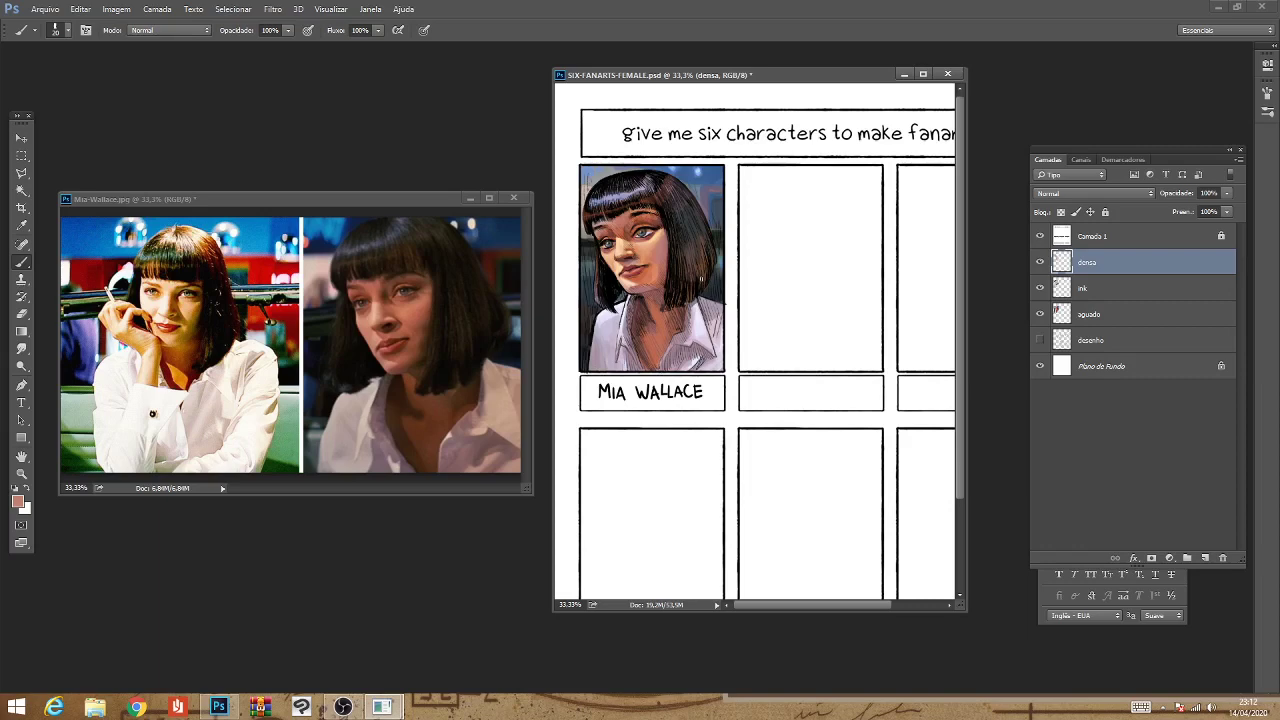
left_click(626, 212, "alt")
left_click_drag(625, 208, 632, 210)
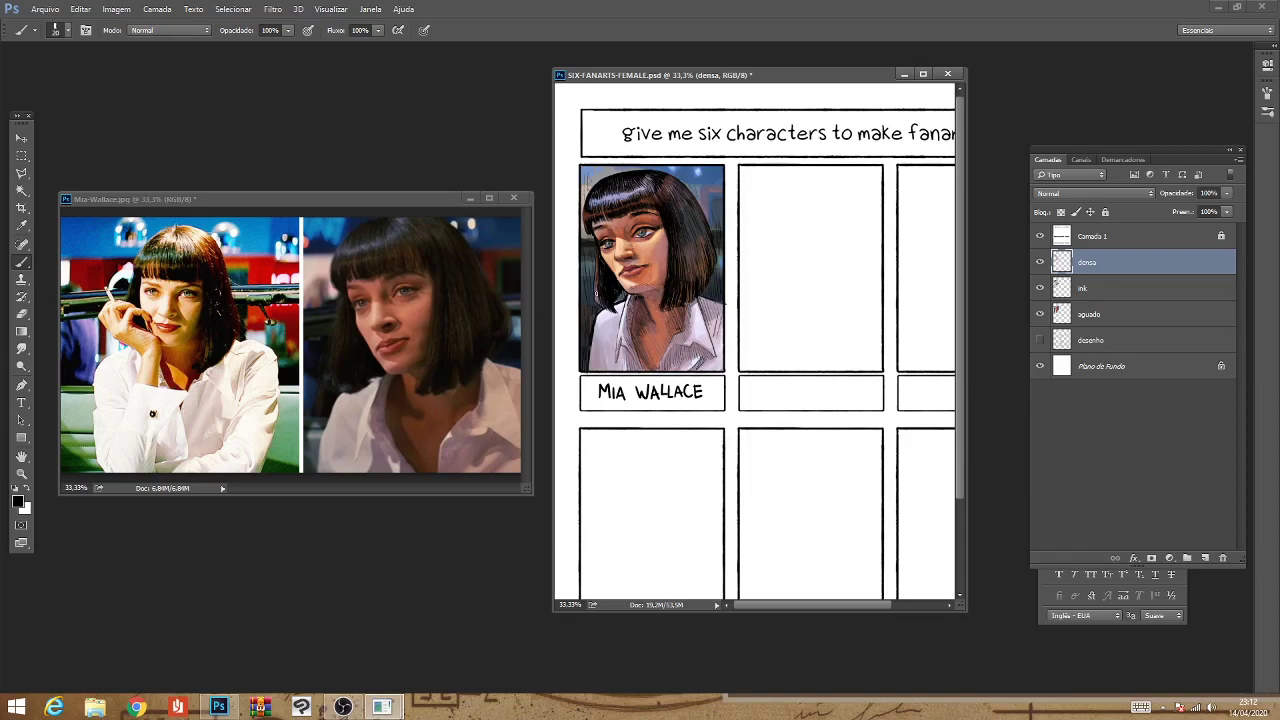
Darken the left, right and top edges of Mia's hair with a smaller brush and black.
left_click_drag(597, 282, 598, 302)
key("[")
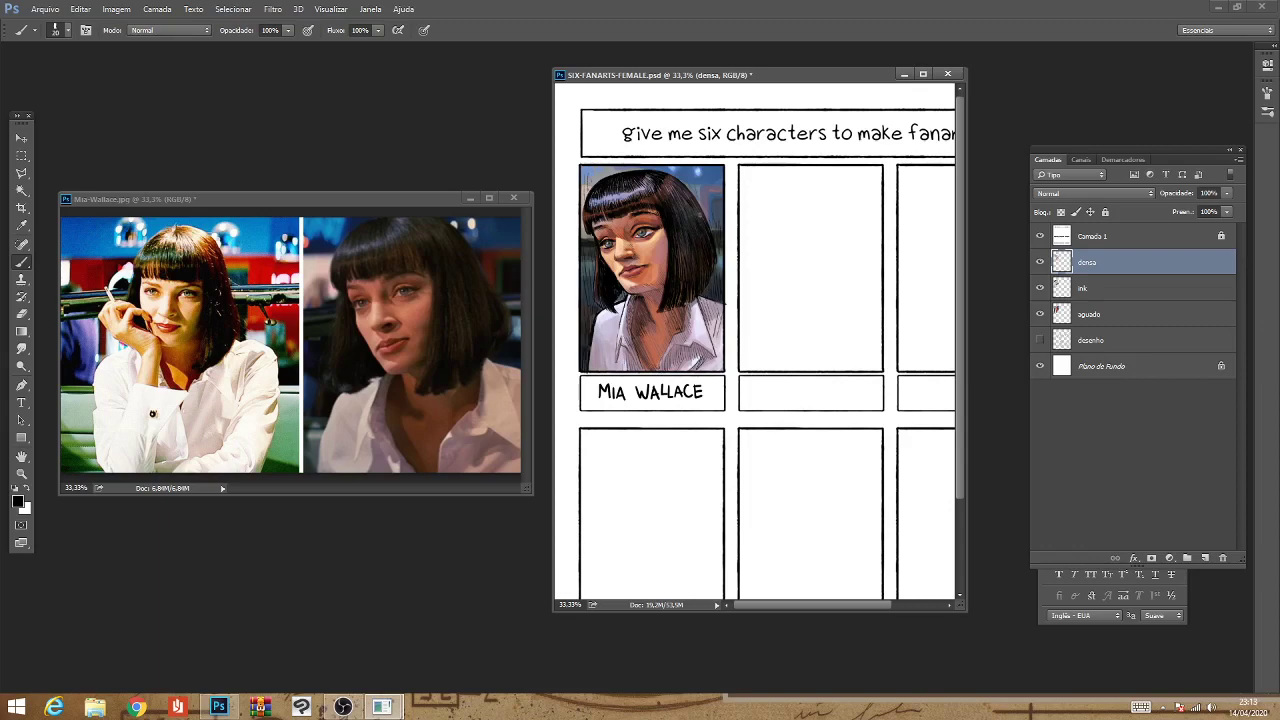
left_click_drag(713, 254, 713, 274)
left_click(612, 232, "alt")
left_click(679, 281, "alt")
left_click_drag(600, 196, 646, 186)
Slightly darken the top of the hair and save the document.
key("ctrl+minus")
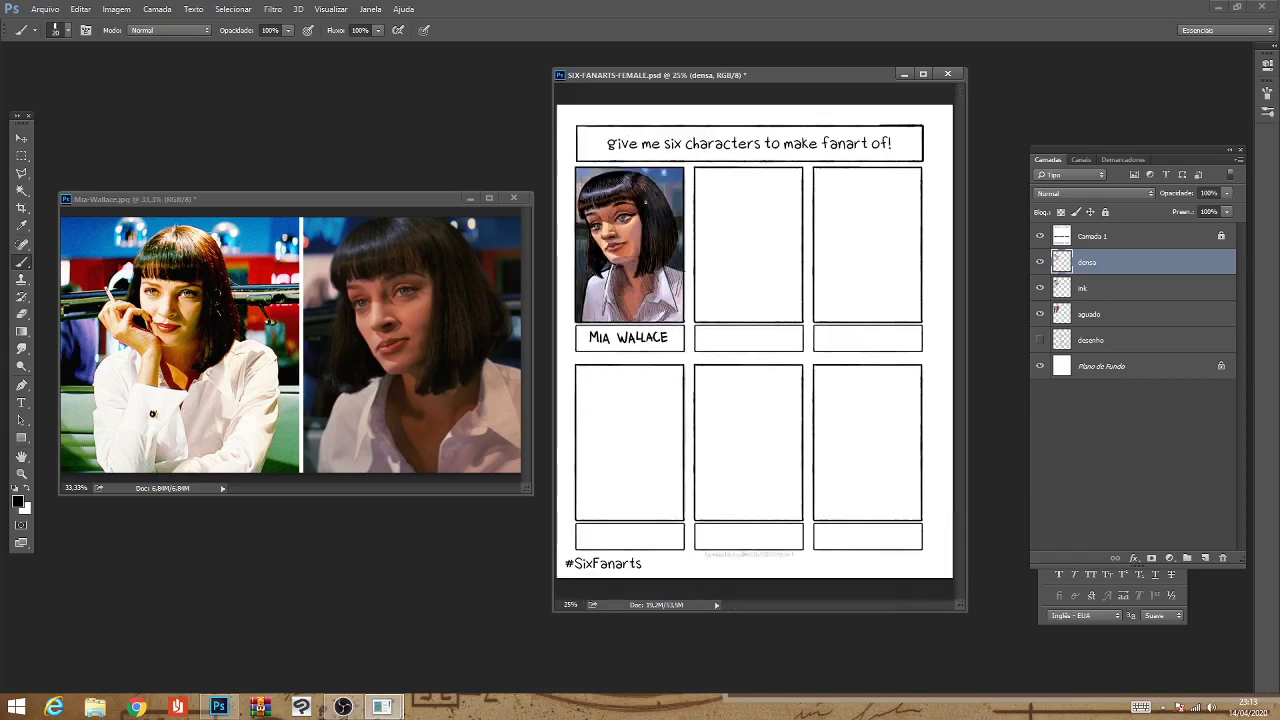
key("ctrl+plus")
left_click_drag(691, 226, 837, 337)
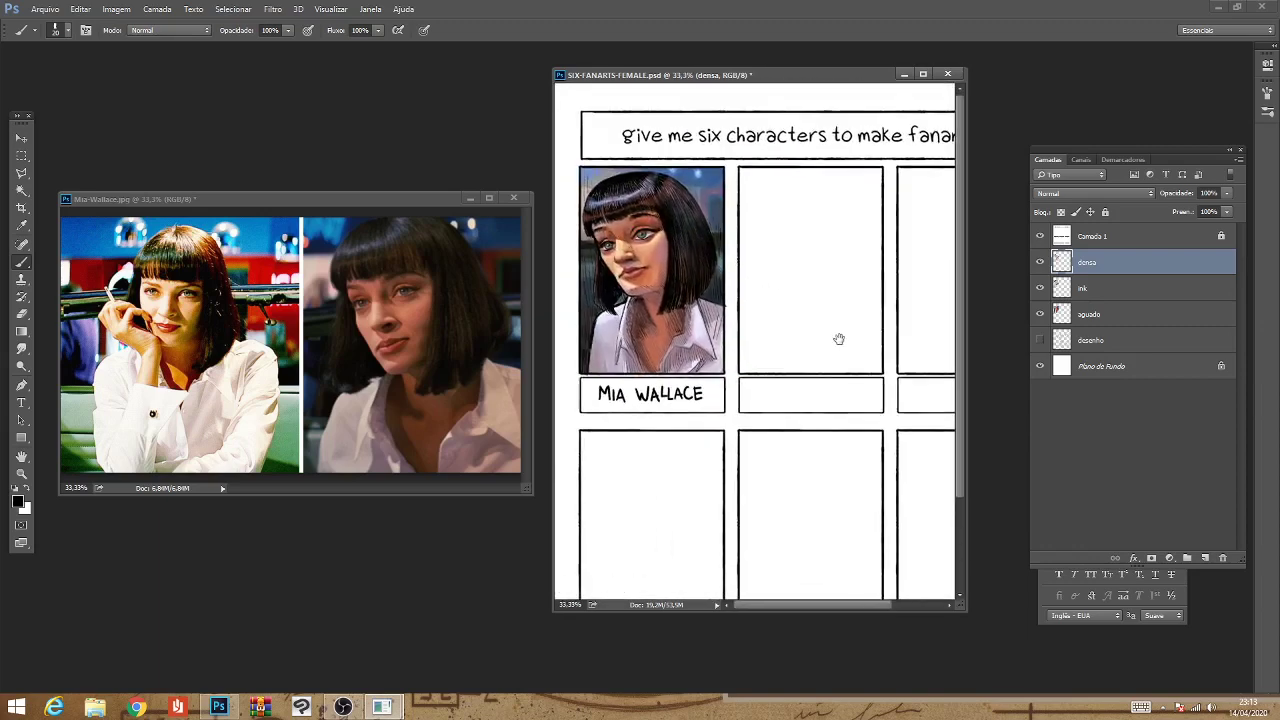
left_click_drag(649, 185, 622, 200)
key("ctrl+s")
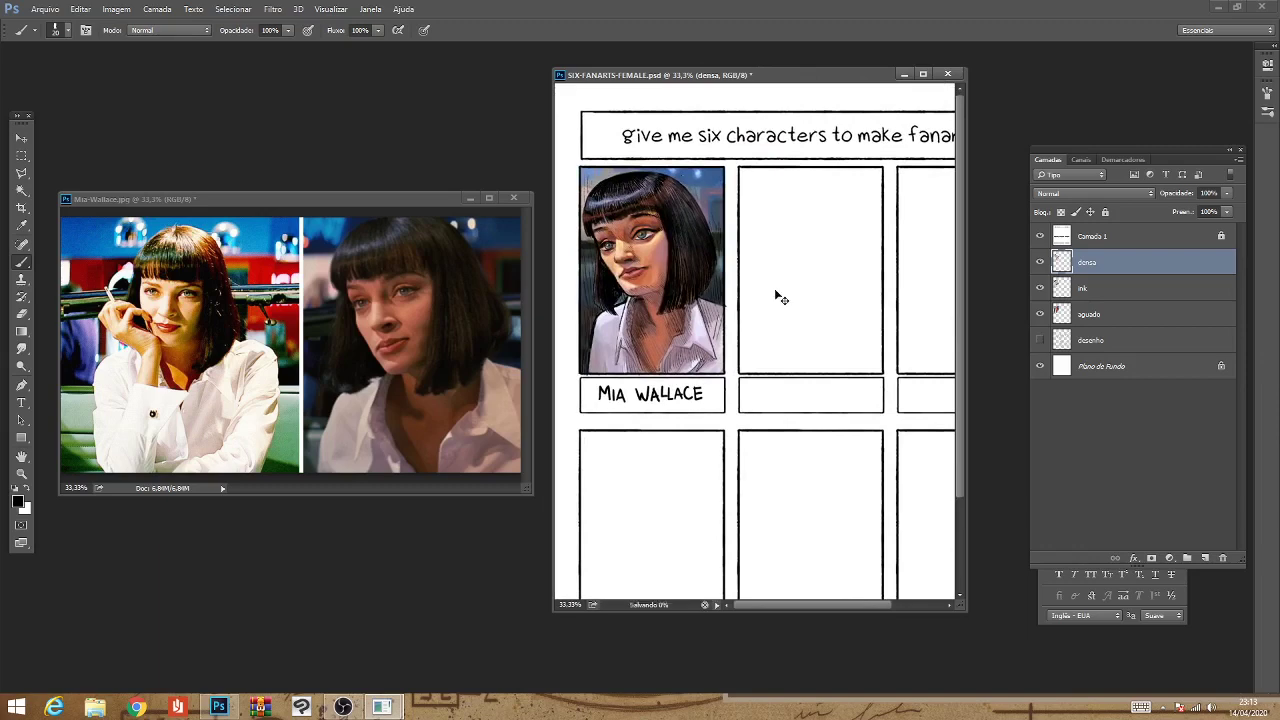
Toggle the densa shading layer to compare, turn it back on, and save again.
left_click(1040, 262)
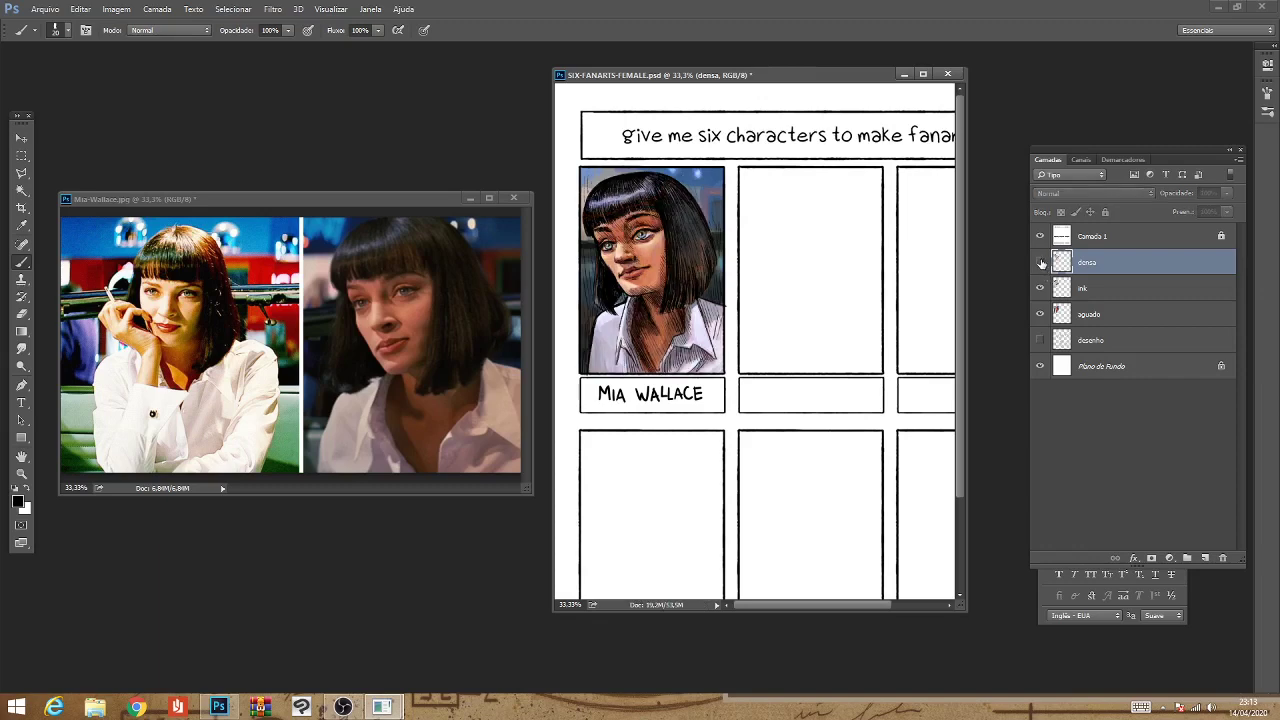
left_click(1040, 262)
key("ctrl+minus")
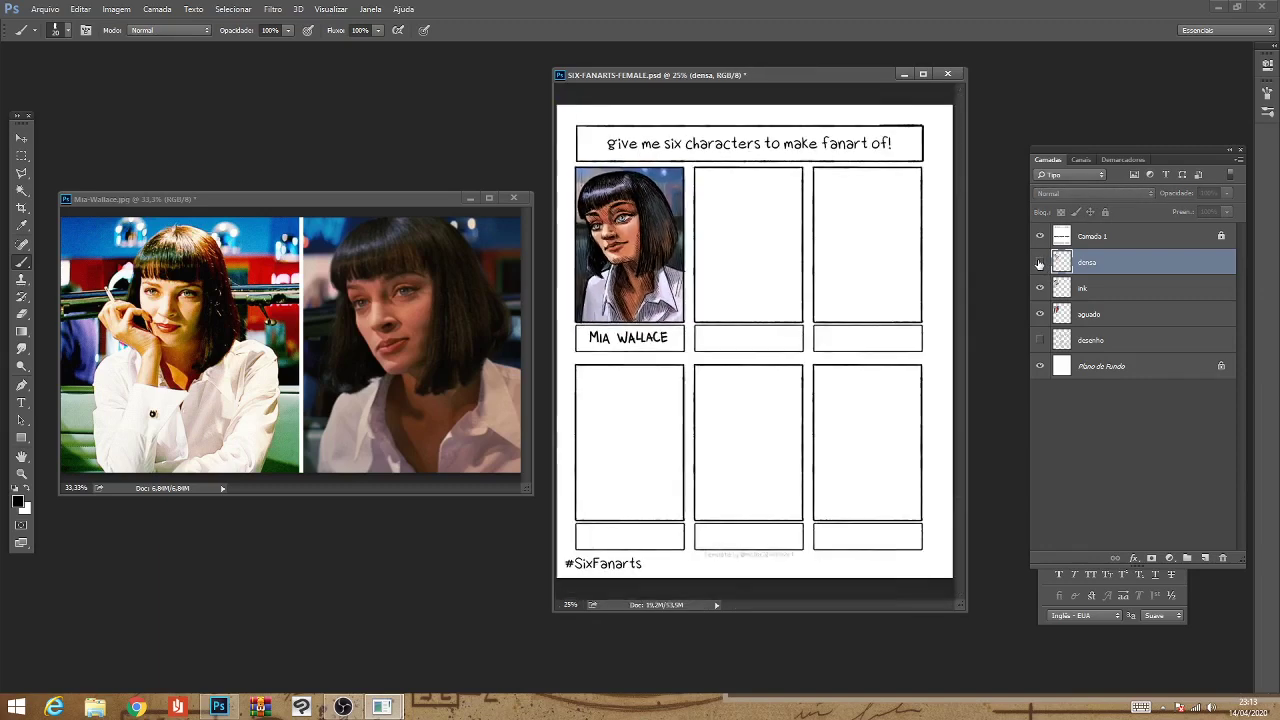
left_click(1039, 262)
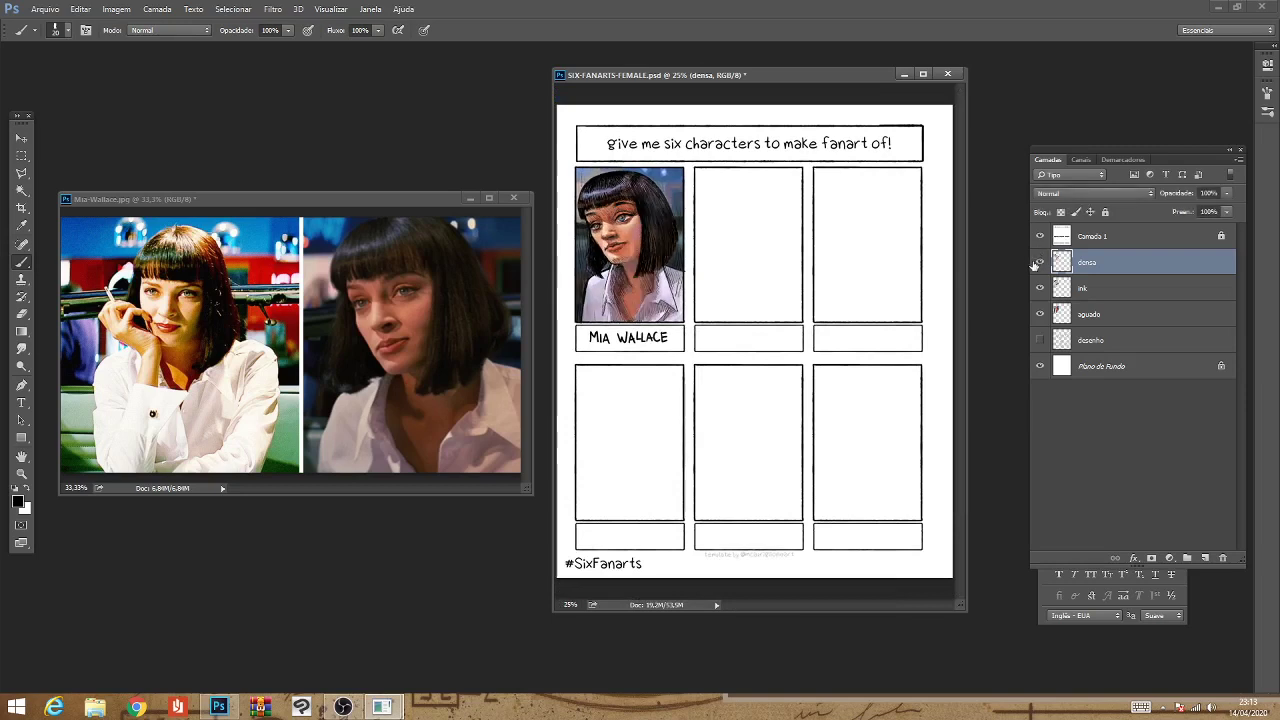
key("ctrl+s")
Sample a light hair colour and add a short light stroke and dab to the hair.
left_click(596, 228, "alt")
left_click_drag(588, 230, 588, 248)
left_click(610, 244)
At 50% zoom, sample near-black and darken the left edge of Mia's hair.
scroll(610, 365, "down", 1)
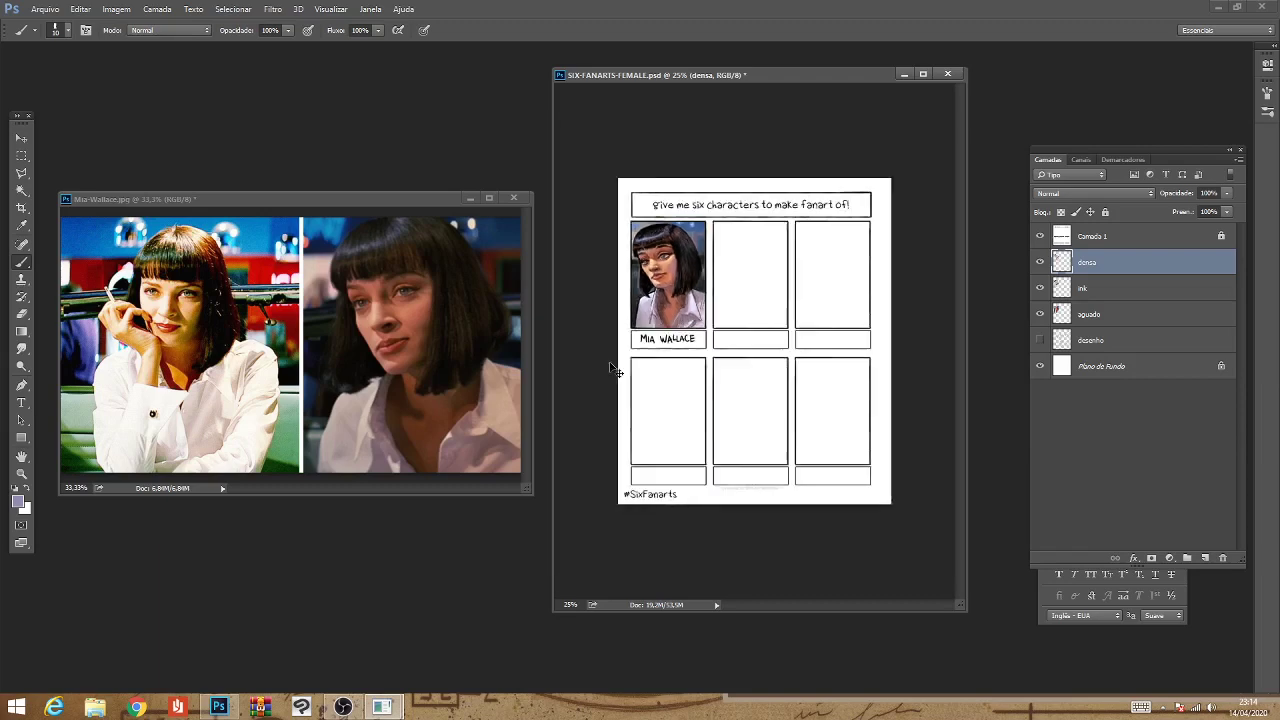
scroll(612, 368, "up", 1)
scroll(615, 370, "up", 1)
scroll(612, 370, "up", 1)
left_click_drag(651, 174, 869, 397)
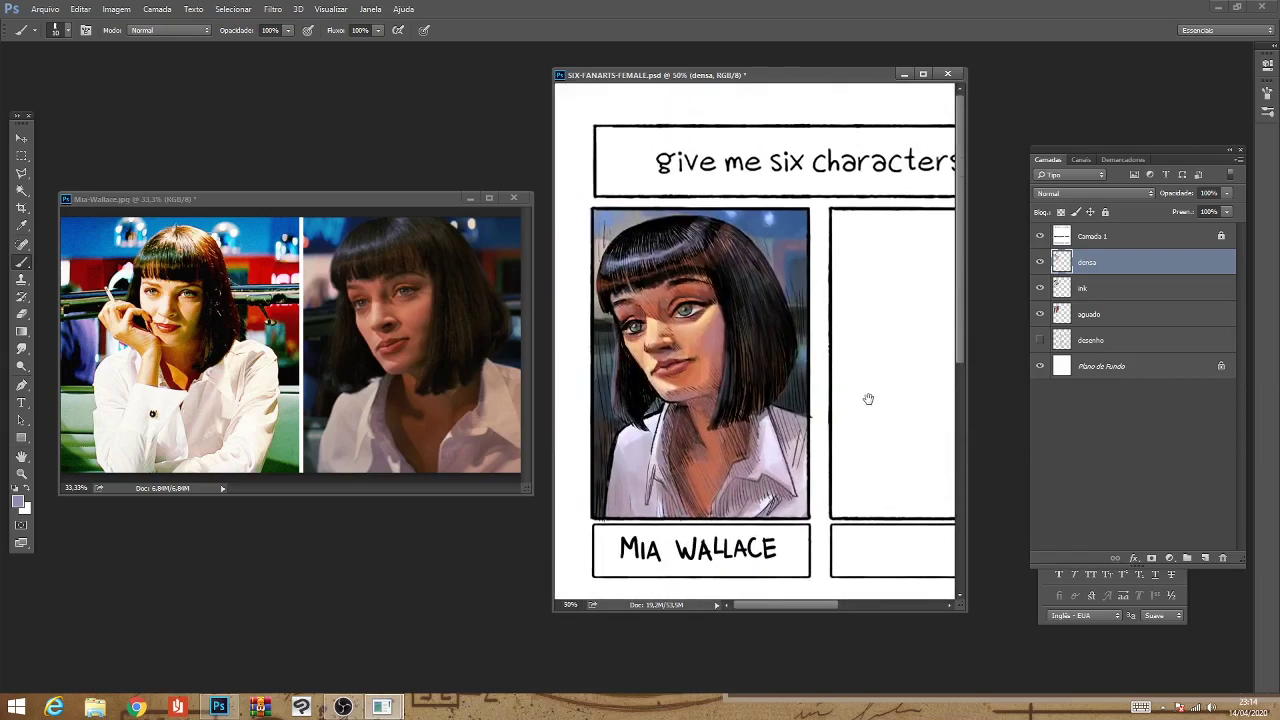
left_click(628, 360, "alt")
mouse_move(613, 330)
left_mouse_down()
mouse_move(603, 364)
mouse_move(615, 418)
left_mouse_up()
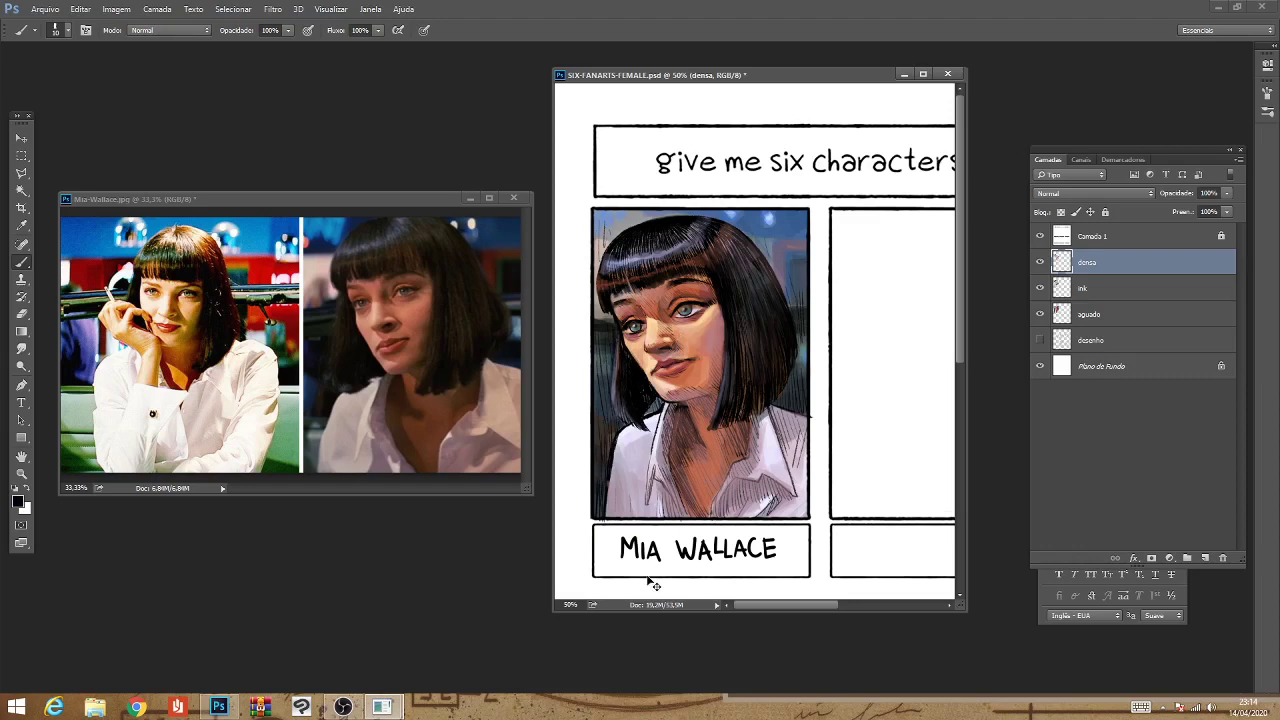
key("ctrl+minus")
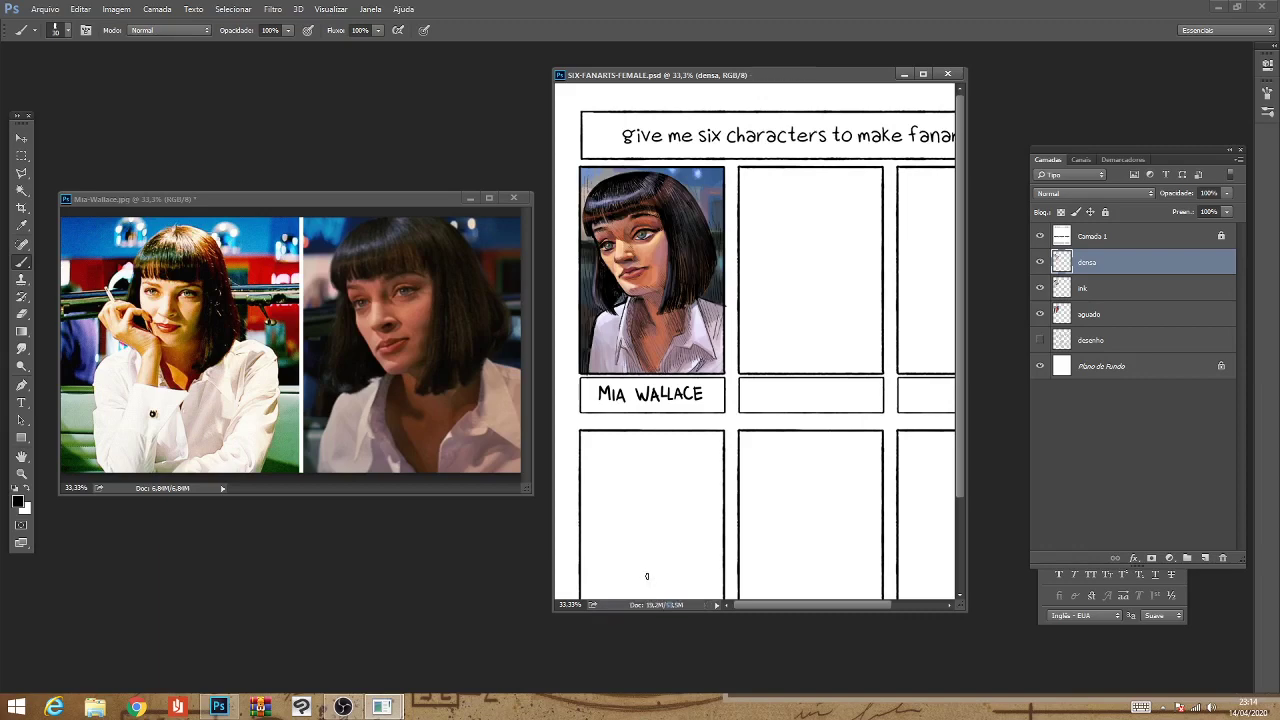
Change the foreground colour from black to bright sky blue #6297ee in the Color Picker.
left_click(717, 271)
left_click(19, 503)
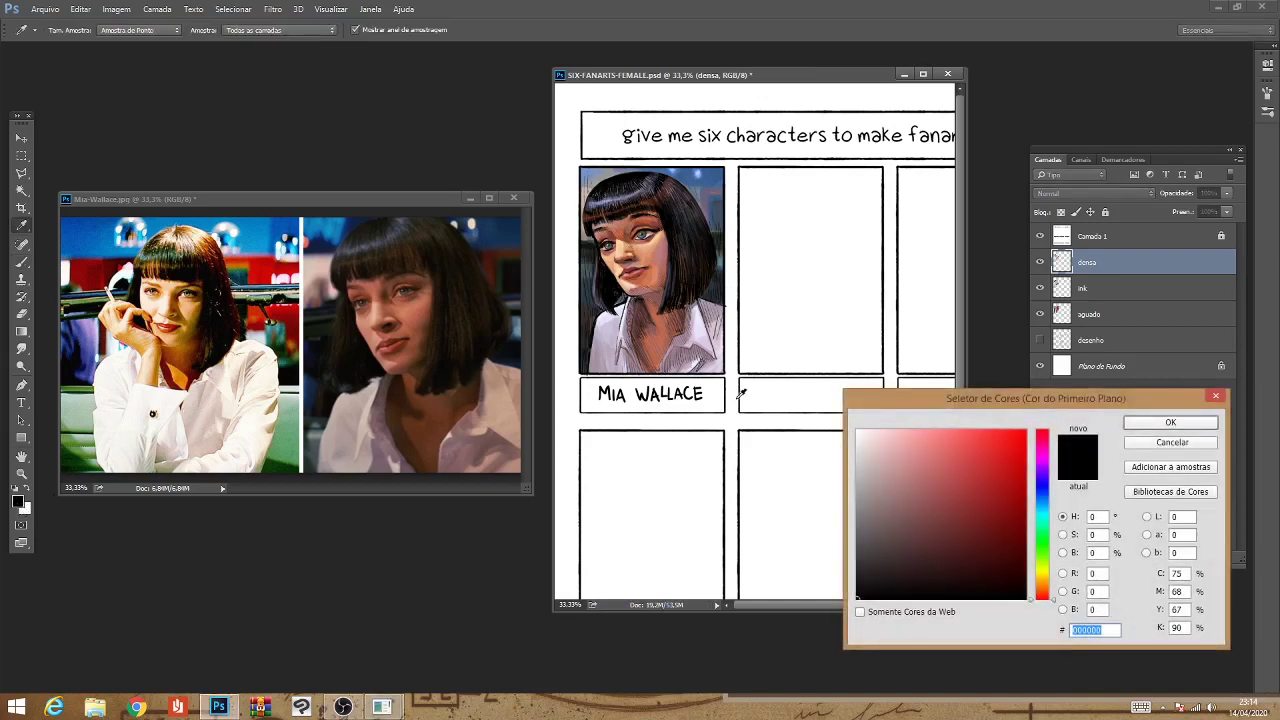
left_click(1042, 487)
left_click(943, 463)
mouse_move(943, 463)
left_mouse_down()
mouse_move(941, 486)
mouse_move(942, 458)
left_mouse_up()
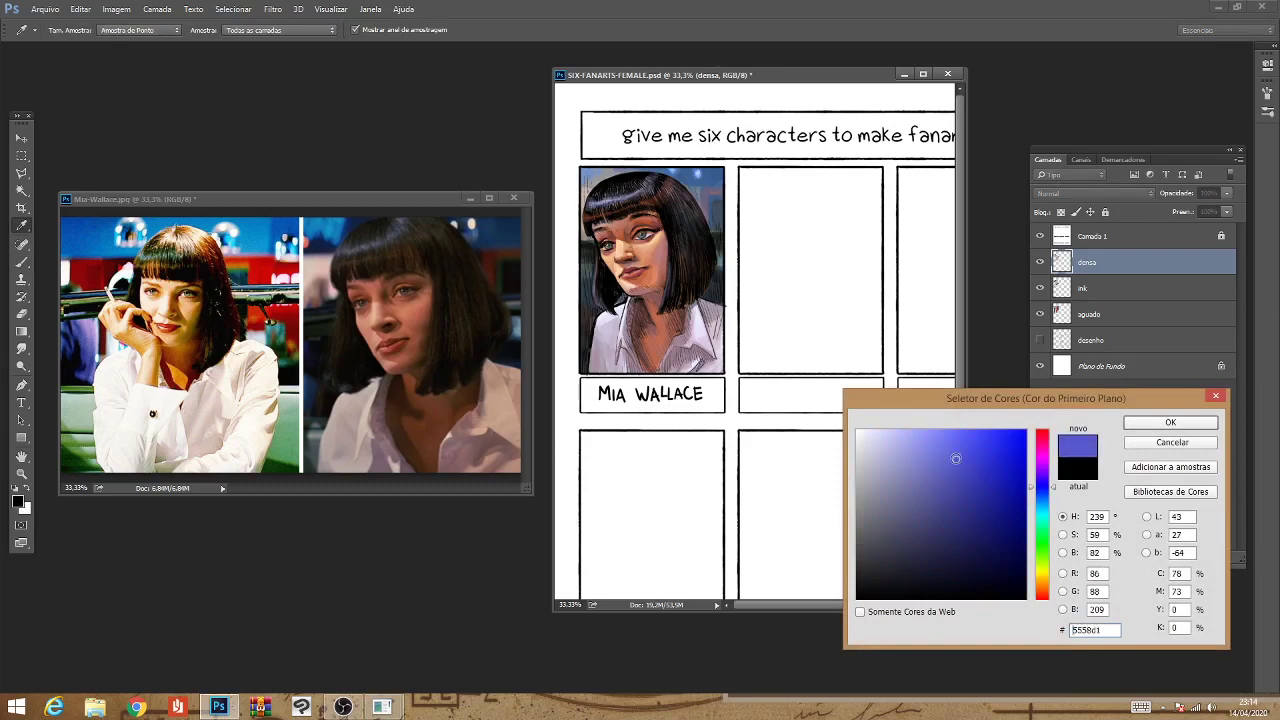
left_click_drag(1042, 487, 1042, 497)
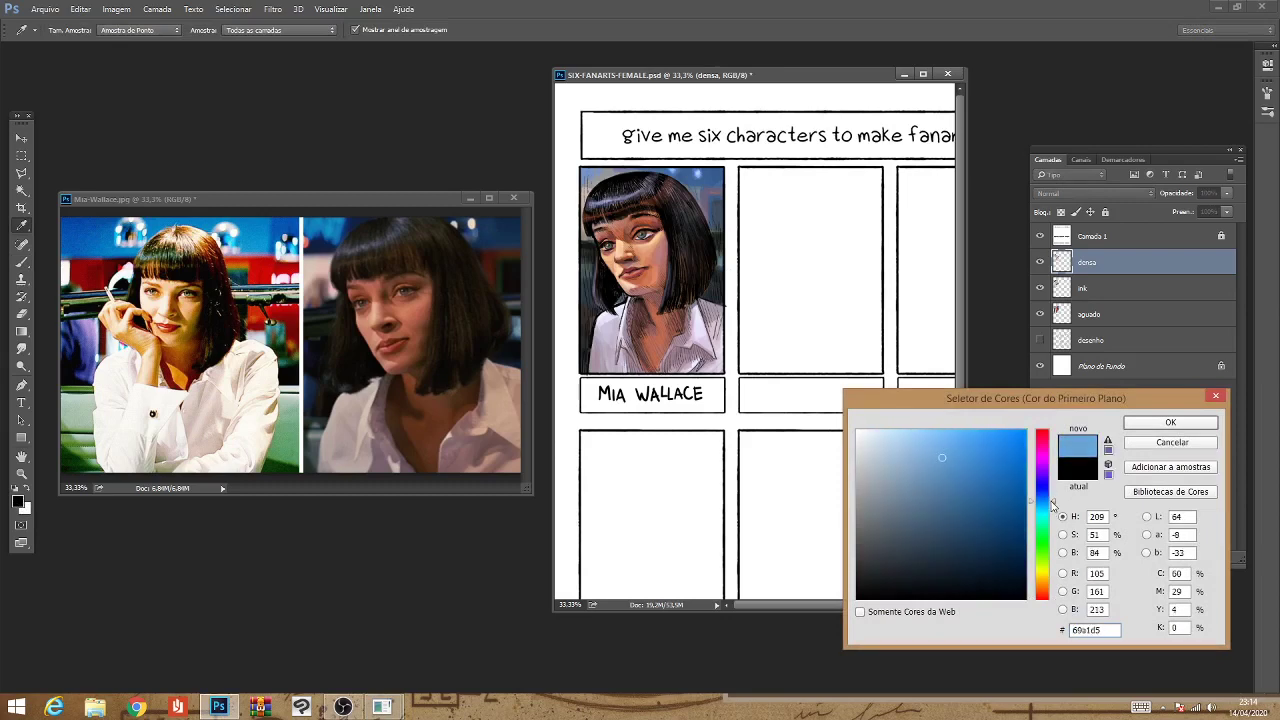
left_click_drag(1005, 440, 957, 440)
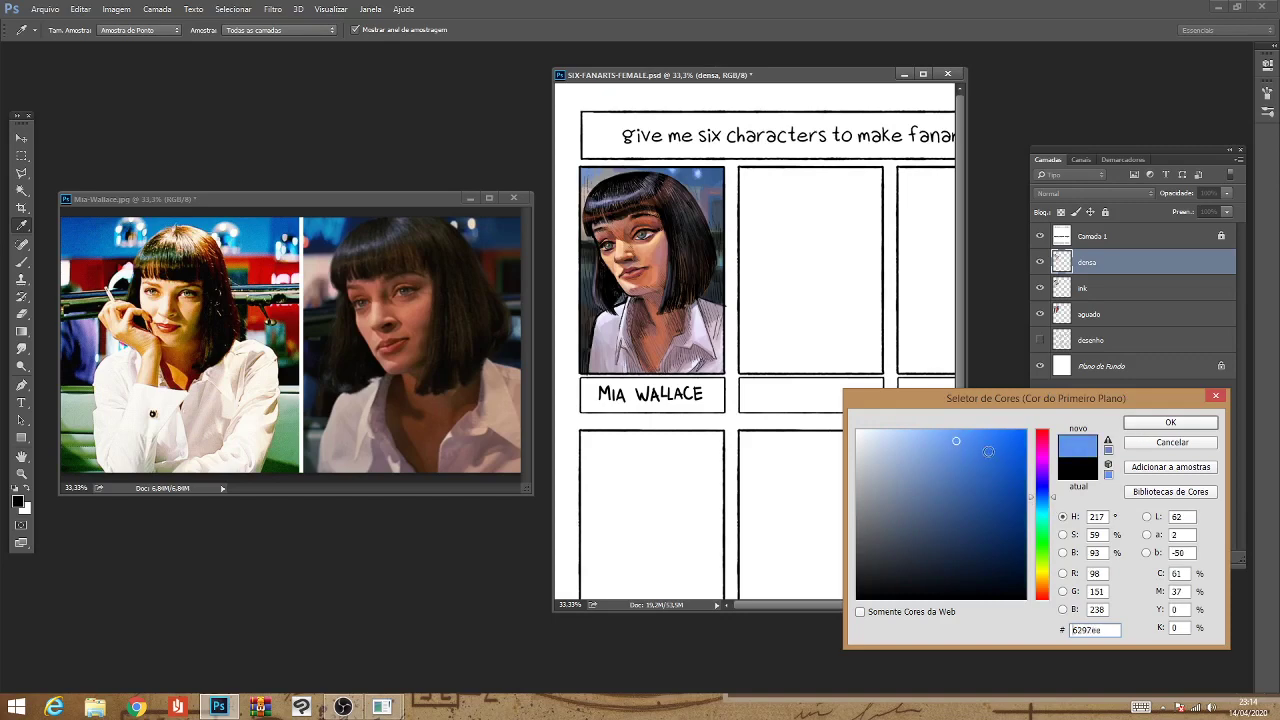
left_click(1002, 431)
left_click(1150, 422)
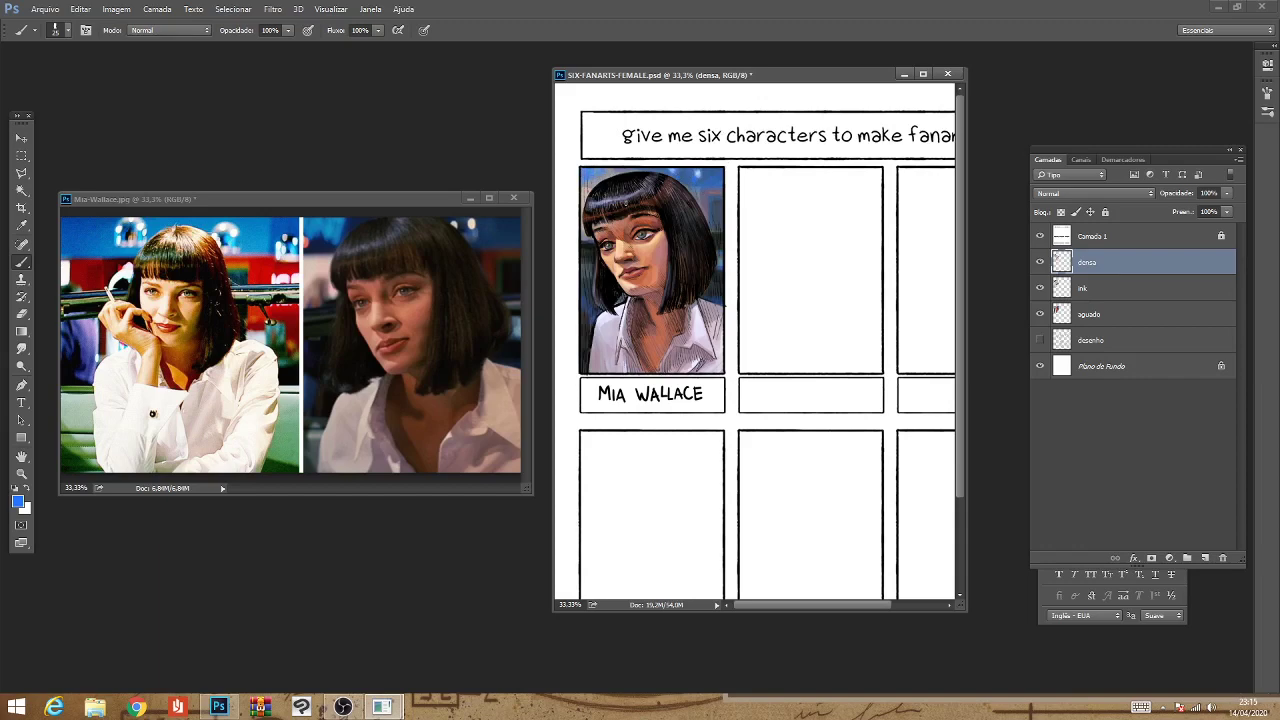
Set the foreground colour to dark blue #274576 and brush it into the panel's top-right corner.
left_click(20, 503)
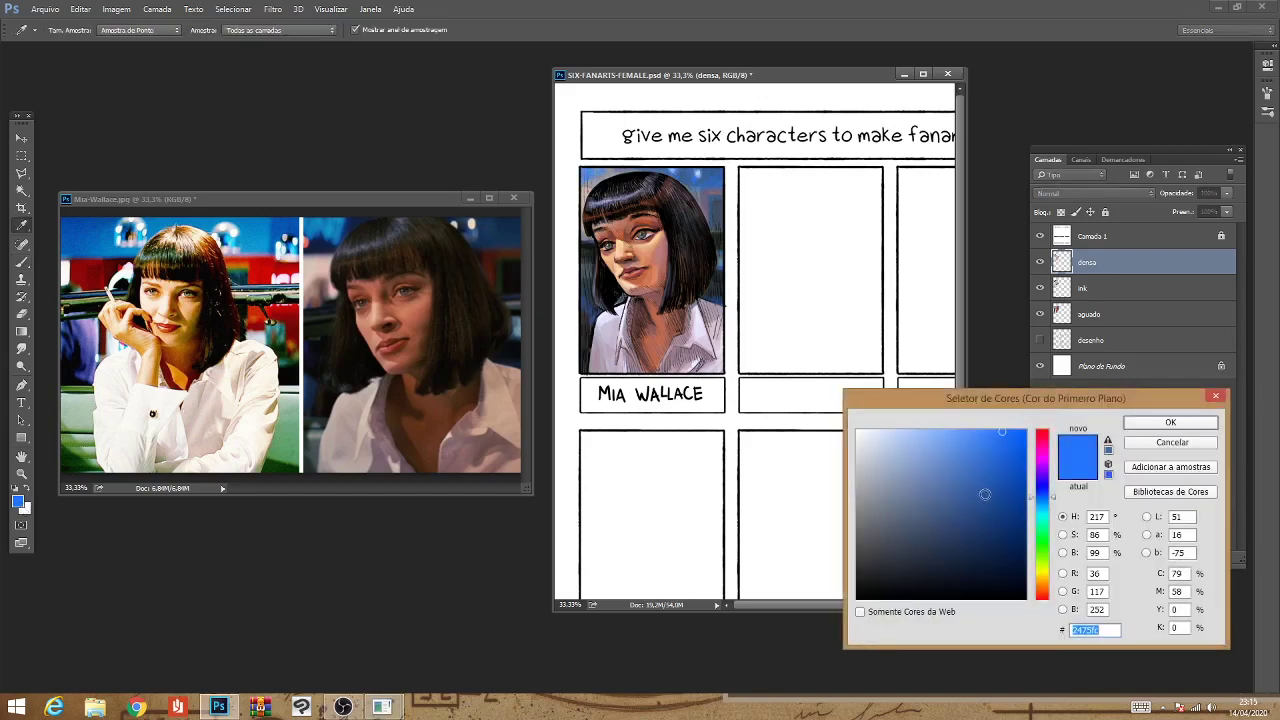
left_click(969, 520)
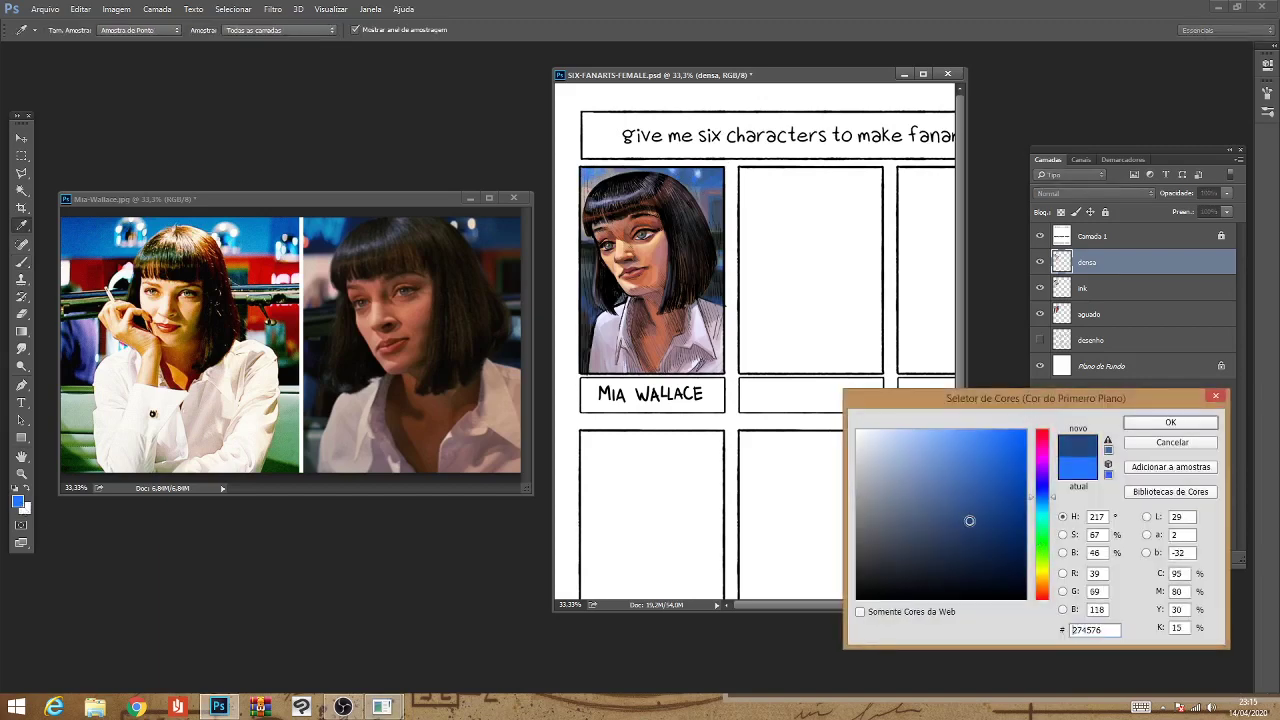
left_click(1150, 421)
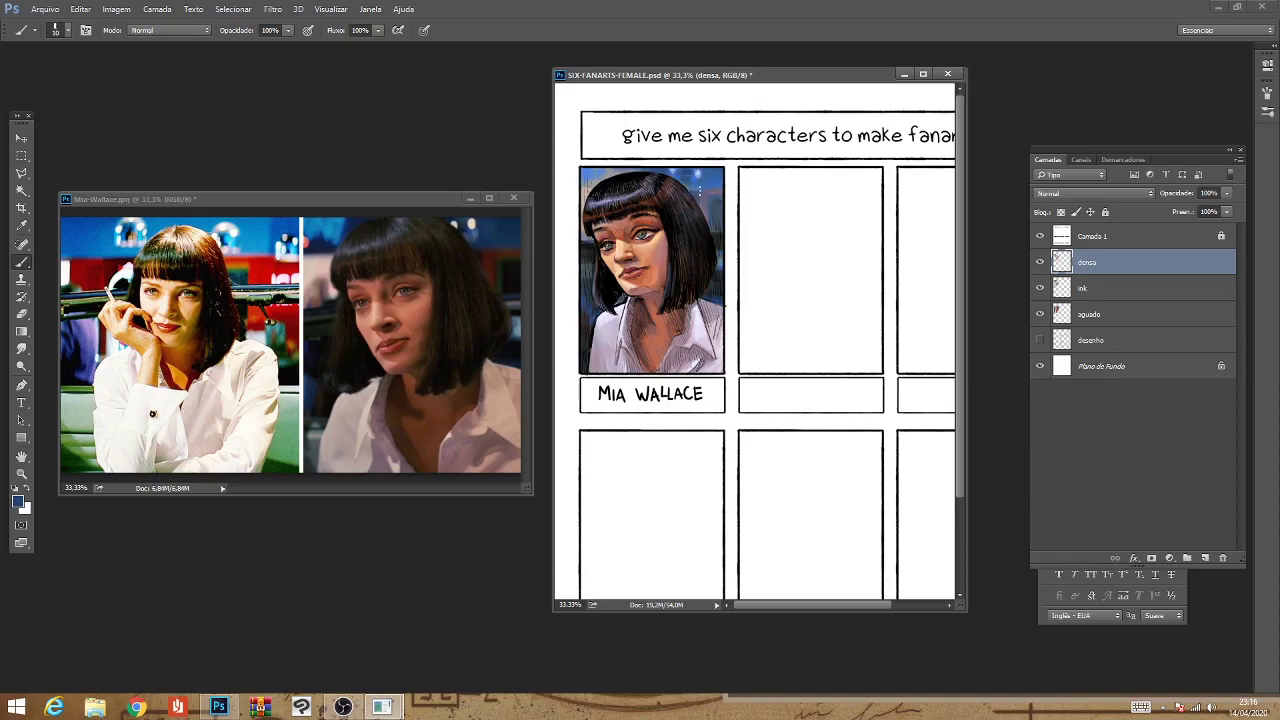
left_click_drag(690, 187, 720, 188)
Sample a near-black and the background blue from the artwork, then re-centre the Mia panel.
left_click(712, 201, "alt")
key("ctrl")
left_click(583, 181, "alt")
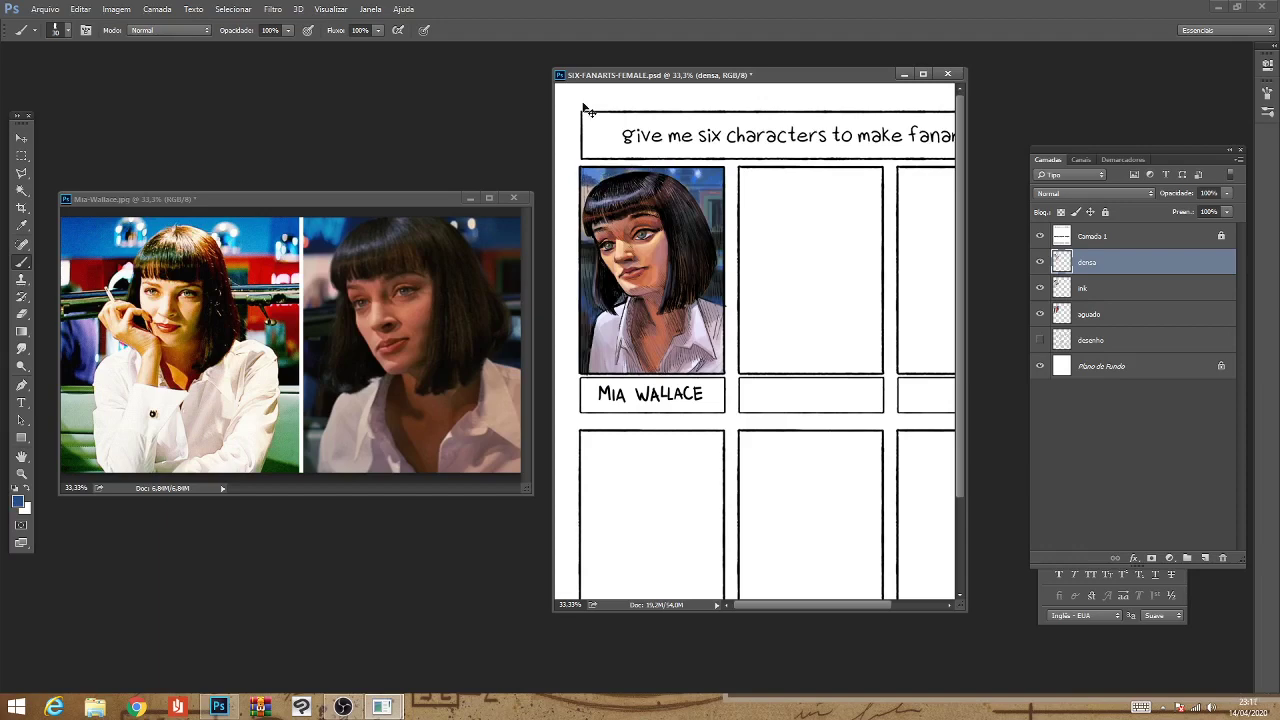
key("ctrl+minus")
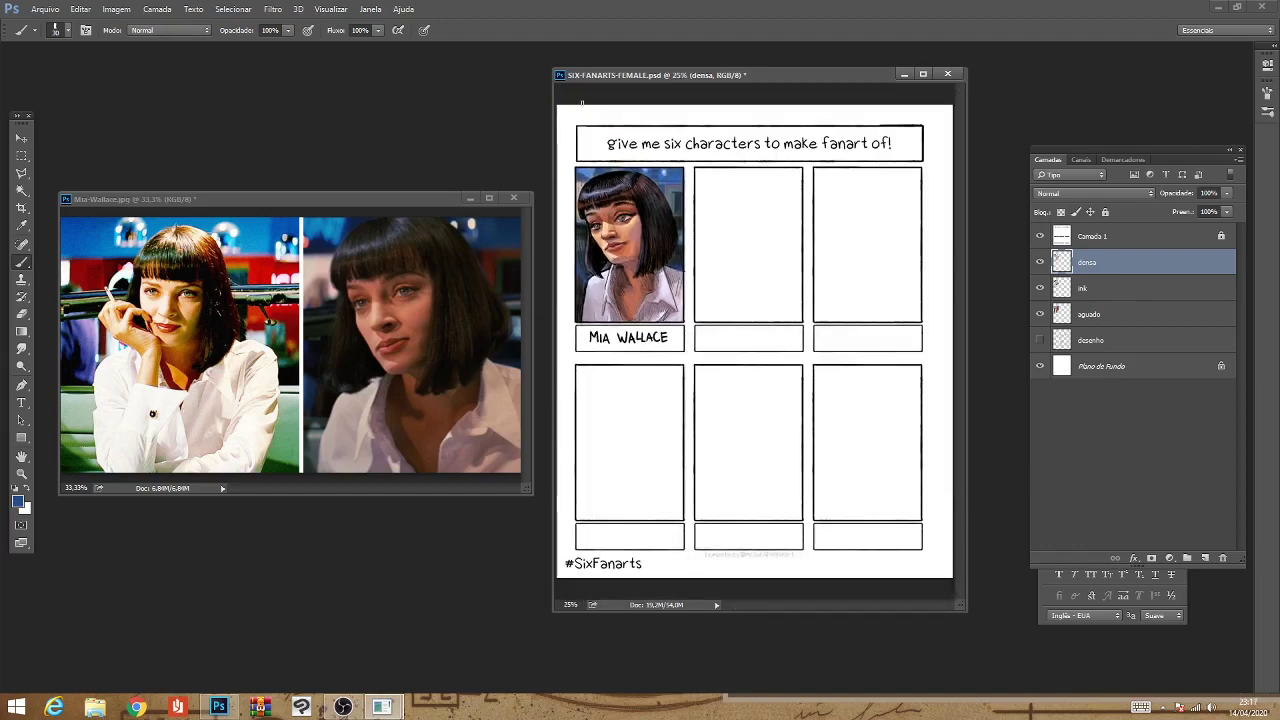
key("ctrl+plus")
left_click_drag(751, 279, 815, 335)
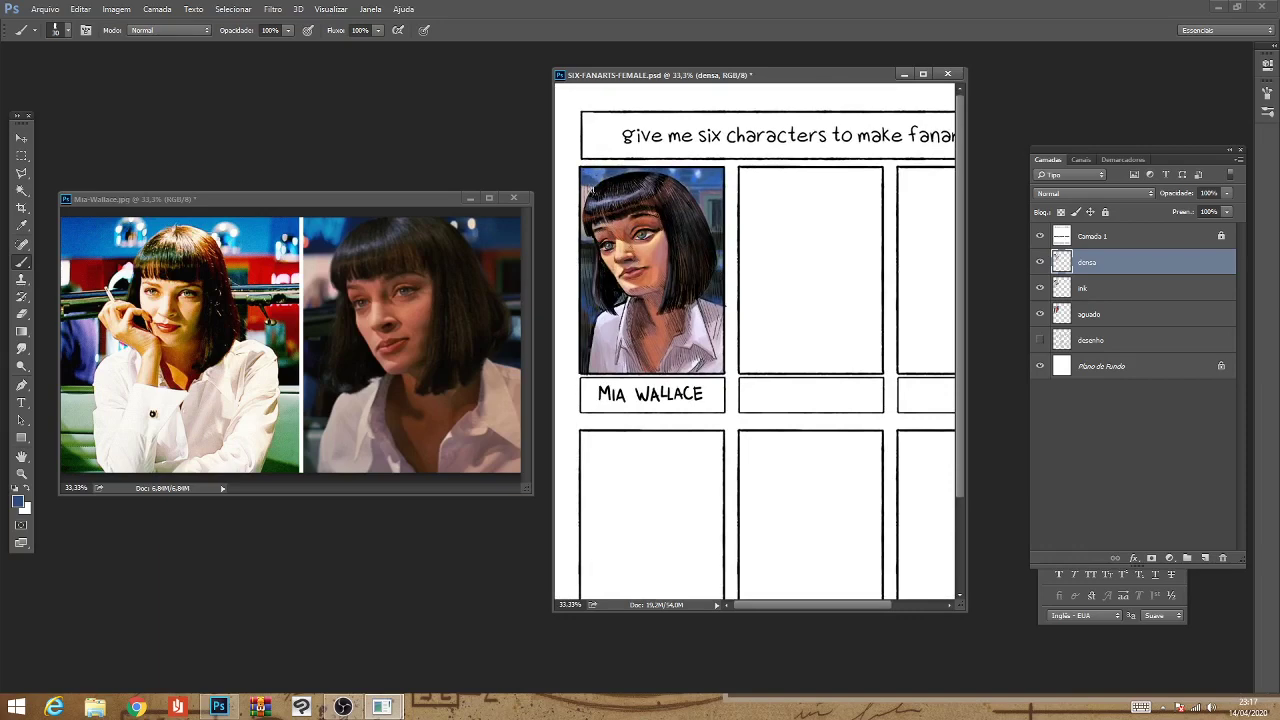
Choose a lighter skin tone and sample a light portrait colour, then swap the painting colour to white.
left_click(588, 228, "alt")
left_click(18, 502)
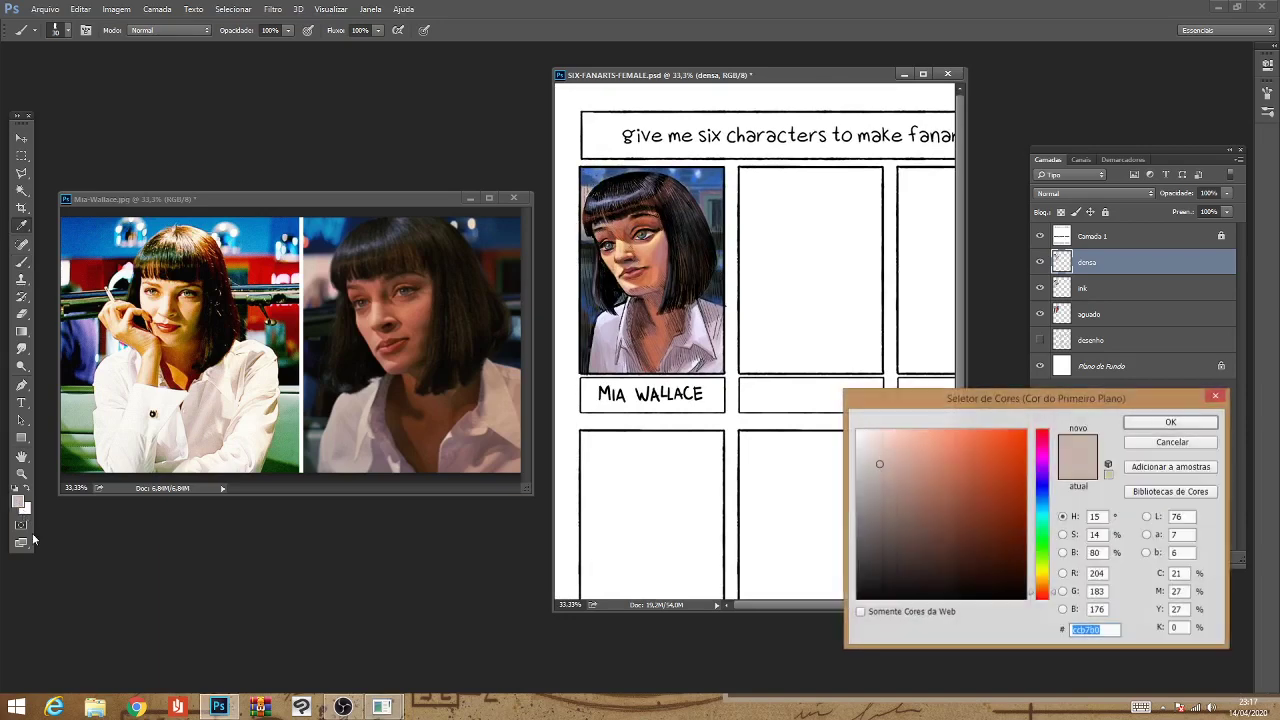
left_click(889, 437)
left_click(1168, 422)
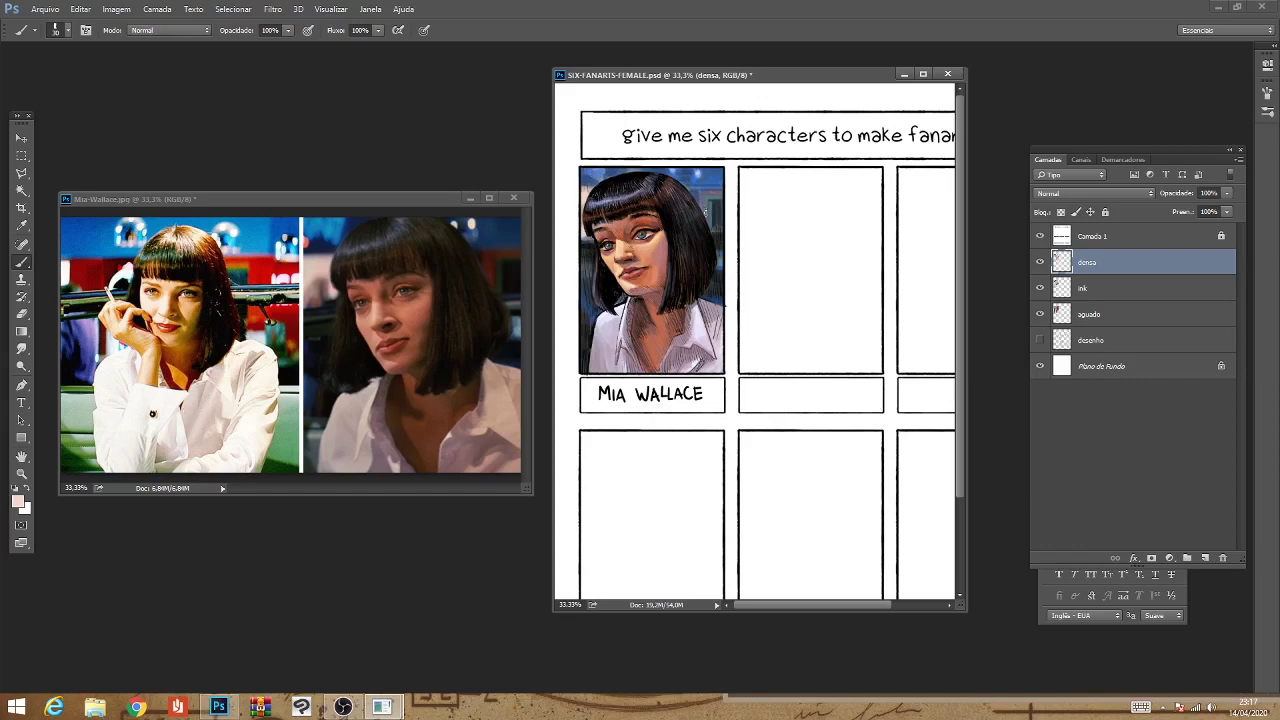
left_click(700, 208, "alt")
left_click(18, 502)
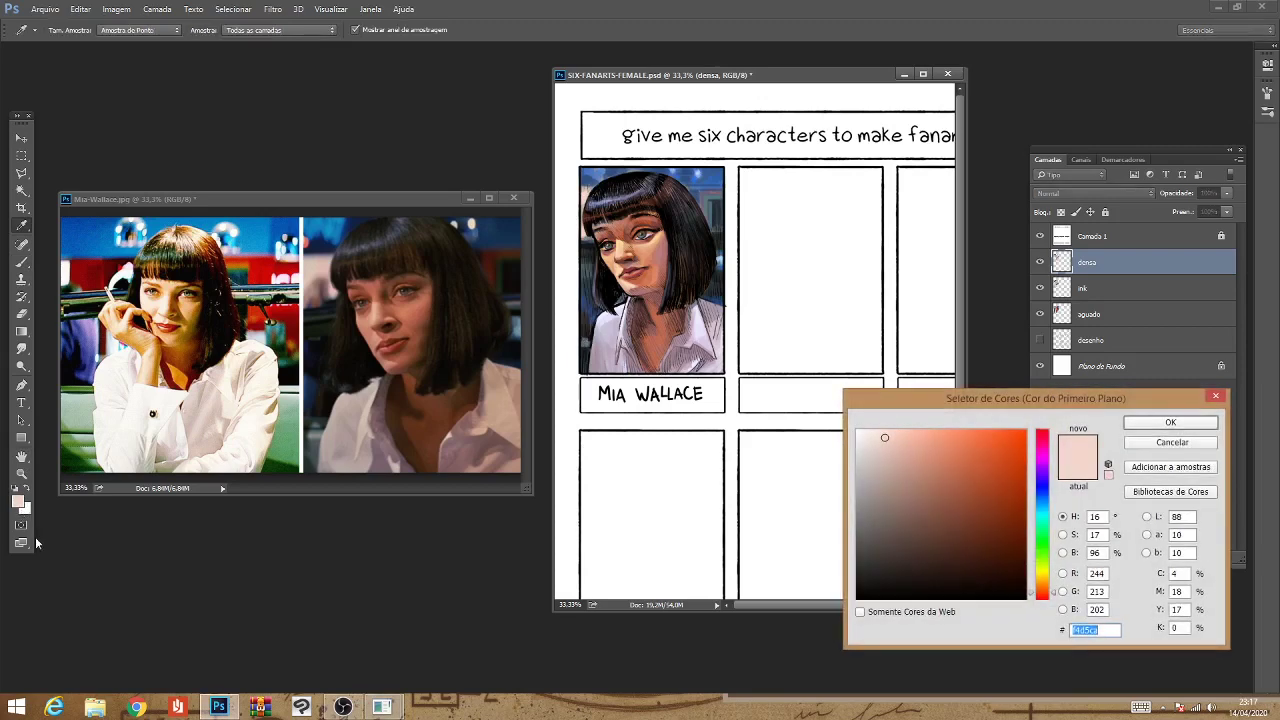
left_click(1155, 424)
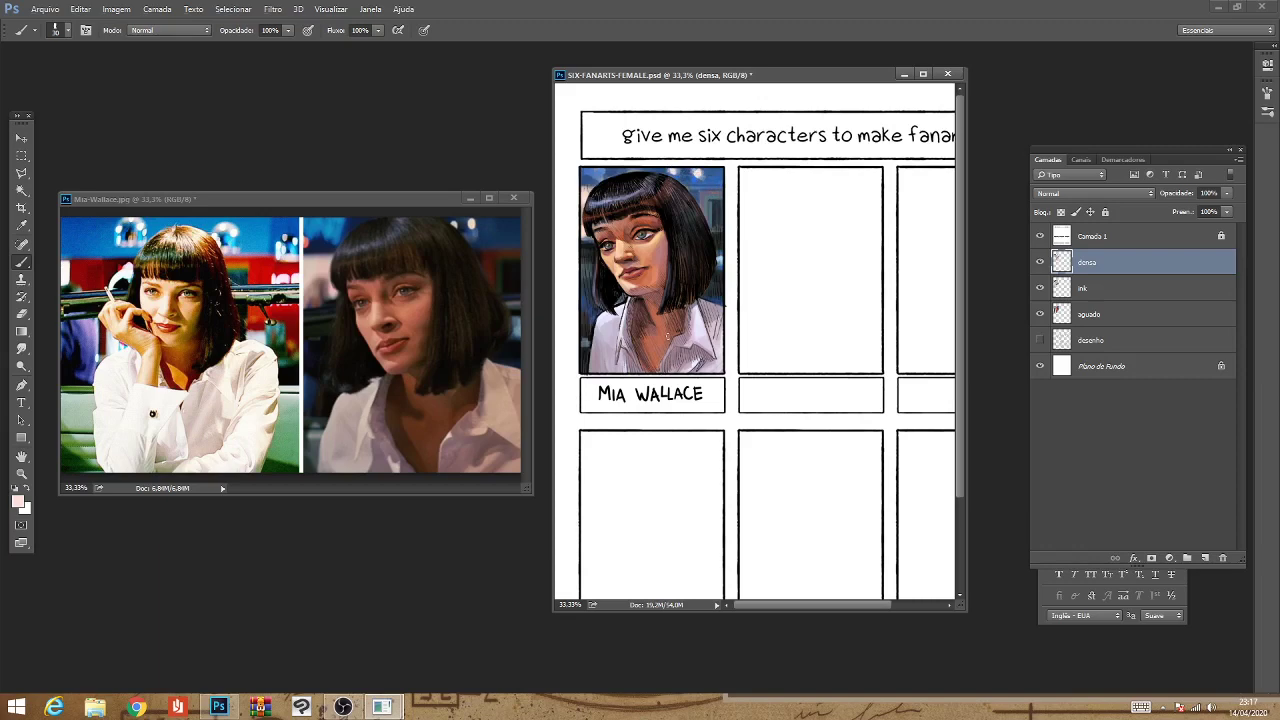
key("x")
Save, sample the face's skin tone, and brush faint strokes on the chest and lower shirt.
key("ctrl+s")
key("alt")
left_click(630, 283, "alt")
left_click_drag(650, 320, 695, 327)
mouse_move(717, 335)
left_mouse_down()
mouse_move(692, 358)
mouse_move(715, 375)
left_mouse_up()
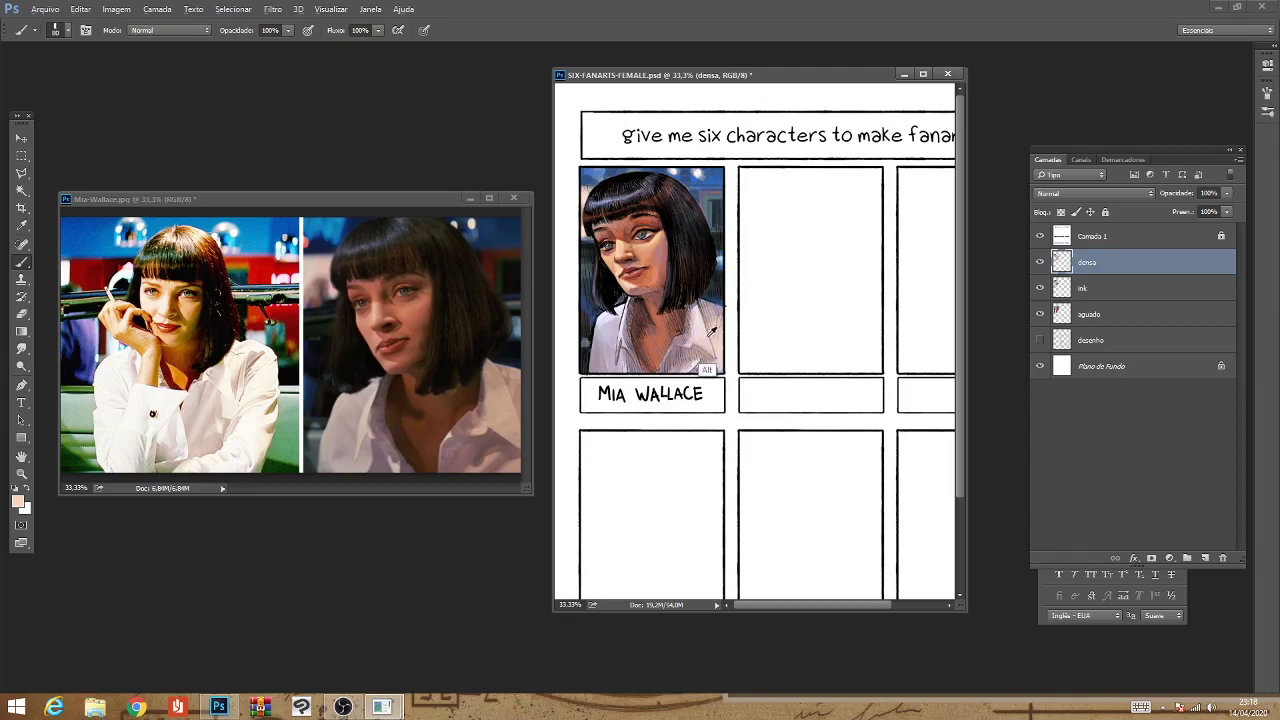
Pick a near-white pink and brush highlights on the neck and the shirt near it.
left_click(22, 501)
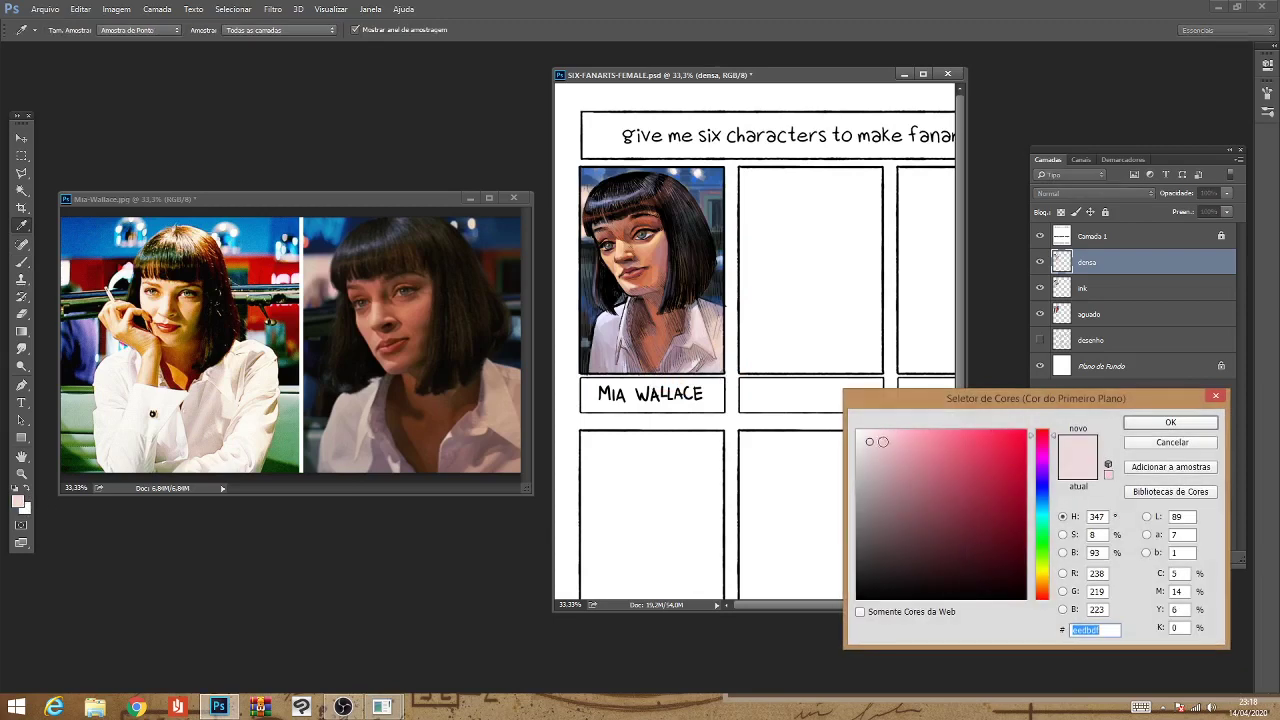
left_click(867, 433)
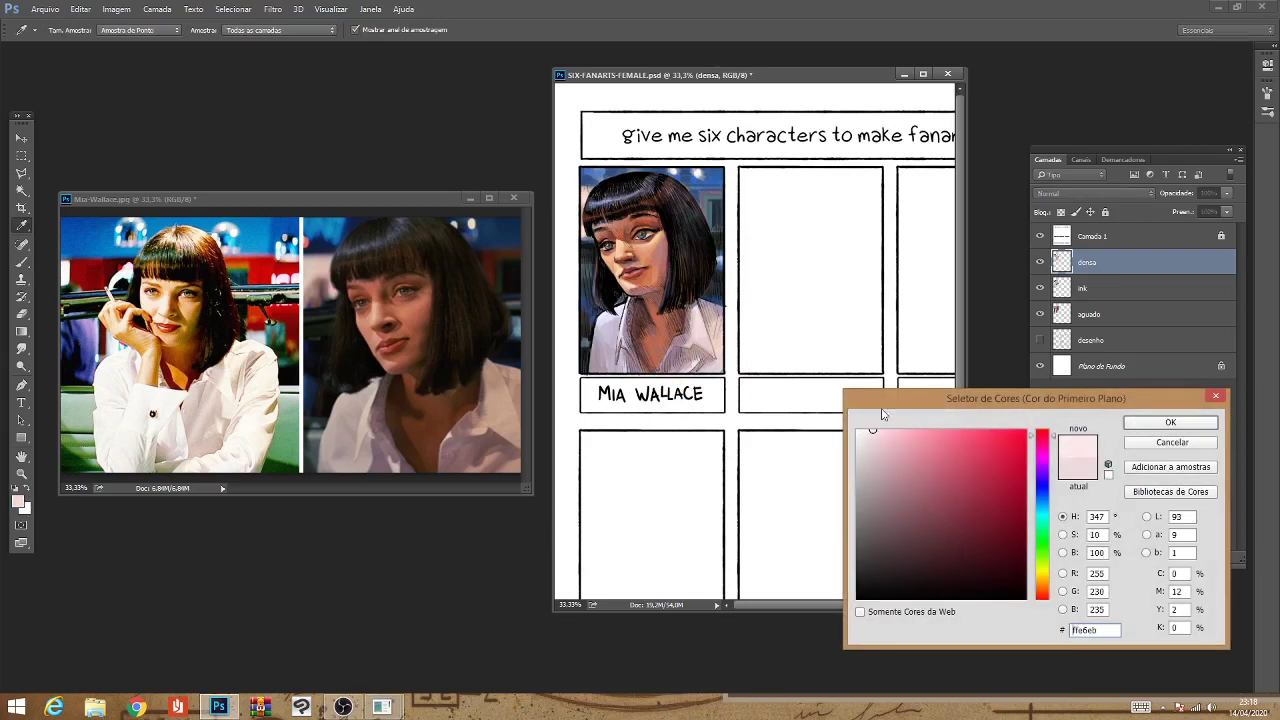
left_click(1138, 424)
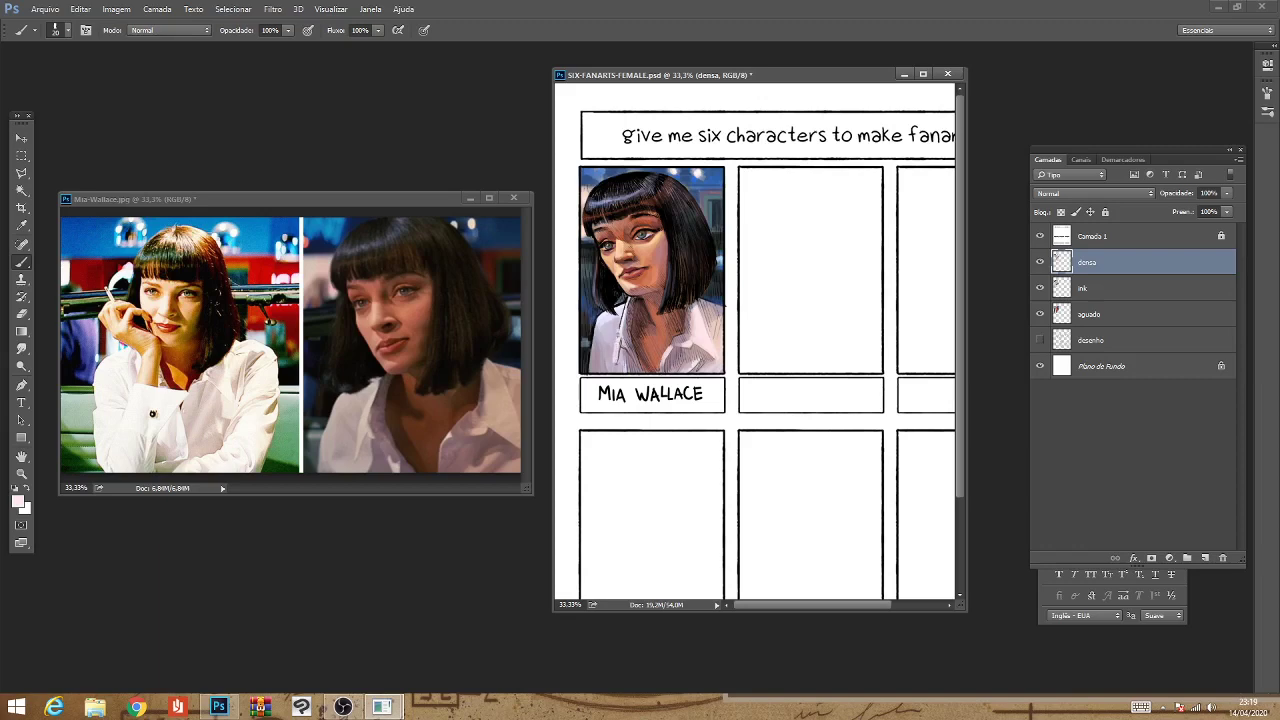
left_click_drag(620, 326, 620, 348)
left_click_drag(626, 348, 640, 378)
Add small dark marks on the neck and shirt, and brighten the shirt's left edge and right shoulder.
left_click_drag(598, 324, 597, 335)
left_click_drag(597, 324, 596, 360)
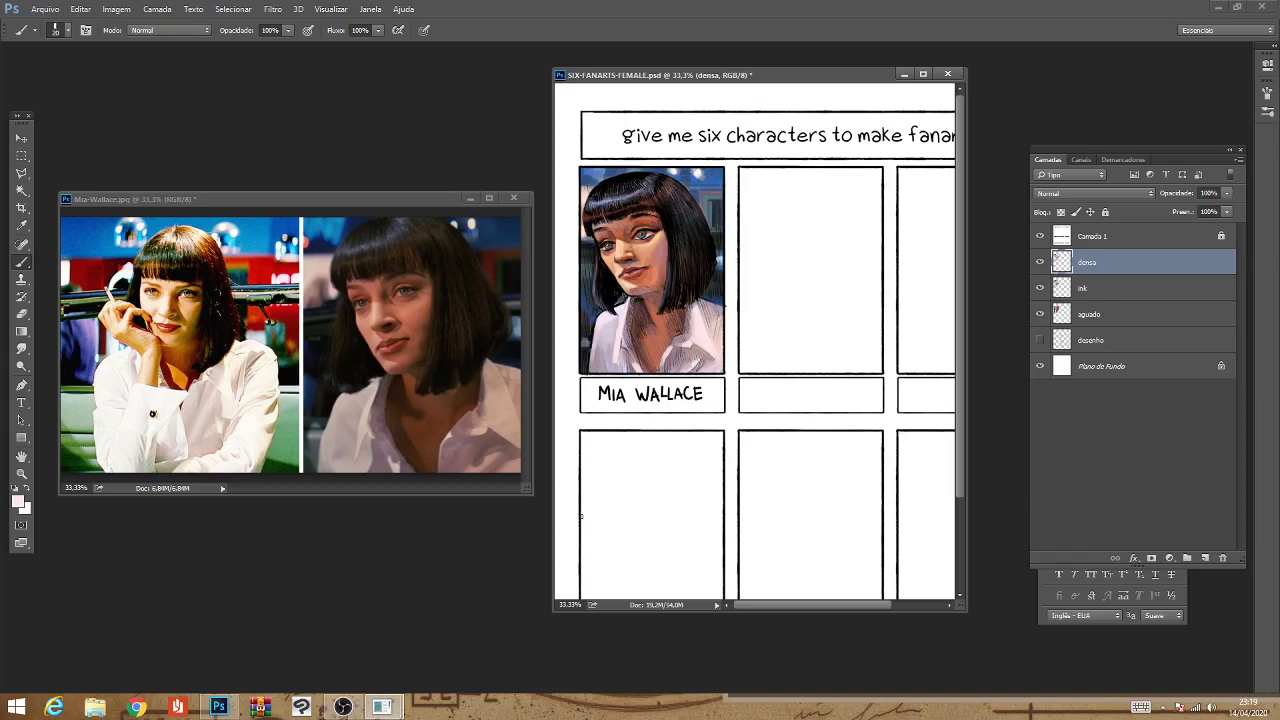
mouse_move(710, 303)
left_mouse_down()
mouse_move(724, 310)
mouse_move(714, 330)
left_mouse_up()
left_click_drag(613, 358, 613, 340)
left_click(19, 503)
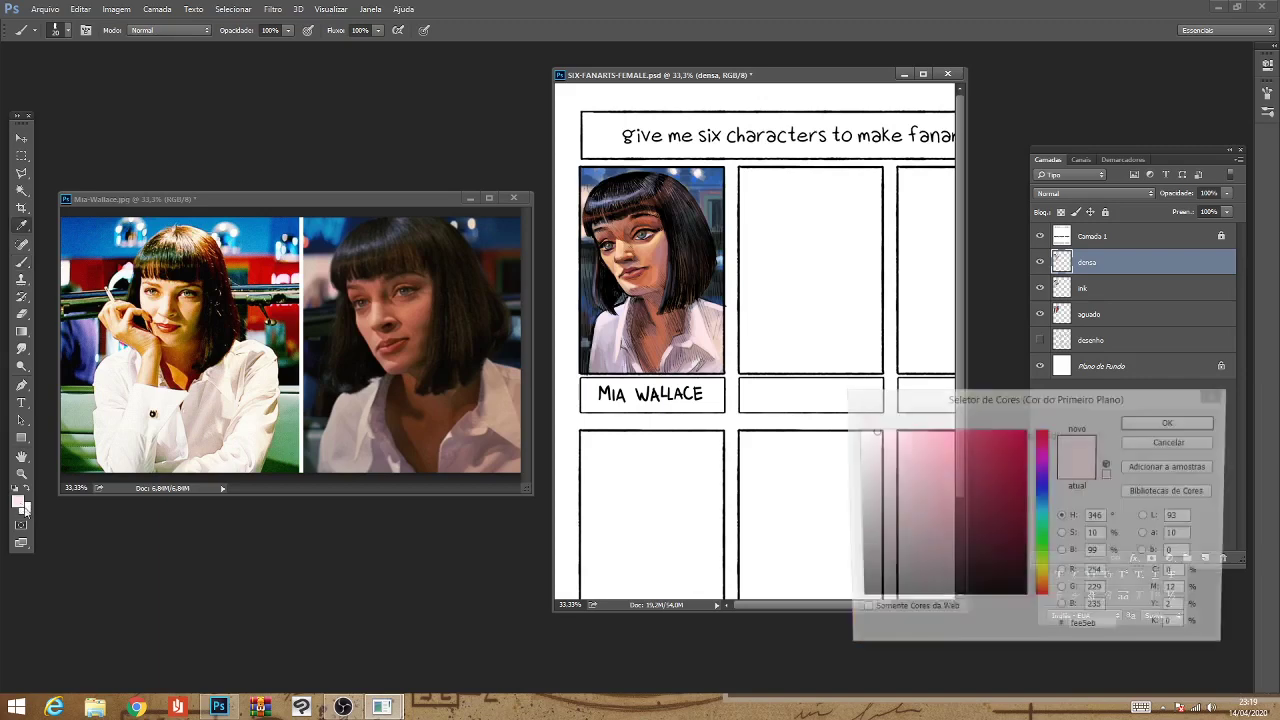
left_click(1172, 424)
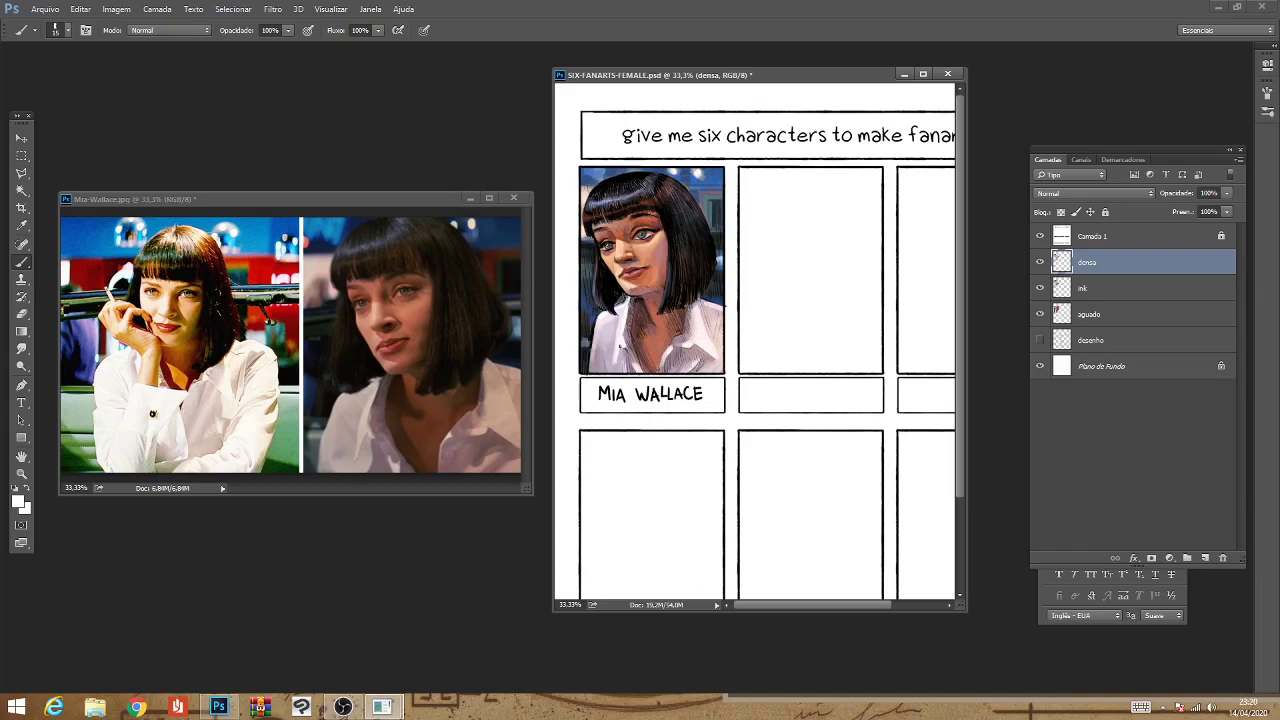
Sample a darker shirt colour and paint a small dark stroke on the shirt.
left_click(612, 352, "alt")
left_click_drag(617, 360, 620, 350)
left_click(627, 379, "alt")
left_click(740, 348)
key("ctrl+minus")
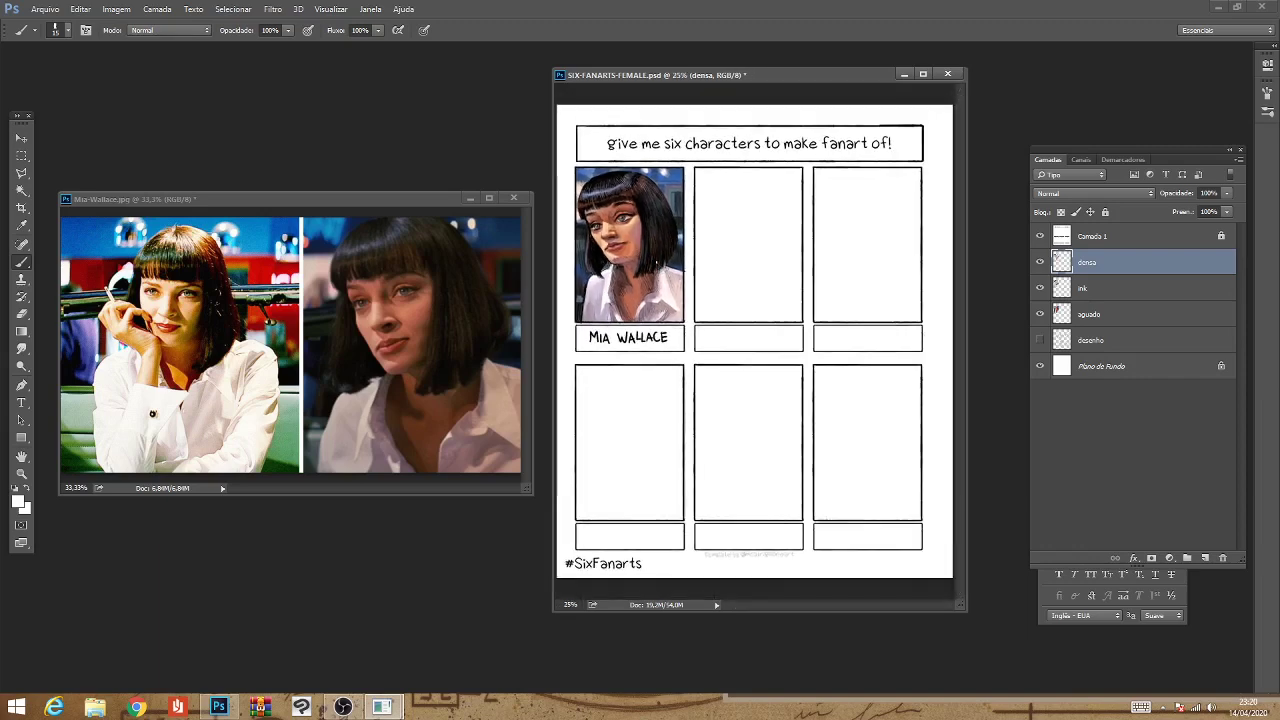
Sample a brownish tone and paint darker shading strokes just below the collar.
left_click(632, 285, "alt")
left_click_drag(630, 290, 628, 328)
left_click_drag(643, 319, 635, 309)
left_click(628, 320, "alt")
key("ctrl+minus")
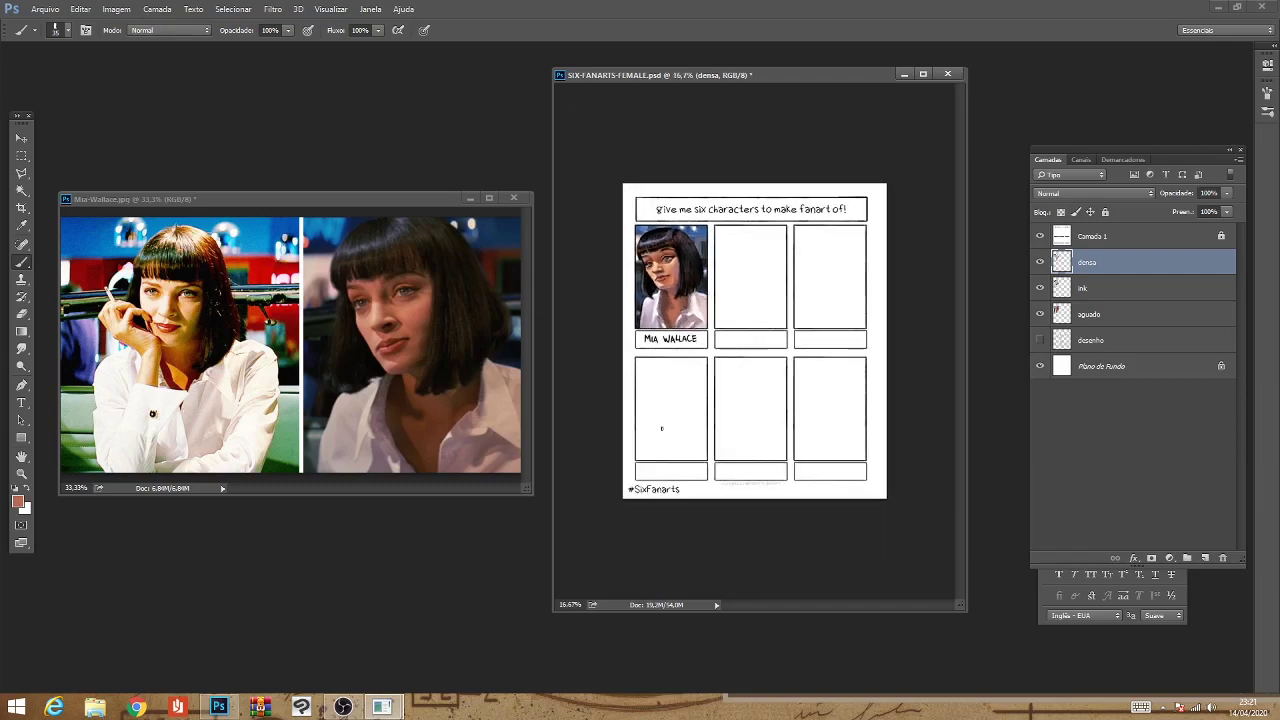
key("ctrl+plus")
key("ctrl+plus")
key("ctrl+plus")
key("ctrl+plus")
Sample brown and orange-red tones from Mia's neck, then reset the foreground colour to black.
left_click_drag(645, 200, 889, 439)
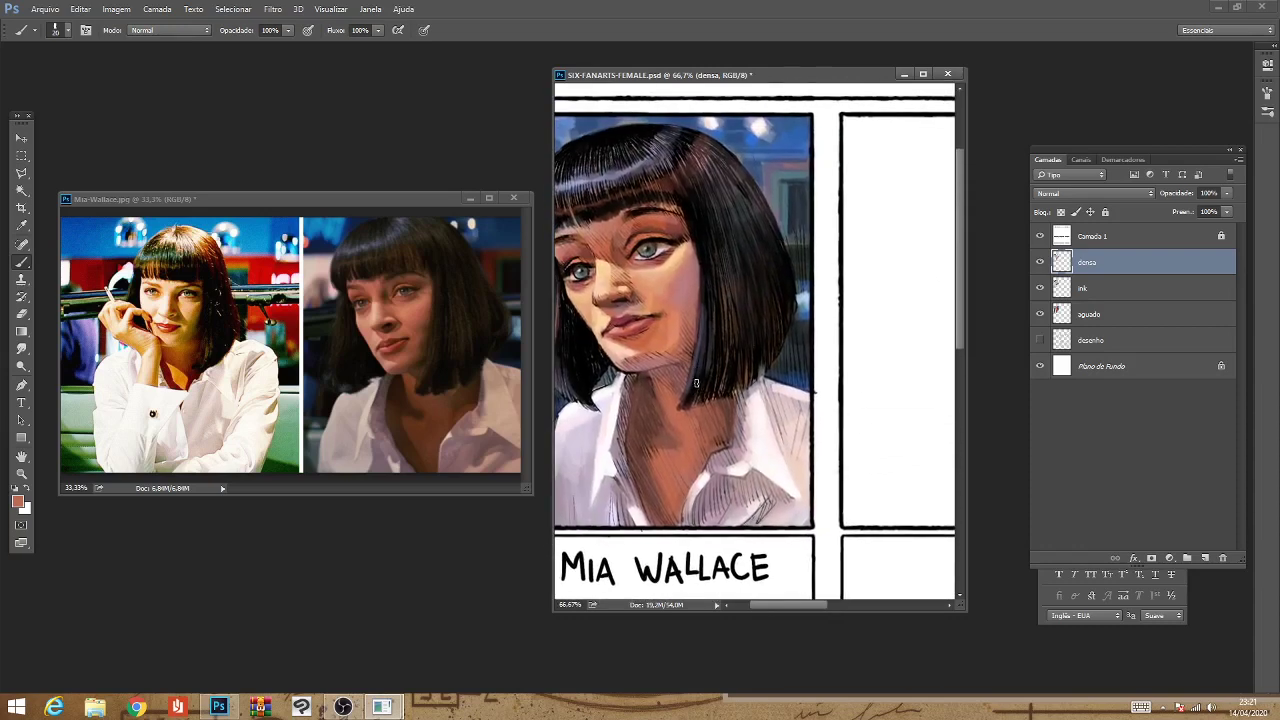
key("alt")
left_click(646, 416, "alt")
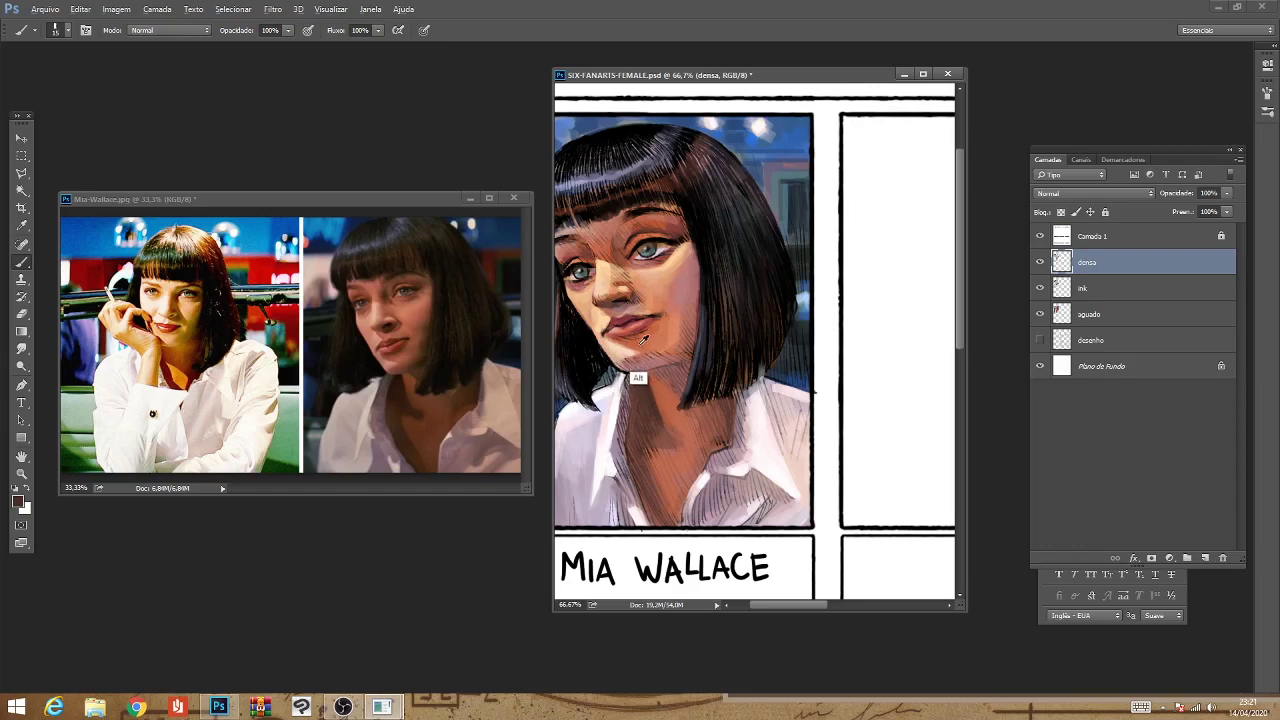
left_click(655, 408, "alt")
left_click(641, 431, "alt")
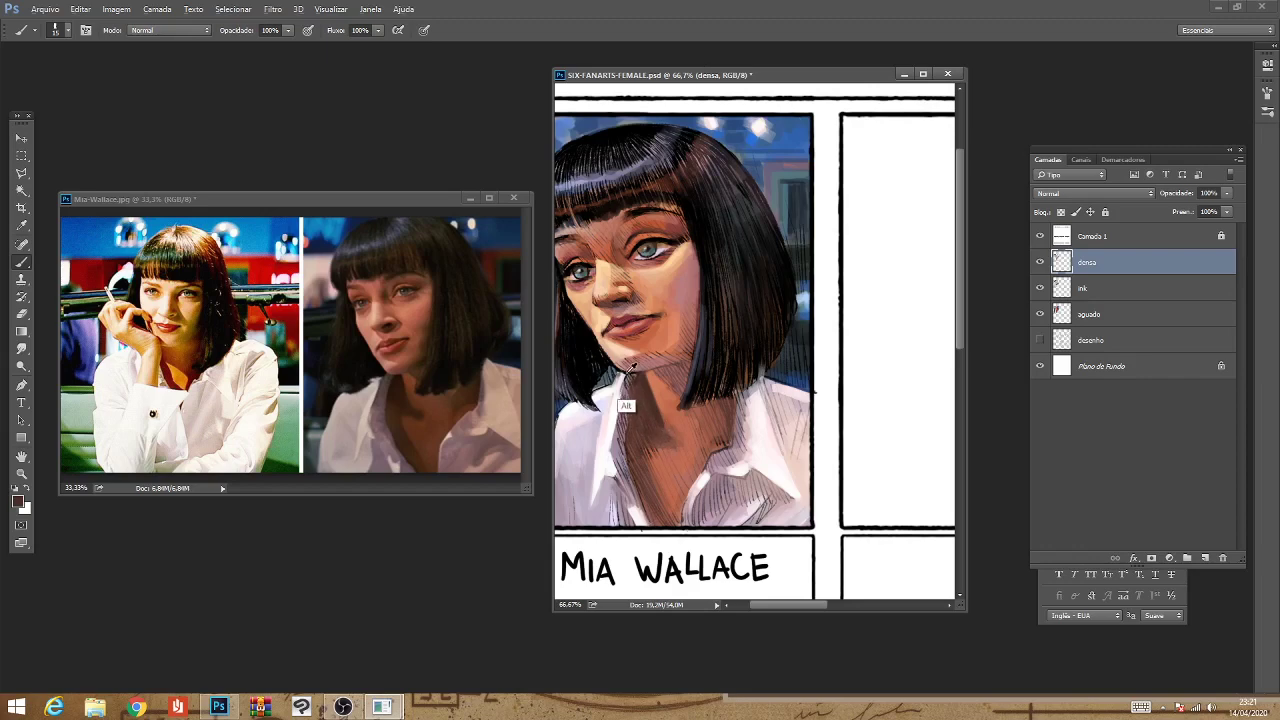
key("d")
Set the foreground colour to a dark brown in the Color Picker.
scroll(643, 503, "down", 2)
scroll(645, 508, "down", 2)
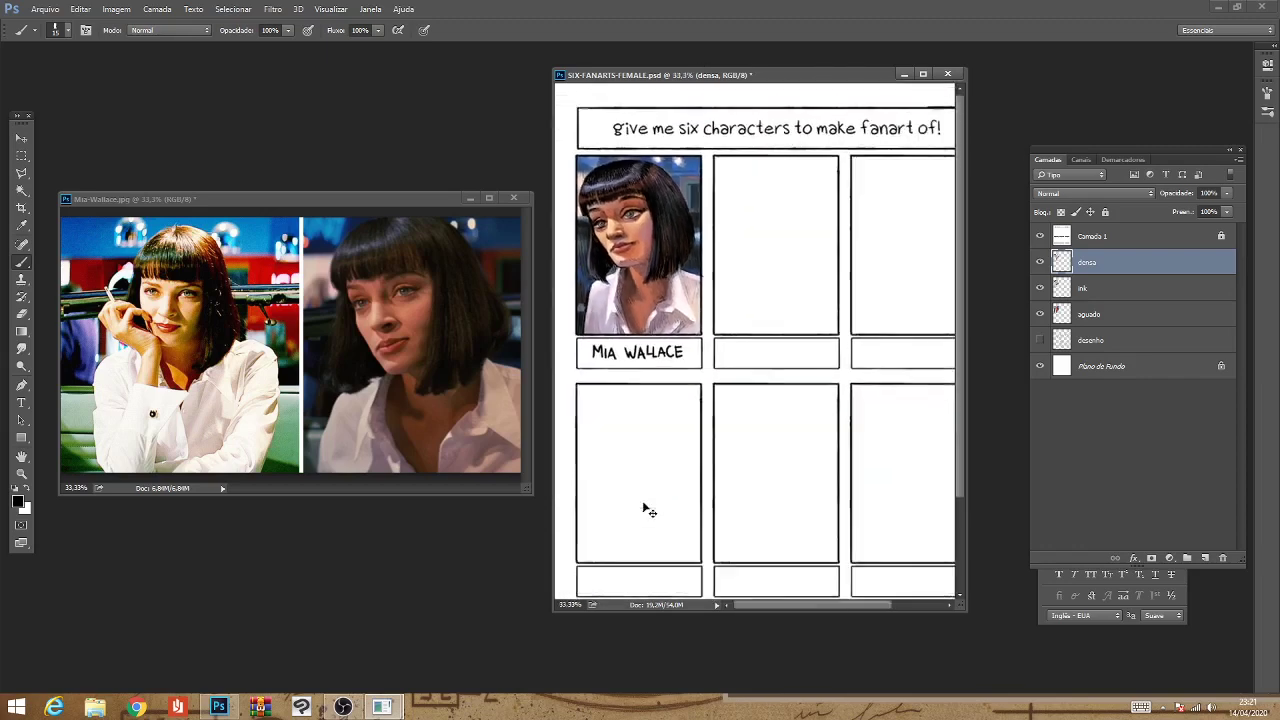
scroll(645, 510, "up", 1)
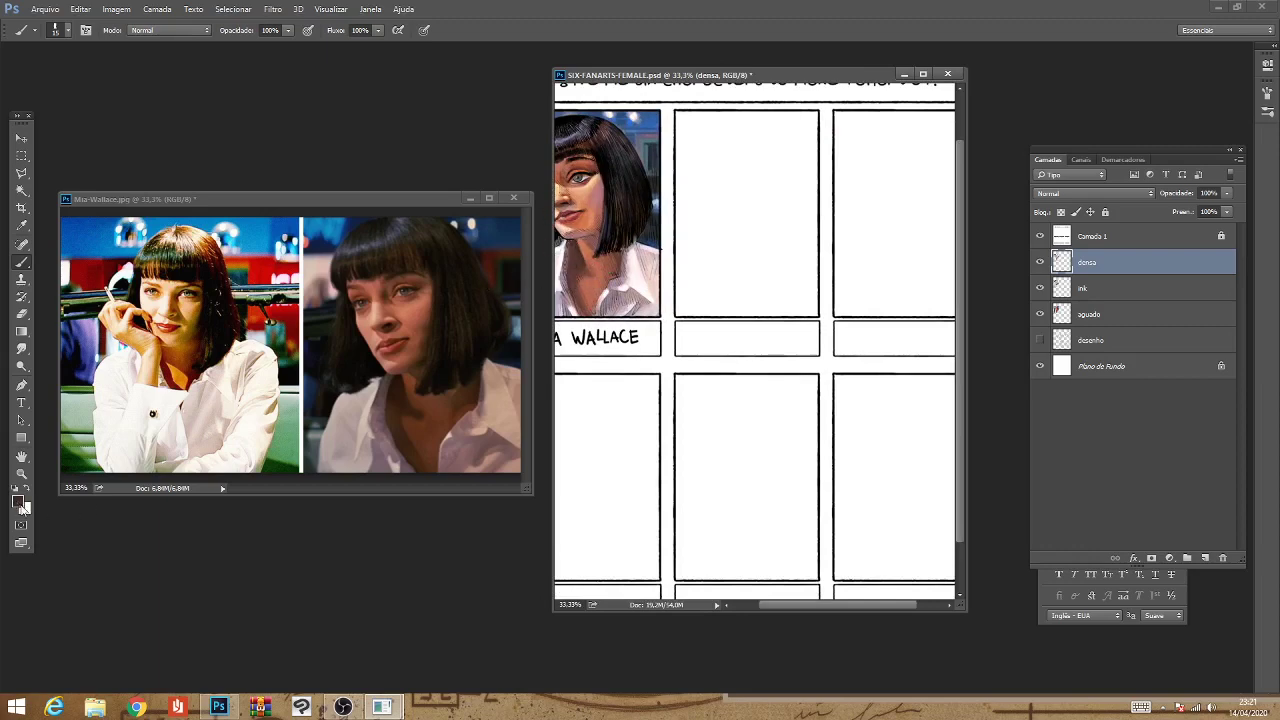
left_click(17, 502)
left_click(926, 569)
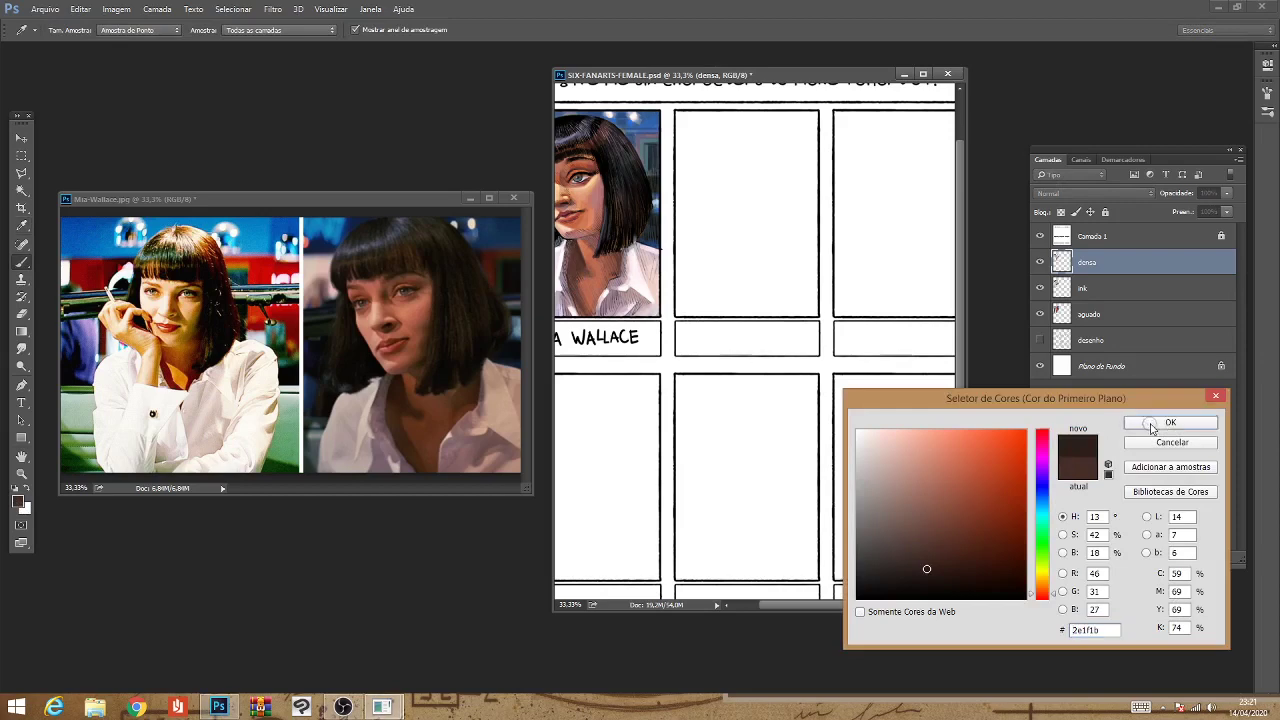
left_click(1158, 424)
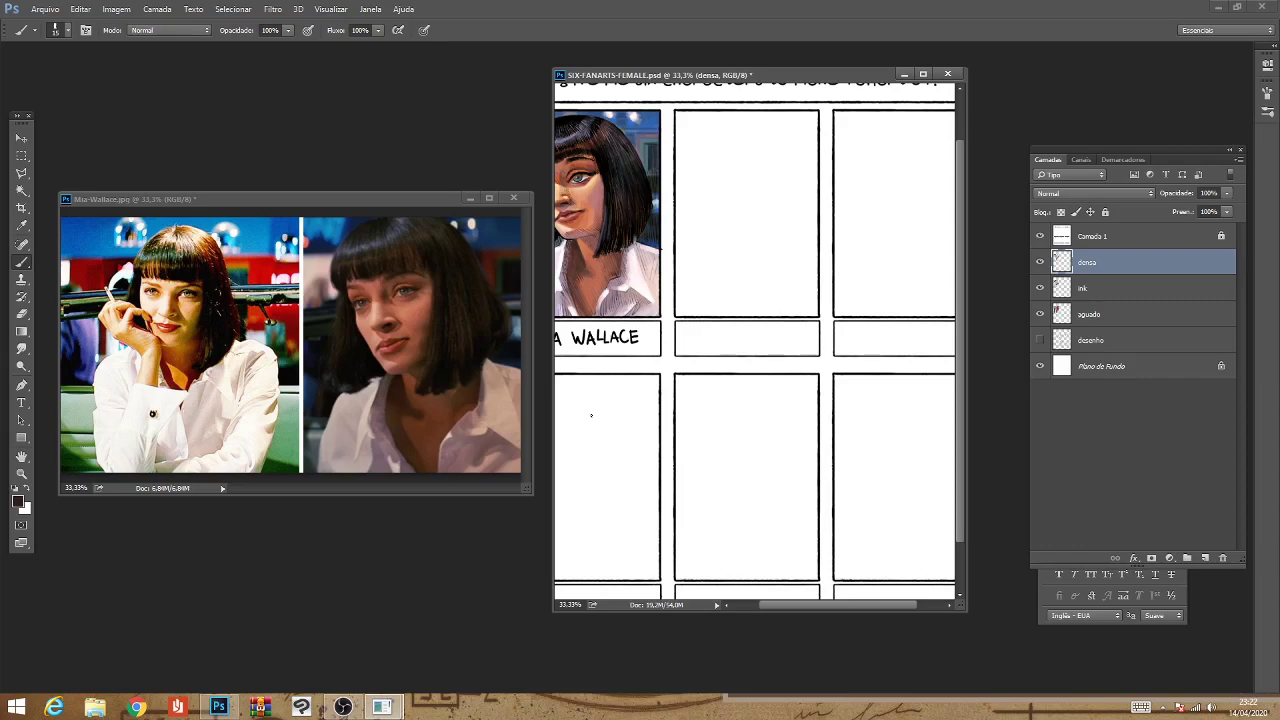
Sample a pinkish skin tone from the portrait and centre the Mia Wallace panel in view.
key("ctrl+minus")
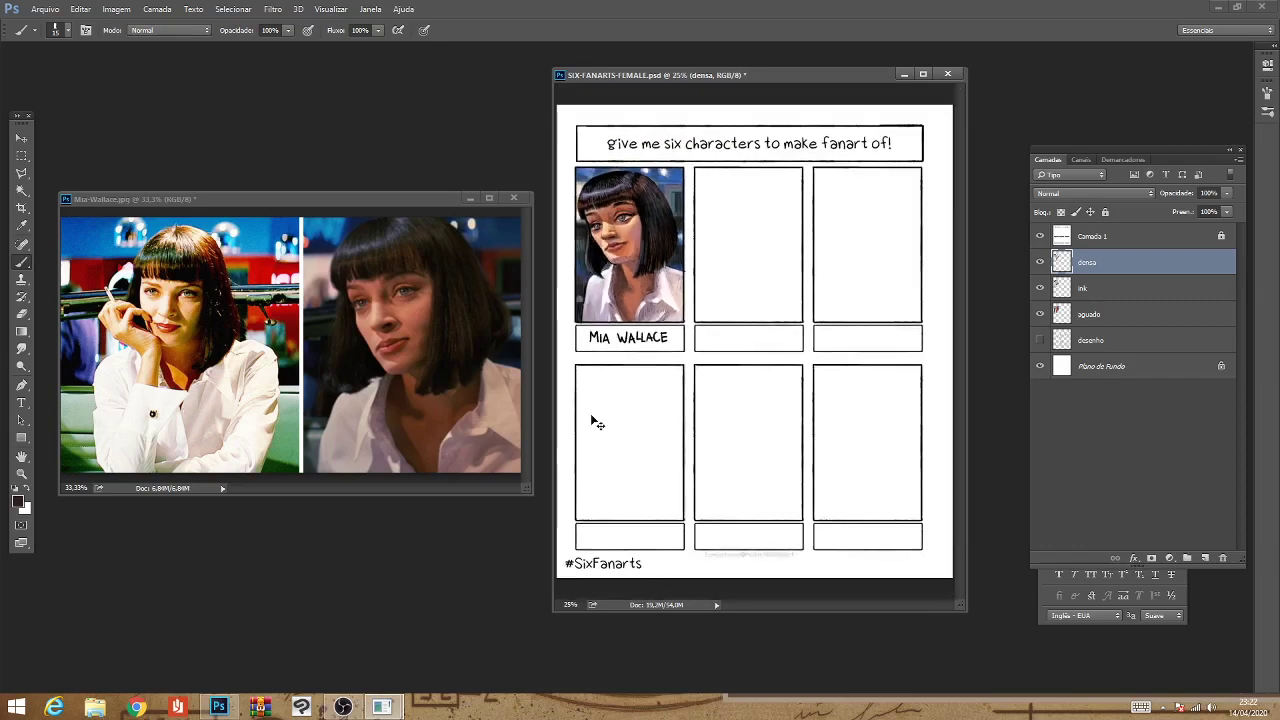
key("ctrl+plus")
scroll(763, 294, "up", 3)
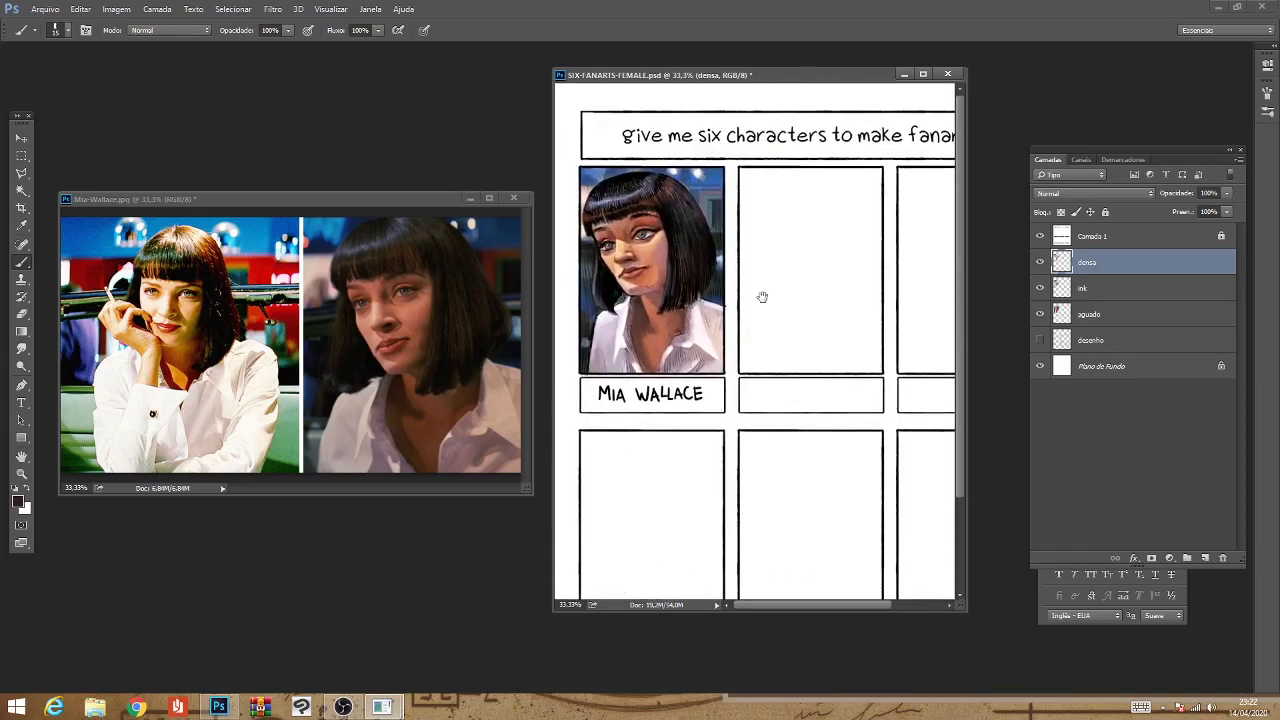
left_click(604, 286, "alt")
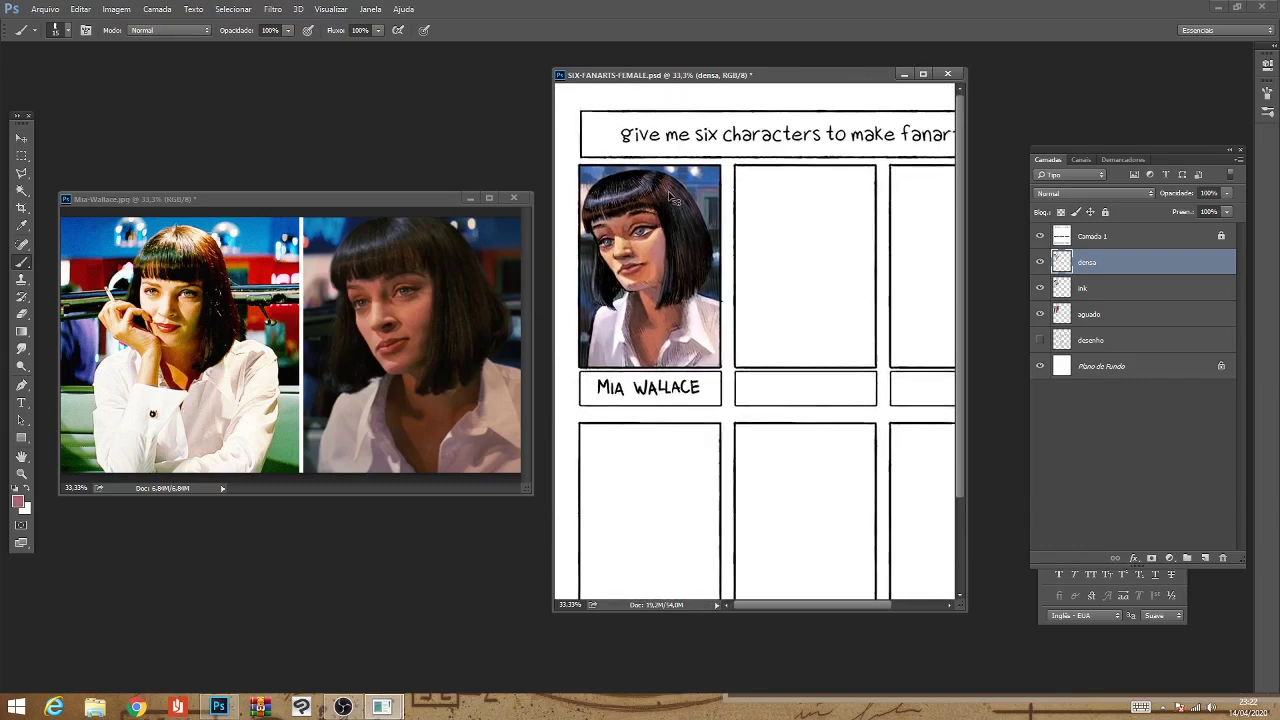
key("h")
left_click_drag(671, 195, 669, 193)
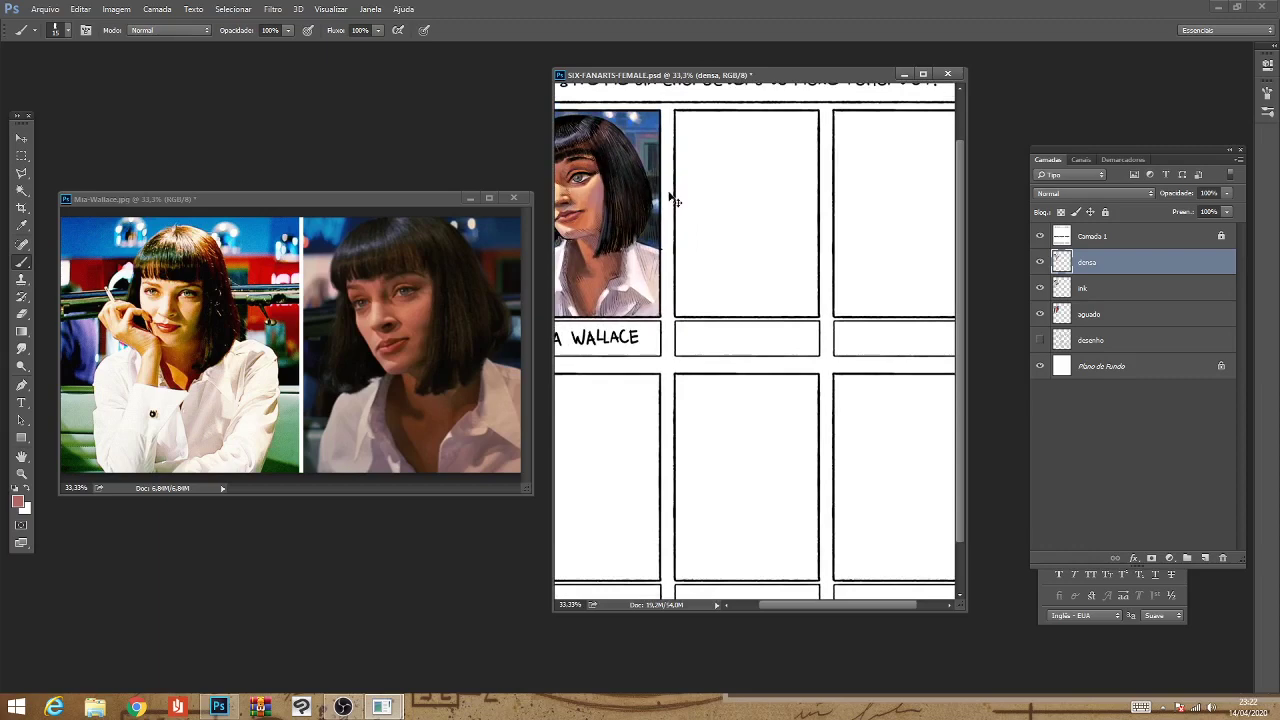
key("ctrl+plus")
mouse_move(668, 332)
left_mouse_down()
mouse_move(848, 378)
mouse_move(864, 419)
left_mouse_up()
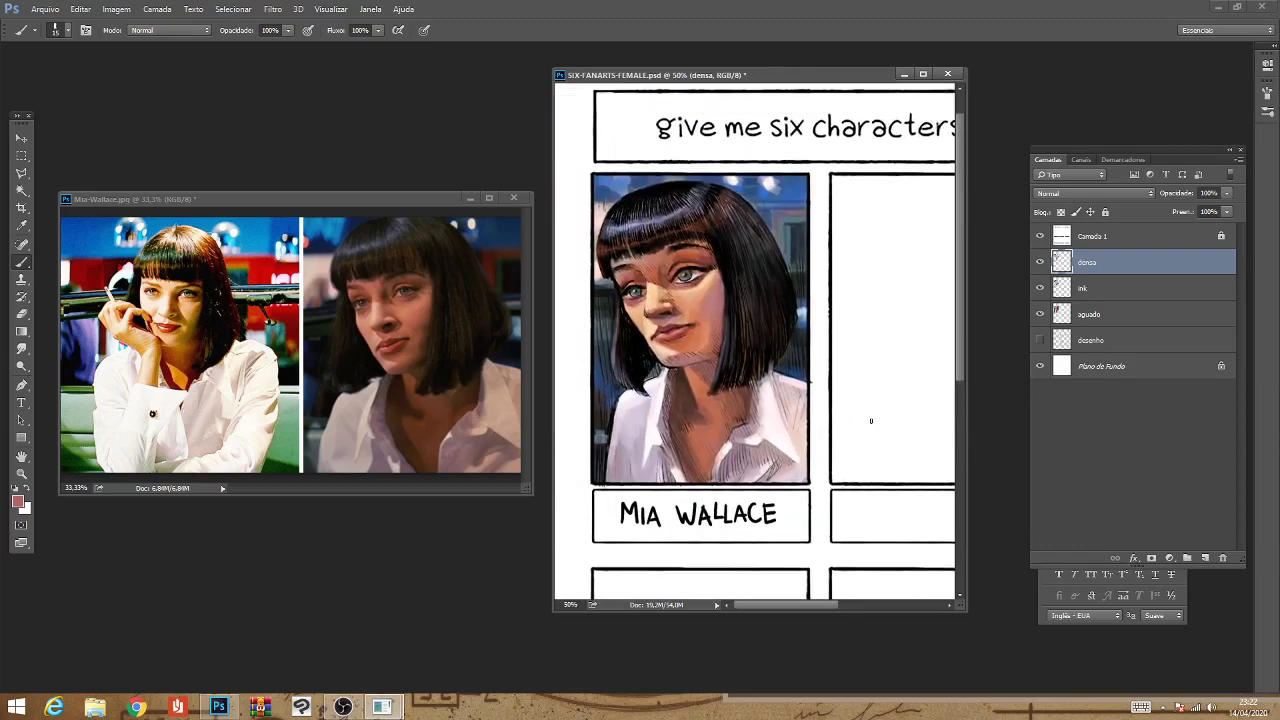
key("ctrl+minus")
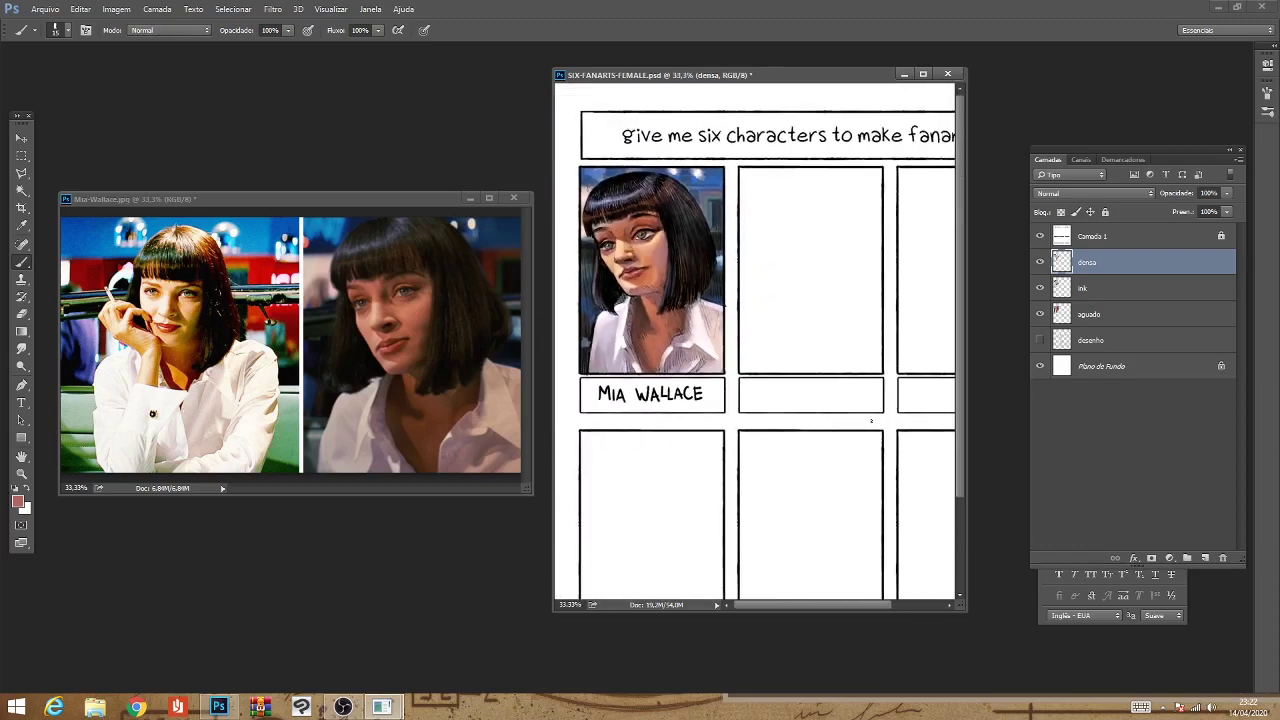
Toggle the densa layer off and on to compare the portrait, then zoom back in on Mia.
left_click(1040, 263)
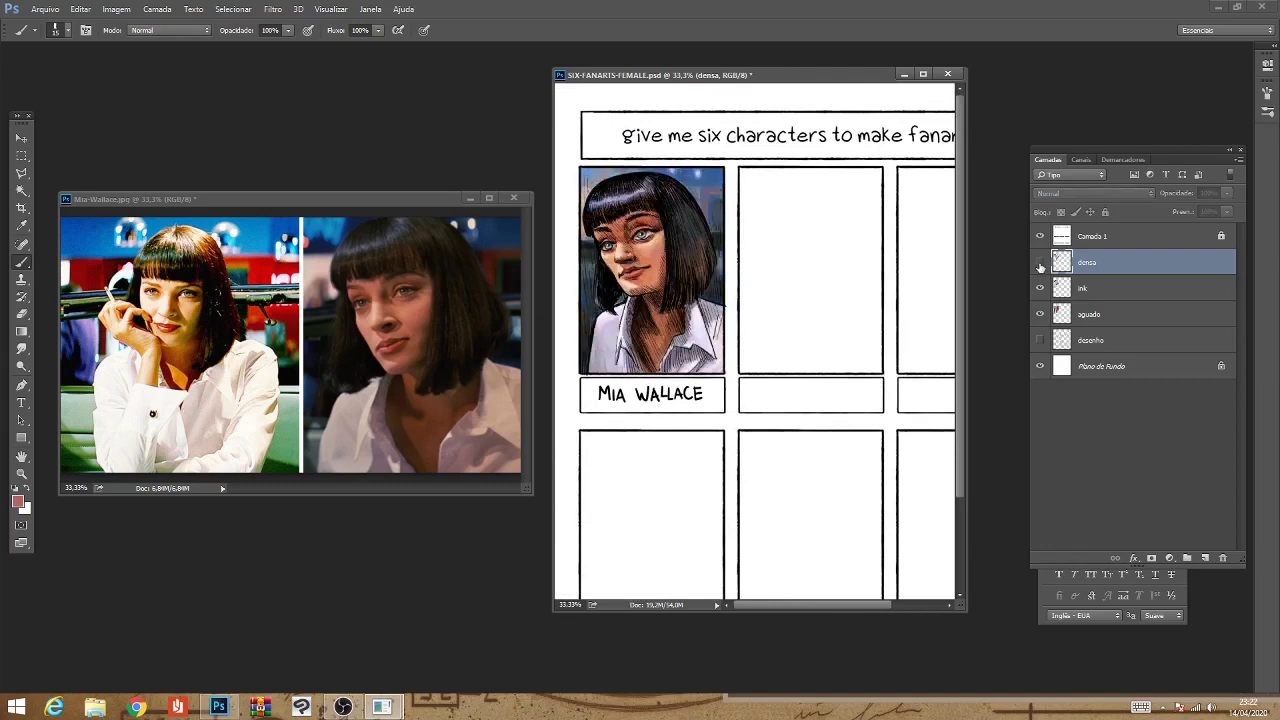
left_click(1040, 263)
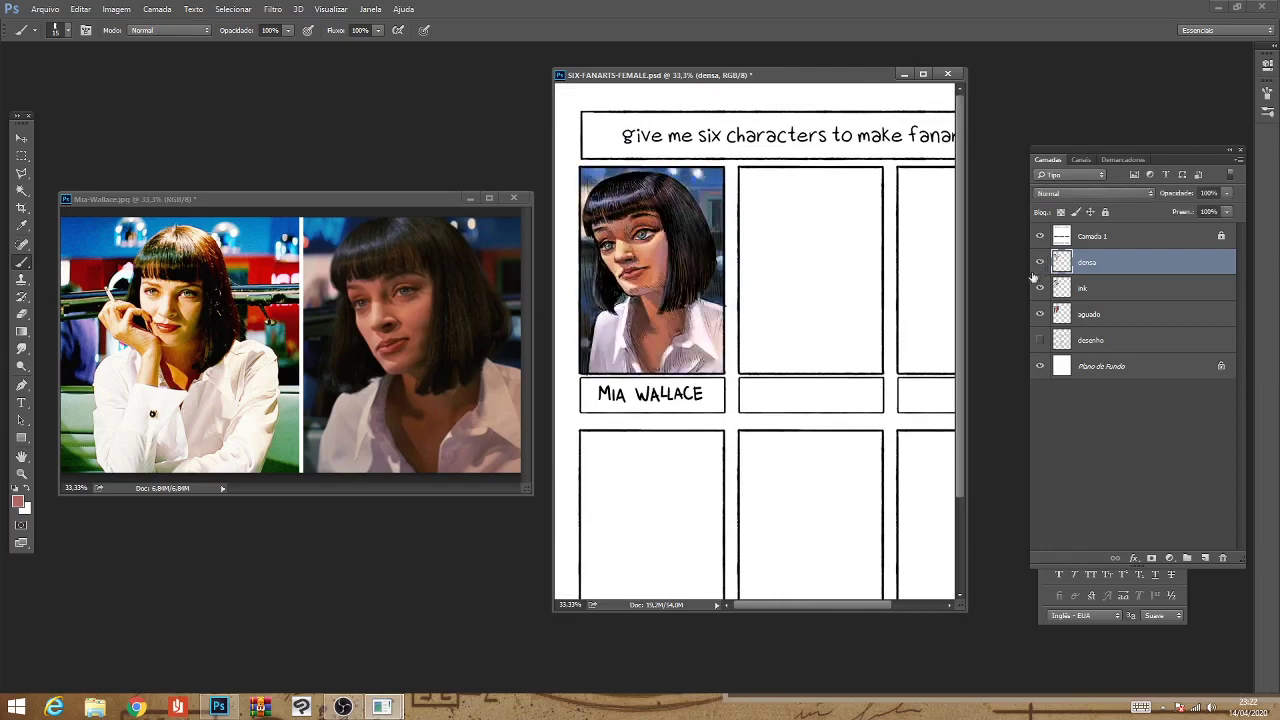
key("ctrl+minus")
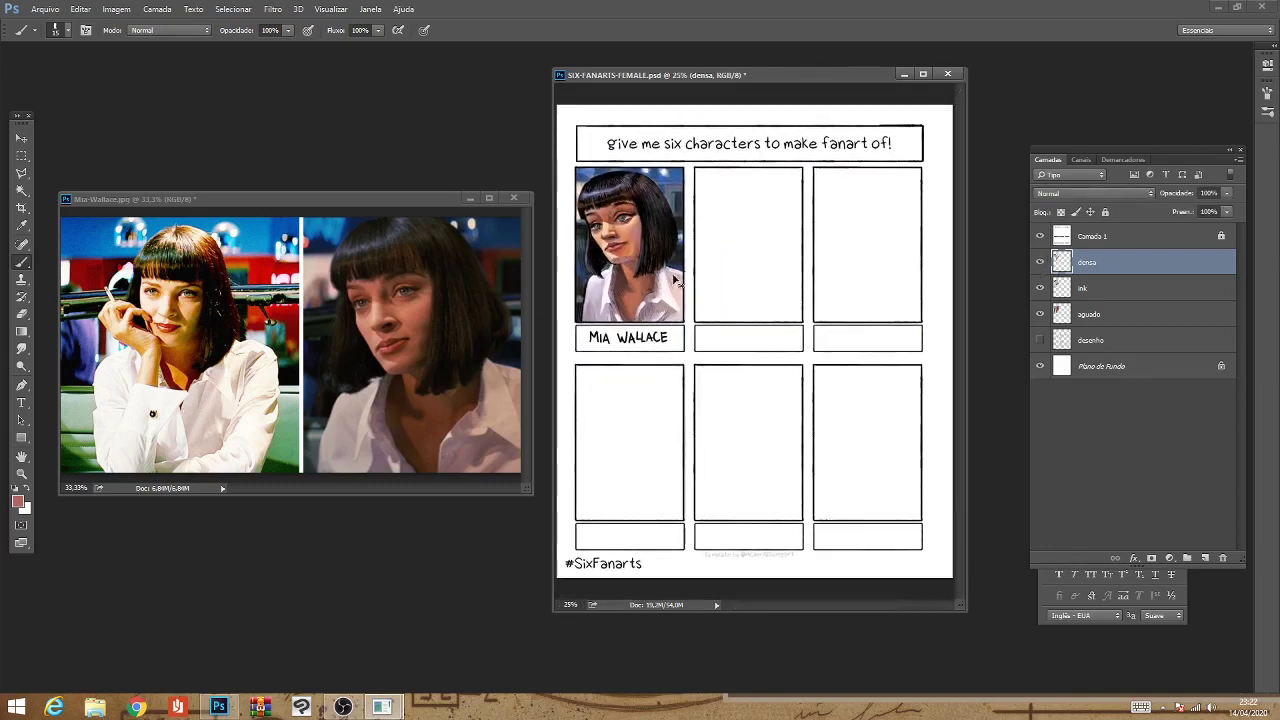
key("ctrl+plus")
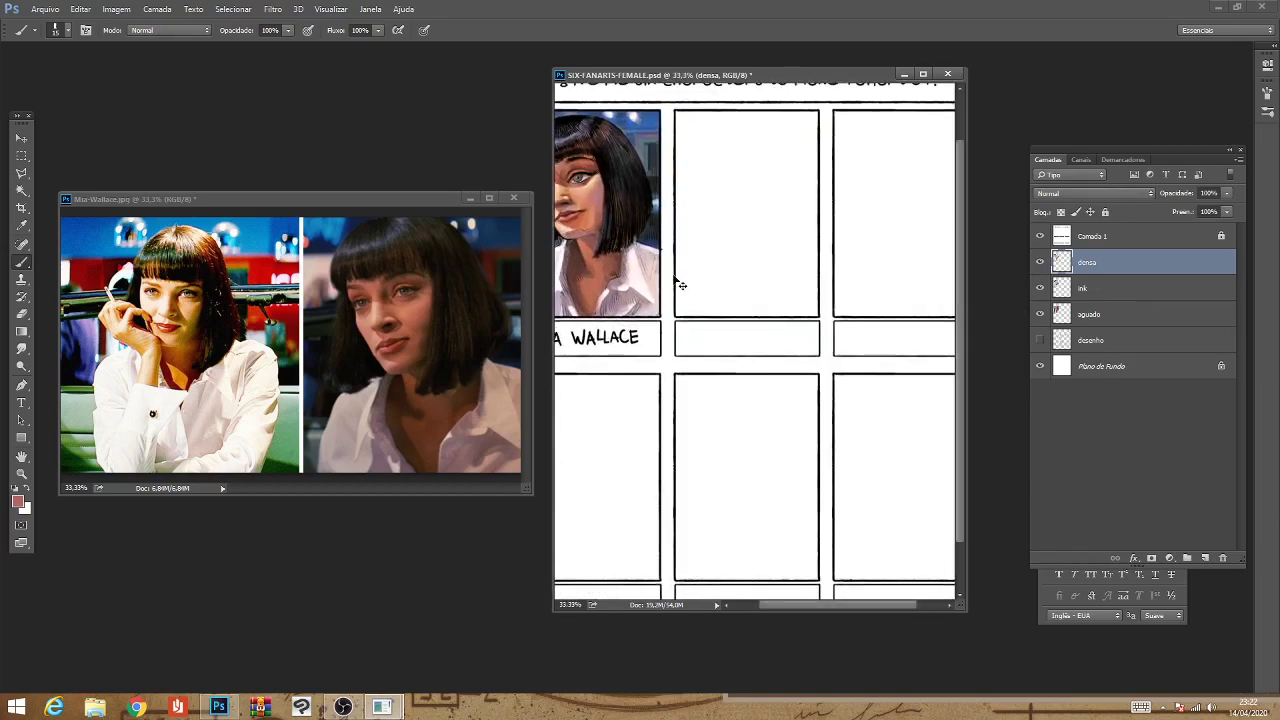
key("ctrl+plus")
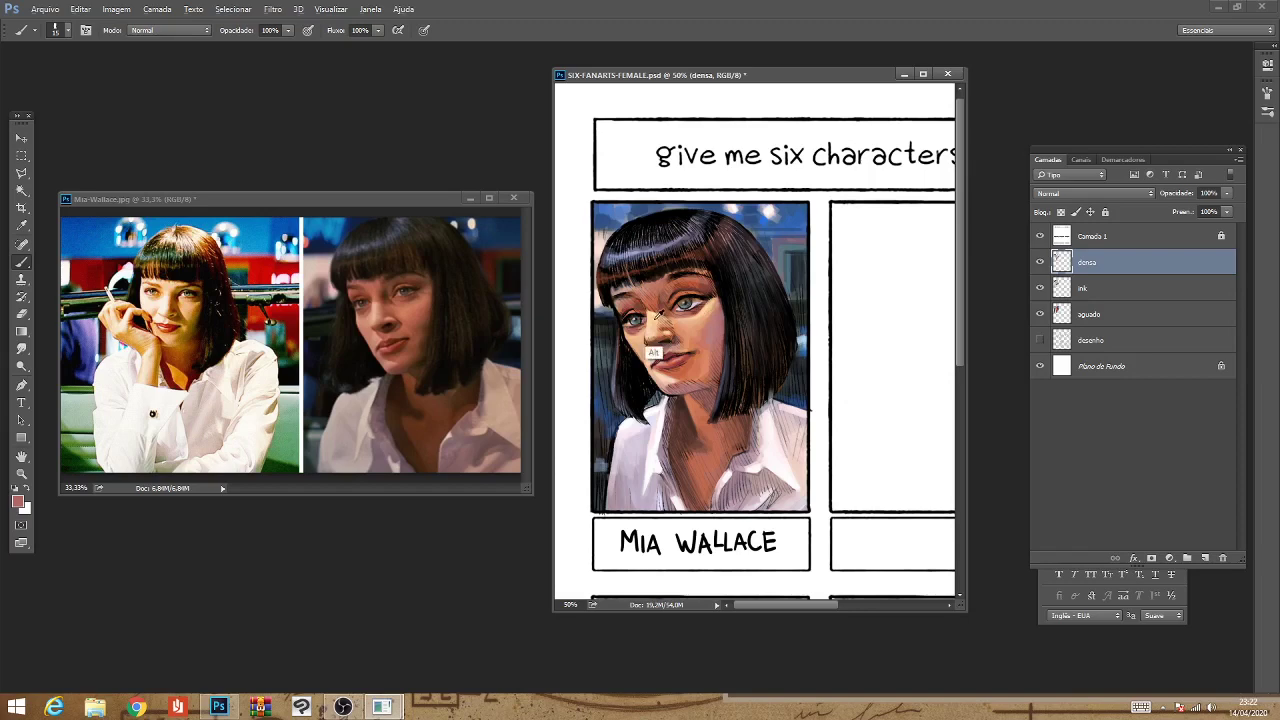
Set a light peach foreground colour and add a small touch-up stroke near Mia's chin.
left_click(18, 502)
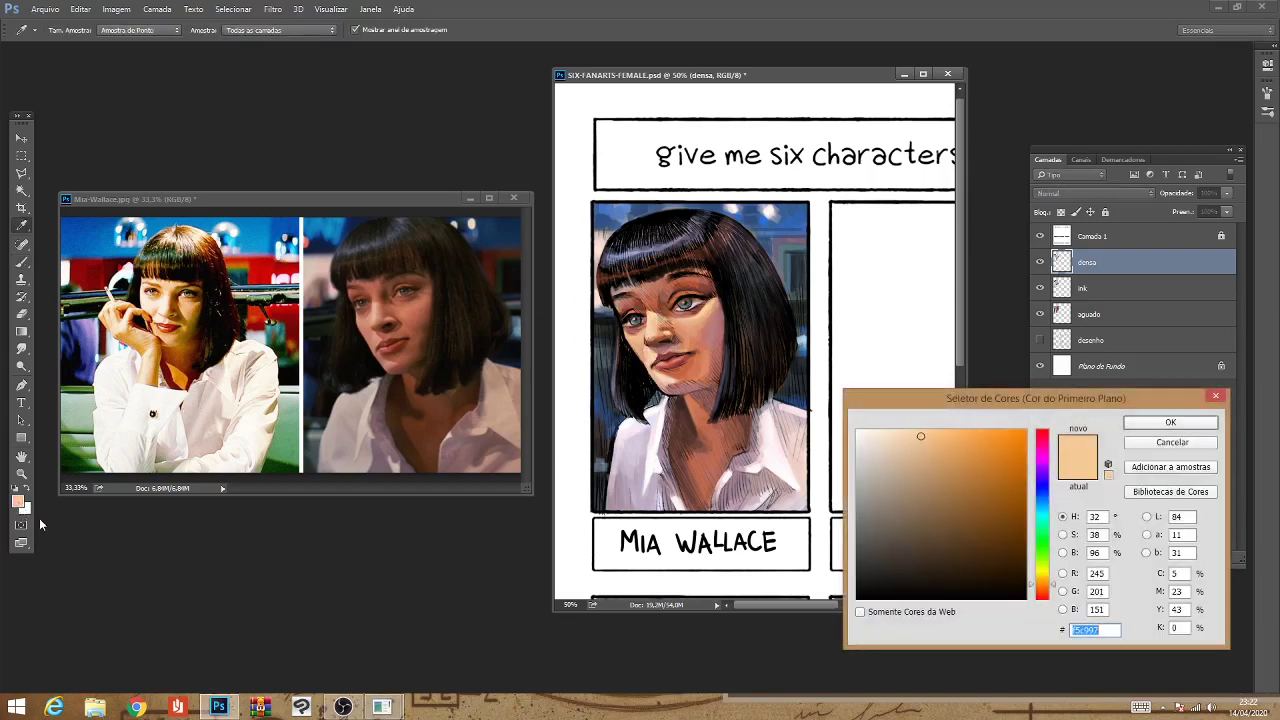
left_click(894, 430)
left_click(1139, 424)
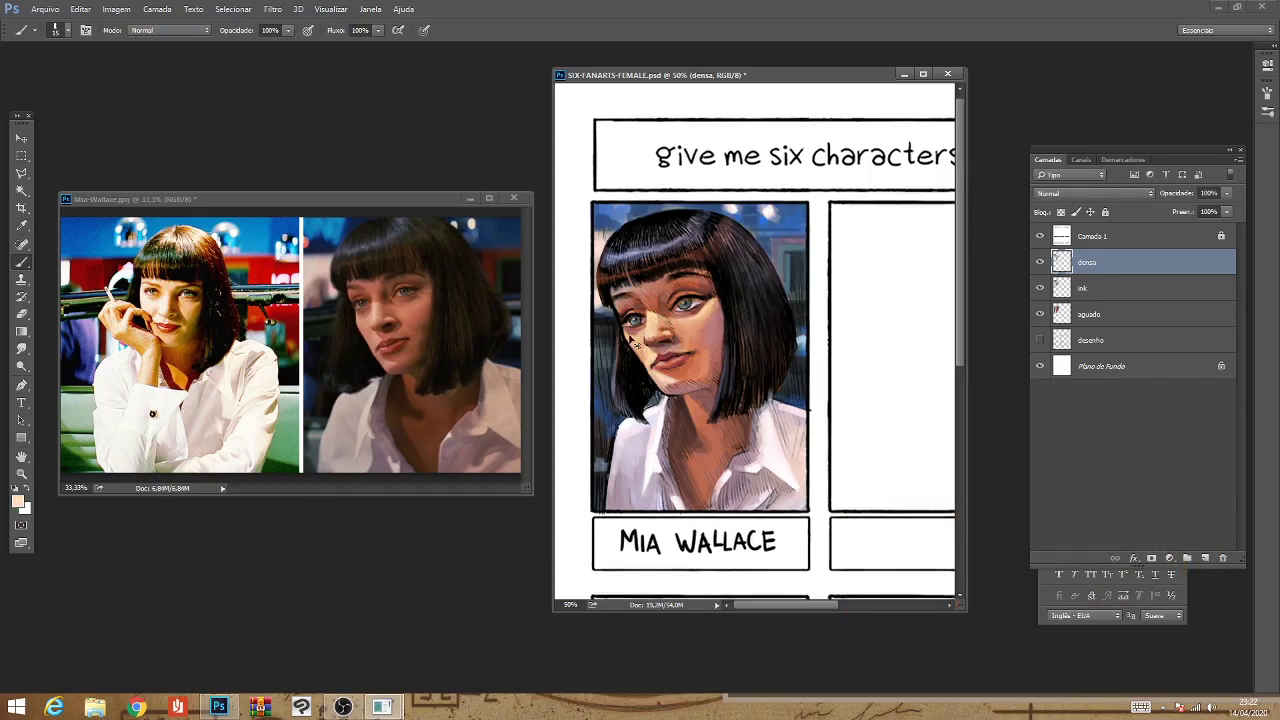
key("ctrl+minus")
scroll(718, 370, "up", 1)
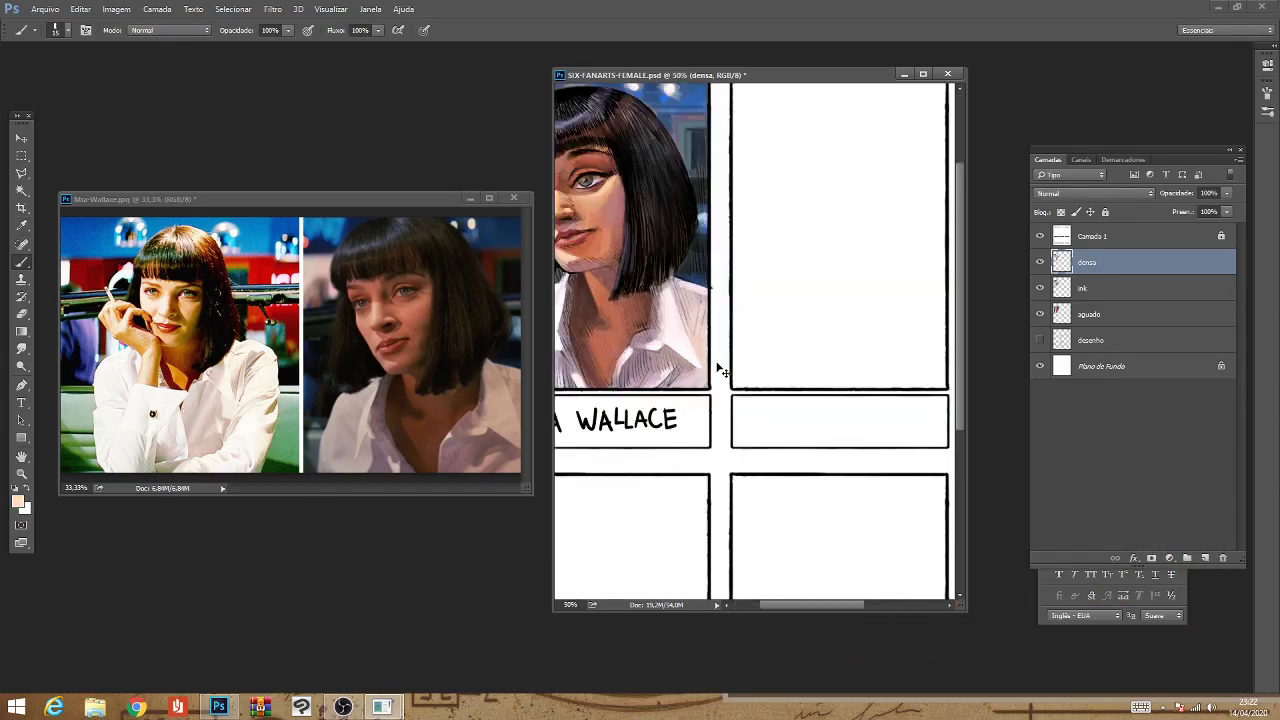
left_click_drag(714, 366, 813, 434)
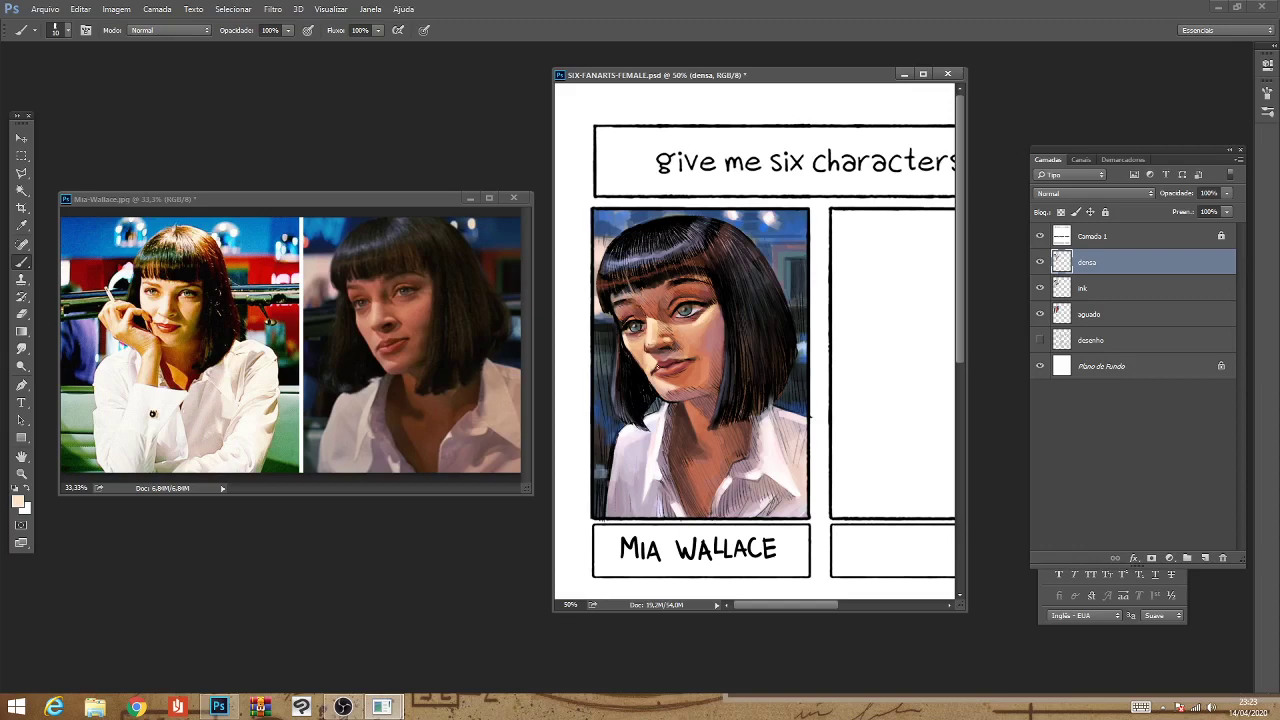
left_click_drag(666, 385, 673, 389)
Paint a short dark stroke on Mia's neck and a light mark on her cheek.
key("ctrl+minus")
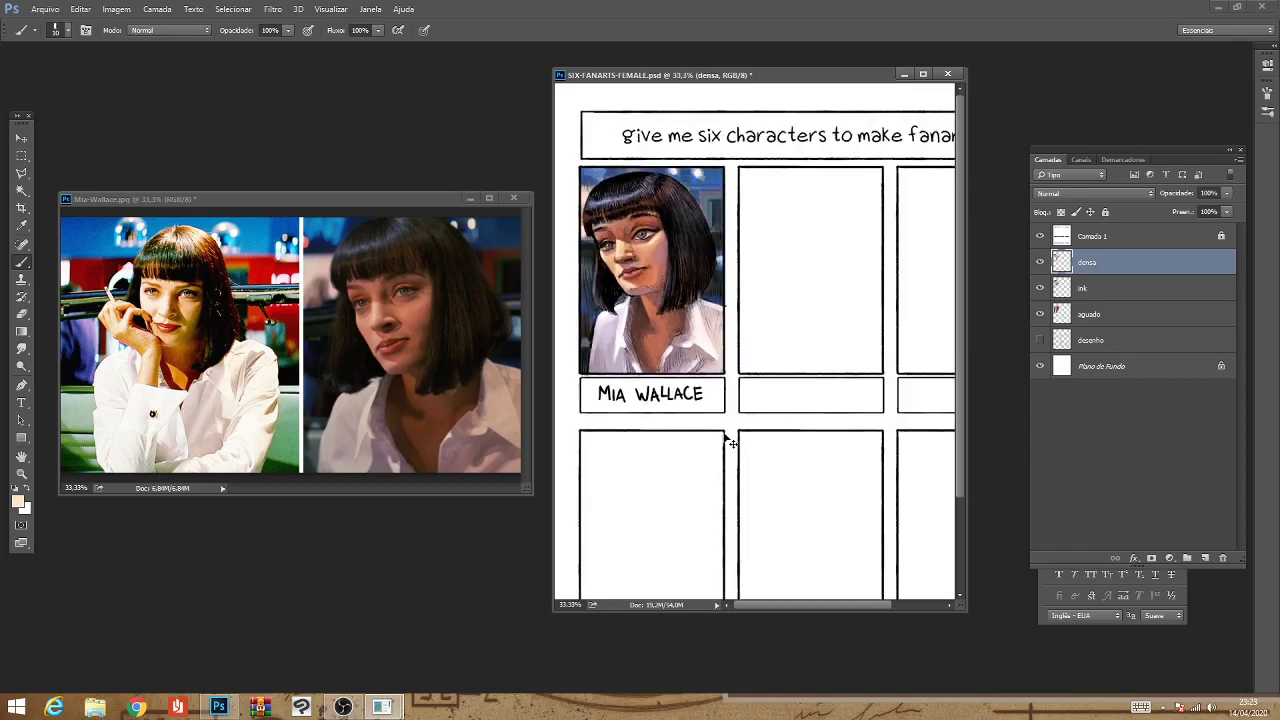
key("ctrl+minus")
key("ctrl+plus")
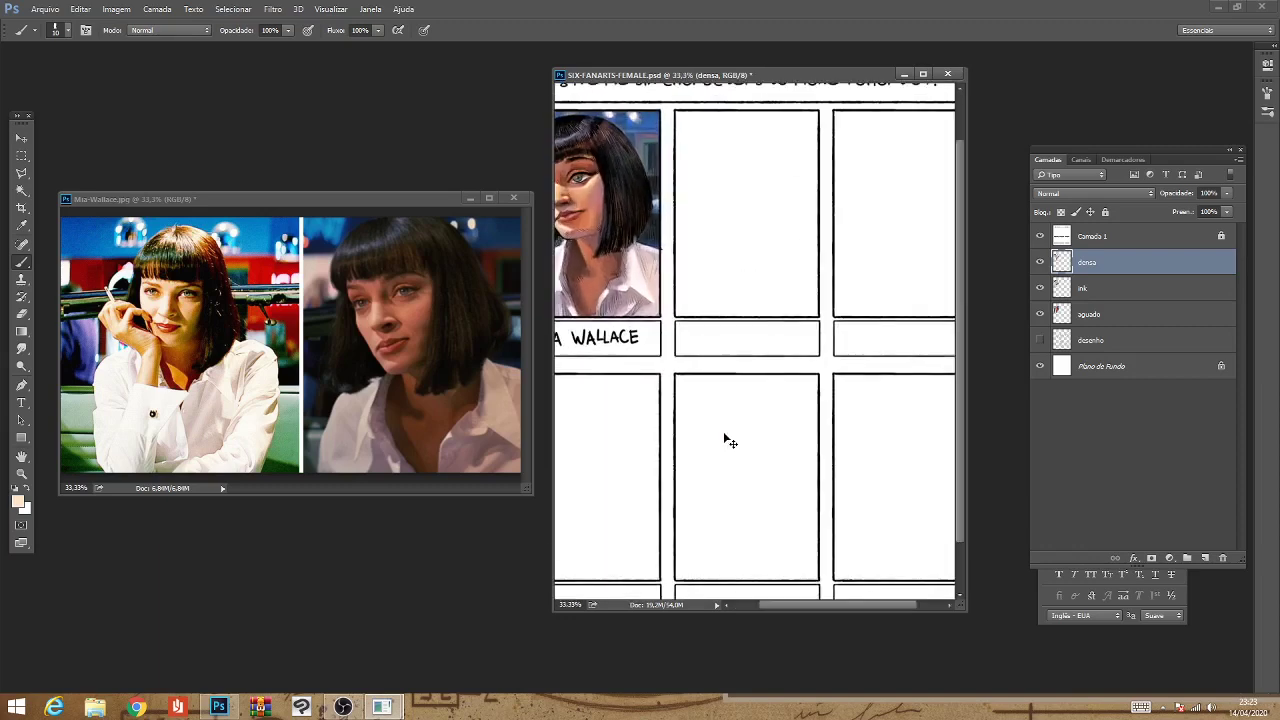
key("ctrl+plus")
scroll(790, 400, "up", 5)
scroll(845, 350, "up", 1)
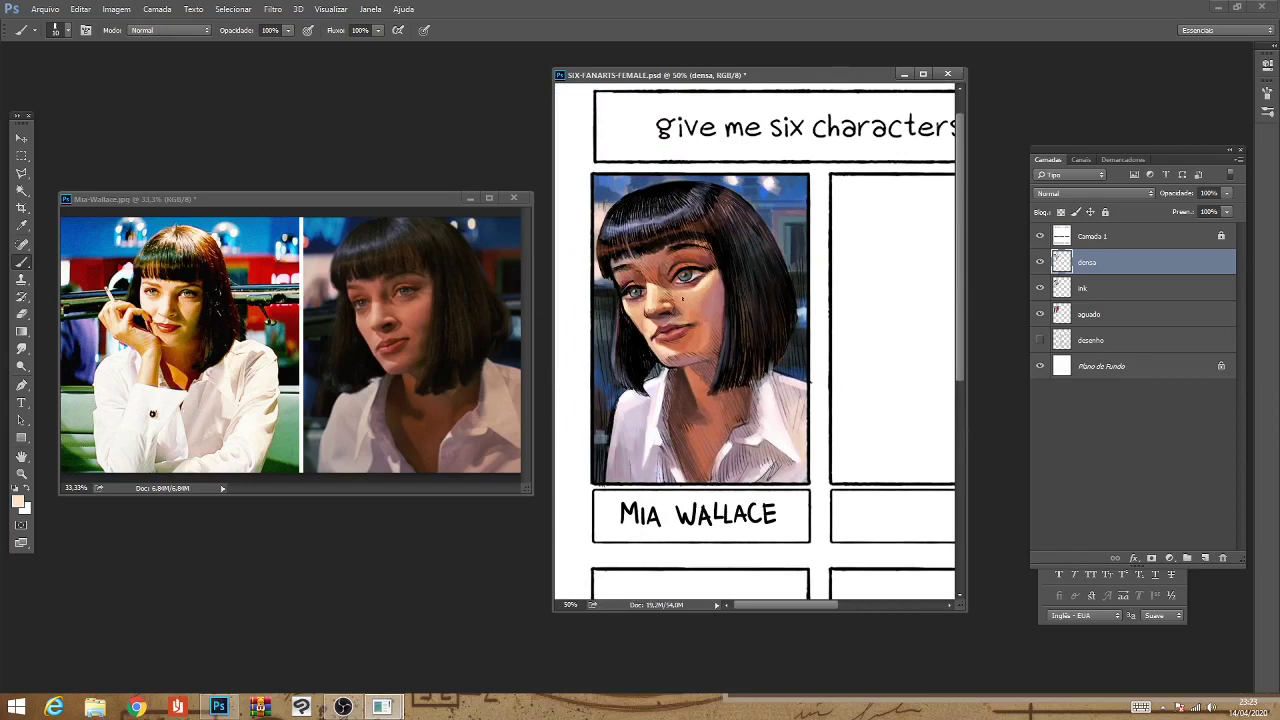
left_click_drag(670, 364, 674, 374)
left_click_drag(630, 295, 637, 301)
Sample near-white and brush a highlight across the top of the hair, then shrink the brush.
key("ctrl+minus")
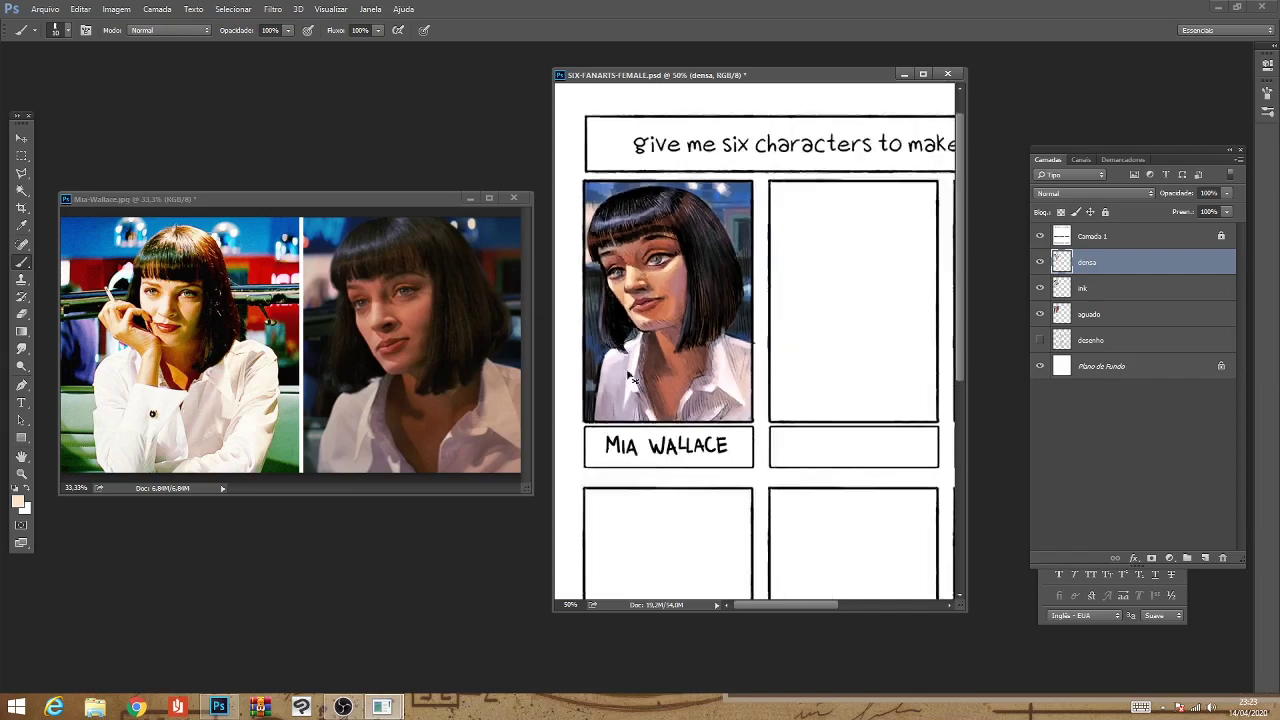
scroll(632, 378, "up", 2)
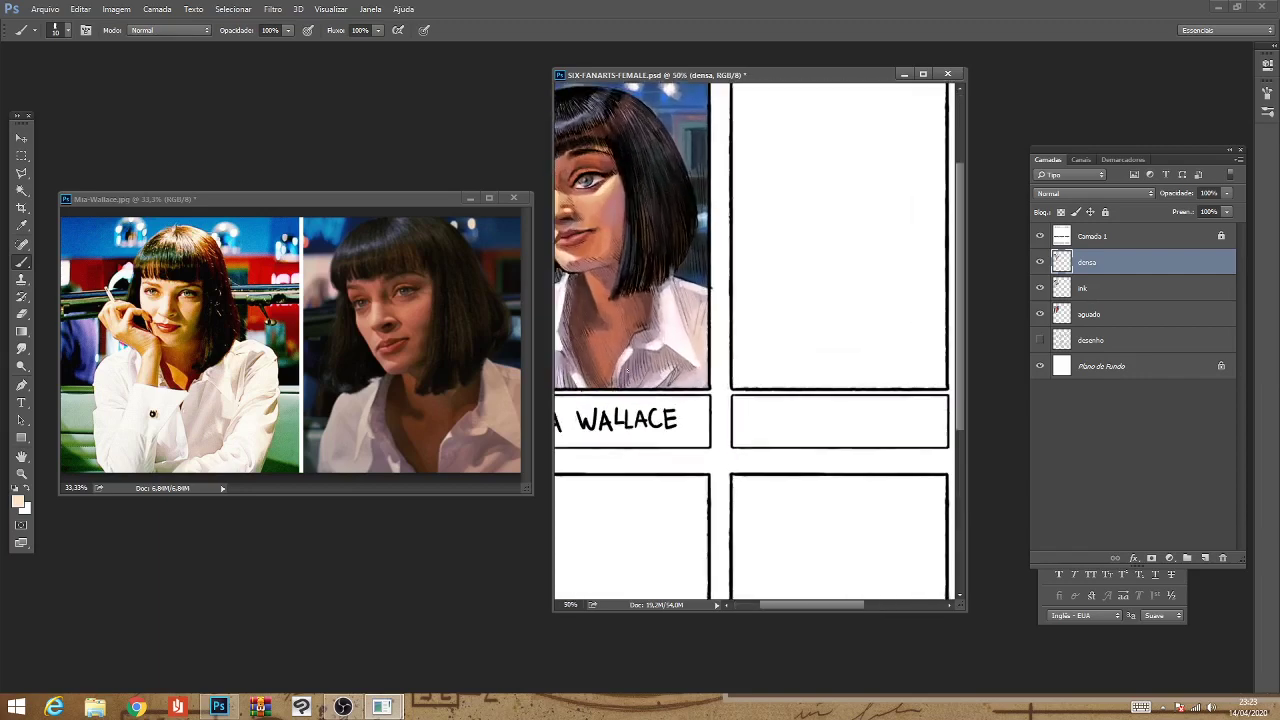
scroll(653, 261, "down", 1)
left_click(653, 261, "alt")
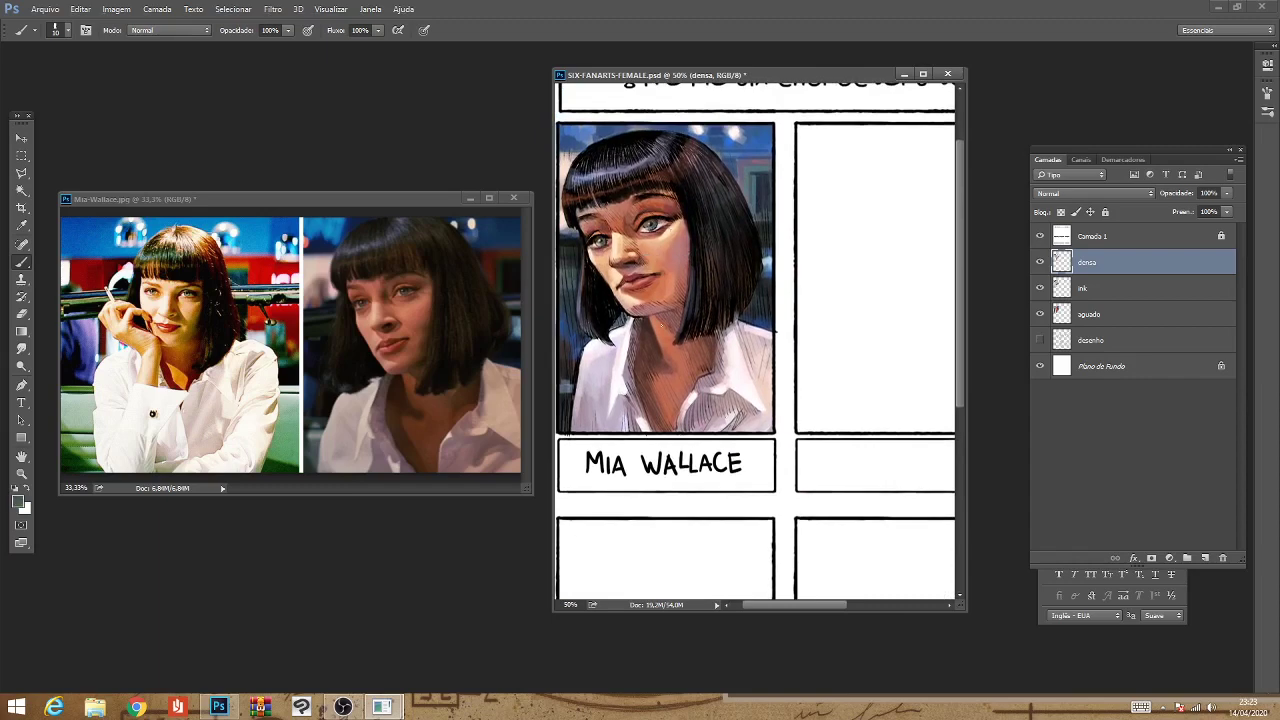
left_click(783, 340, "alt")
left_click_drag(593, 176, 660, 149)
key("bracketleft")
scroll(643, 388, "down", 1)
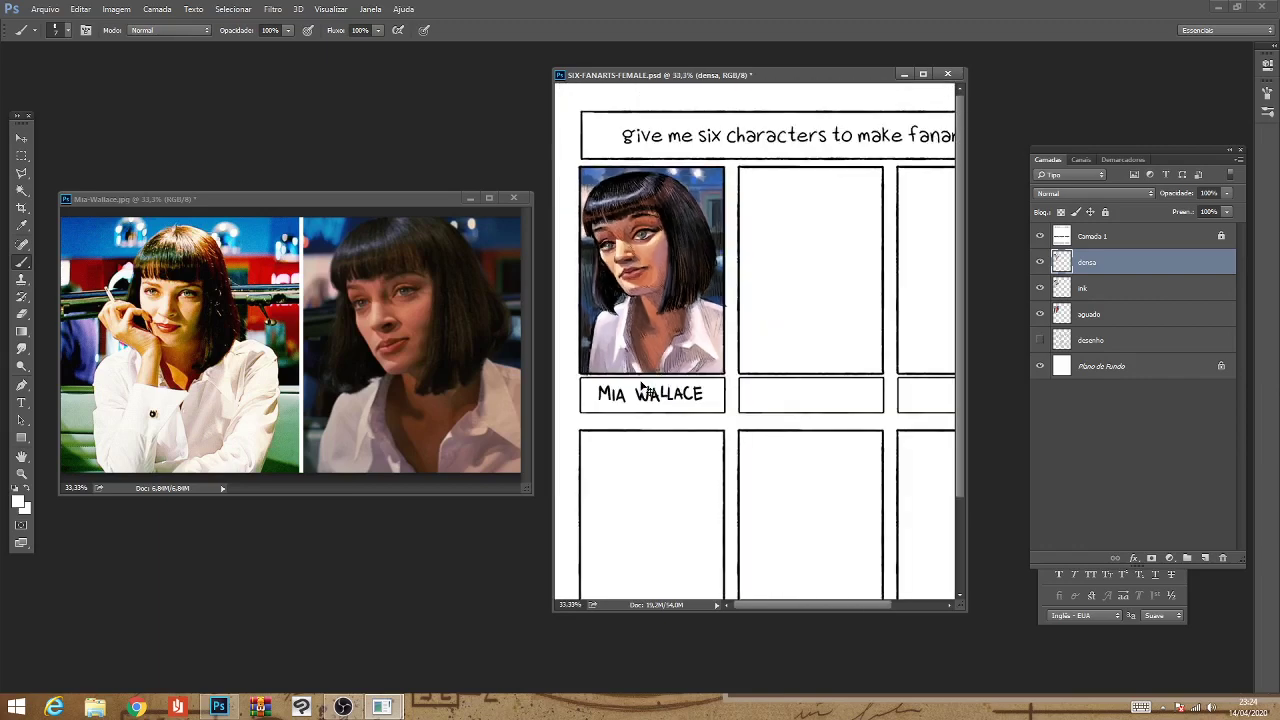
Sample face and chin tones and darken the corner of Mia's mouth with small strokes.
scroll(643, 388, "up", 1)
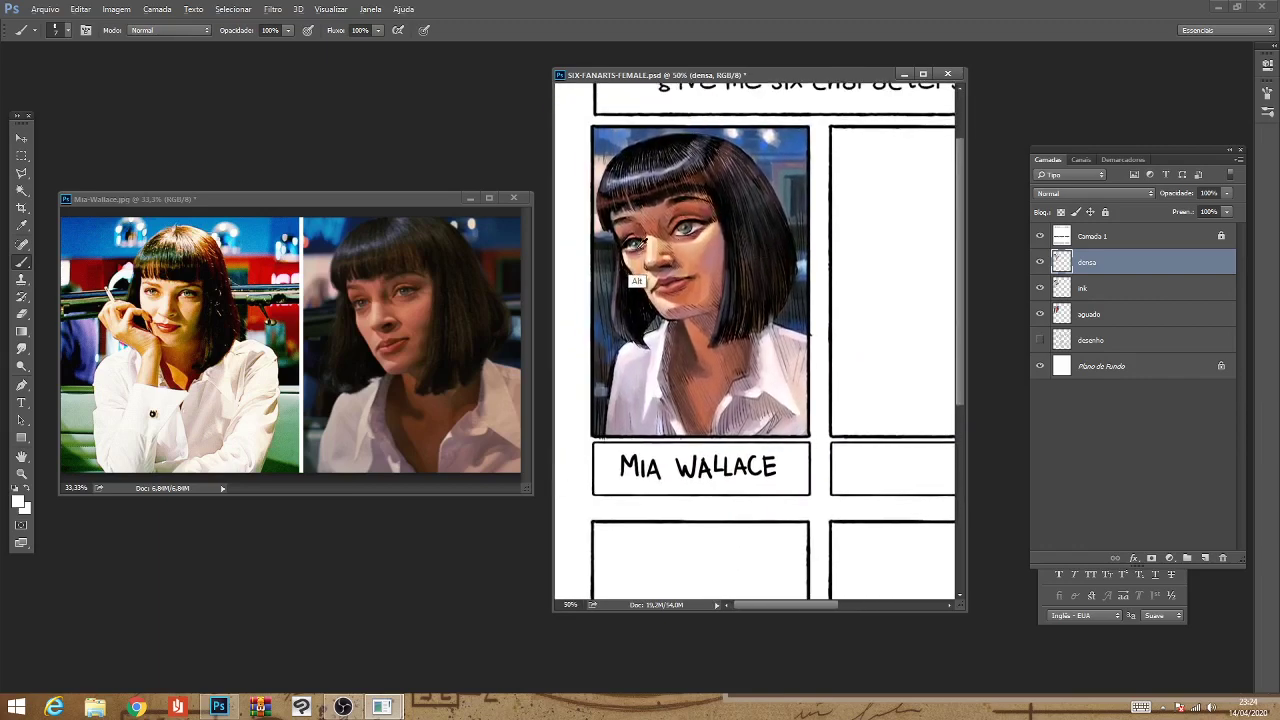
left_click(632, 277, "alt")
left_click(689, 312, "alt")
left_click(690, 310, "alt")
left_click_drag(694, 271, 699, 278)
left_click(690, 312, "alt")
left_click(695, 318, "alt")
Sample the hair-shadow brown and a light eye tone, resizing the brush for finer face work.
key("ctrl+minus")
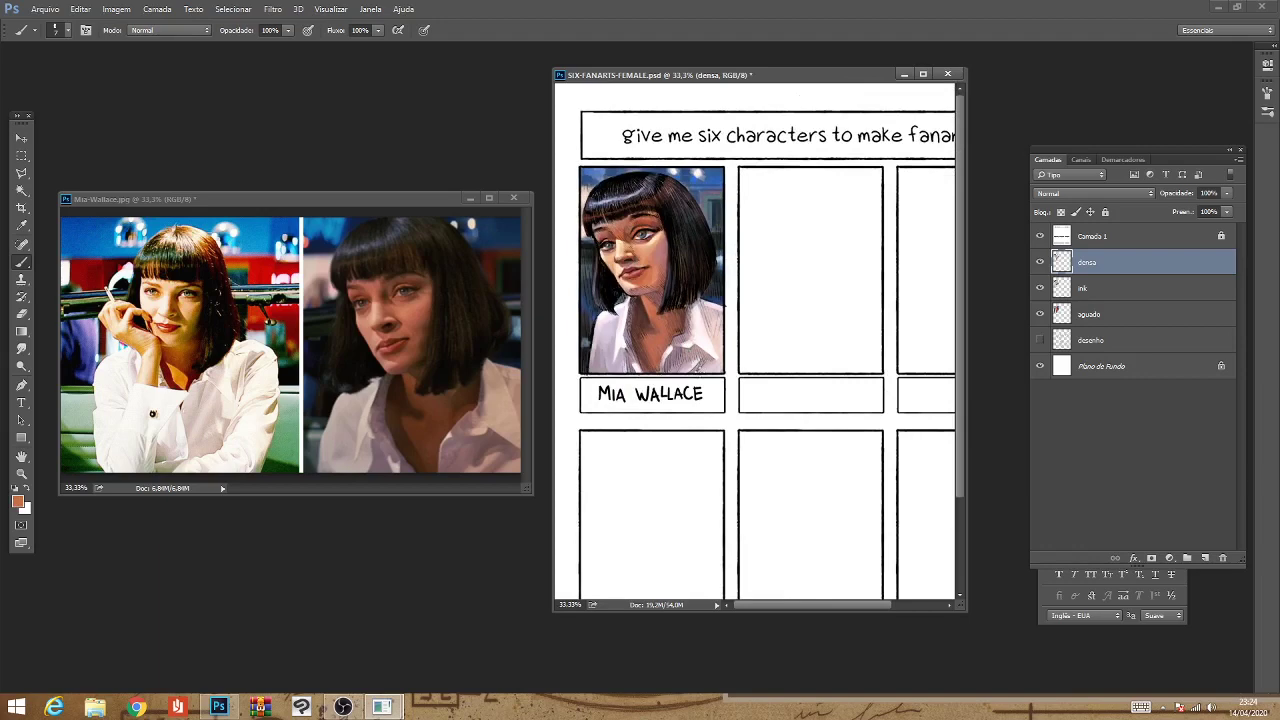
key("ctrl+plus")
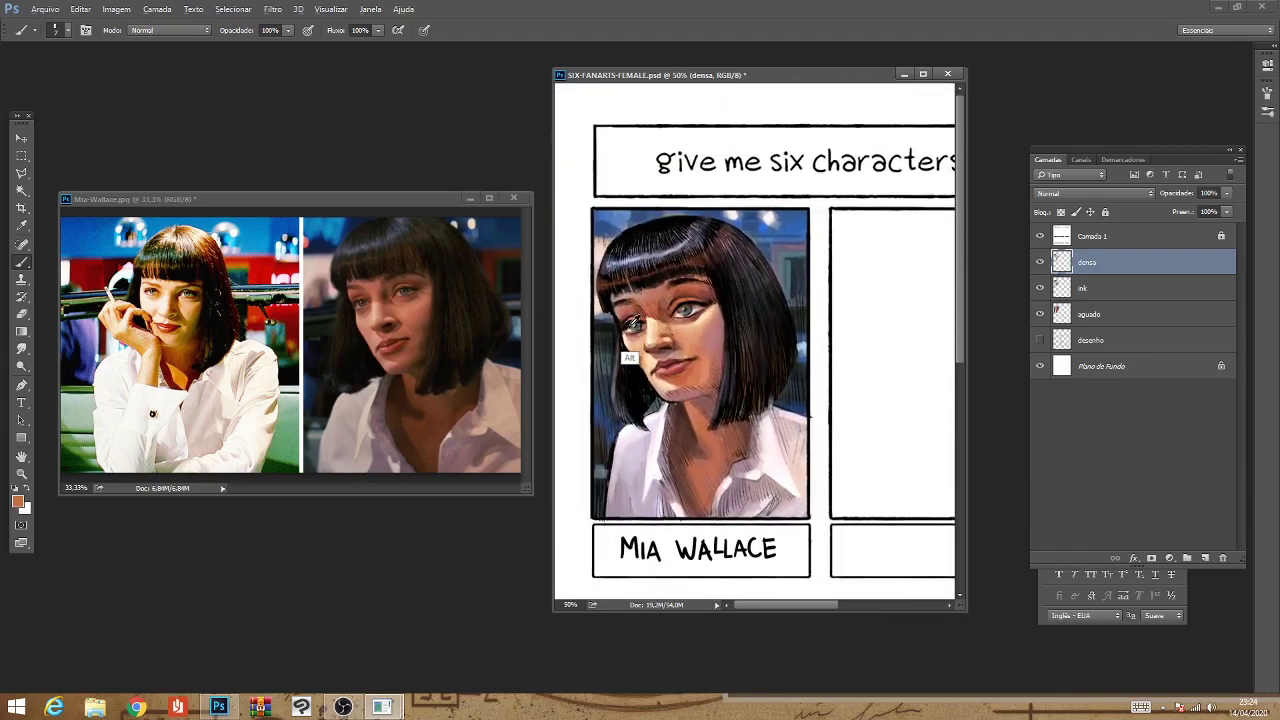
left_click(630, 325, "alt")
key("bracketright")
key("ctrl+plus")
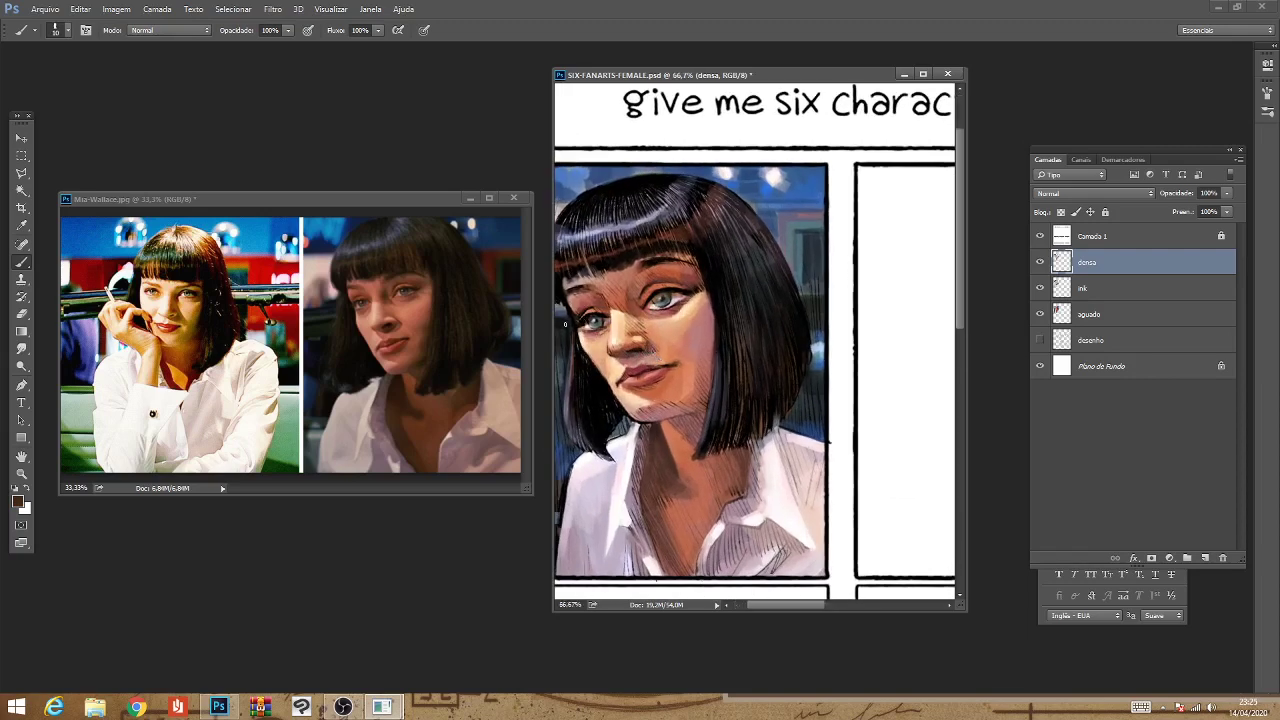
key("bracketleft")
left_click(676, 300, "alt")
key("ctrl+minus")
key("ctrl+minus")
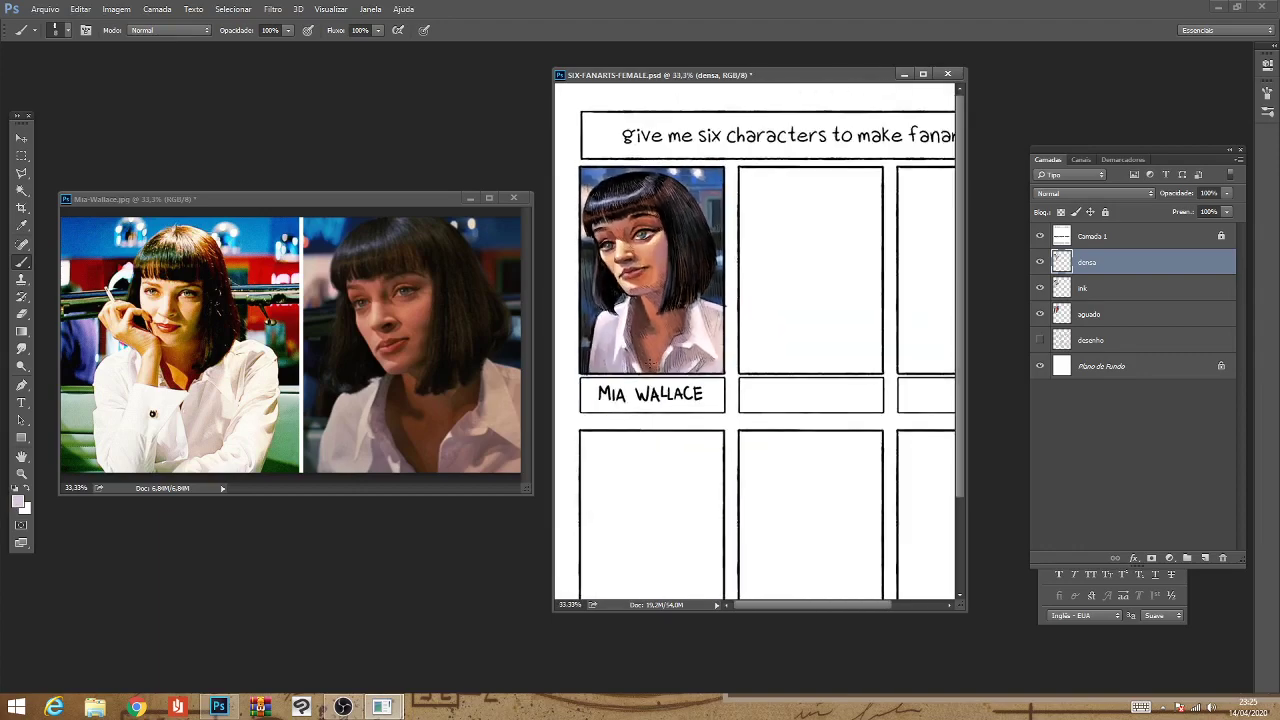
Swap to black, sample the cheek skin tone, and review the portrait within the page.
key("ctrl+plus")
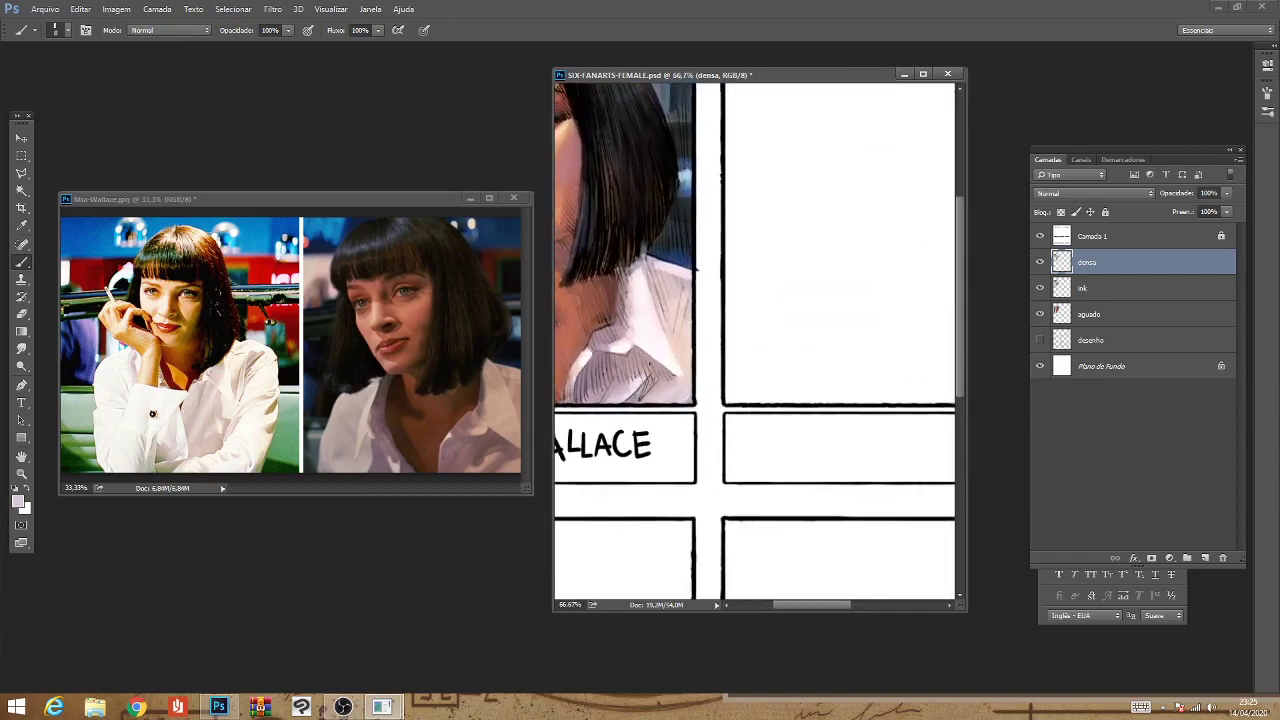
key("ctrl+plus")
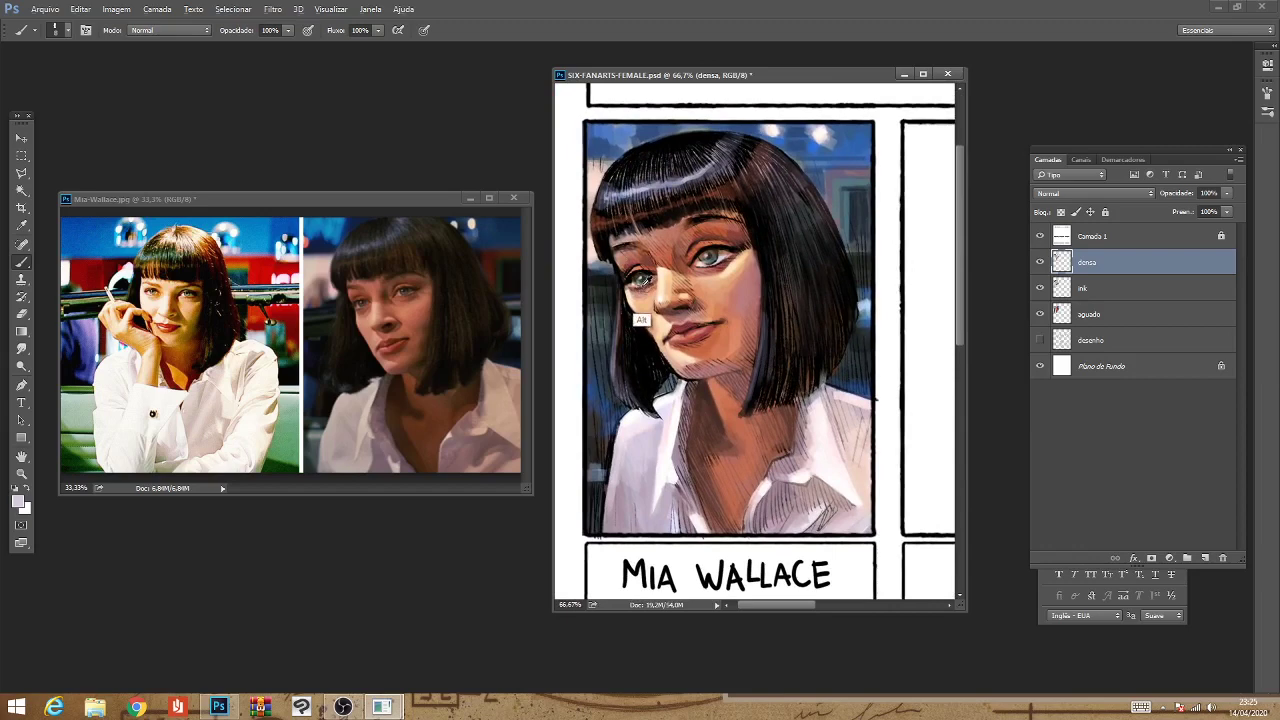
key("x")
left_click(635, 317, "alt")
key("ctrl+minus")
key("ctrl+minus")
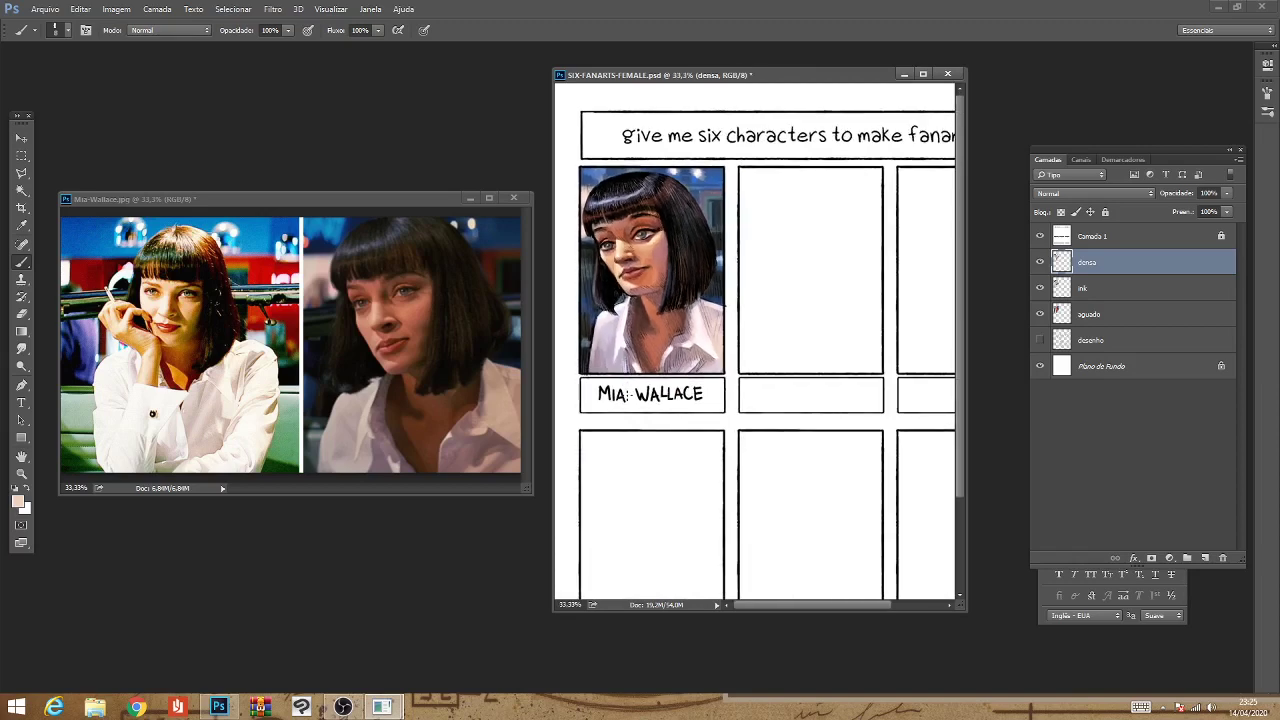
key("ctrl+plus")
left_click_drag(681, 315, 735, 351)
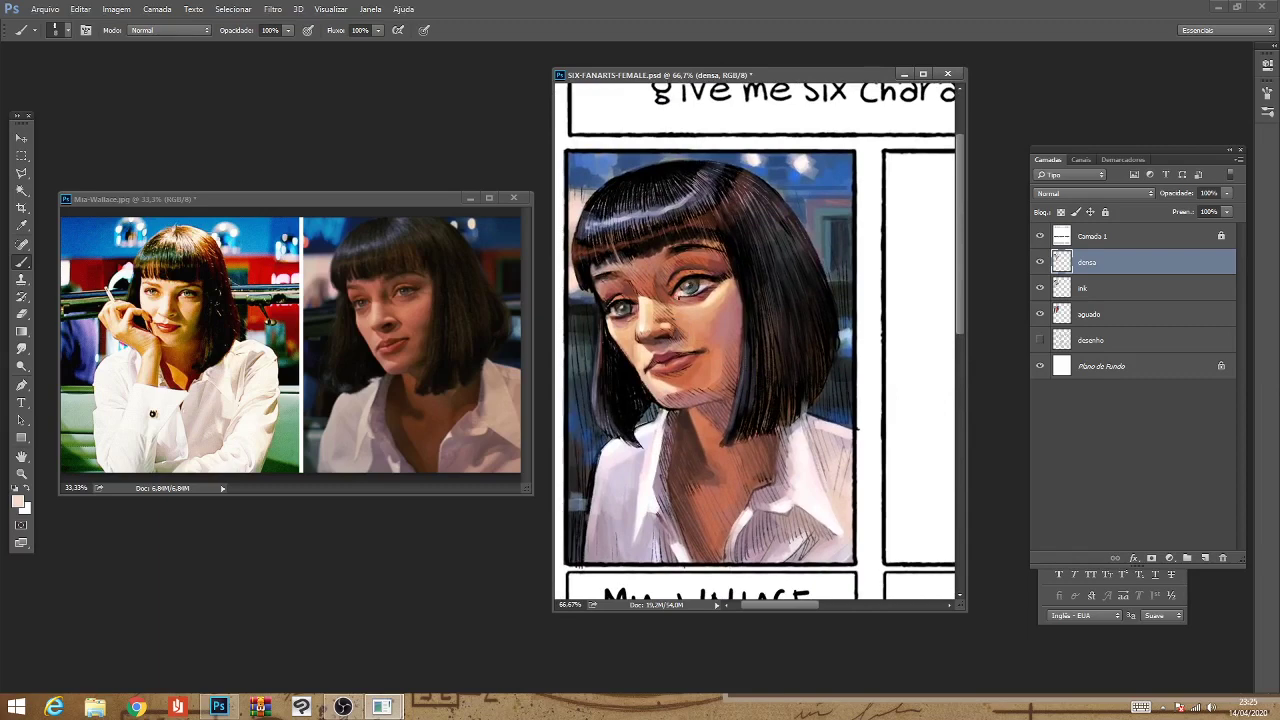
key("ctrl+minus")
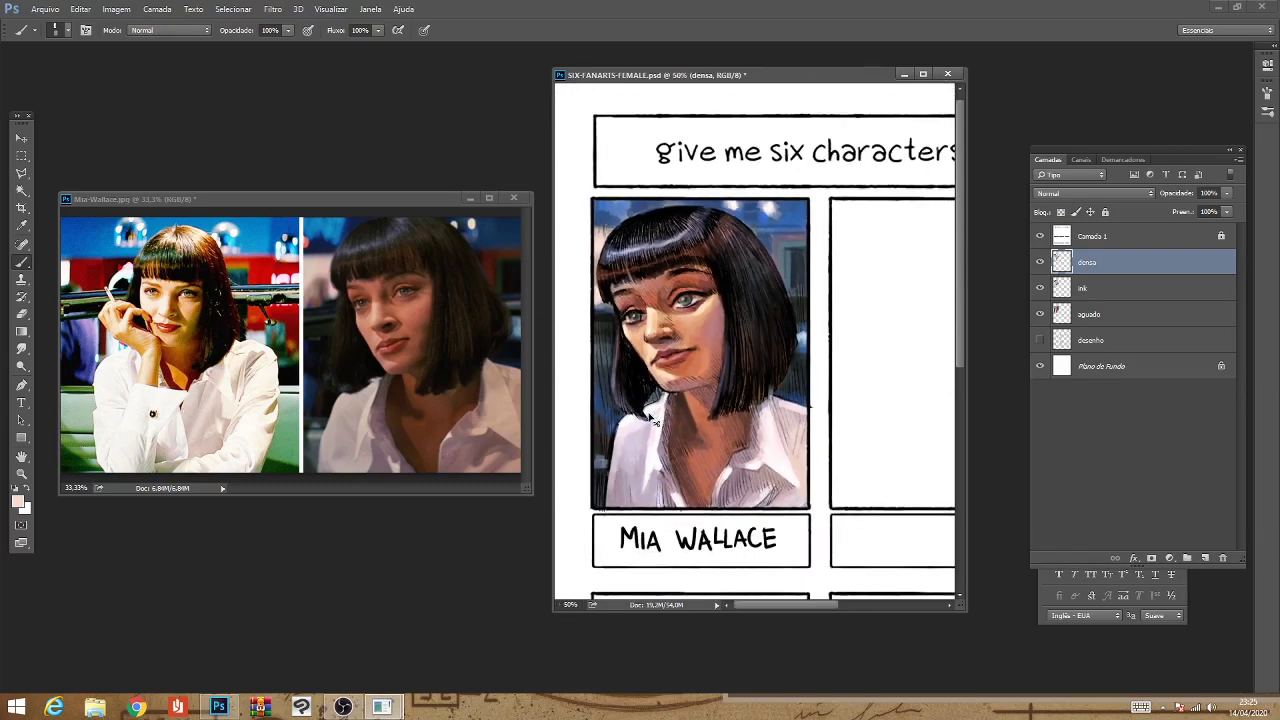
key("ctrl+minus")
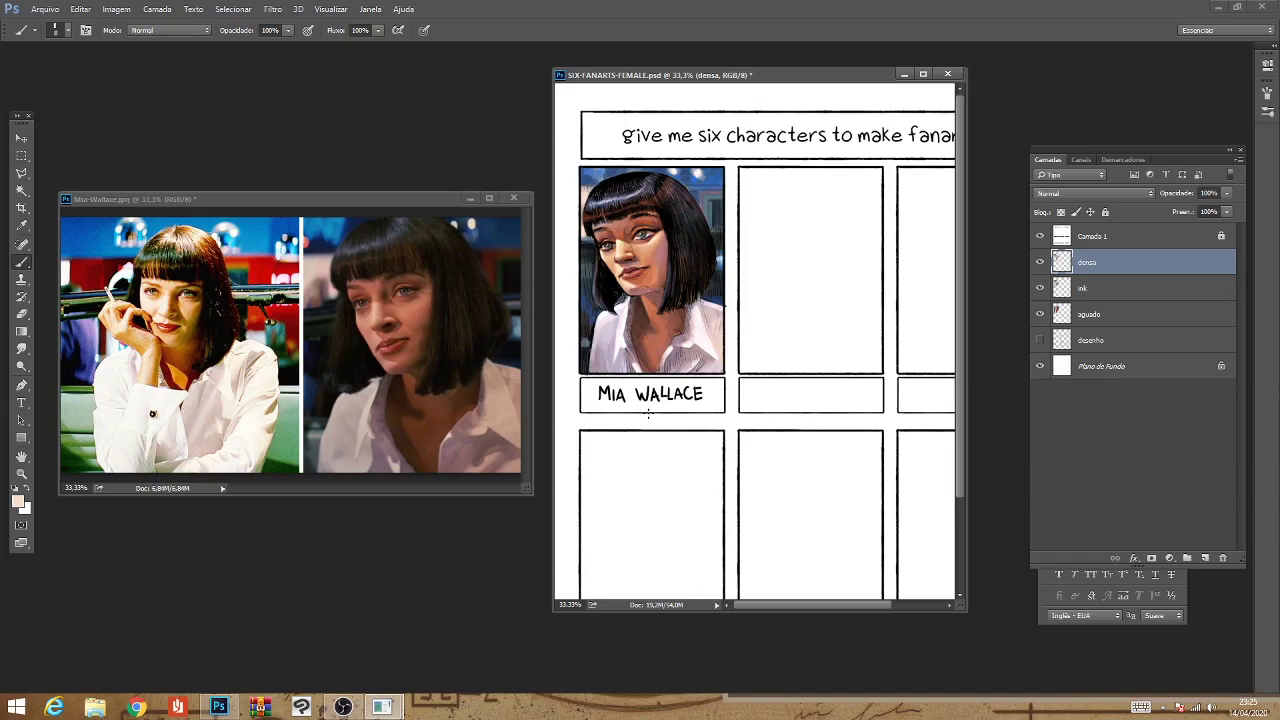
key("ctrl+plus")
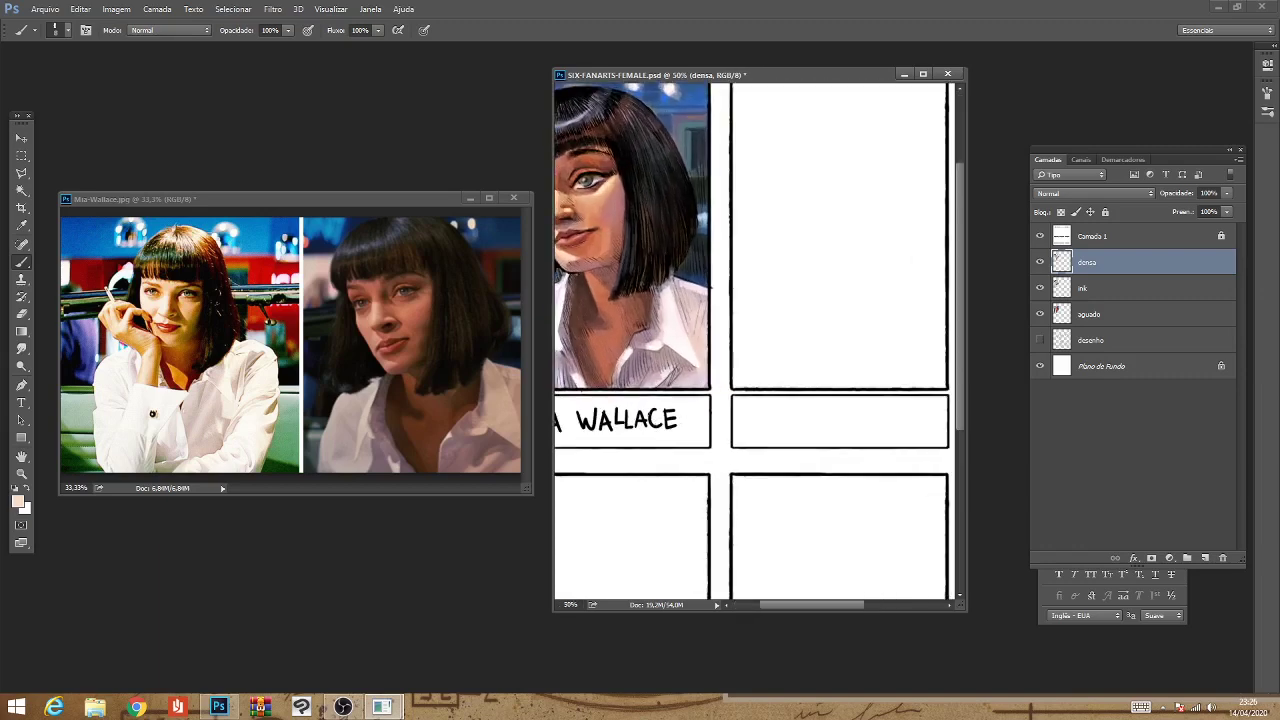
Reframe the header and portrait, reset colours to black, and save the fanart file.
scroll(648, 413, "up", 2)
key("ctrl+minus")
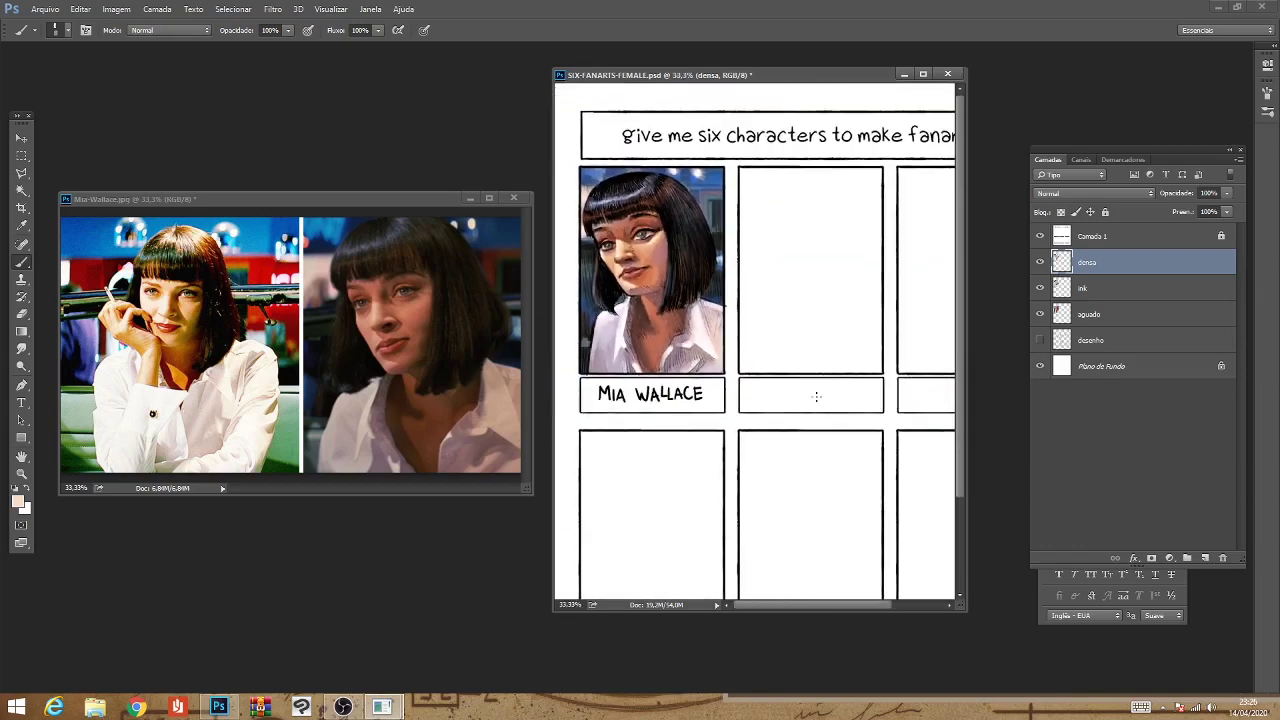
scroll(816, 397, "down", 1)
scroll(816, 397, "up", 1)
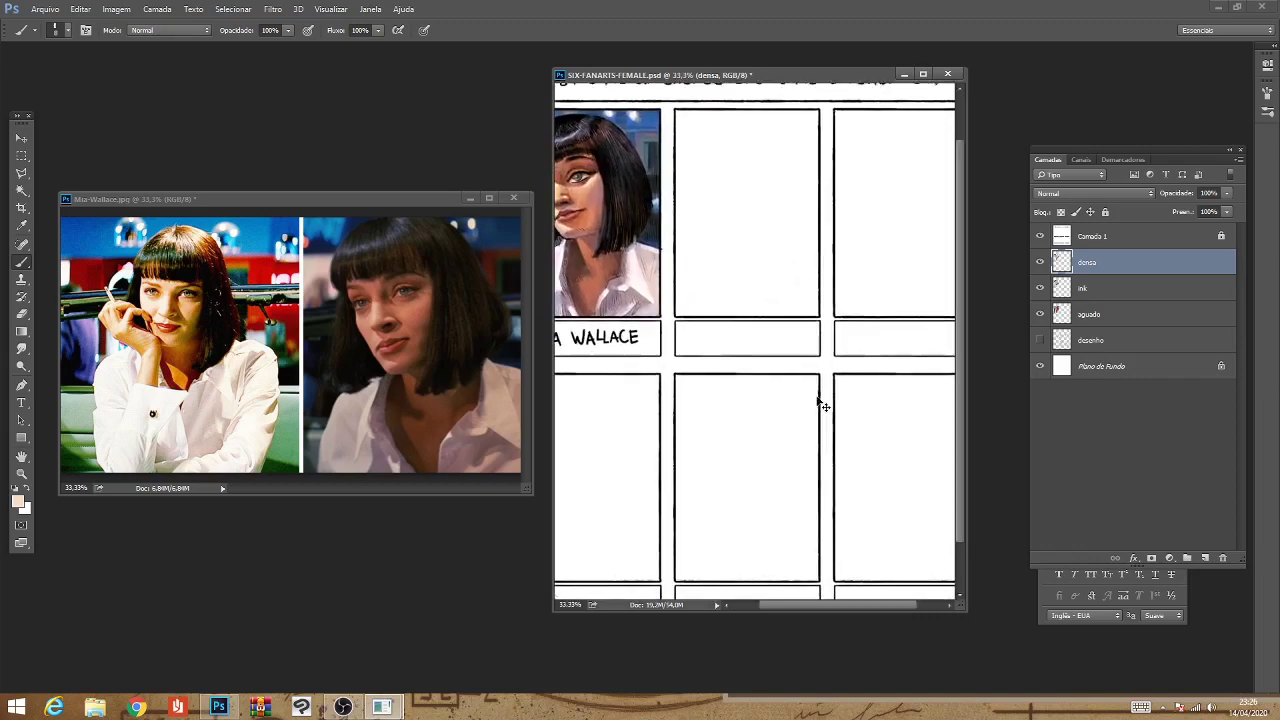
scroll(816, 397, "up", 1)
left_click_drag(613, 200, 809, 416)
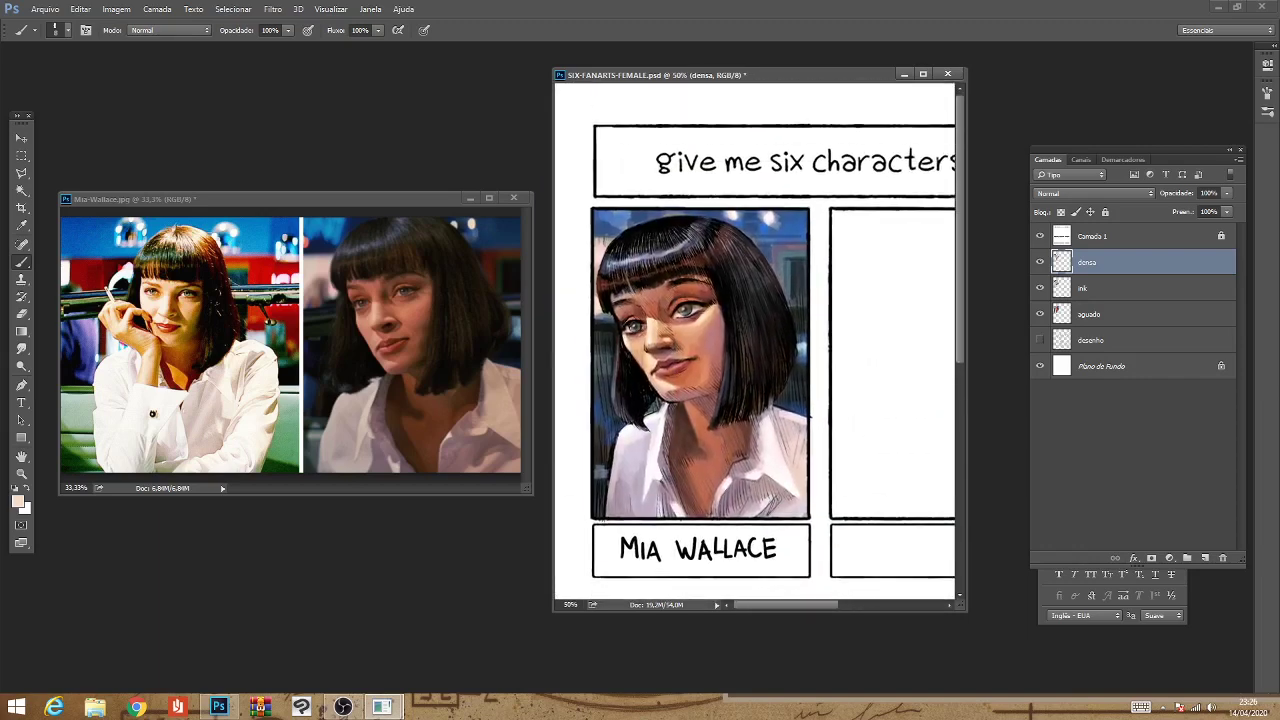
key("d")
key("alt")
key("alt")
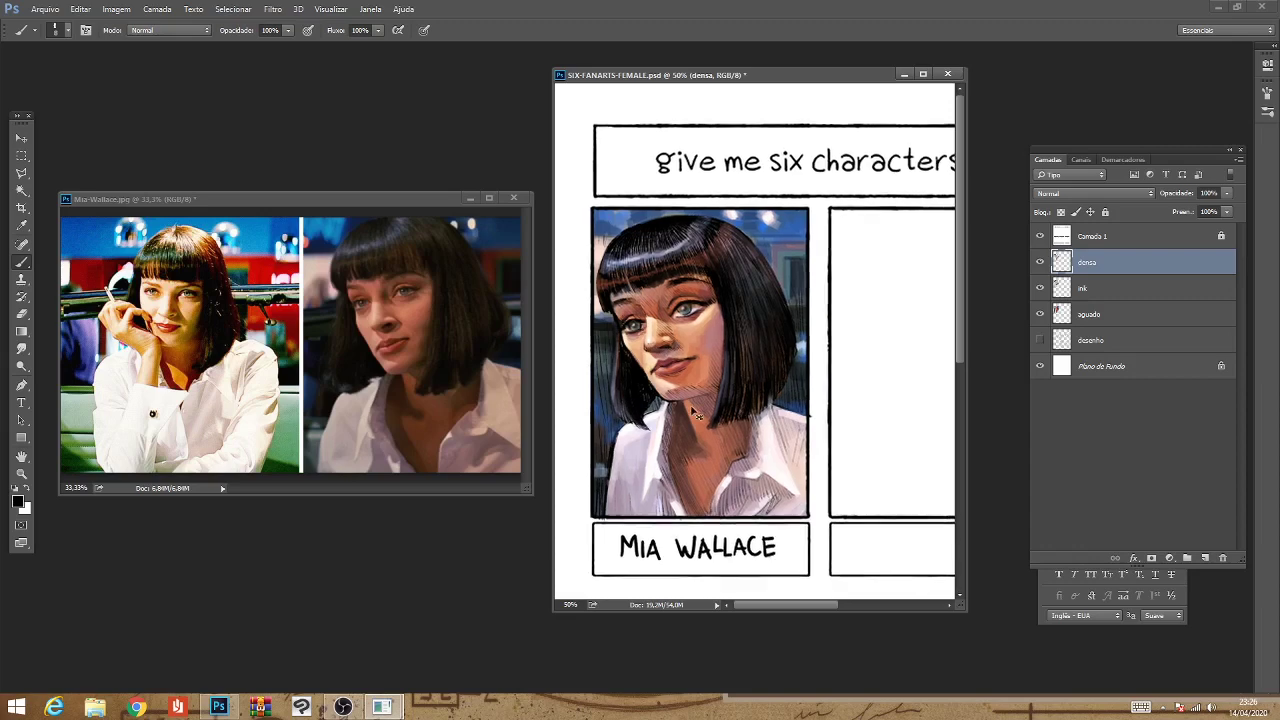
scroll(697, 416, "down", 2)
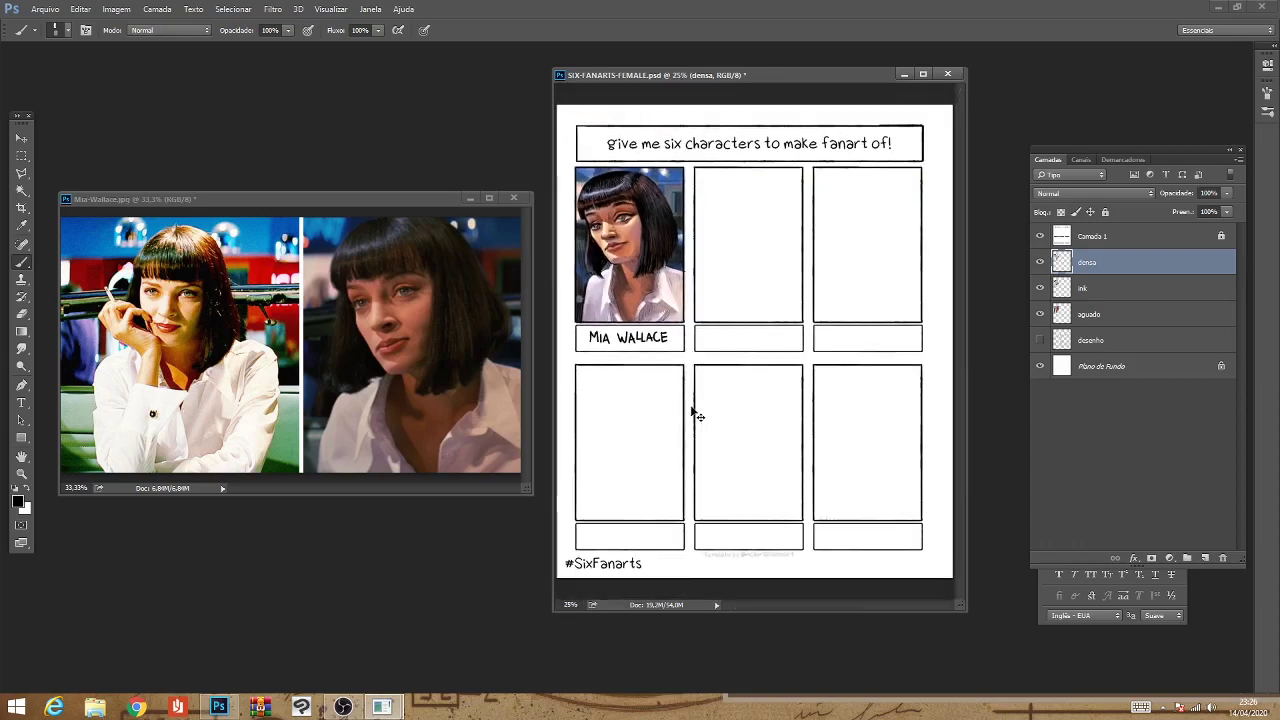
key("ctrl+s")
Hide the densa layer, sample the hair's dark blue, and paint it on the collar and hair by the neck.
left_click(1040, 263)
left_click(586, 308, "alt")
key("ctrl")
mouse_move(648, 305)
left_mouse_down()
mouse_move(646, 316)
mouse_move(660, 306)
mouse_move(611, 323)
left_mouse_up()
left_click_drag(614, 297, 611, 282)
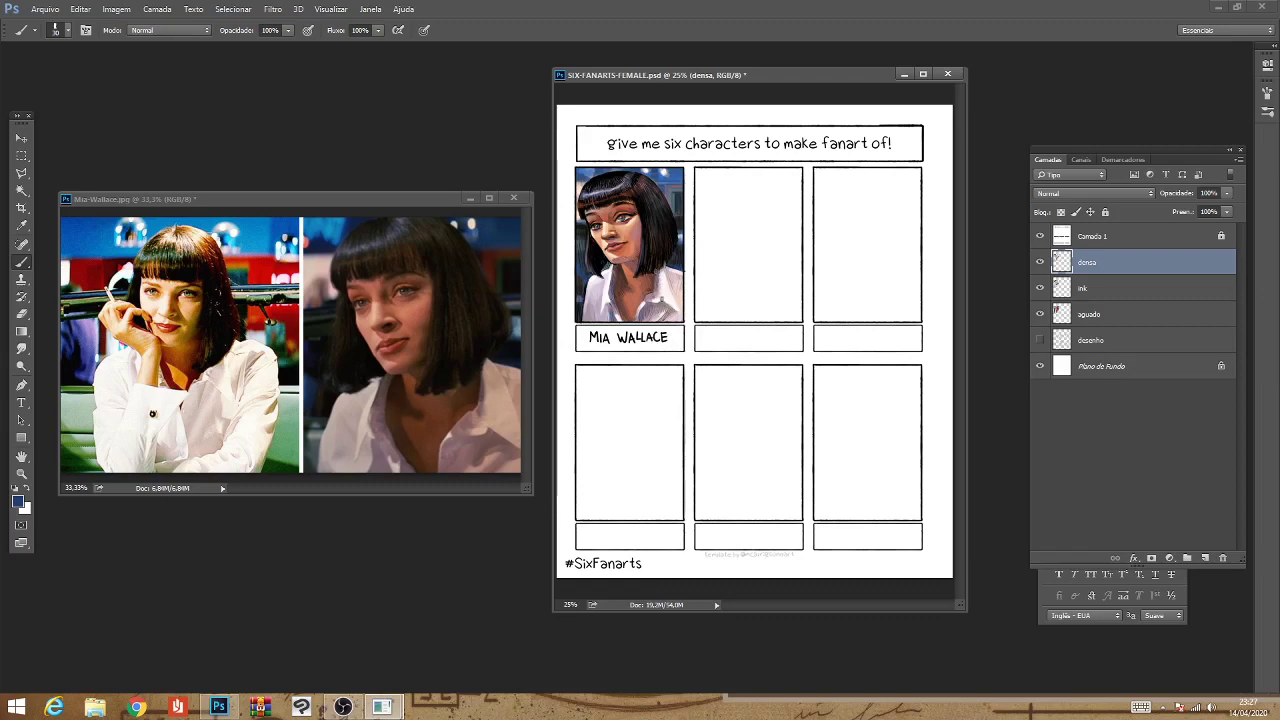
Paint light shirt-tone strokes over the eyes and sample a colour from the eye area.
left_click(662, 288, "alt")
left_click_drag(620, 216, 632, 220)
key("alt")
left_click(620, 216, "alt")
Zoom the sheet from 25% to 50% and pan Mia's portrait and header into view.
scroll(637, 333, "down", 1)
scroll(637, 333, "up", 2)
scroll(637, 330, "up", 1)
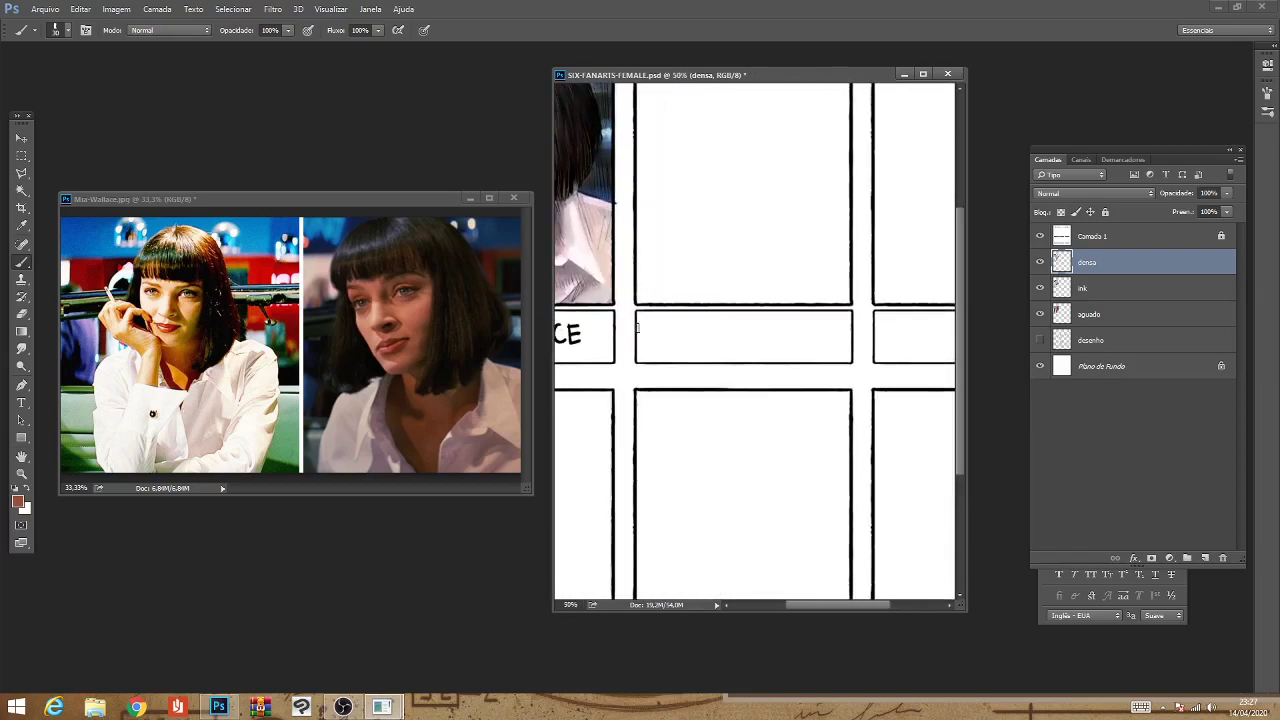
left_click_drag(637, 327, 866, 394)
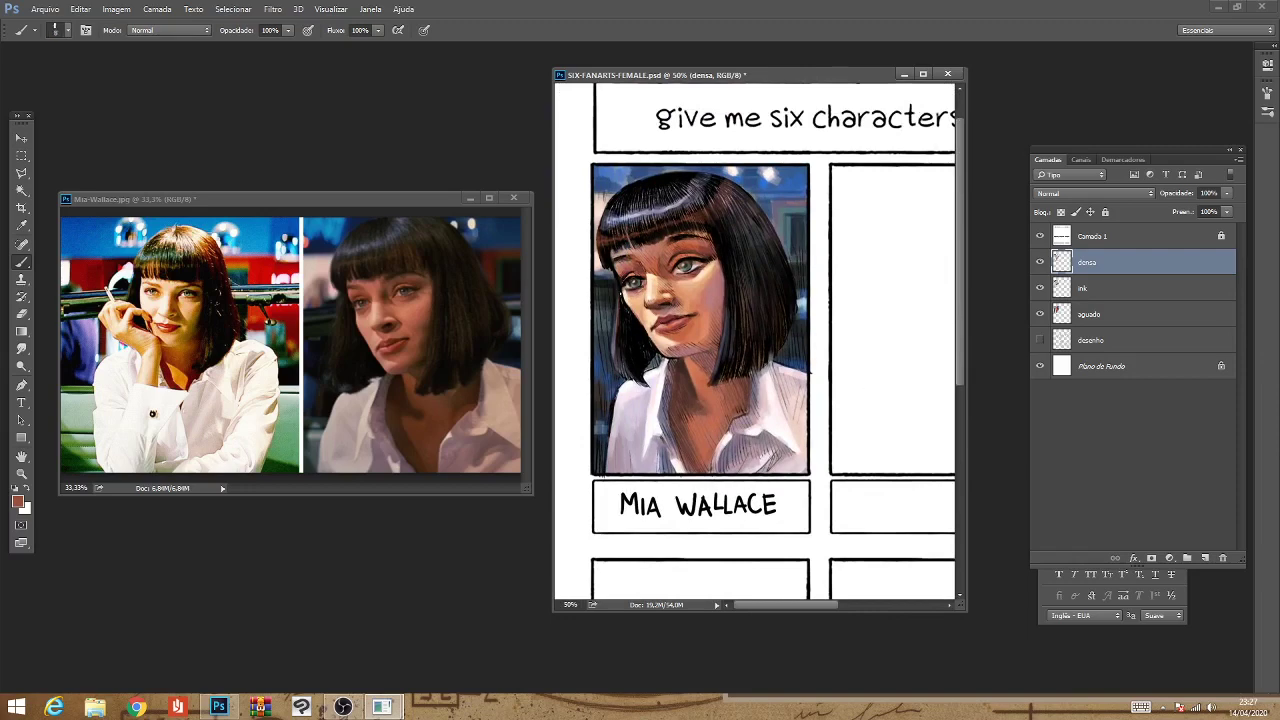
Brighten the areas beside and above Mia's eyes, then sample dark and light browns near the nose.
left_click(636, 308, "alt")
left_click(626, 278)
left_click_drag(628, 278, 644, 273)
mouse_move(677, 256)
left_mouse_down()
mouse_move(691, 254)
mouse_move(686, 286)
left_mouse_up()
left_click(676, 290, "alt")
left_click(670, 288, "alt")
Sample the background blue and paint it along the edge of Mia's hair.
key("ctrl+minus")
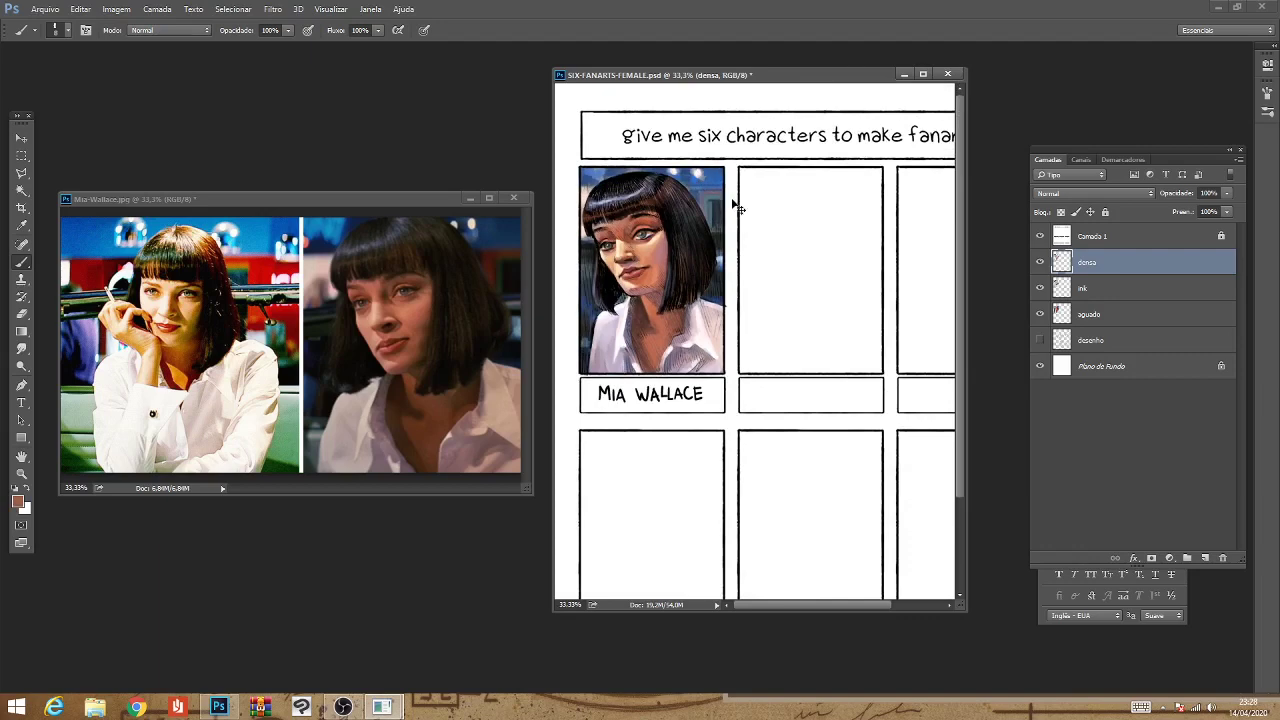
scroll(738, 208, "up", 2)
scroll(738, 208, "down", 1)
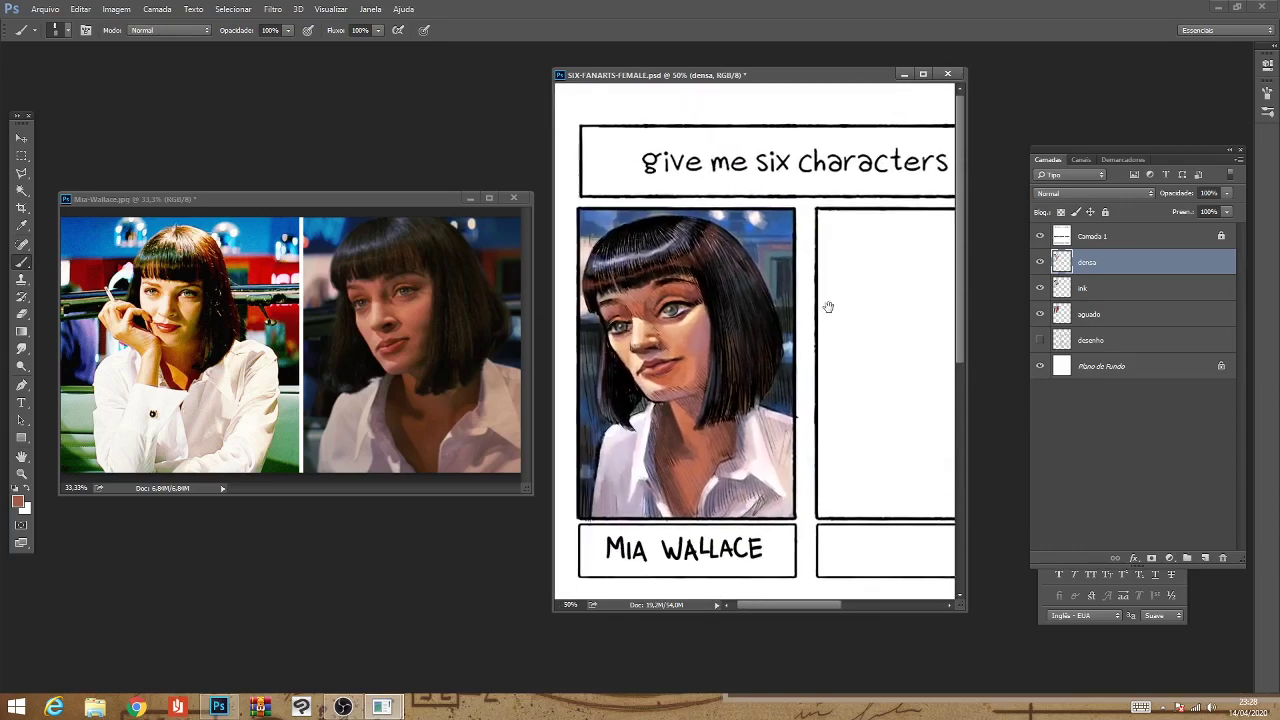
left_click(773, 271, "alt")
left_click(755, 224, "alt")
left_click_drag(783, 288, 736, 230)
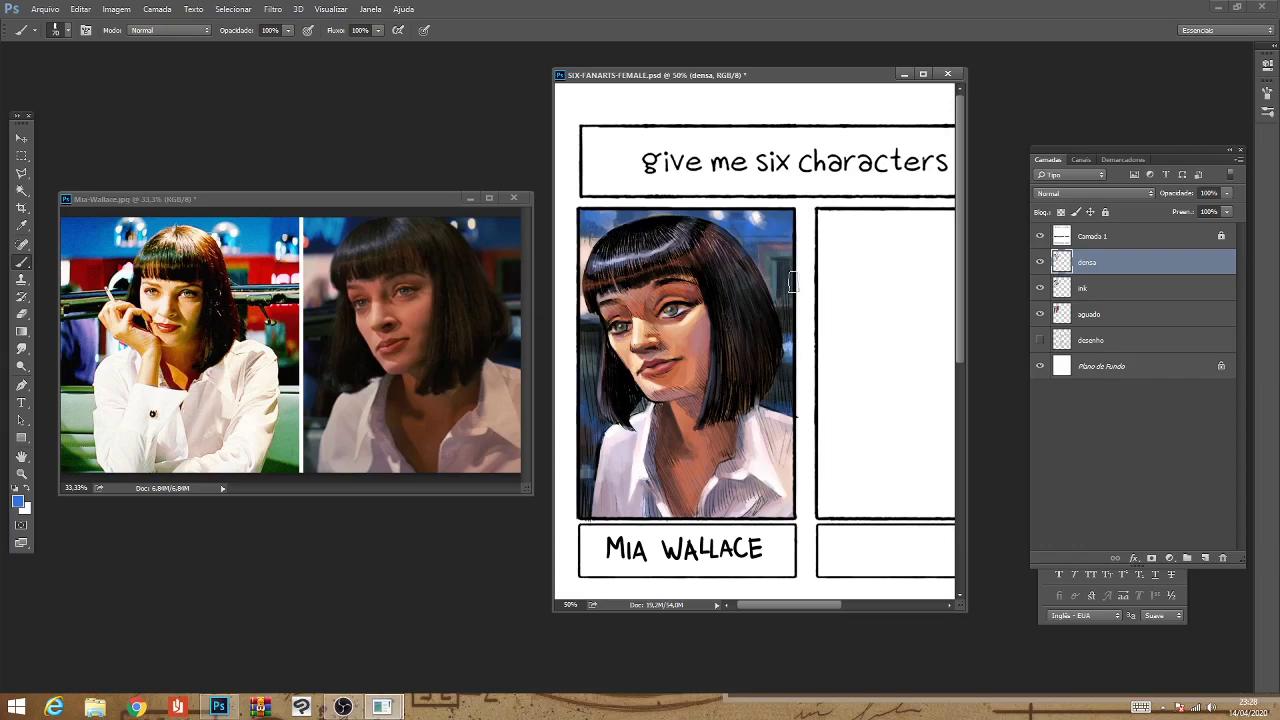
Re-zoom and pan the Mia Wallace panel back into view.
scroll(801, 290, "down", 2)
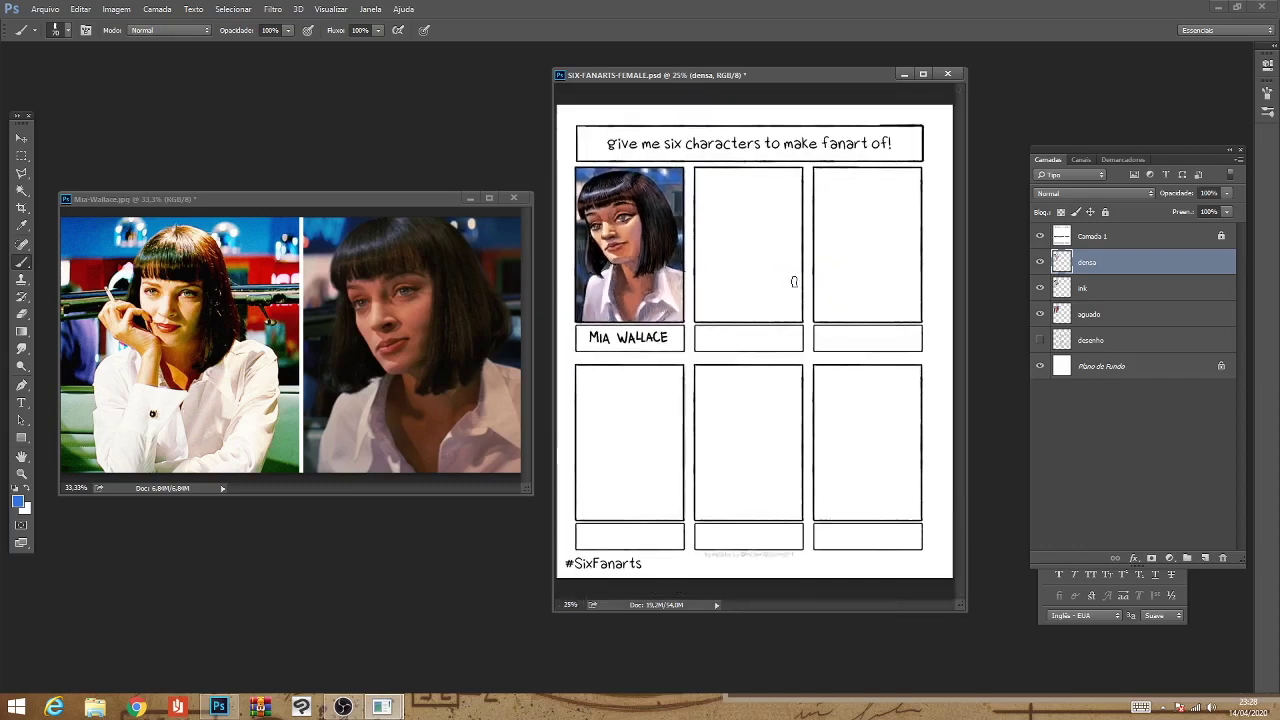
scroll(794, 281, "up", 1)
scroll(794, 281, "up", 1)
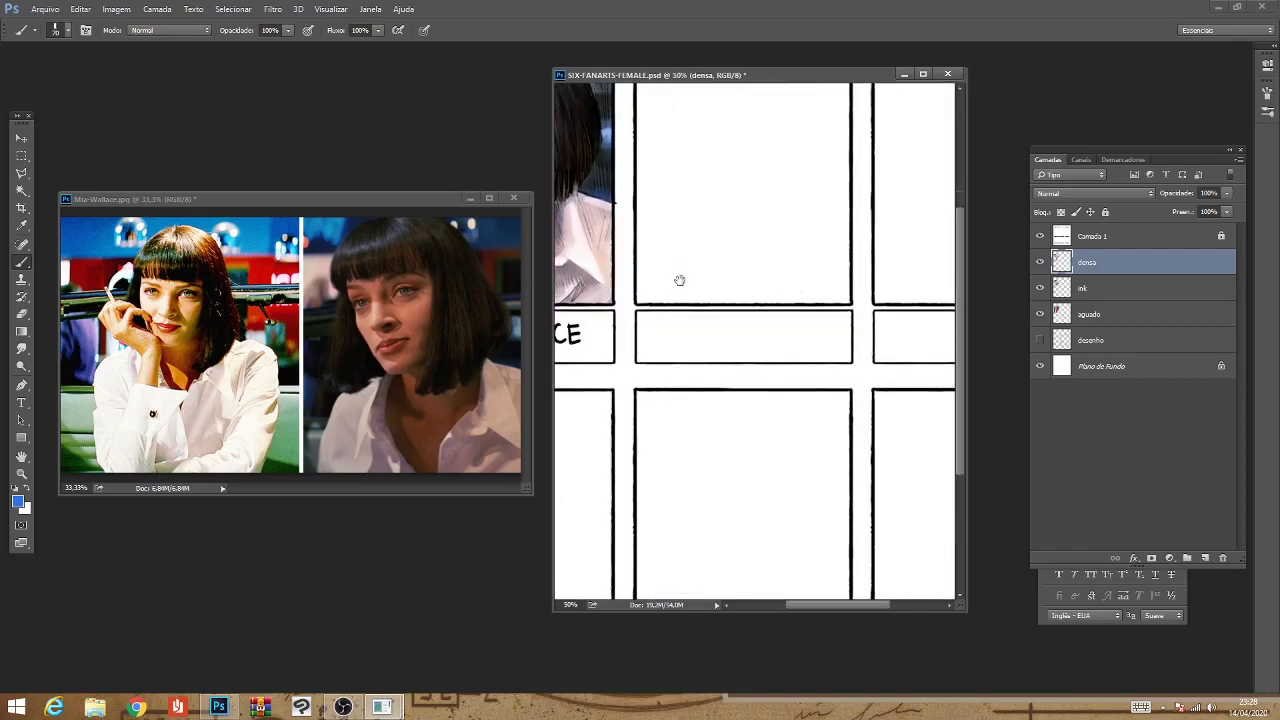
left_click_drag(679, 280, 886, 465)
left_click(1039, 314)
left_click(1039, 262)
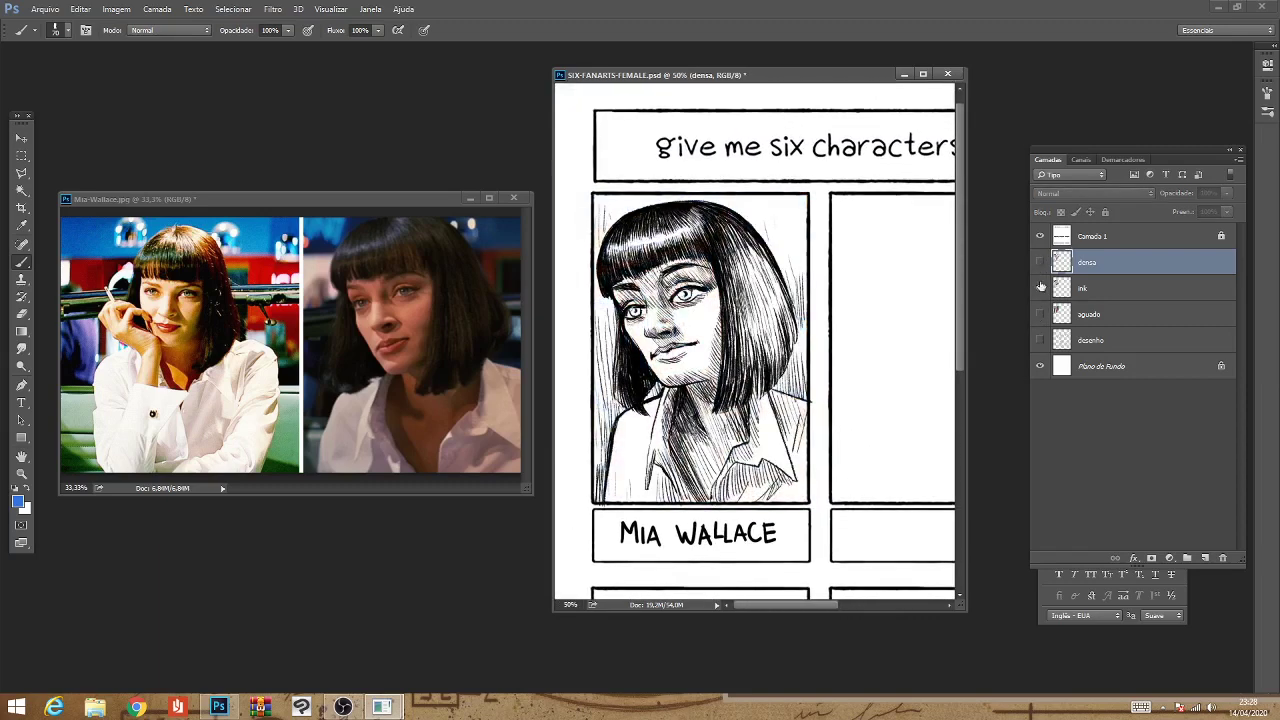
left_click(1039, 288)
left_click(1039, 340)
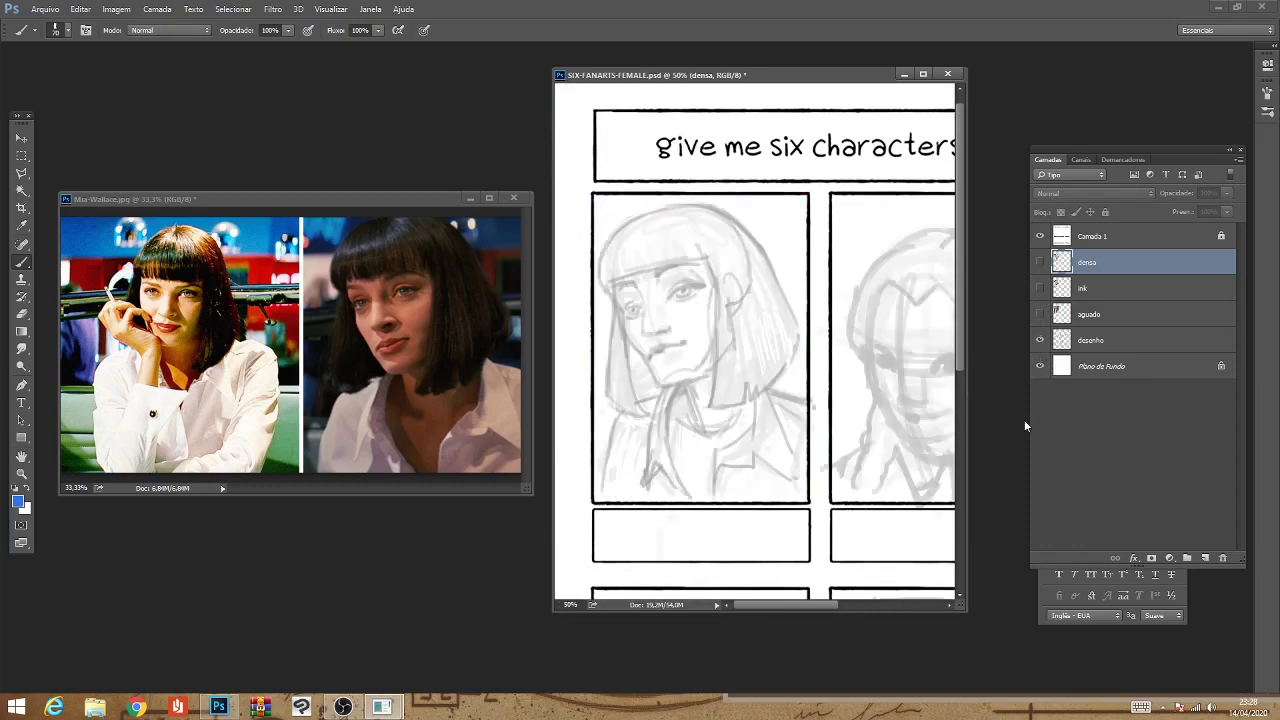
left_click(1039, 288)
left_click(1039, 340)
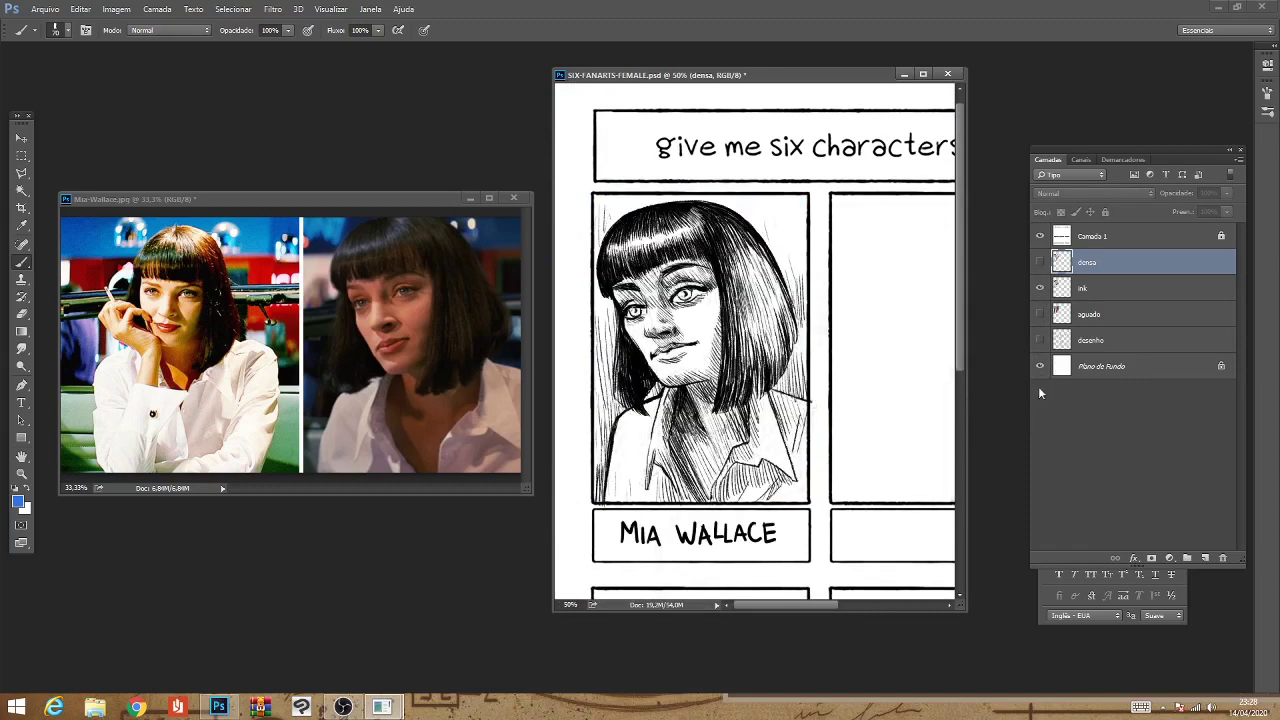
left_click(1039, 314)
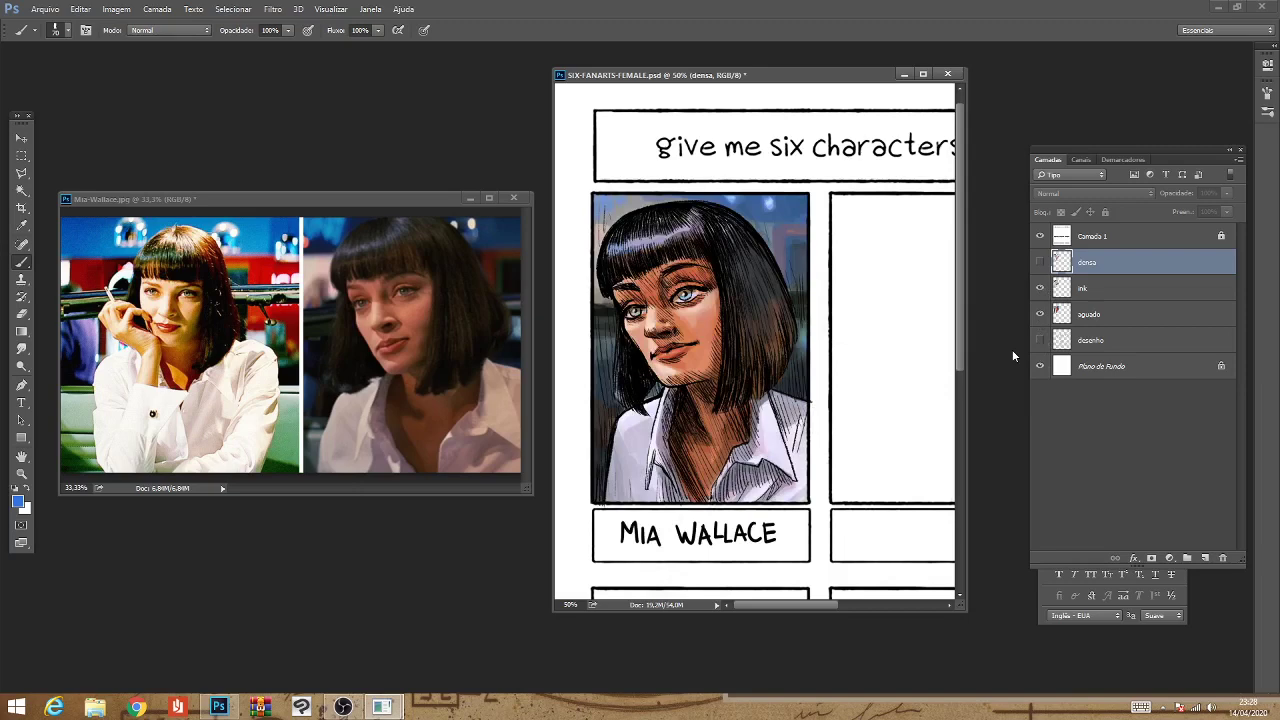
left_click(1039, 262)
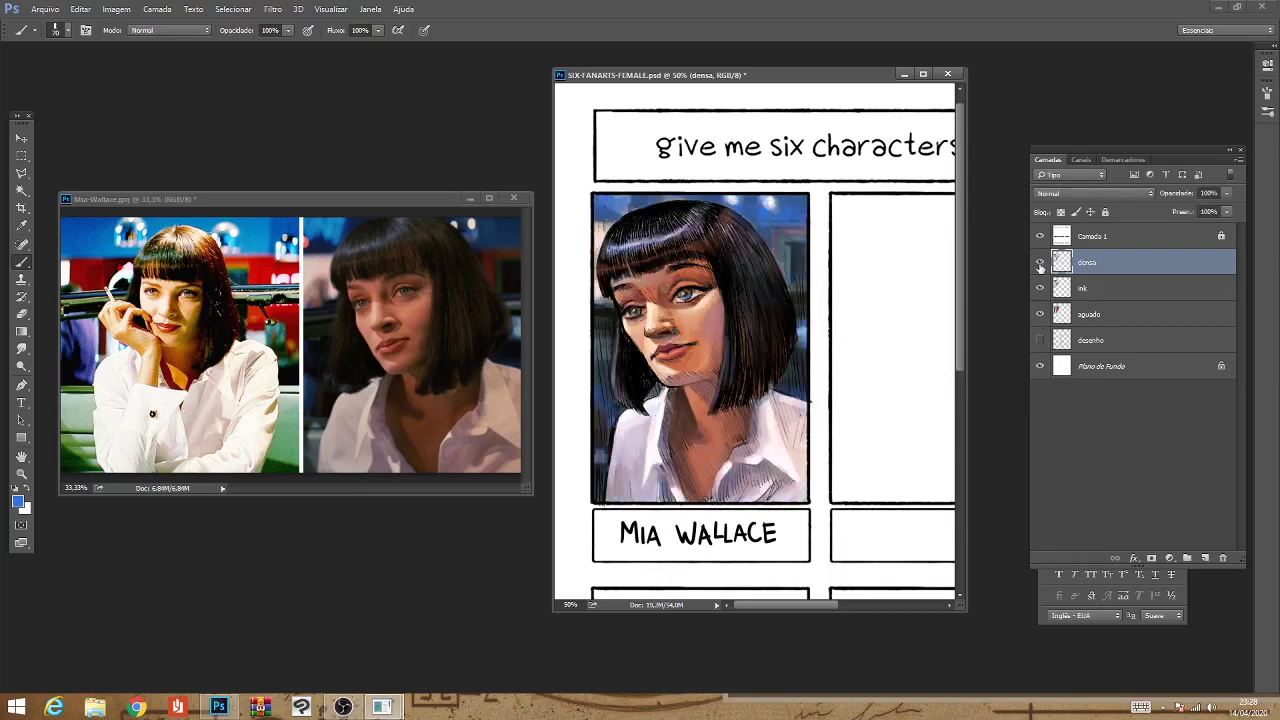
left_click(1040, 262)
left_click(1040, 262)
Zoom out, then zoom in closer with the Mia Wallace panel centred.
key("ctrl+minus")
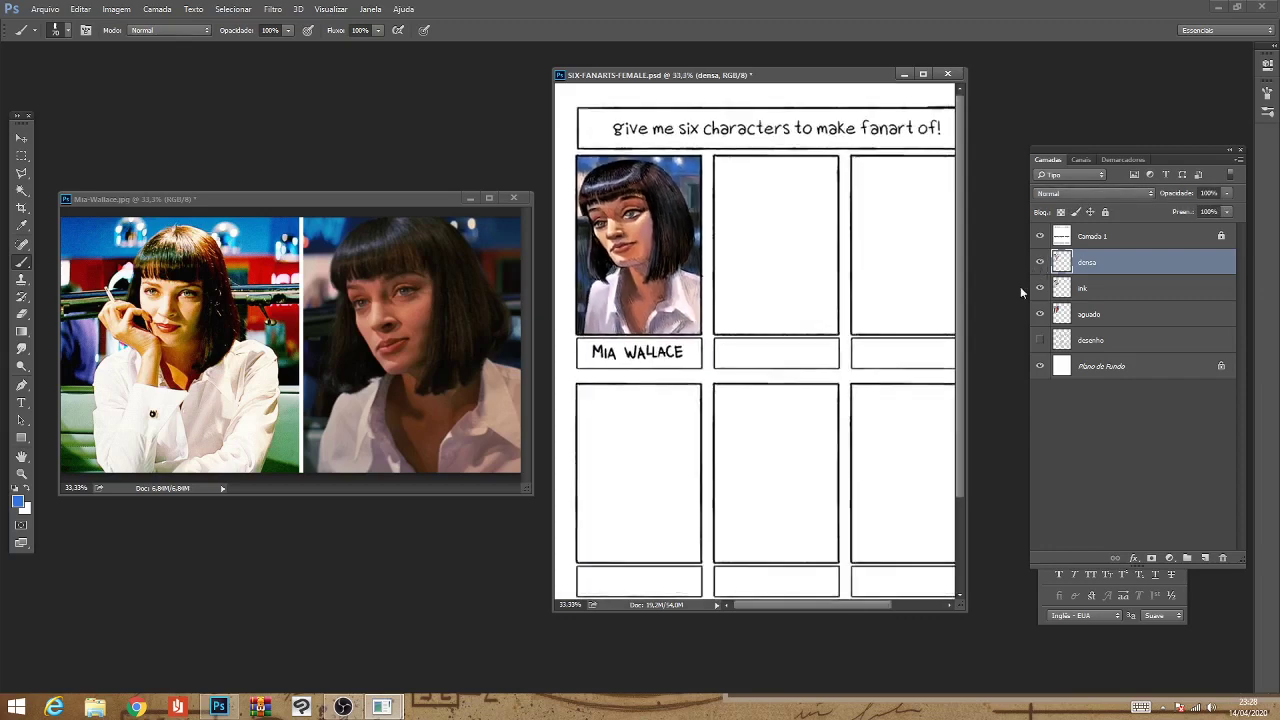
key("ctrl+minus")
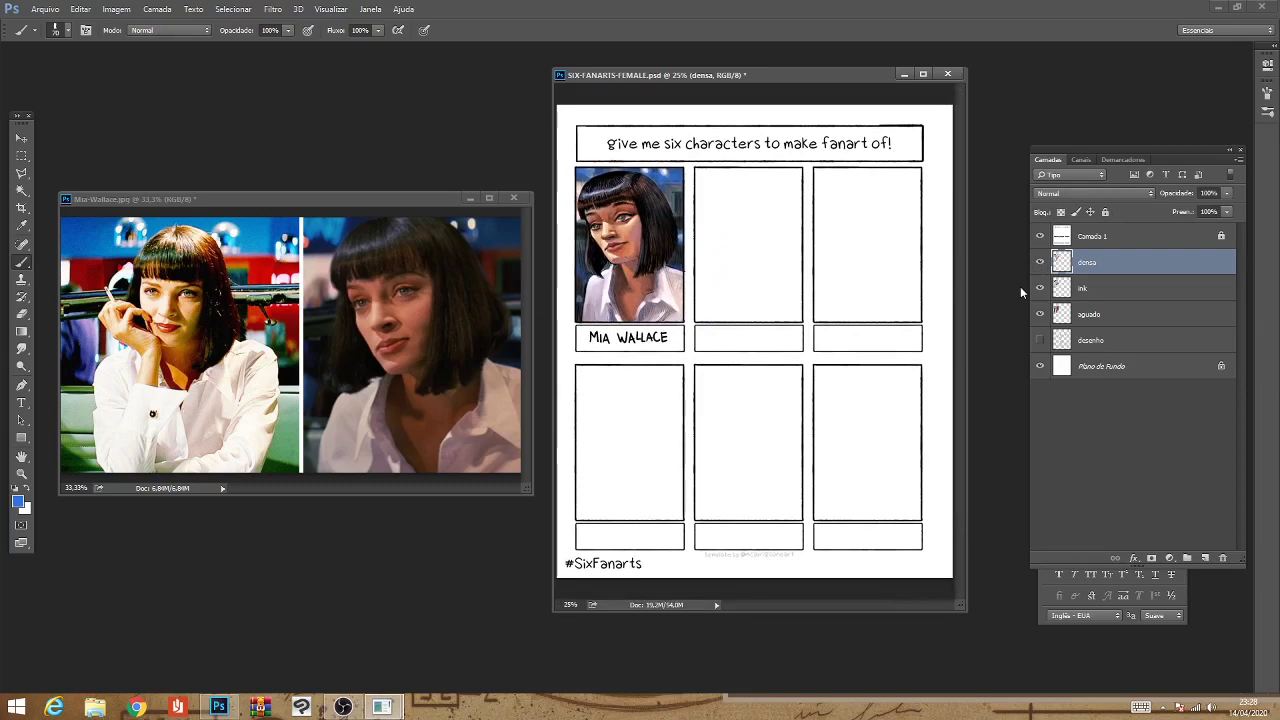
key("ctrl+plus")
left_click_drag(790, 388, 857, 448)
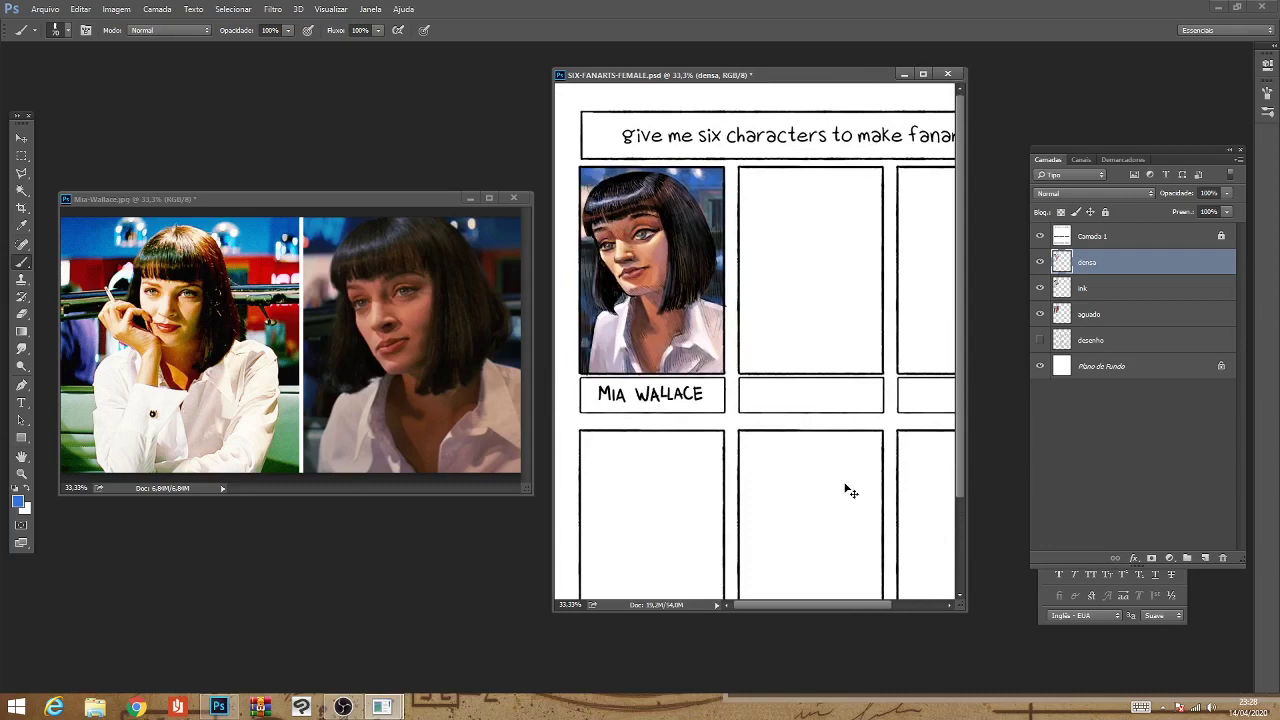
key("ctrl+plus")
key("ctrl+plus")
mouse_move(843, 486)
left_mouse_down()
mouse_move(873, 358)
mouse_move(913, 384)
left_mouse_up()
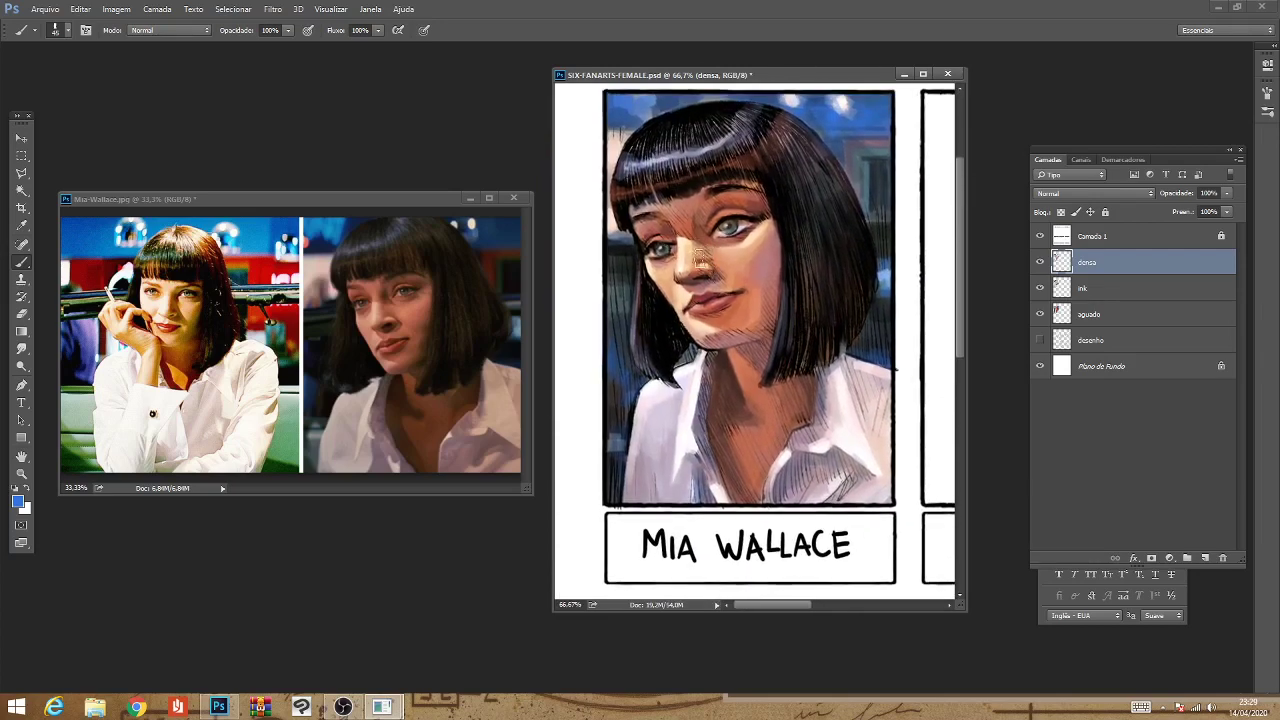
Reduce the brush size from 40 to 30 and sample a skin tone for the cheek.
key("0")
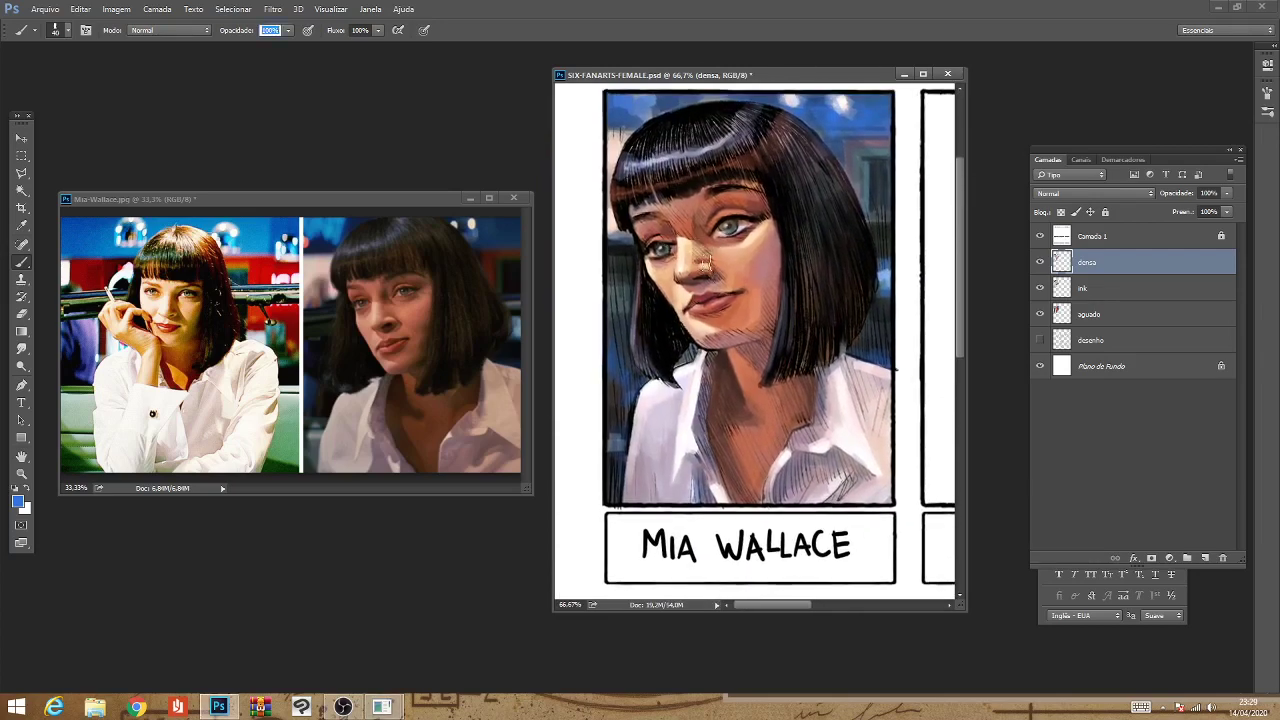
key("bracketleft")
left_click(668, 273, "alt")
Zoom out and back in repeatedly to compare Mia's panel with the whole sheet.
key("ctrl+minus")
key("ctrl+minus")
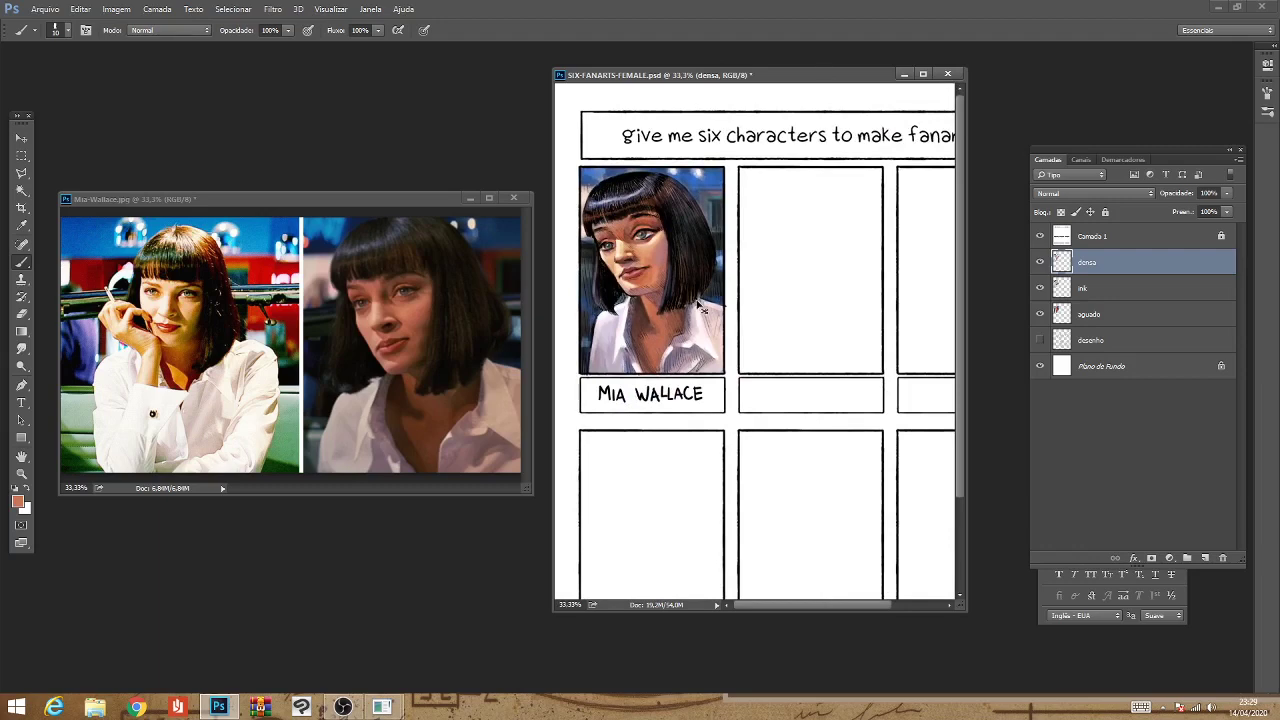
key("ctrl+plus")
key("ctrl+plus")
key("ctrl+minus")
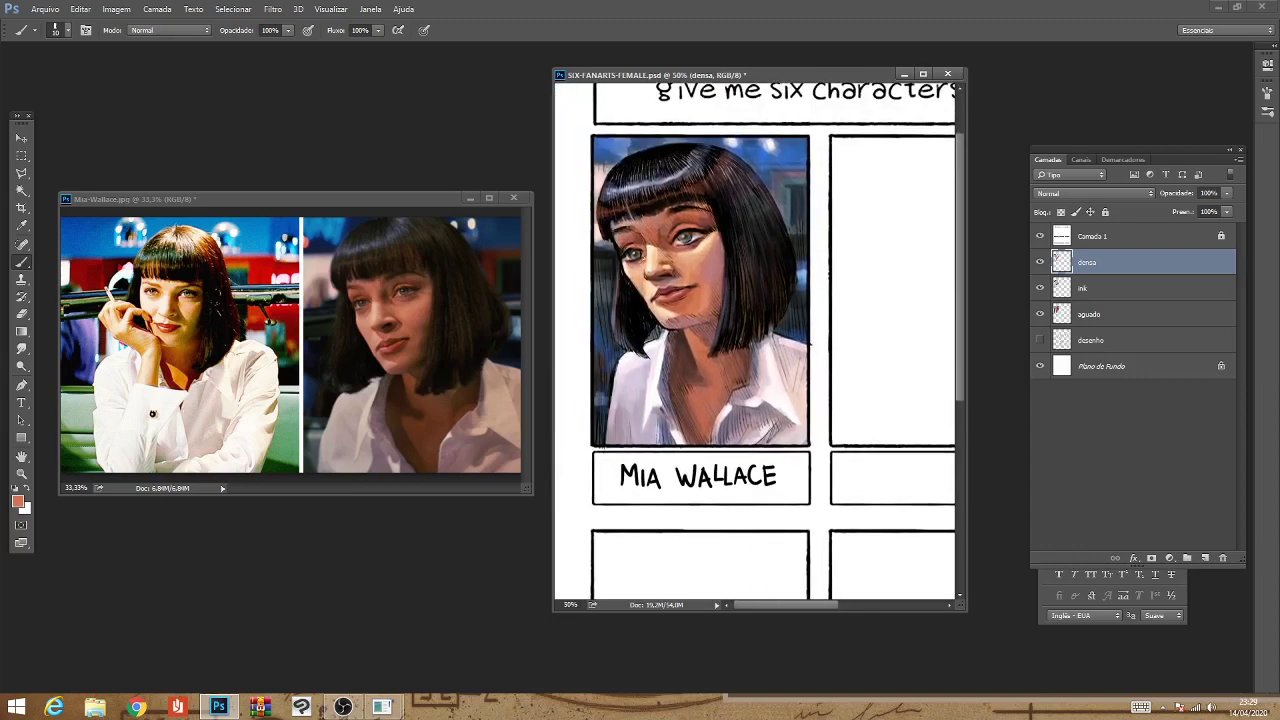
key("ctrl+minus")
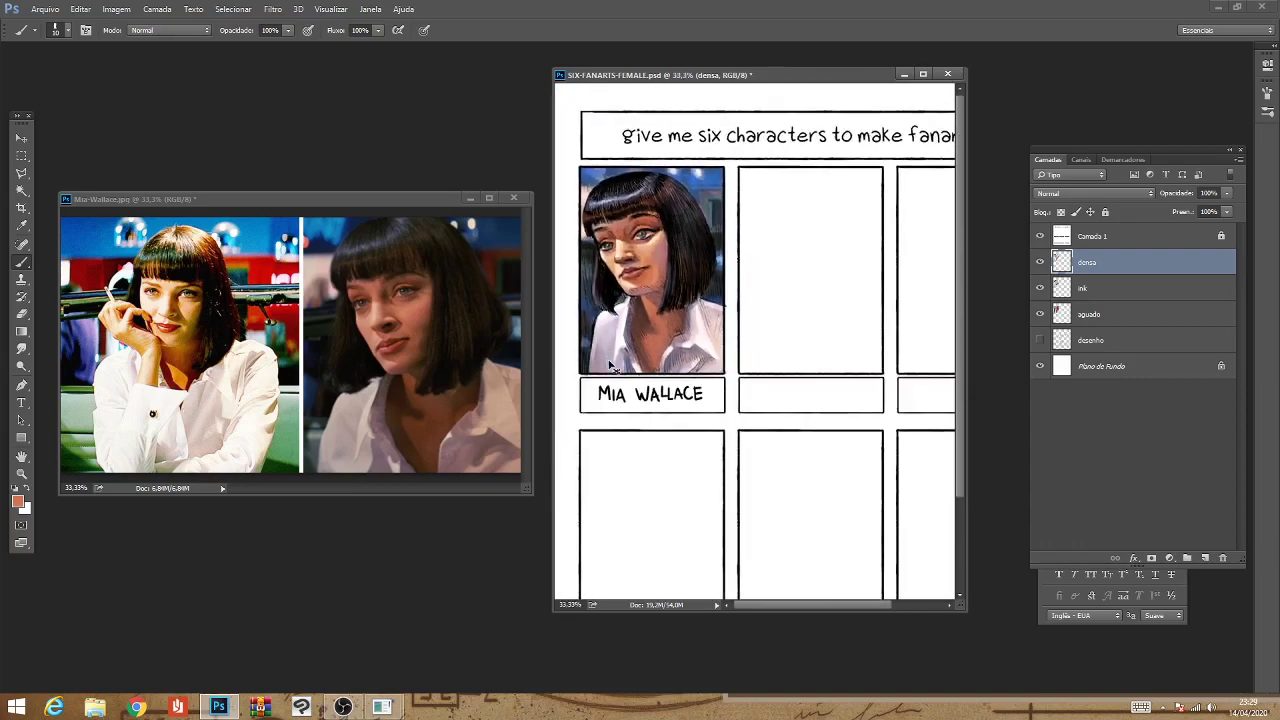
key("ctrl+minus")
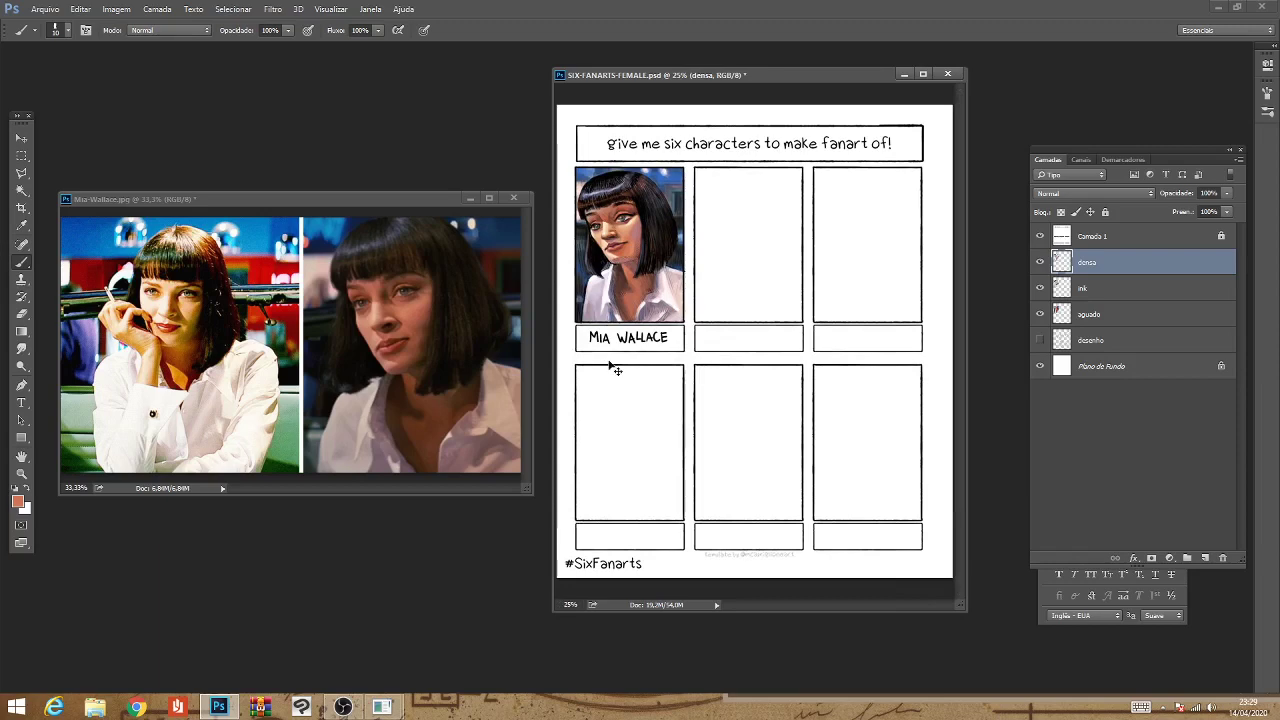
key("ctrl+minus")
key("ctrl+plus")
key("ctrl+plus")
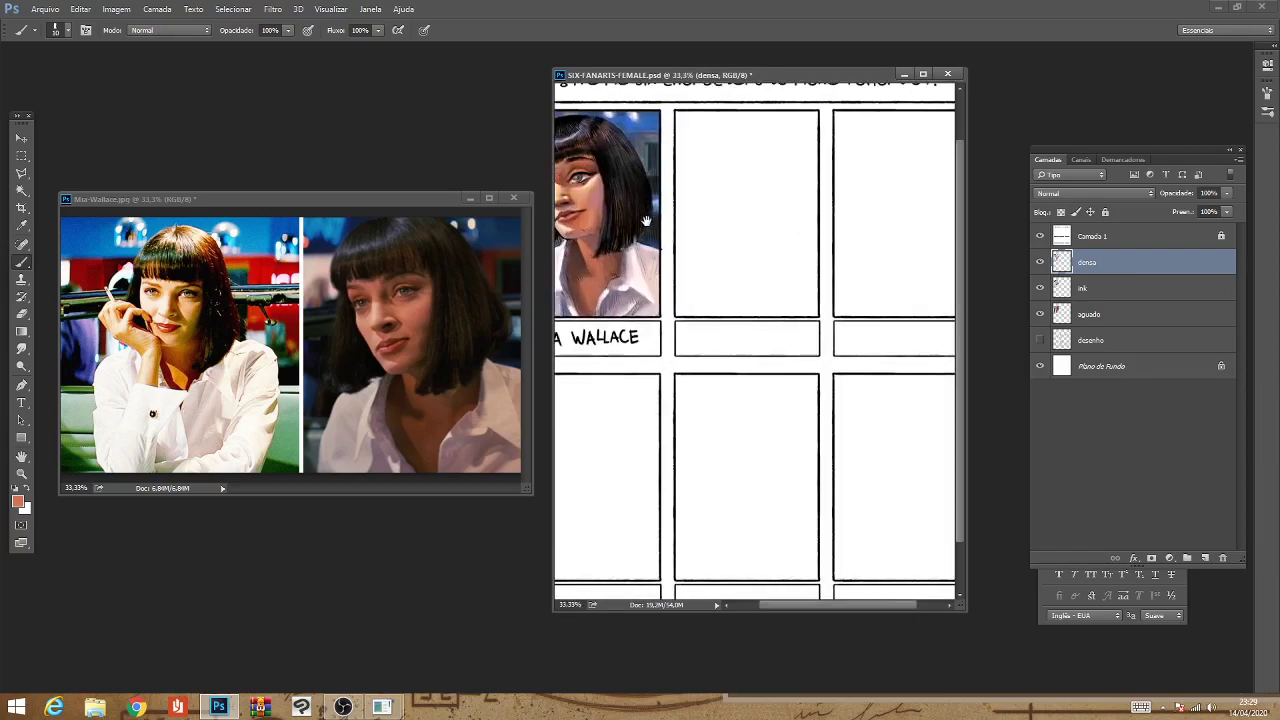
Centre Mia's panel and title up close and sample the near-black hair colour.
left_click_drag(646, 220, 710, 277)
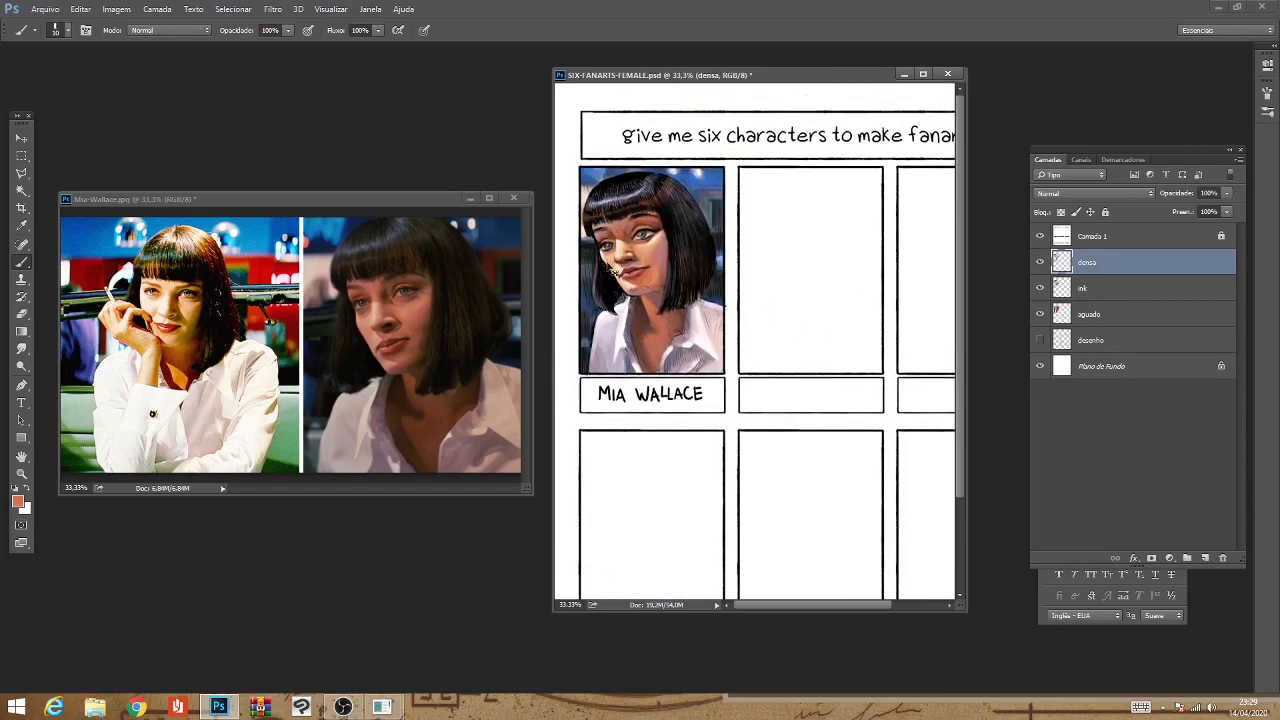
key("ctrl+plus")
left_click_drag(626, 206, 741, 288)
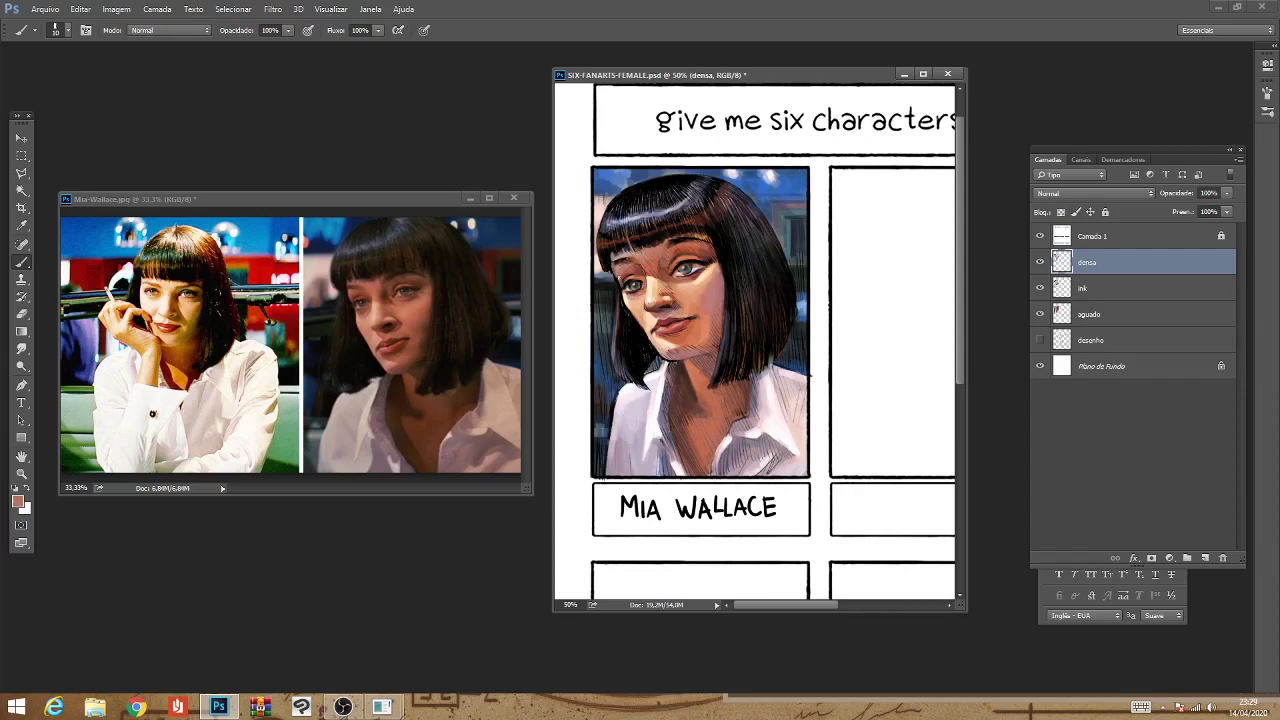
left_click(612, 296, "alt")
Review the whole sheet, reframe Mia's panel, and switch over to OBS Studio.
key("ctrl+minus")
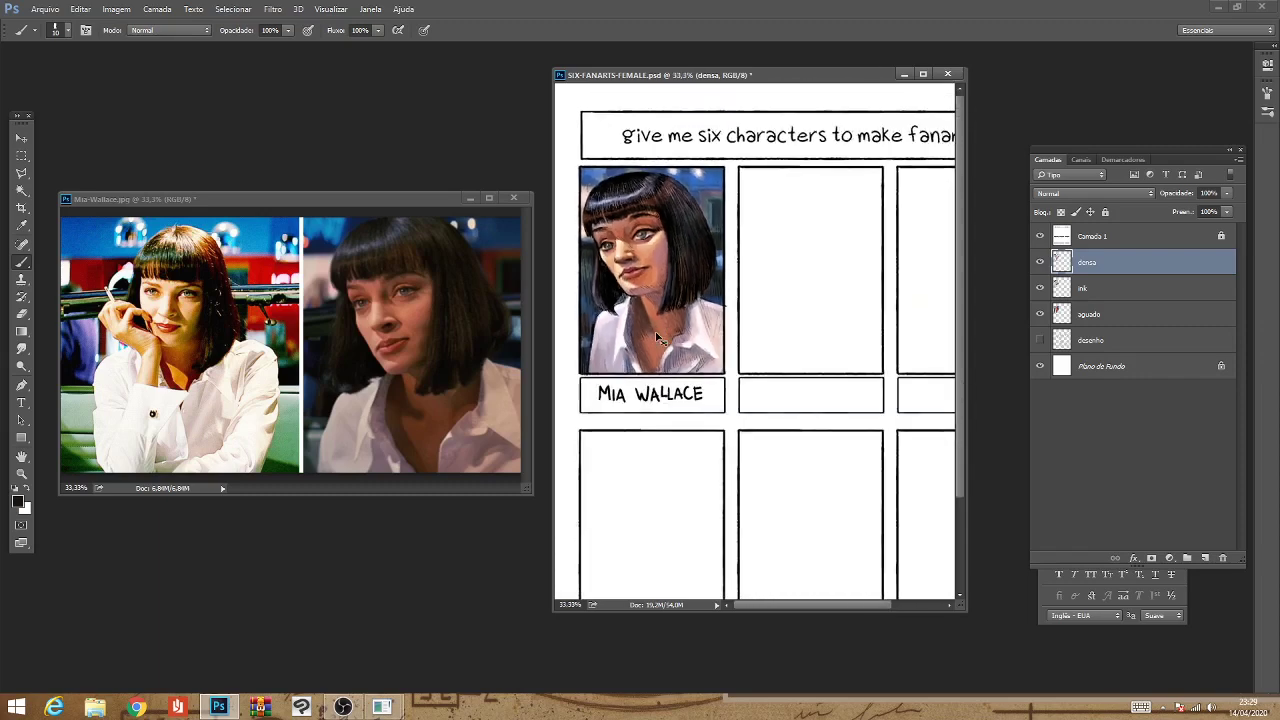
key("ctrl+minus")
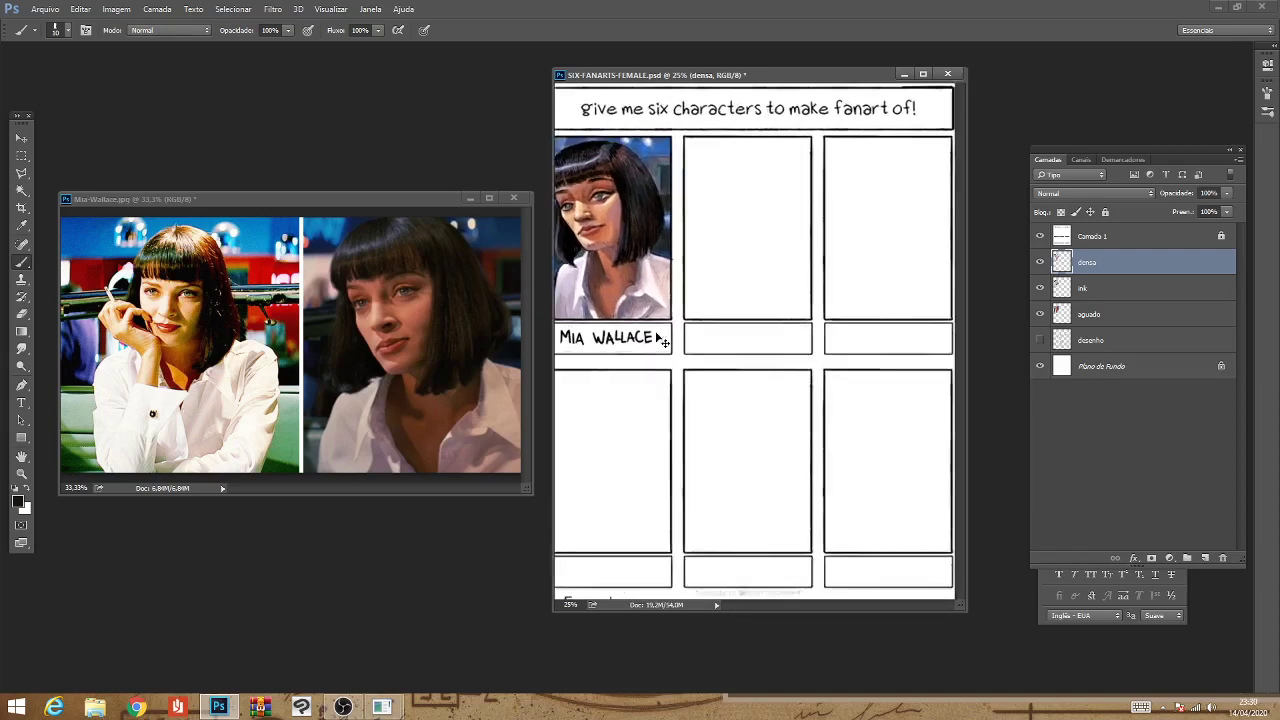
key("ctrl+plus")
key("ctrl+plus")
left_click_drag(654, 334, 919, 500)
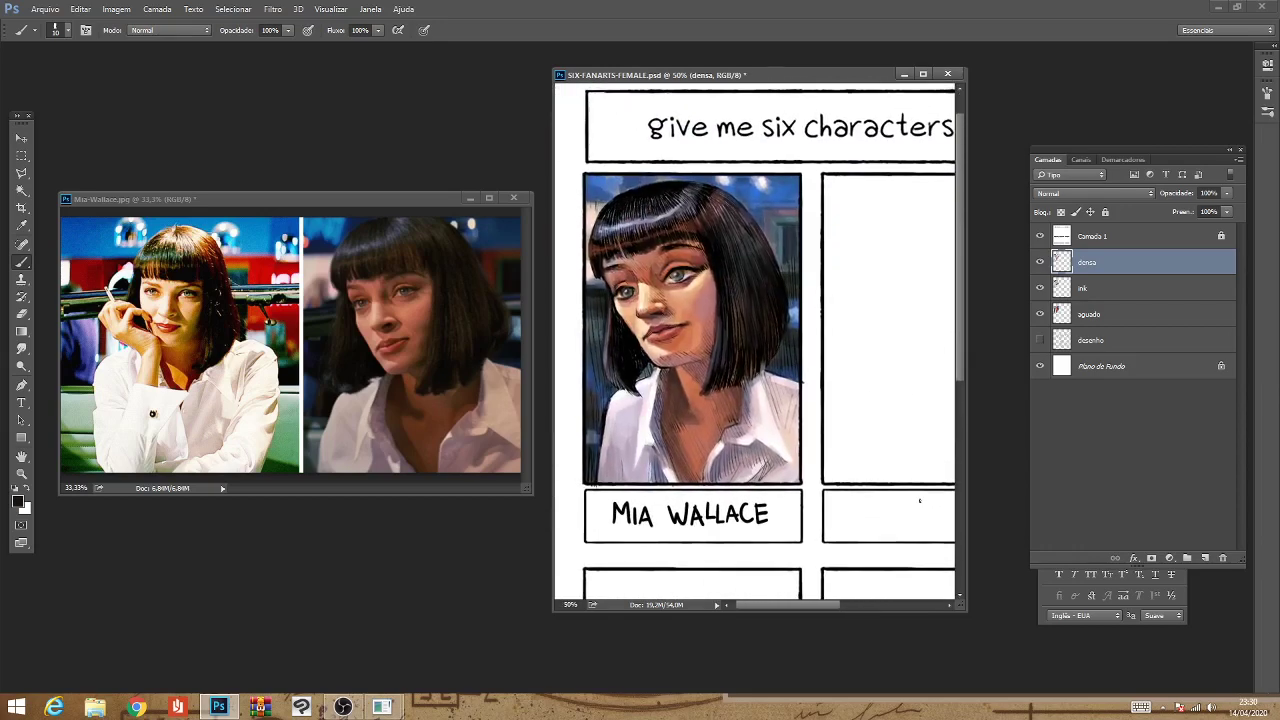
key("alt+Tab")
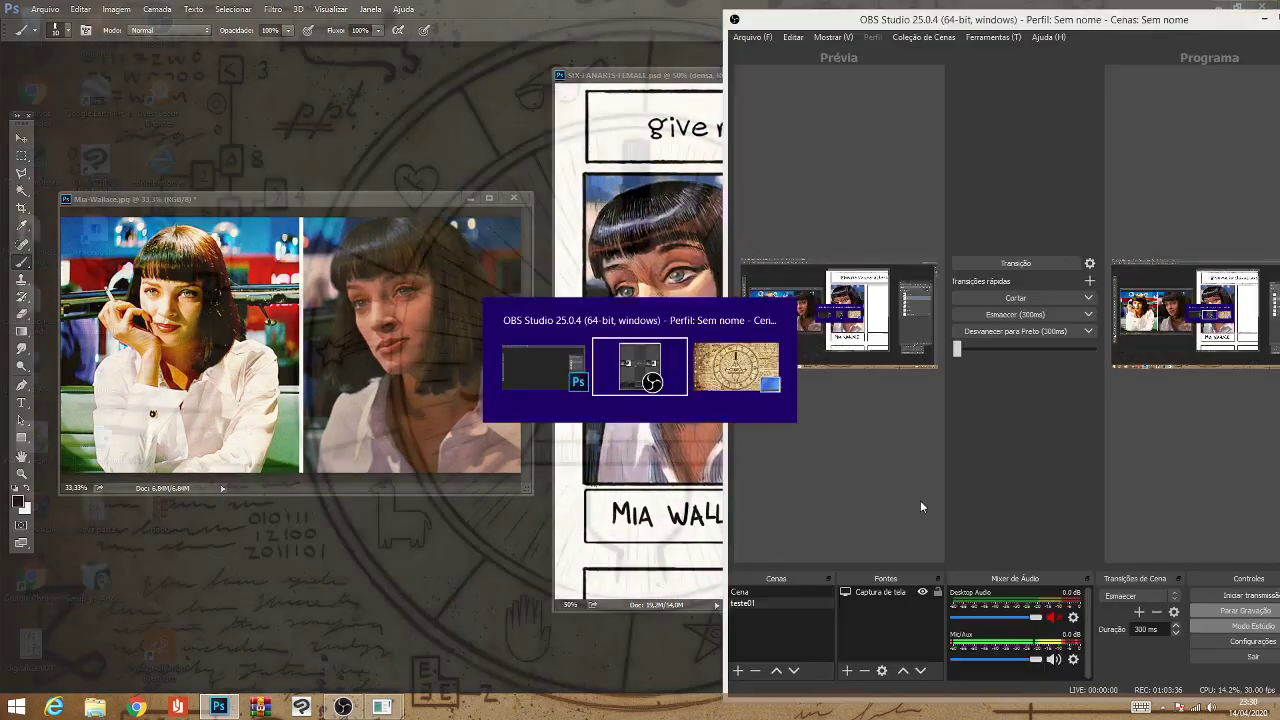